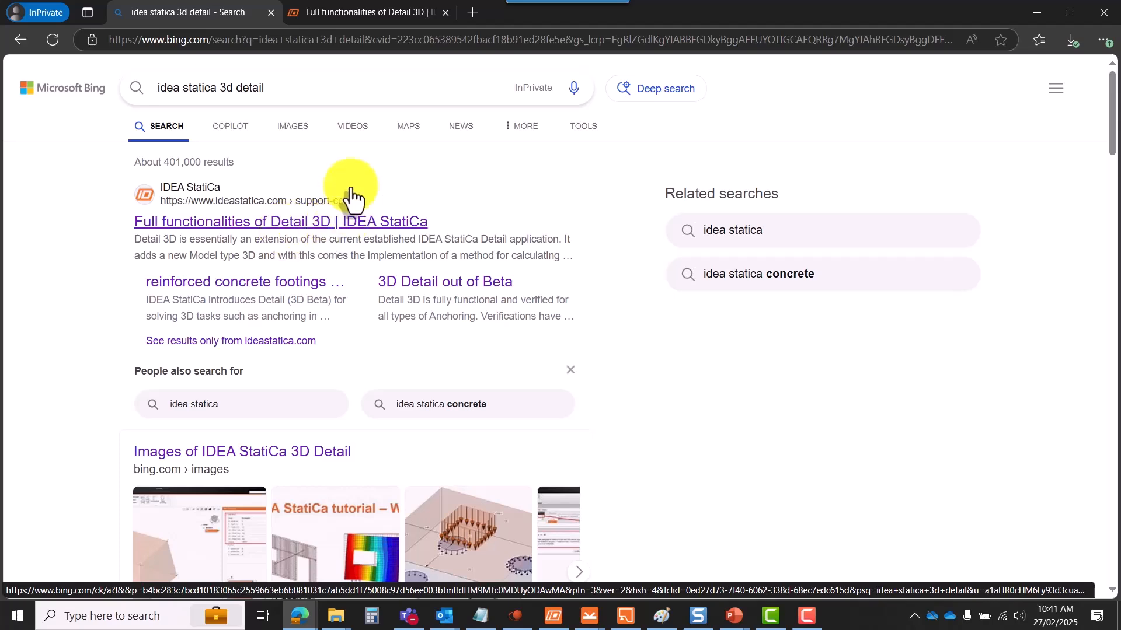
- Switch to the 'Full functionalities of Detail 3D' article and scroll through it
click(330, 14)
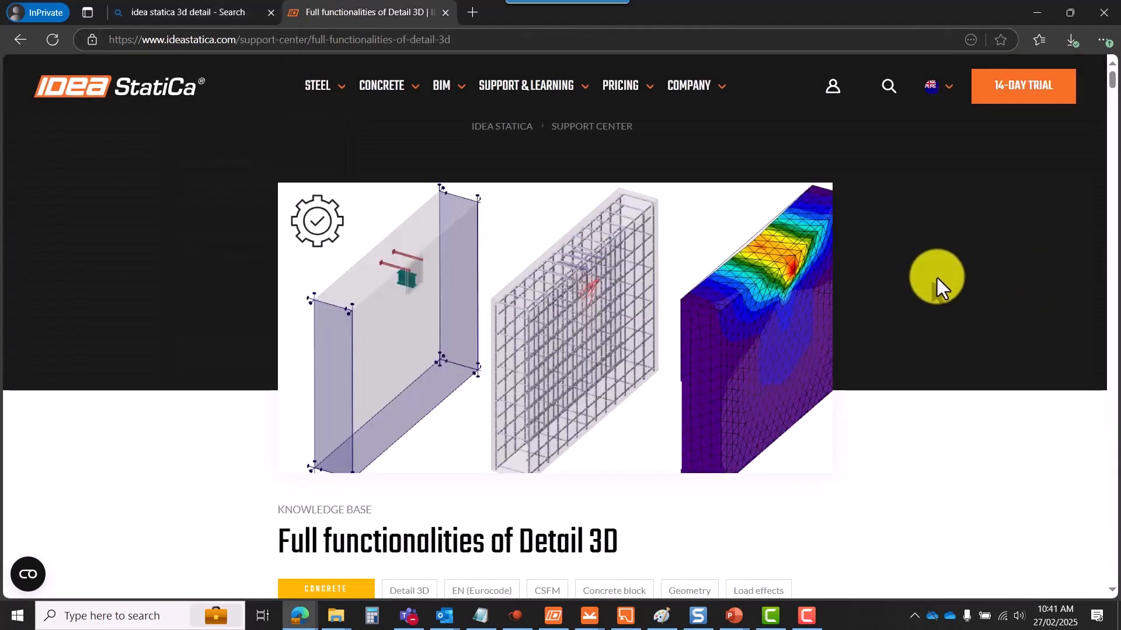
scroll(542, 332, down, 10)
scroll(700, 309, down, 12)
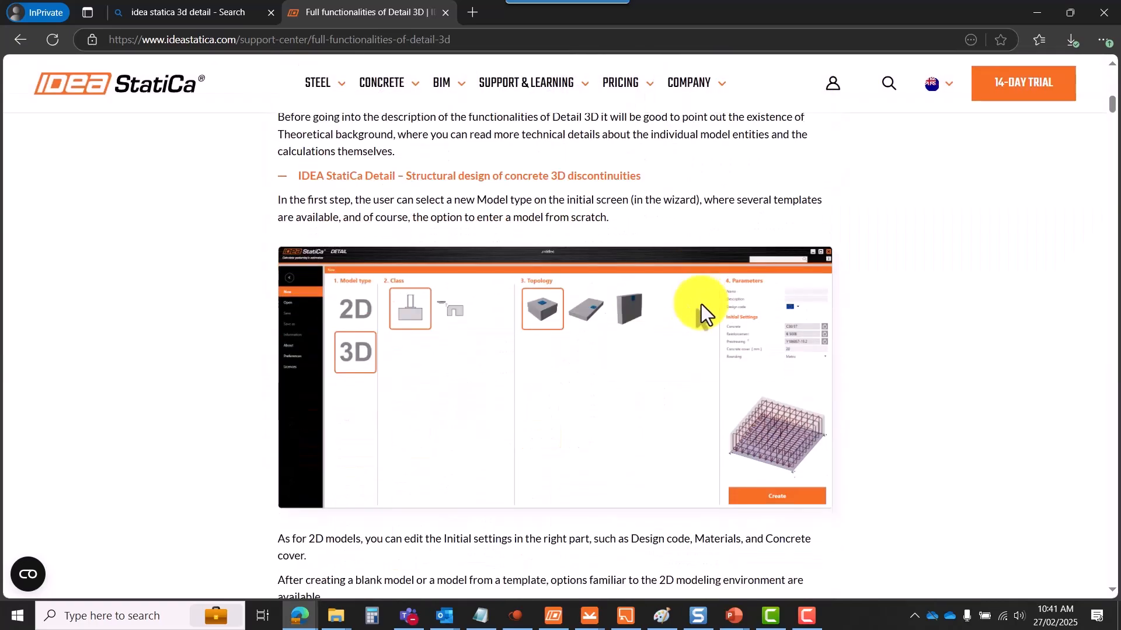
scroll(908, 299, down, 15)
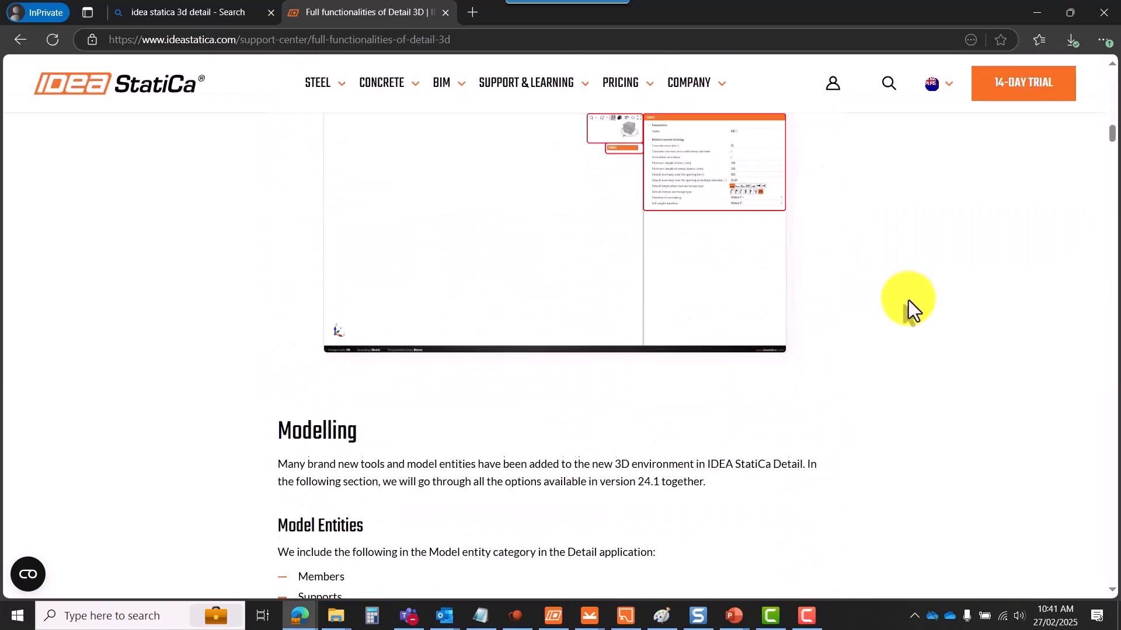
scroll(908, 300, down, 15)
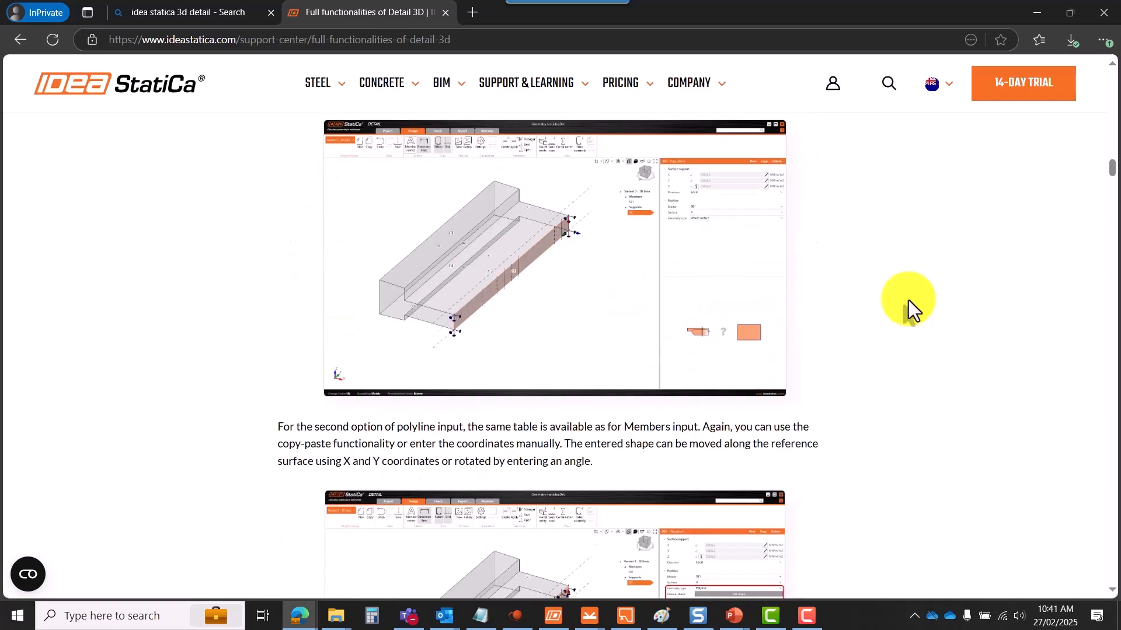
scroll(908, 300, down, 15)
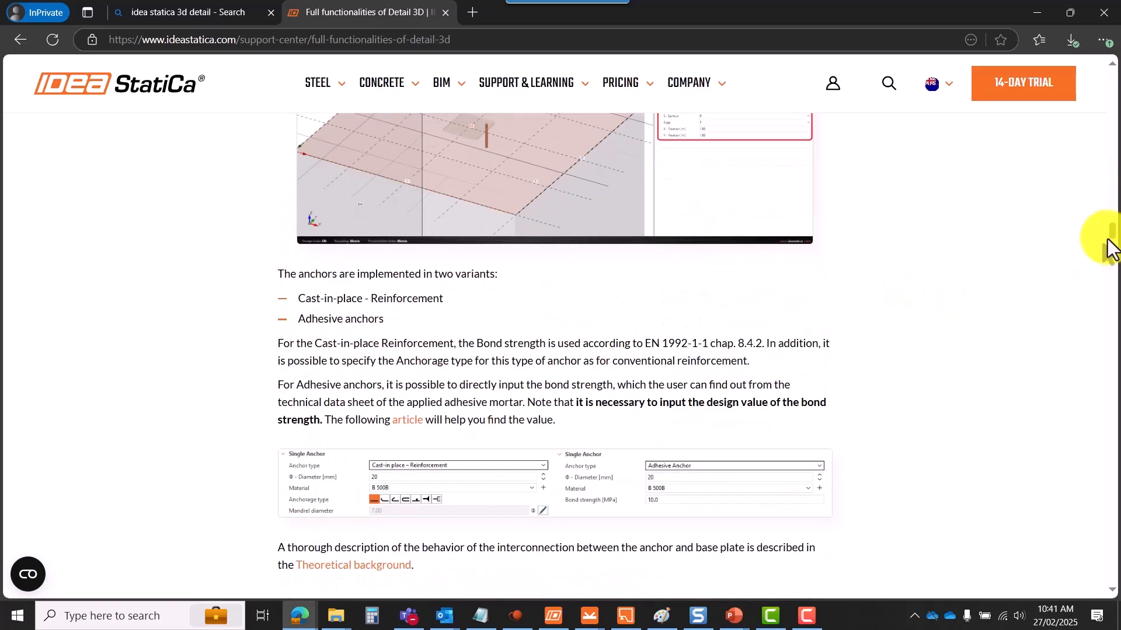
drag(1111, 229, 1109, 88)
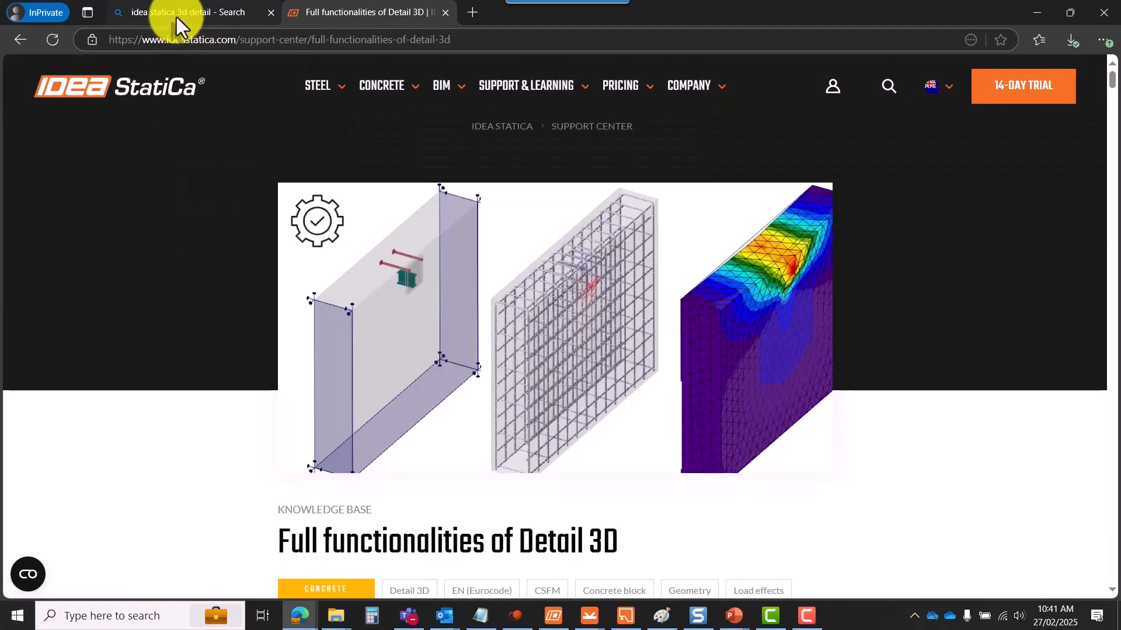
- Glance back at the Bing results, return to the article, and reach Support & Learning > Support Center
click(180, 19)
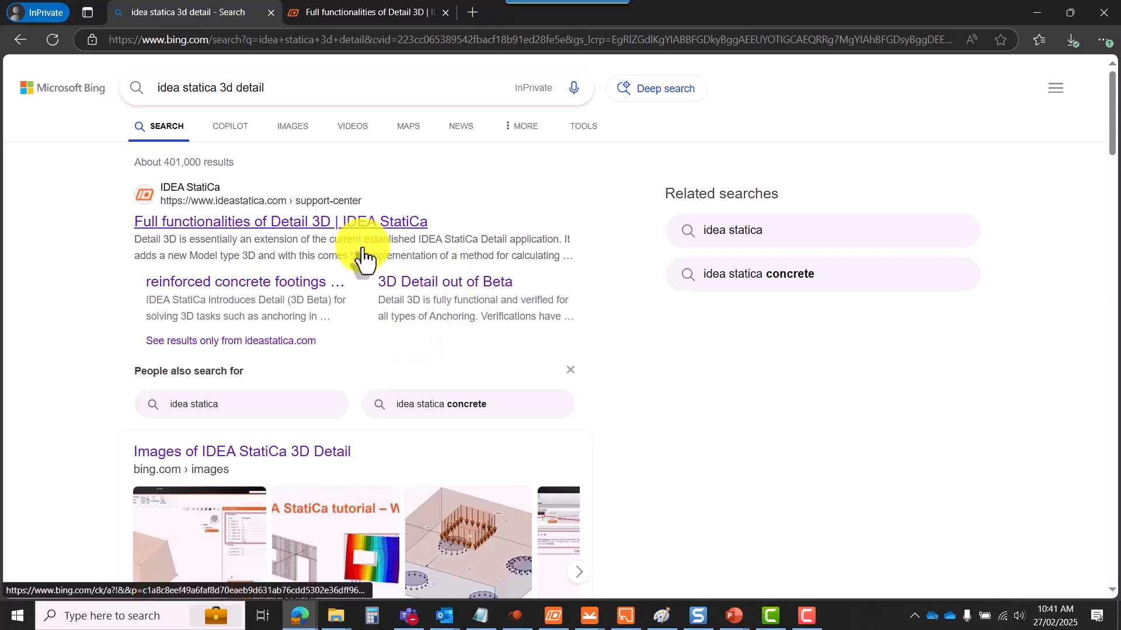
click(397, 14)
mouse_move(382, 66)
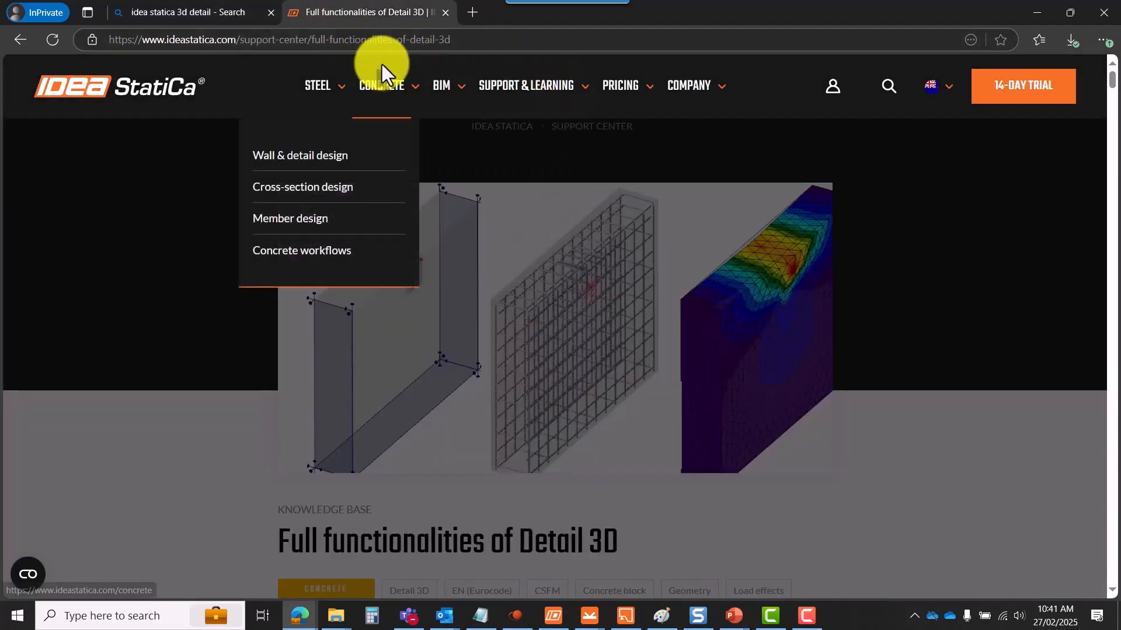
mouse_move(492, 97)
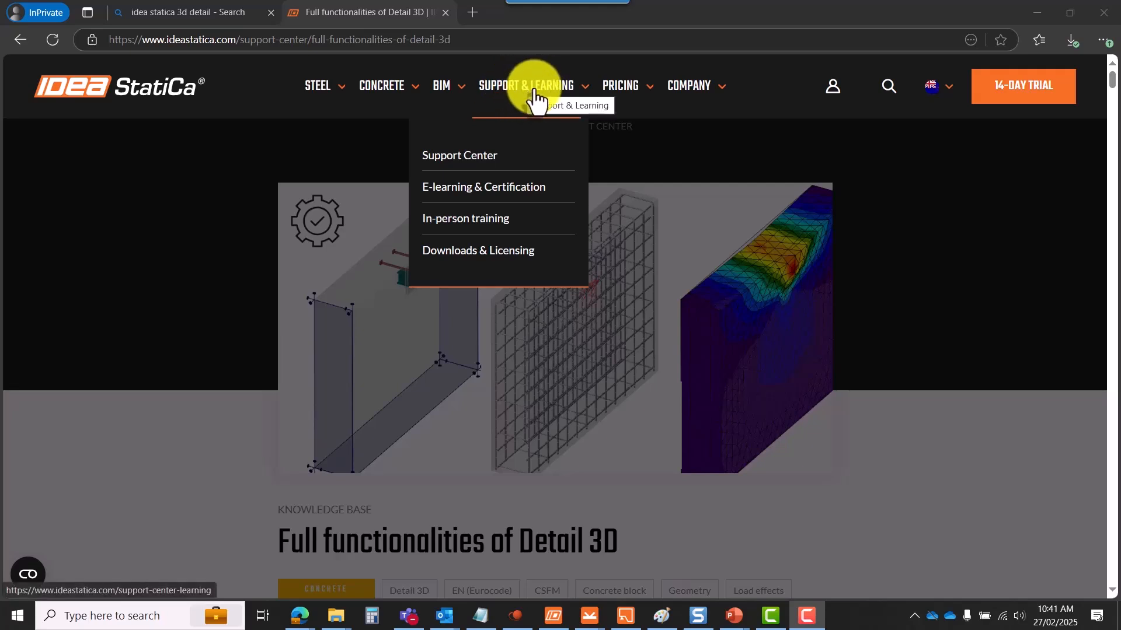
- Search the Support Center for 'detail 3d' and scroll through the matching articles and sample projects
click(534, 153)
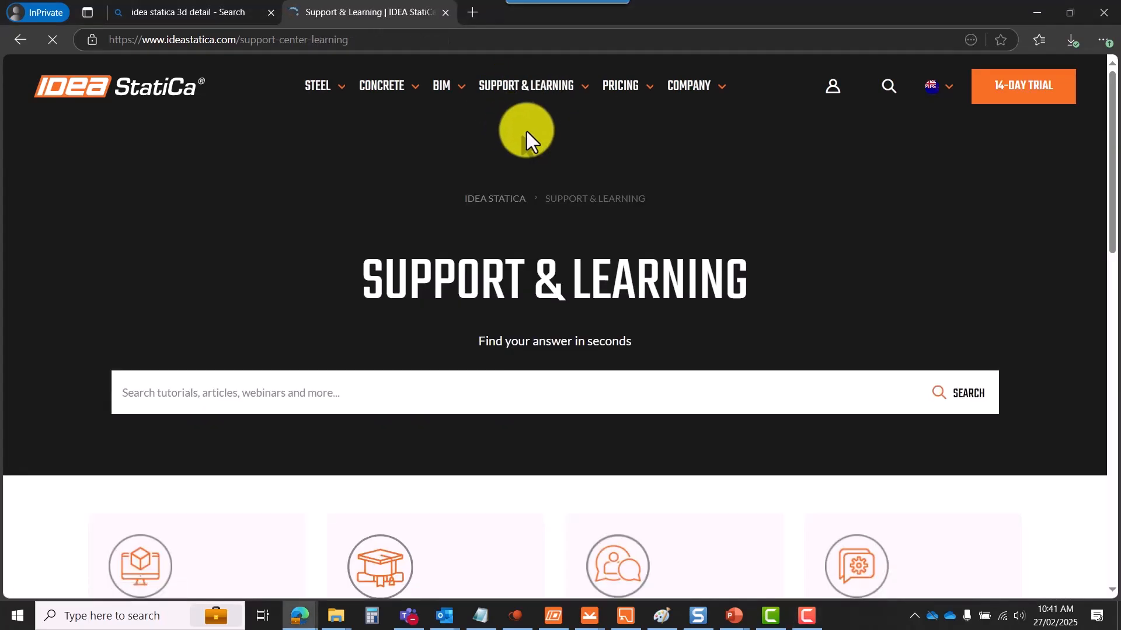
click(322, 397)
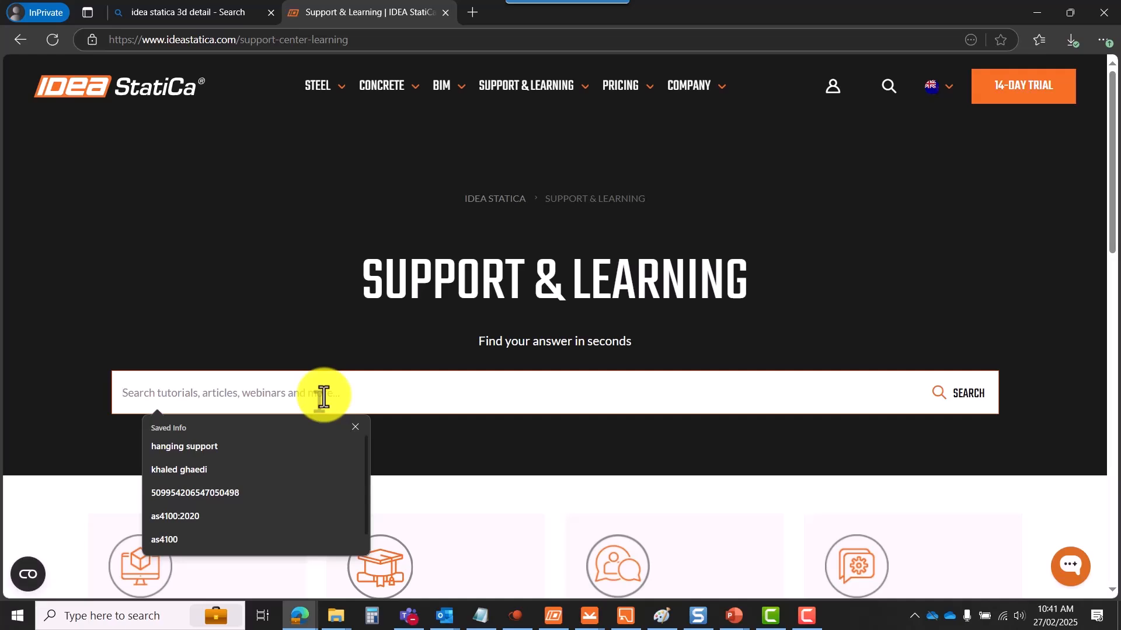
text(de)
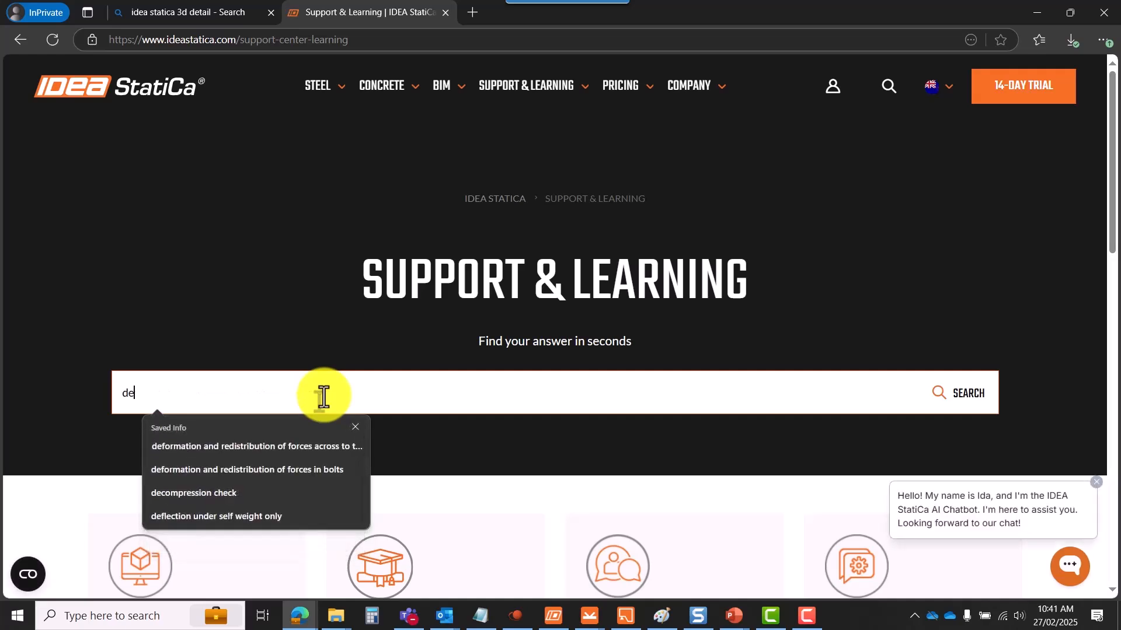
text(tail)
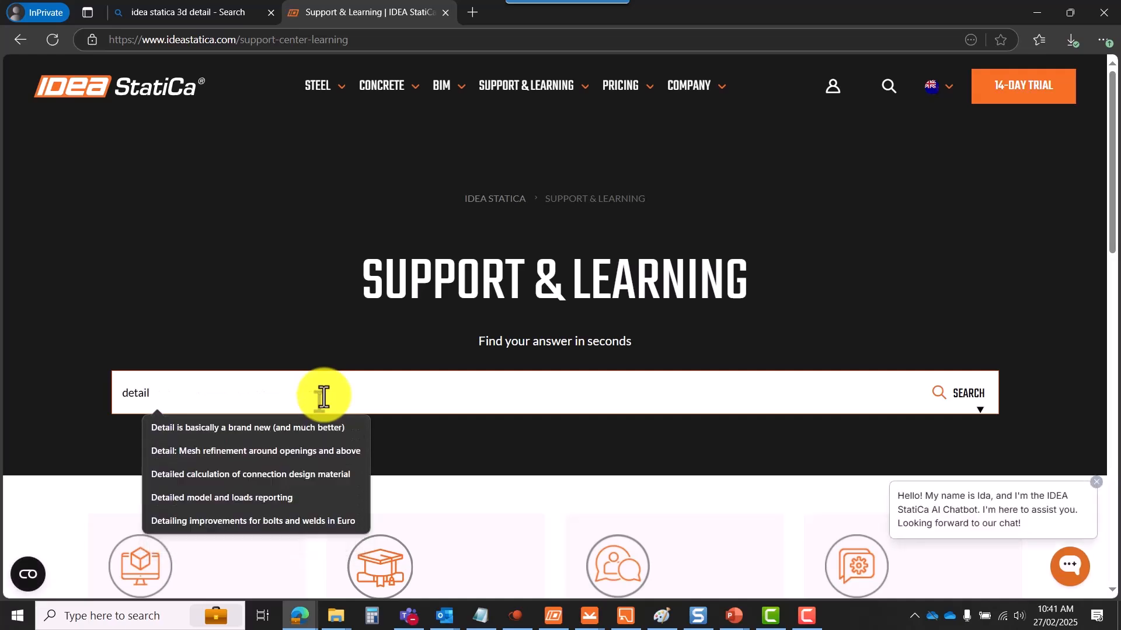
text( 3d)
key(Return)
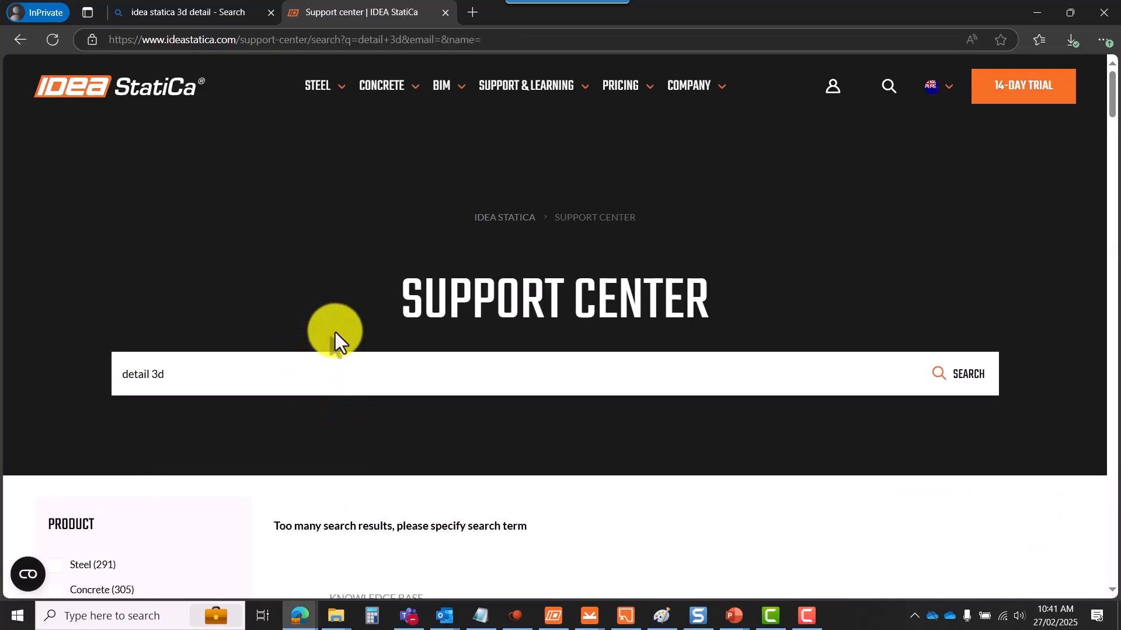
scroll(332, 343, down, 5)
scroll(454, 347, down, 2)
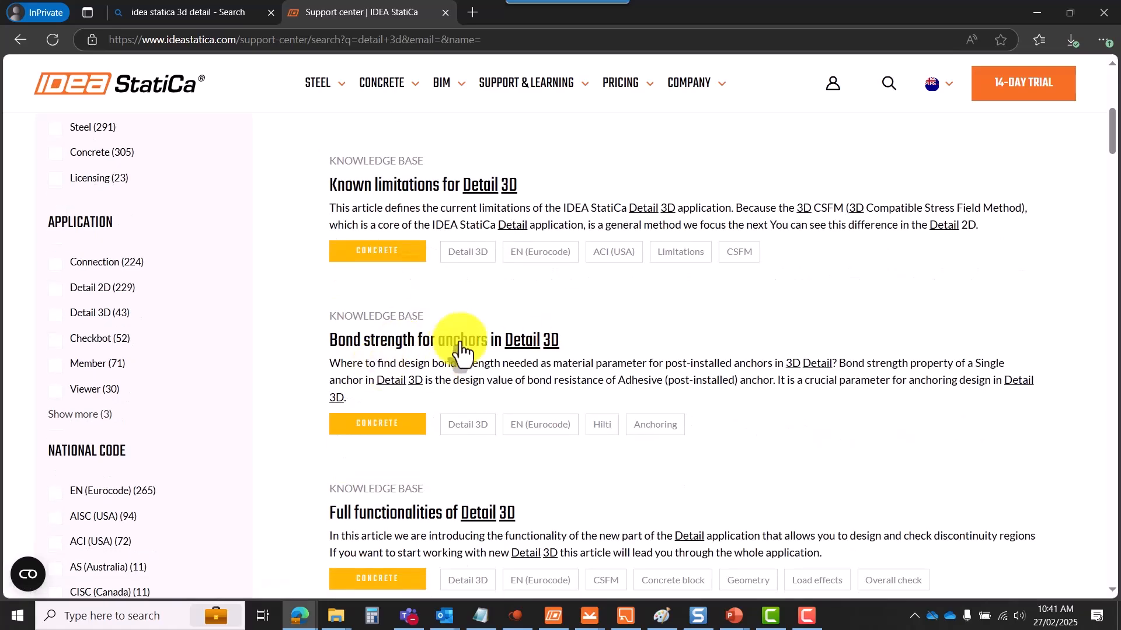
scroll(461, 362, down, 3)
scroll(491, 361, down, 5)
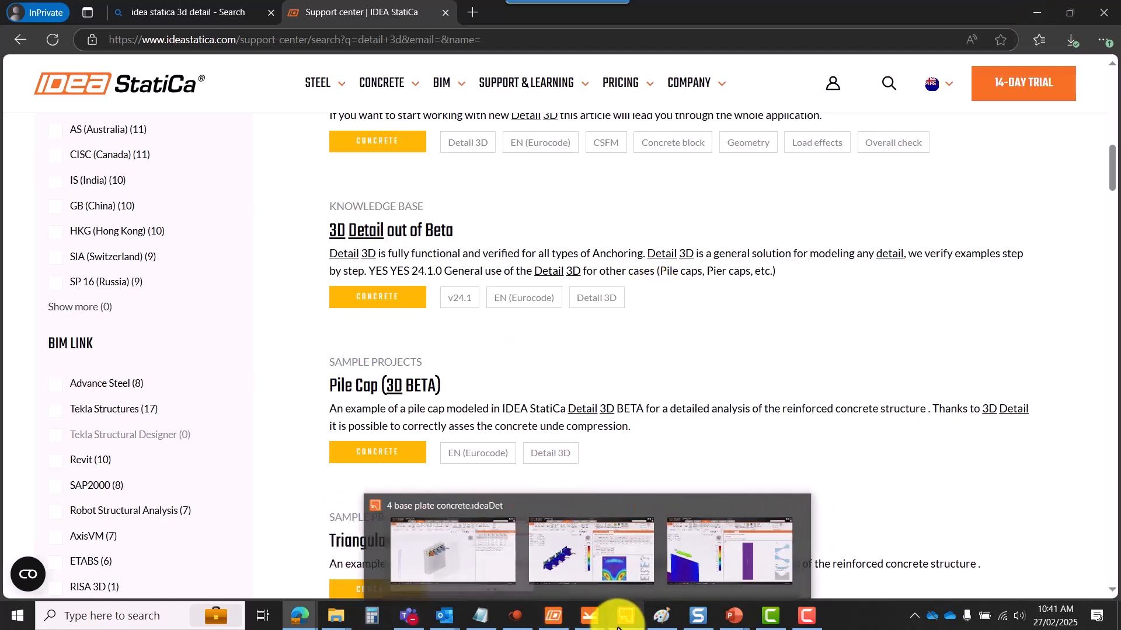
- Bring '4 Base plates.ideaCon' to the front and zoom around its four anchored base plates
mouse_move(590, 622)
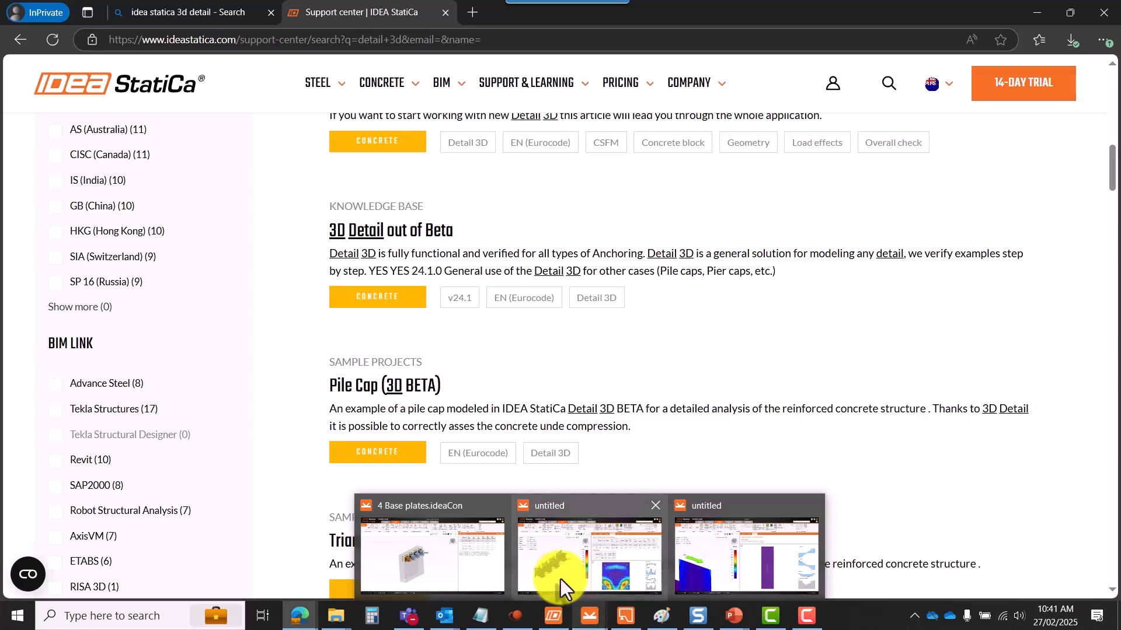
click(454, 520)
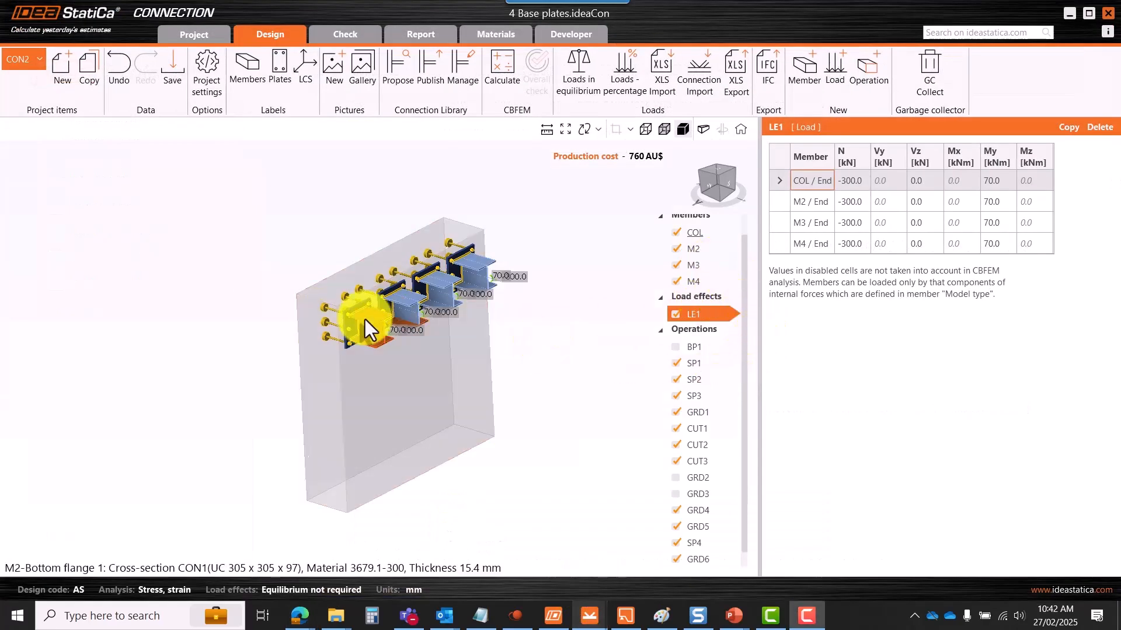
scroll(240, 361, down, 3)
scroll(314, 356, up, 3)
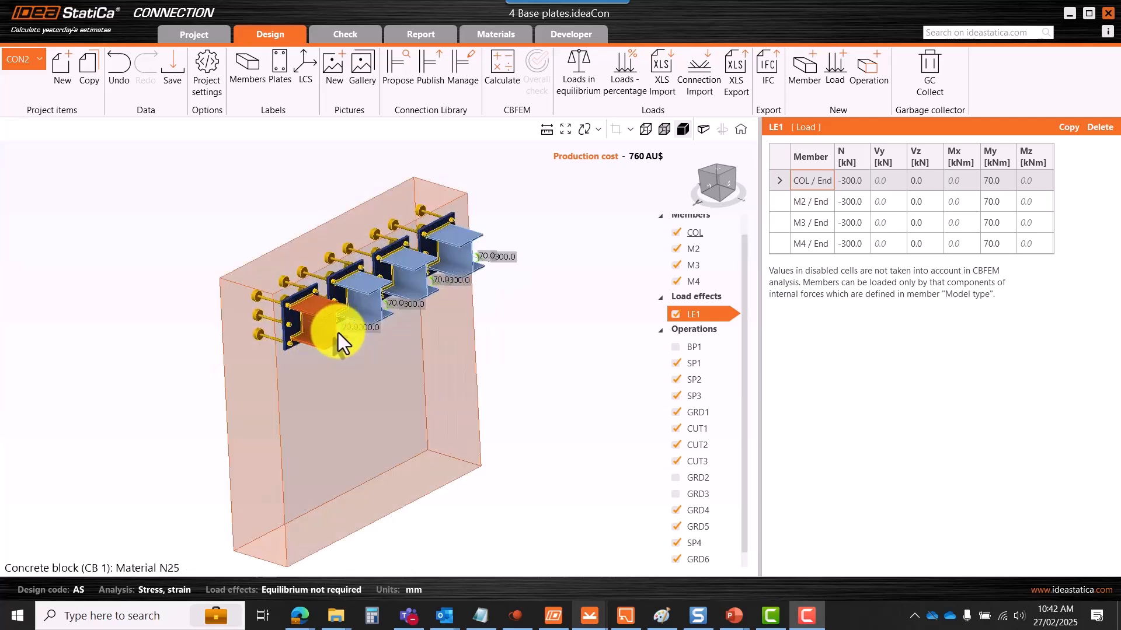
scroll(356, 318, down, 2)
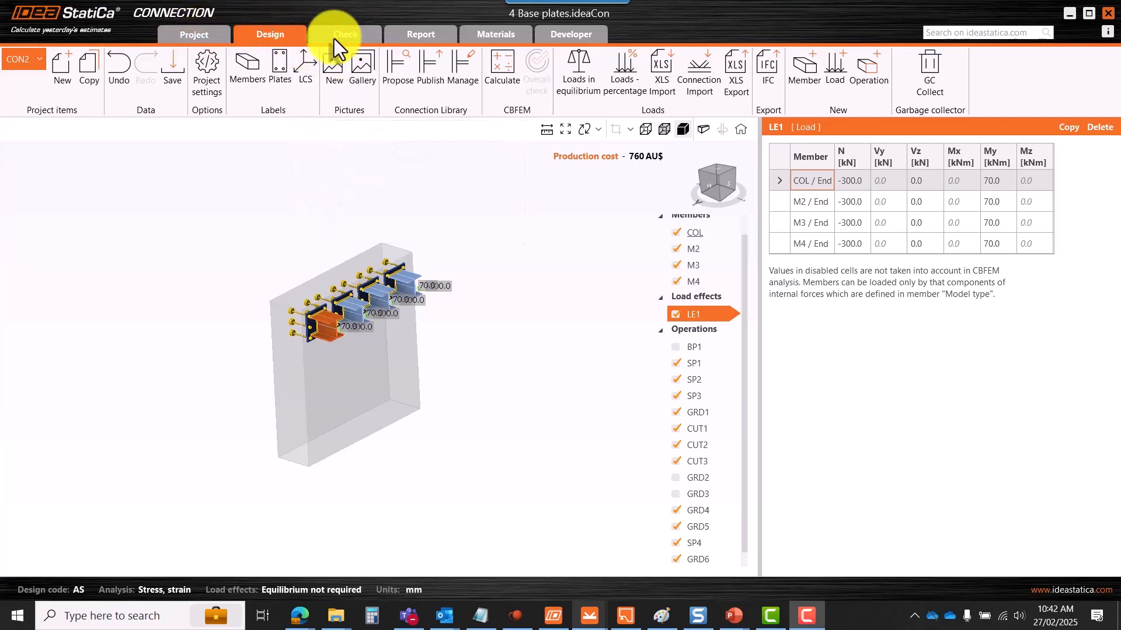
scroll(356, 274, up, 3)
scroll(373, 303, down, 3)
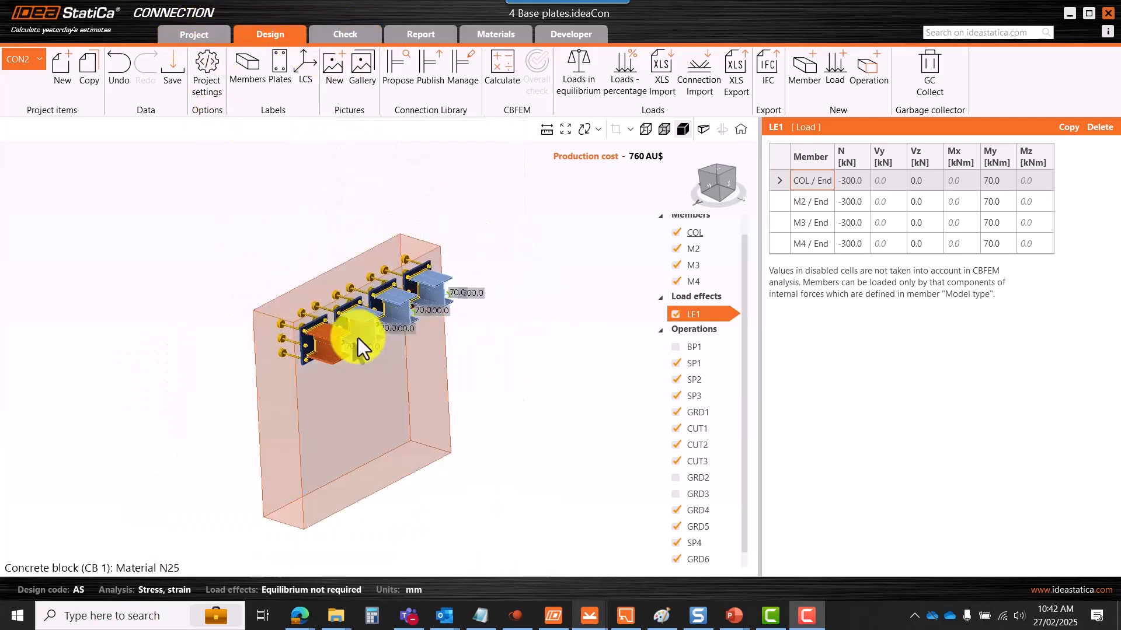
scroll(313, 349, up, 3)
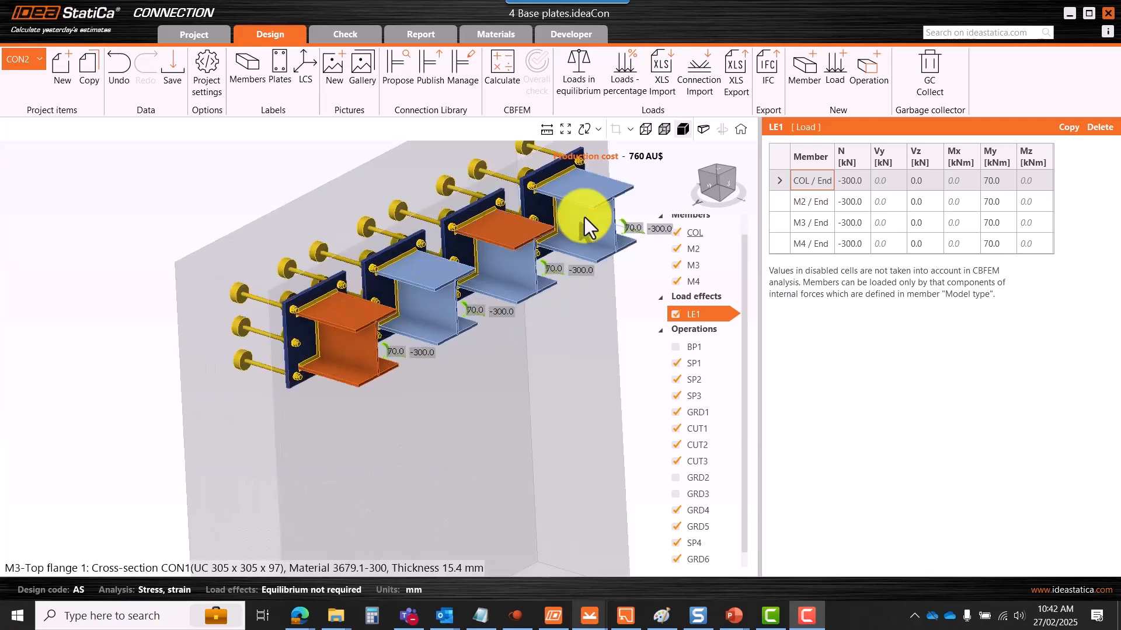
scroll(335, 300, down, 4)
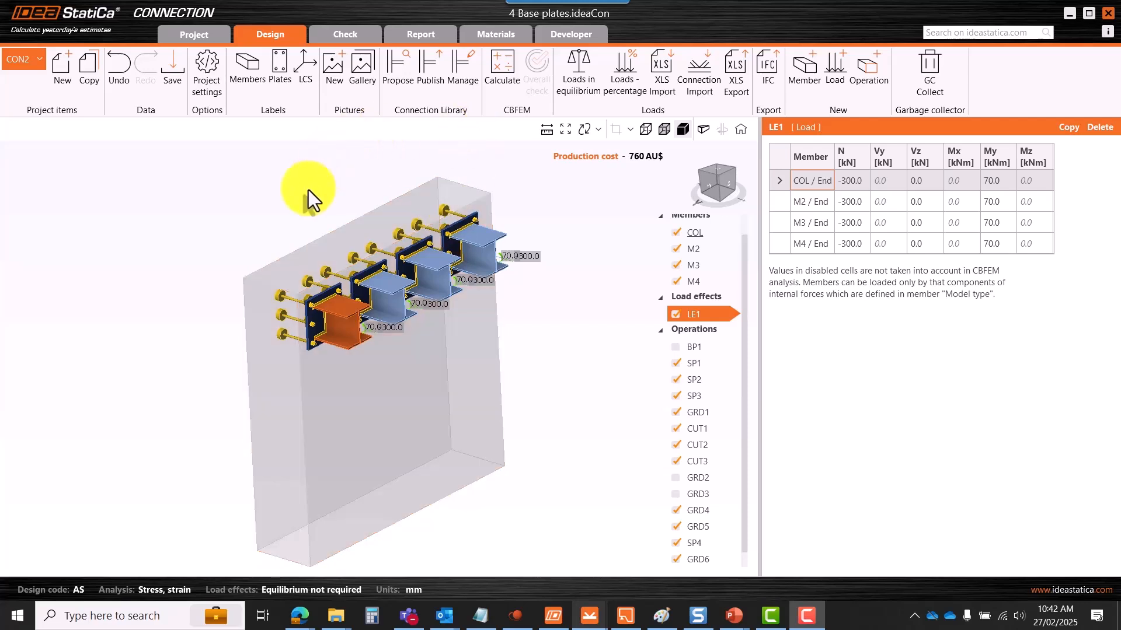
click(207, 79)
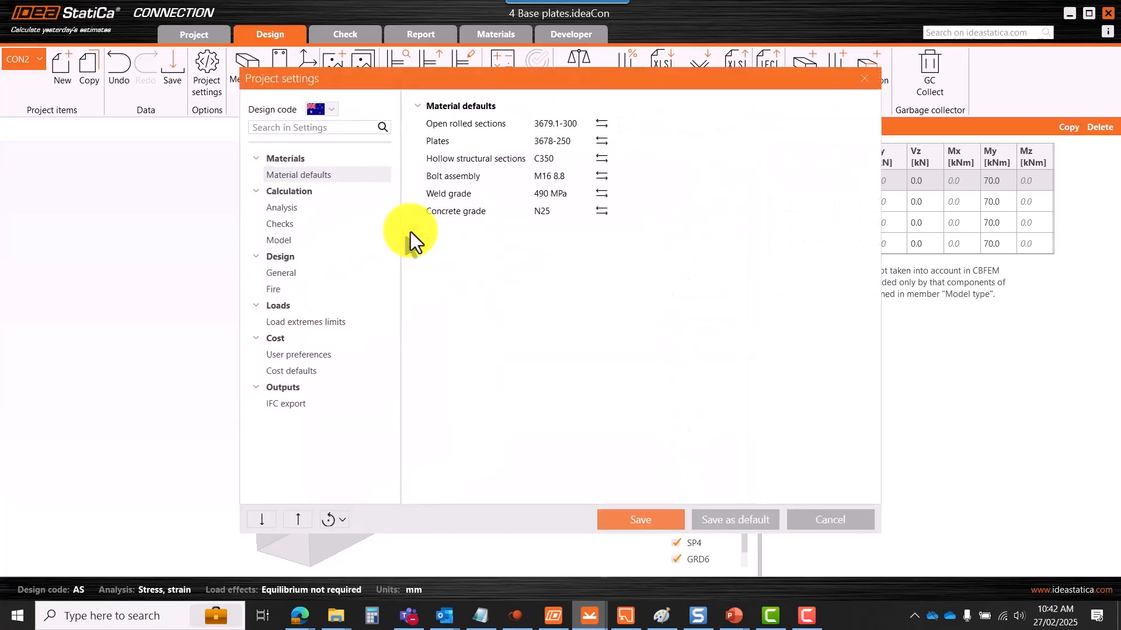
click(286, 208)
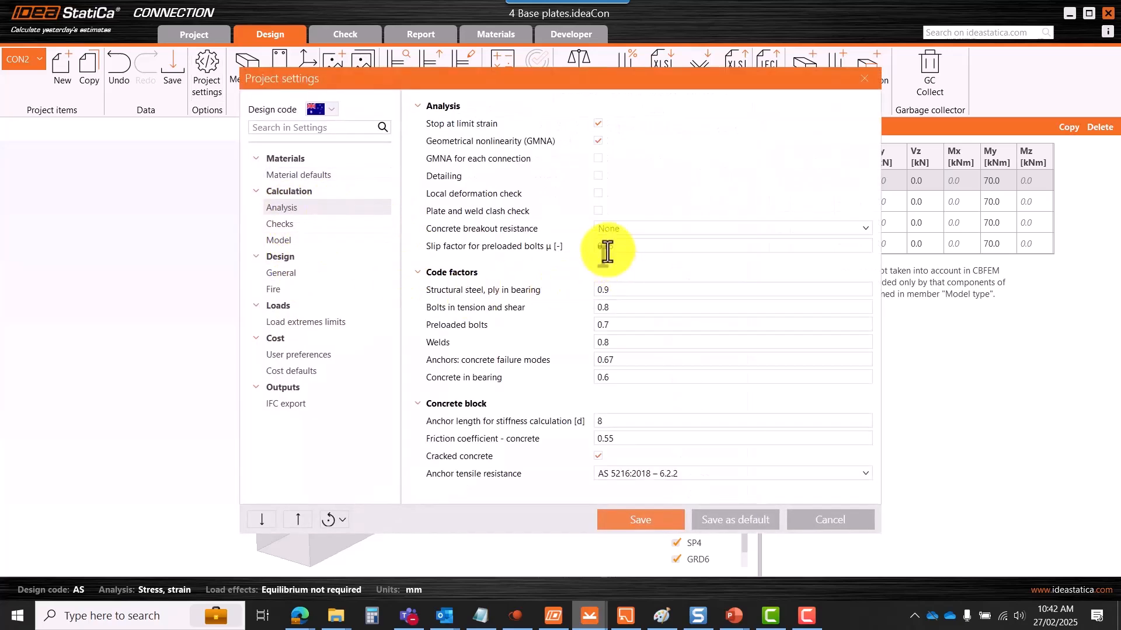
drag(524, 79, 377, 68)
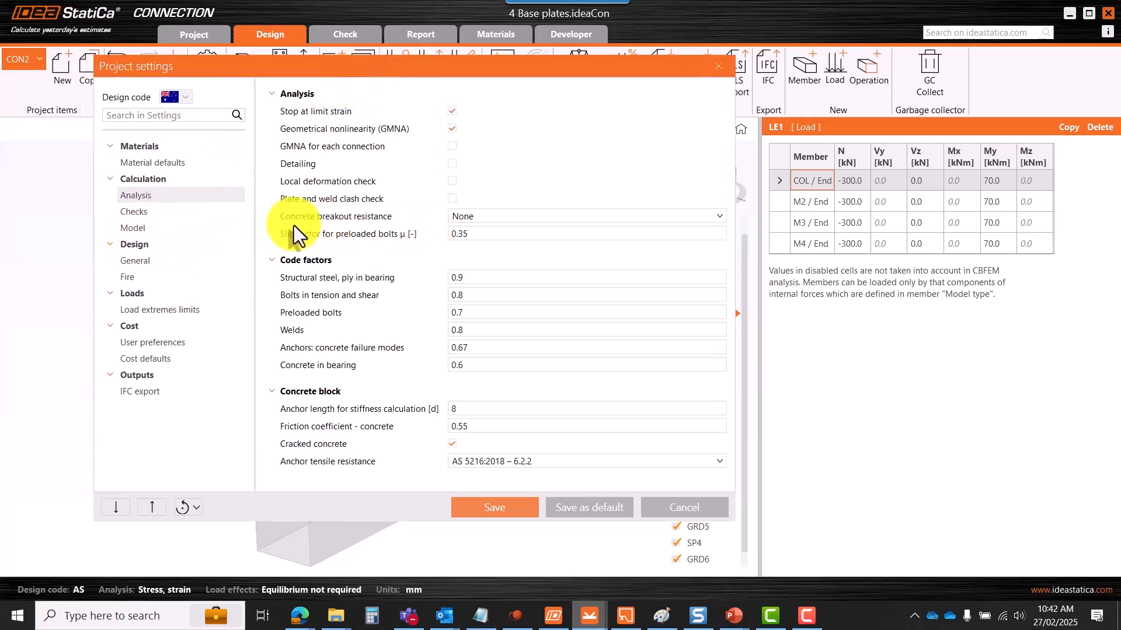
click(490, 218)
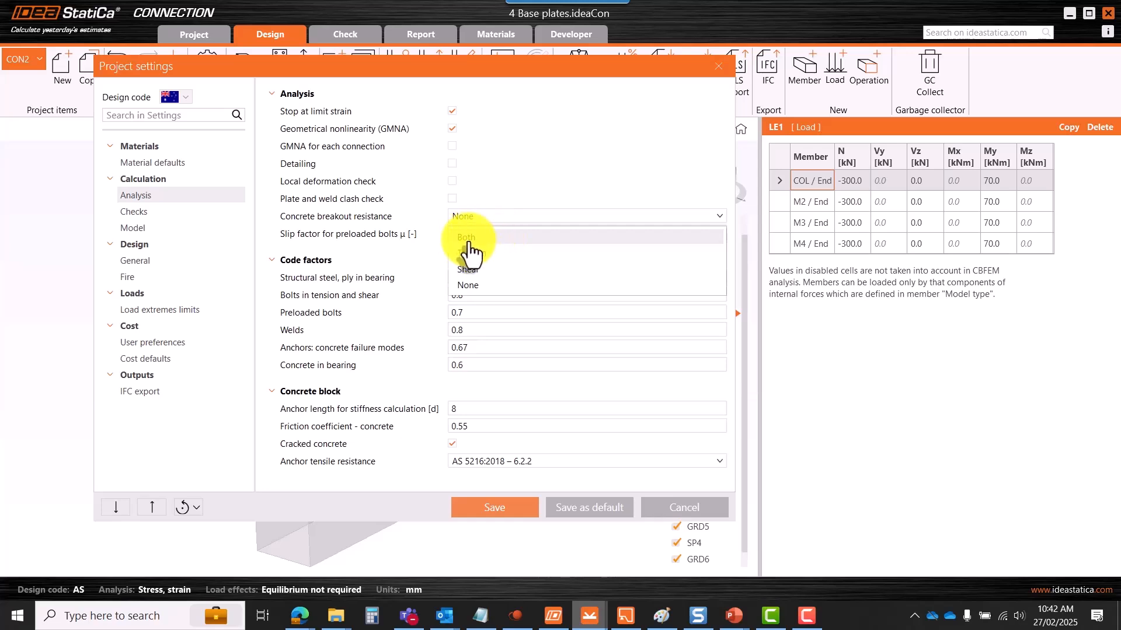
click(584, 67)
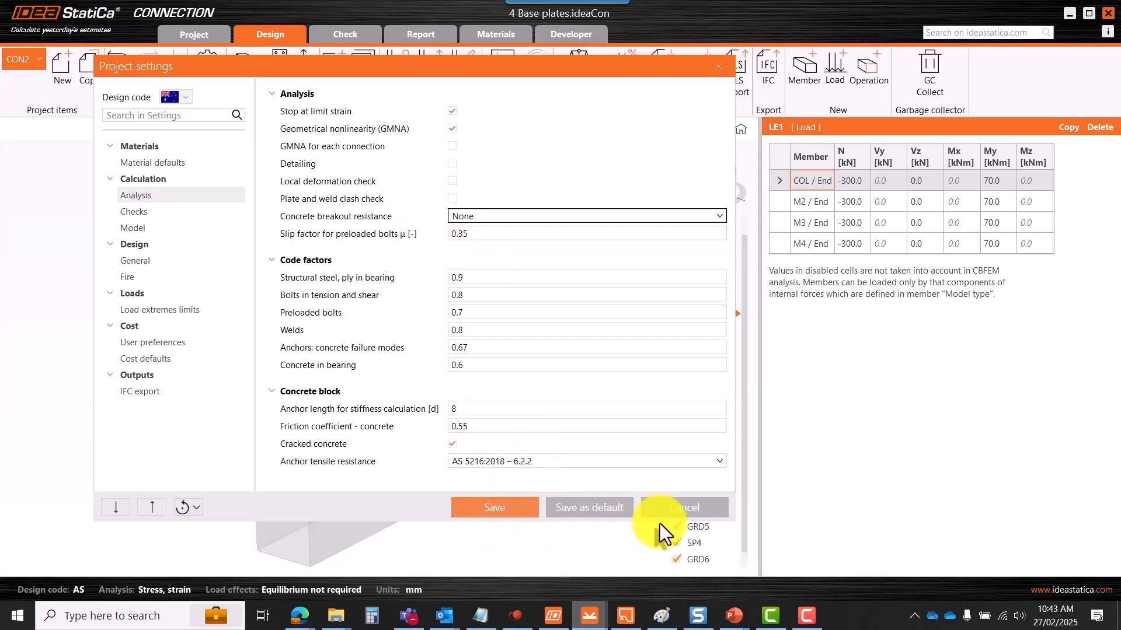
click(688, 508)
- Run the CBFEM calculation and view the results: LE1 100% applied, anchors 25.0%, concrete block 30.2%
click(502, 67)
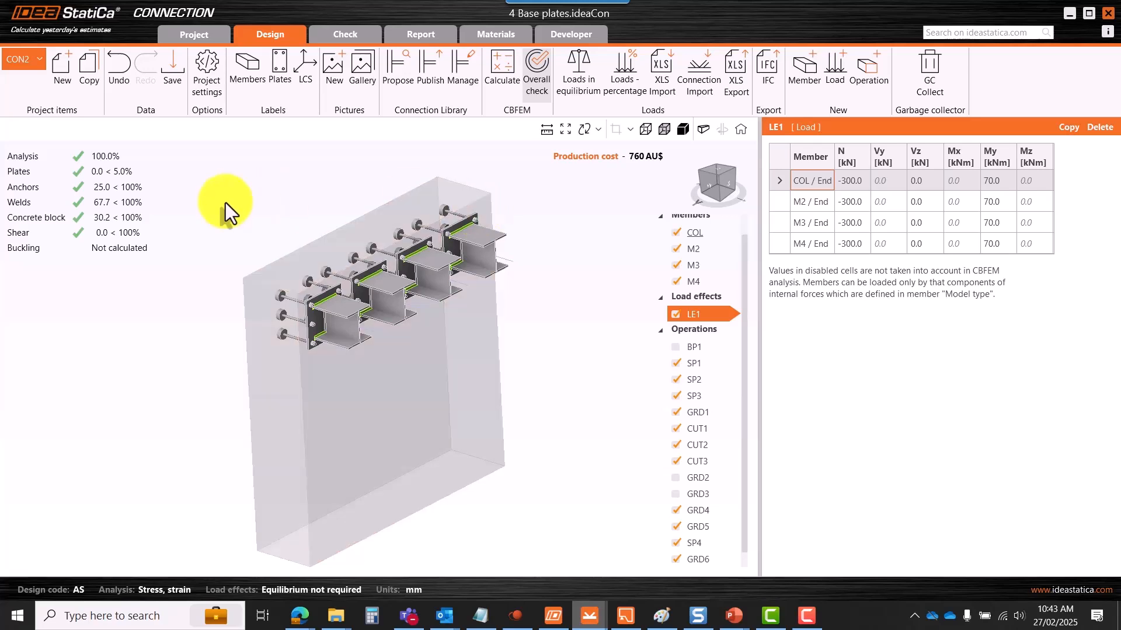
scroll(274, 242, down, 3)
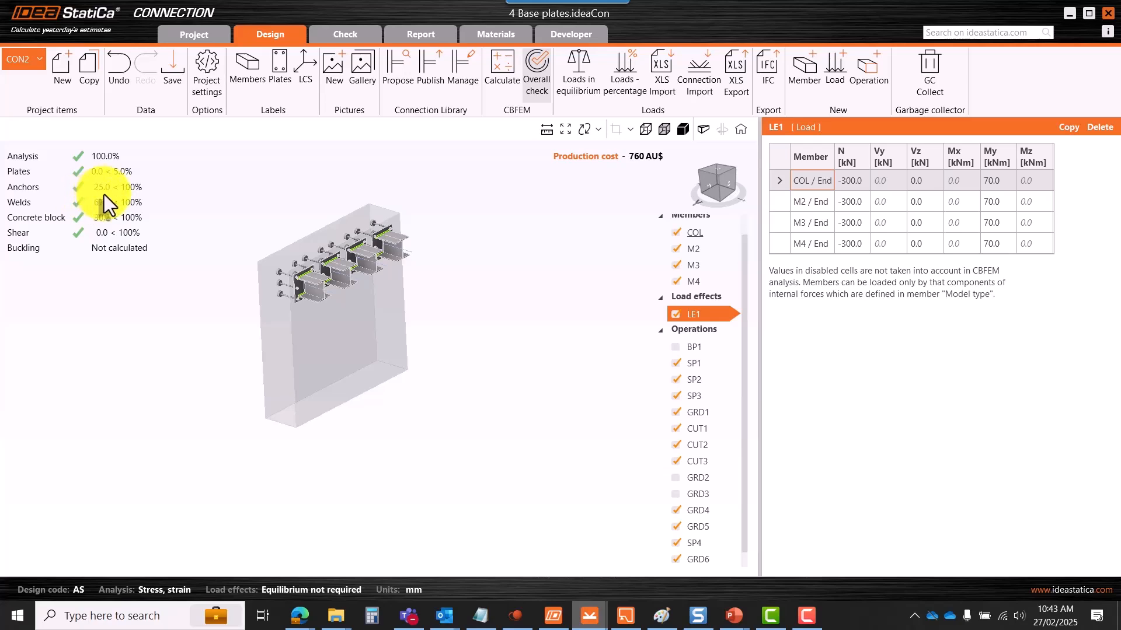
scroll(331, 263, up, 5)
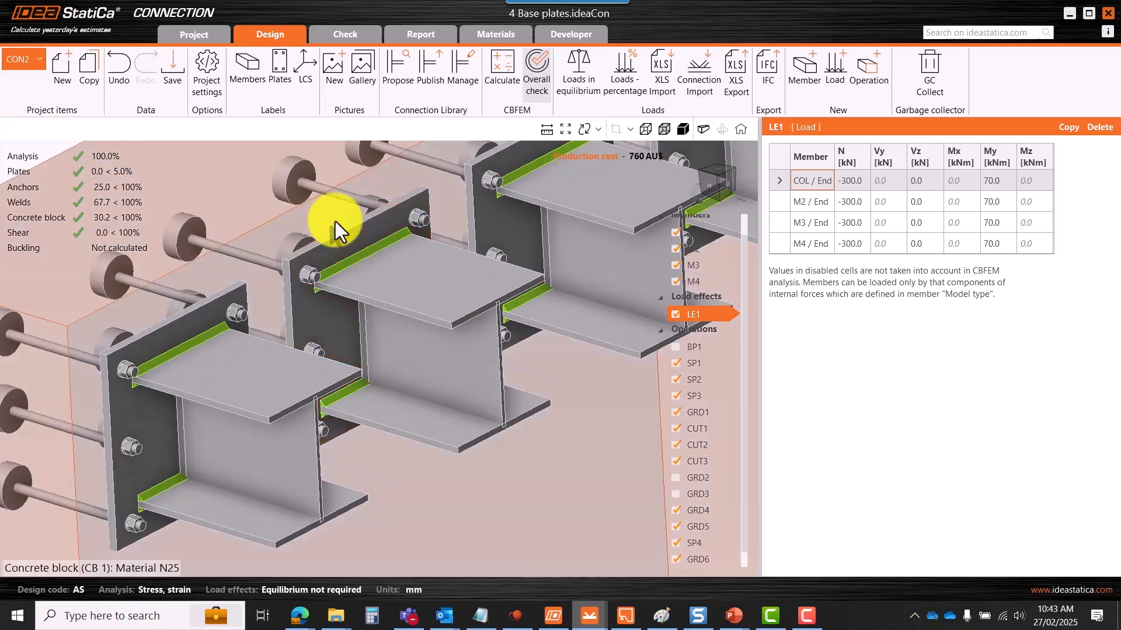
scroll(327, 276, down, 6)
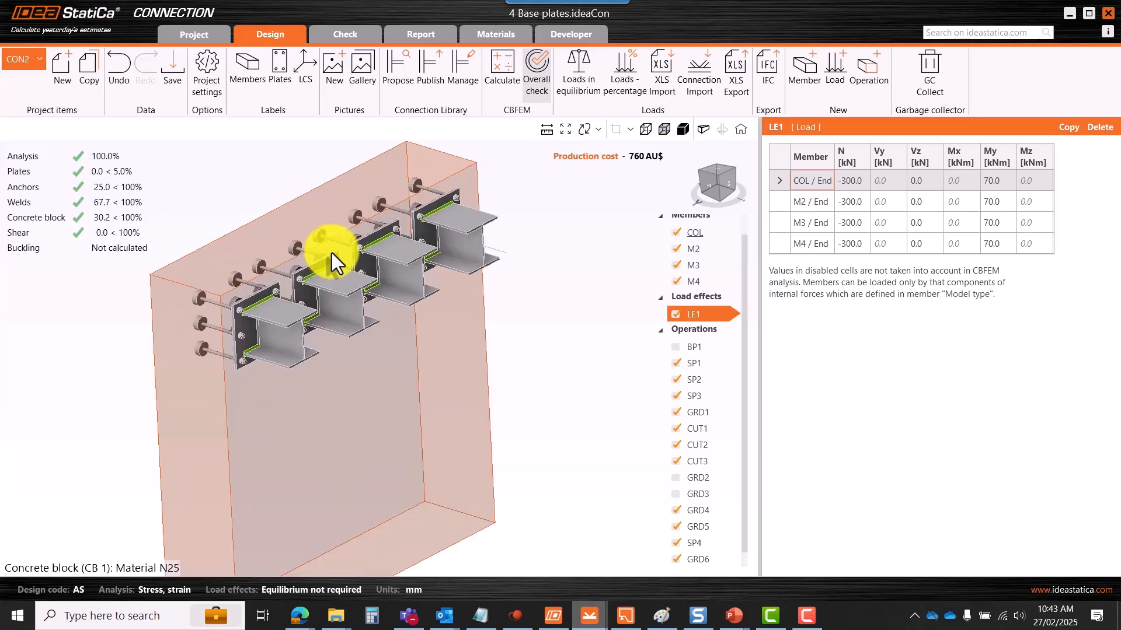
click(345, 39)
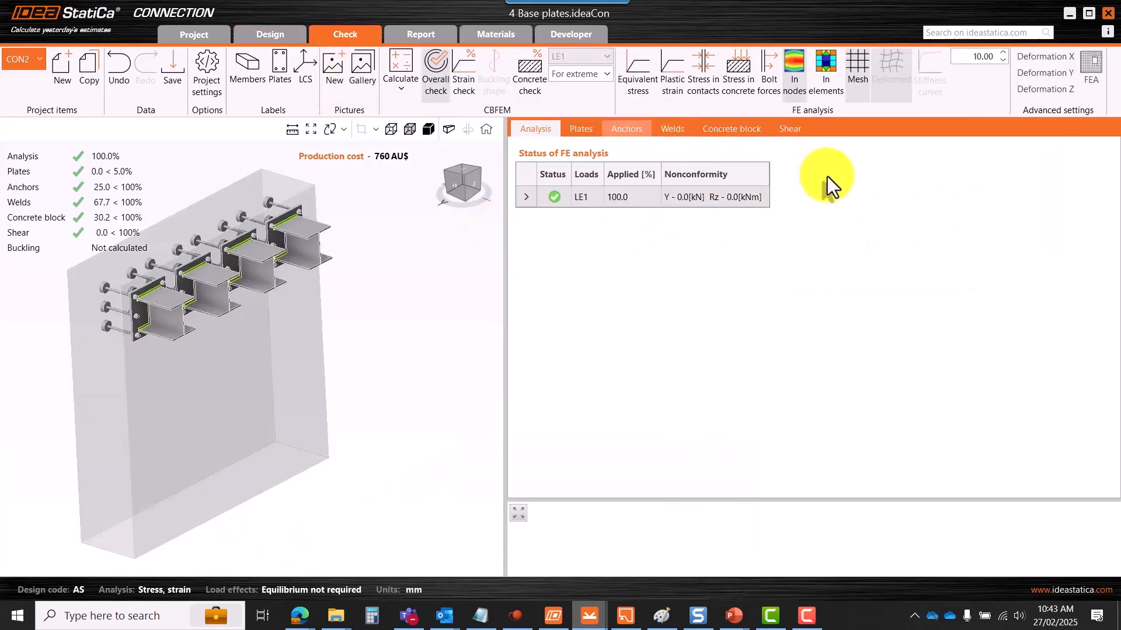
- Expand anchor A1's check details (tensile 161.6 kN, pullout 1001.5 kN) and review them in print preview
click(551, 213)
right_click(655, 263)
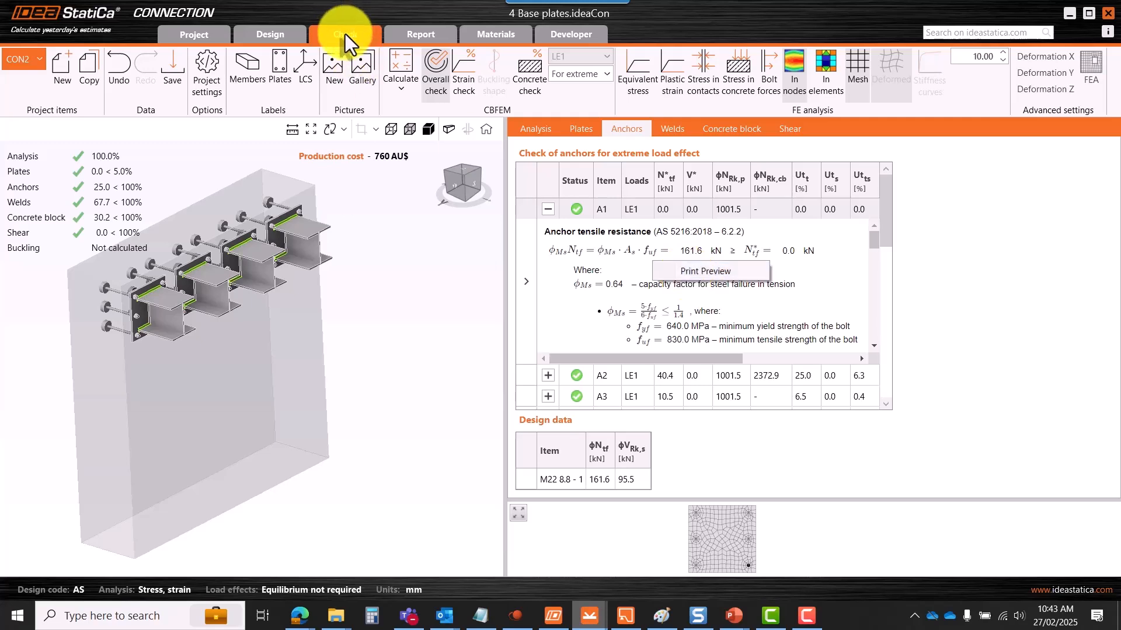
click(694, 272)
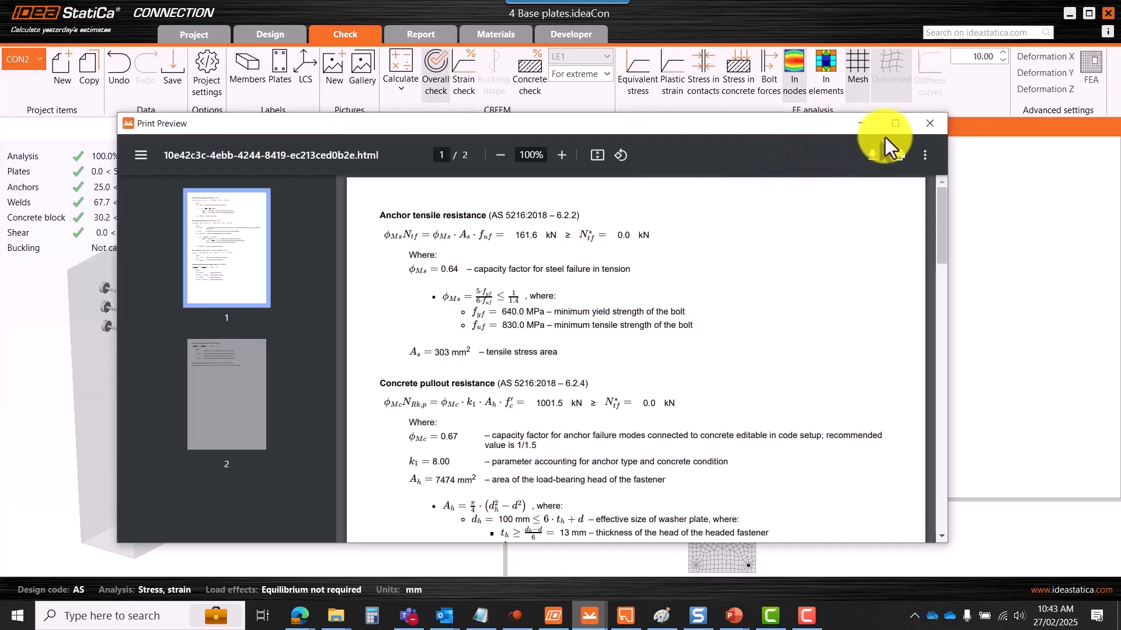
click(885, 126)
scroll(517, 198, down, 5)
scroll(525, 227, down, 2)
scroll(544, 240, down, 9)
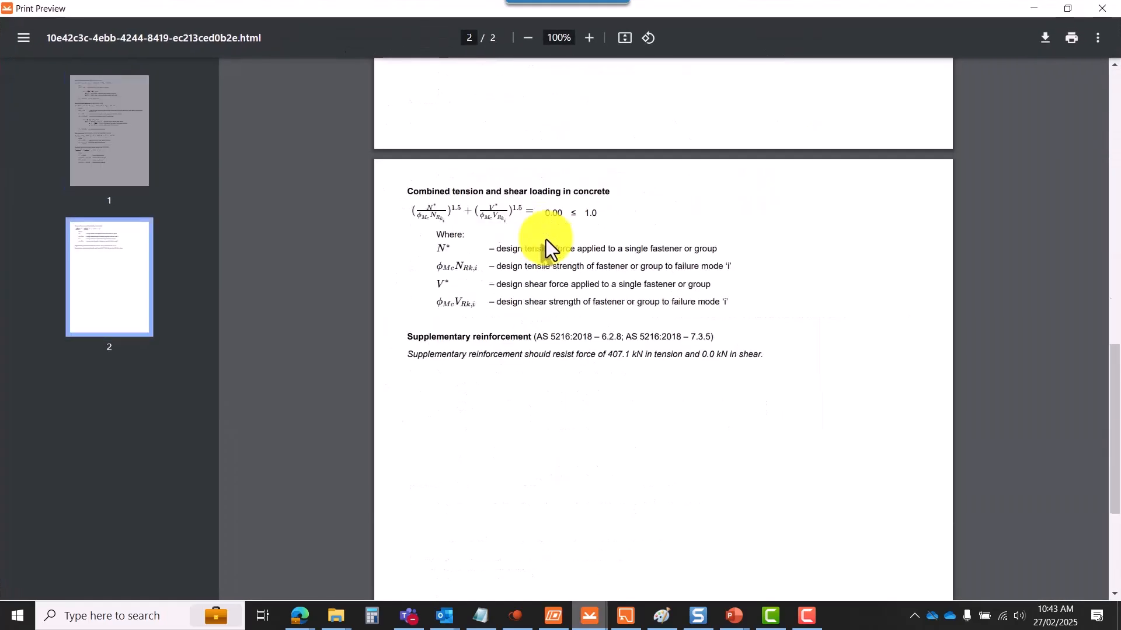
scroll(549, 247, up, 9)
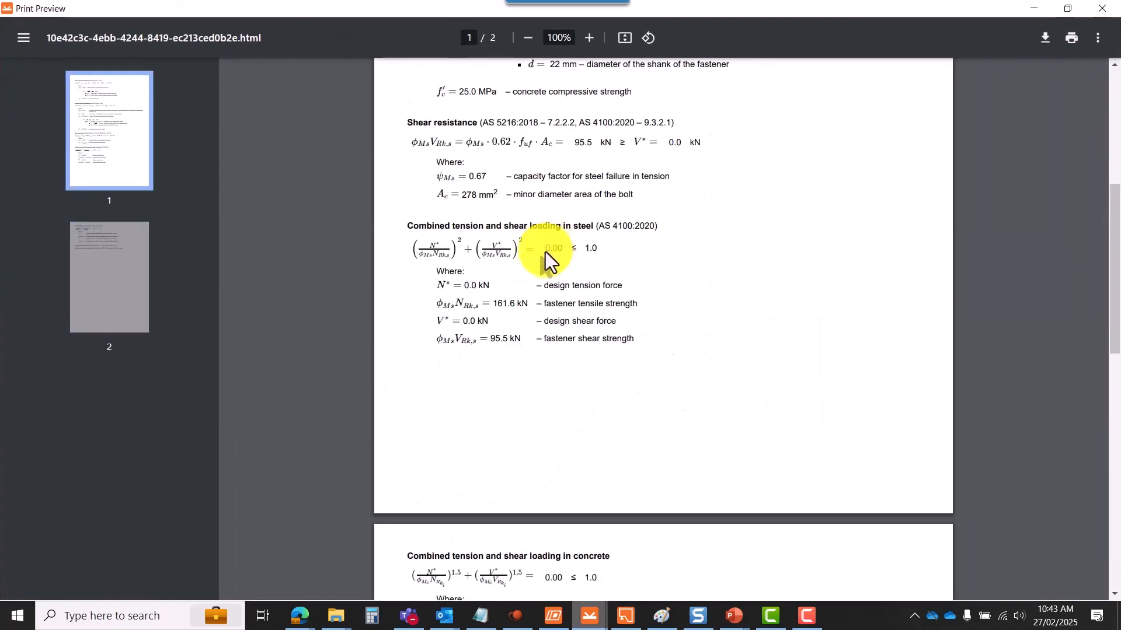
scroll(545, 251, up, 6)
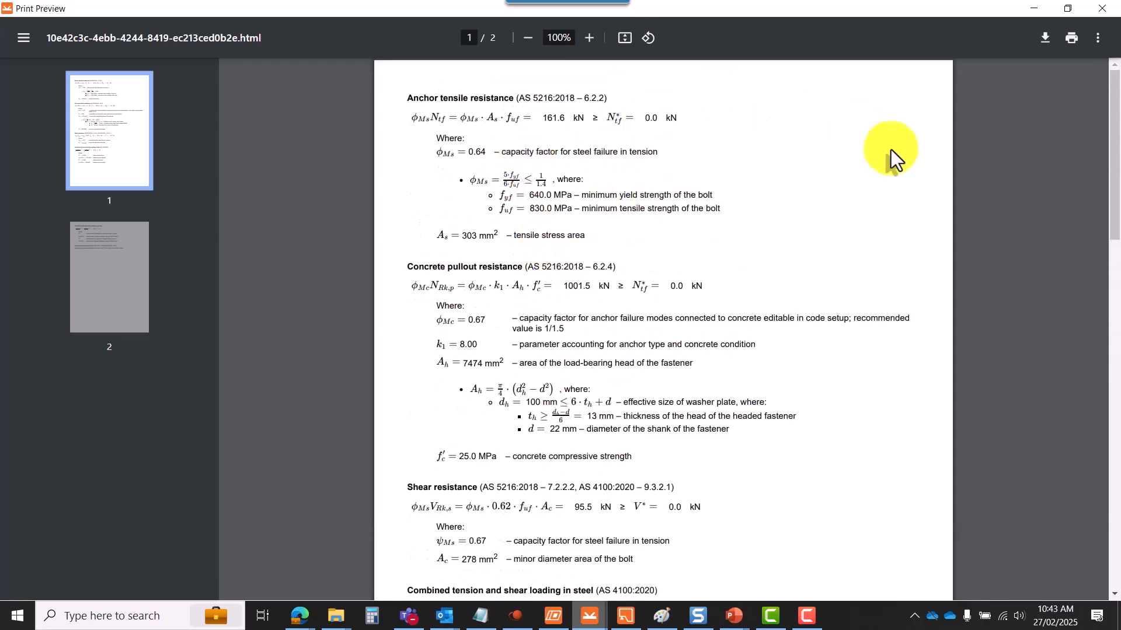
click(1102, 8)
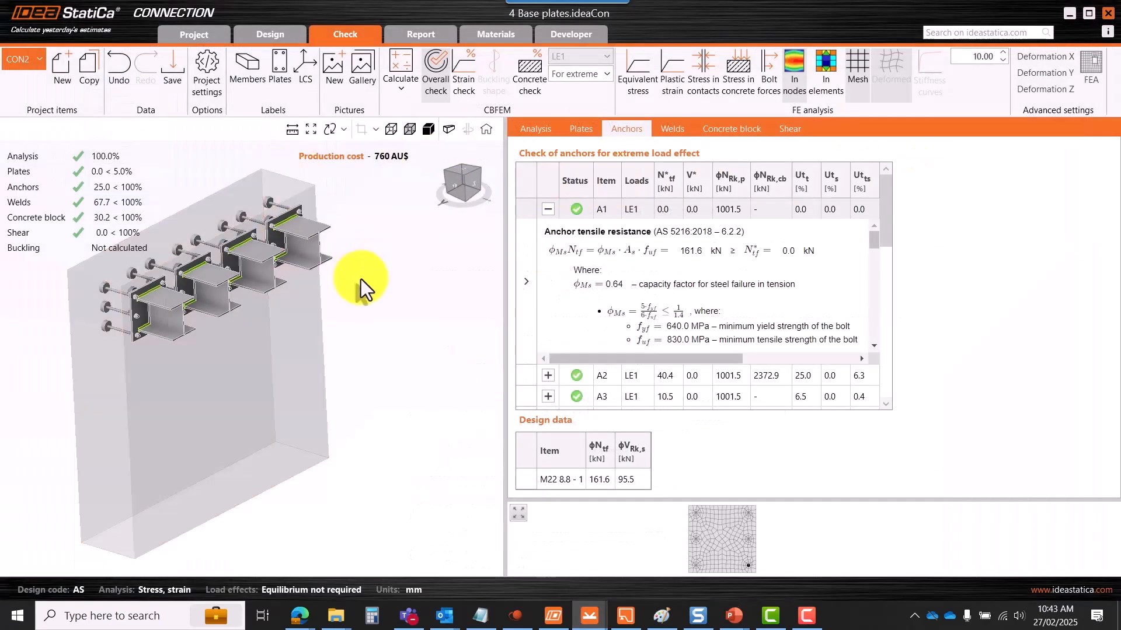
scroll(359, 279, down, 3)
- Switch to the untitled project's Design view and select the M3 web plate
mouse_move(588, 614)
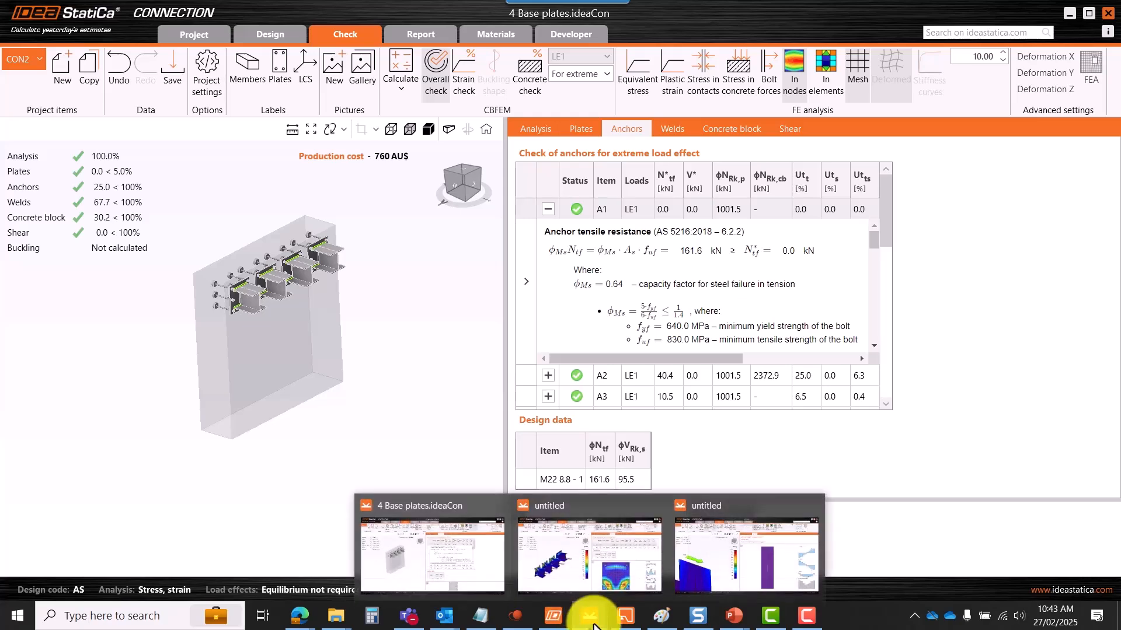
click(583, 558)
click(272, 37)
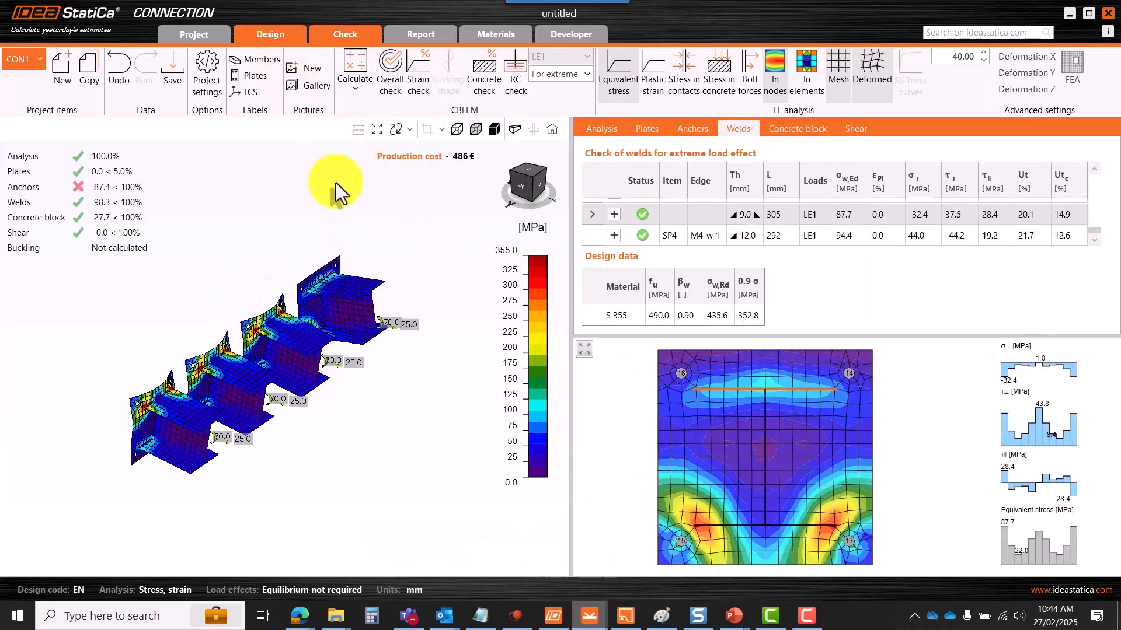
click(405, 376)
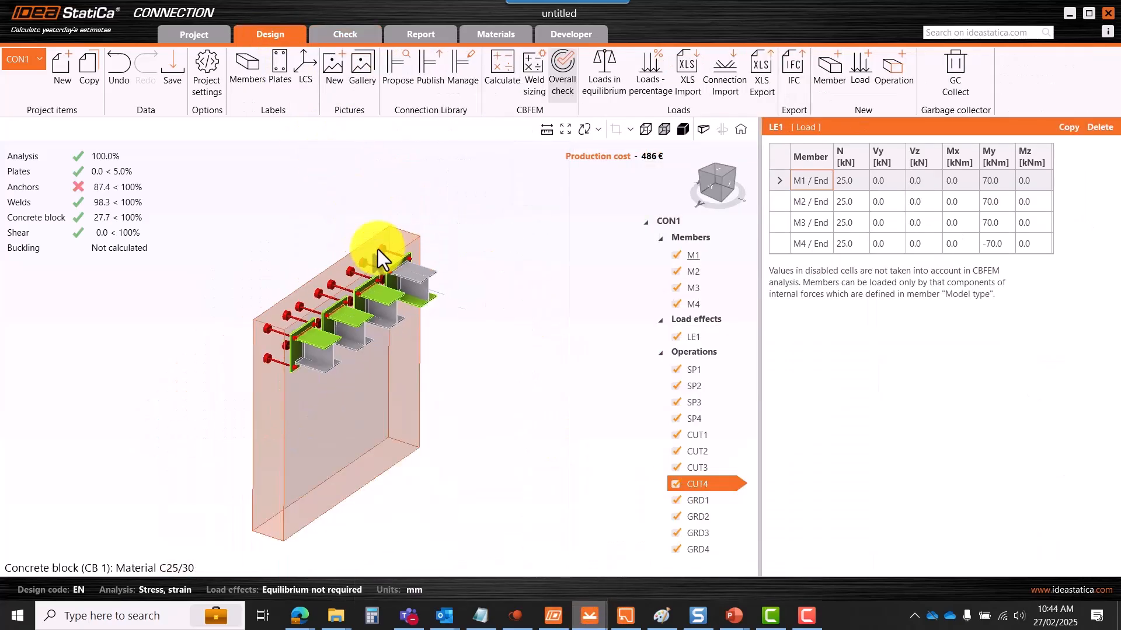
scroll(321, 309, up, 5)
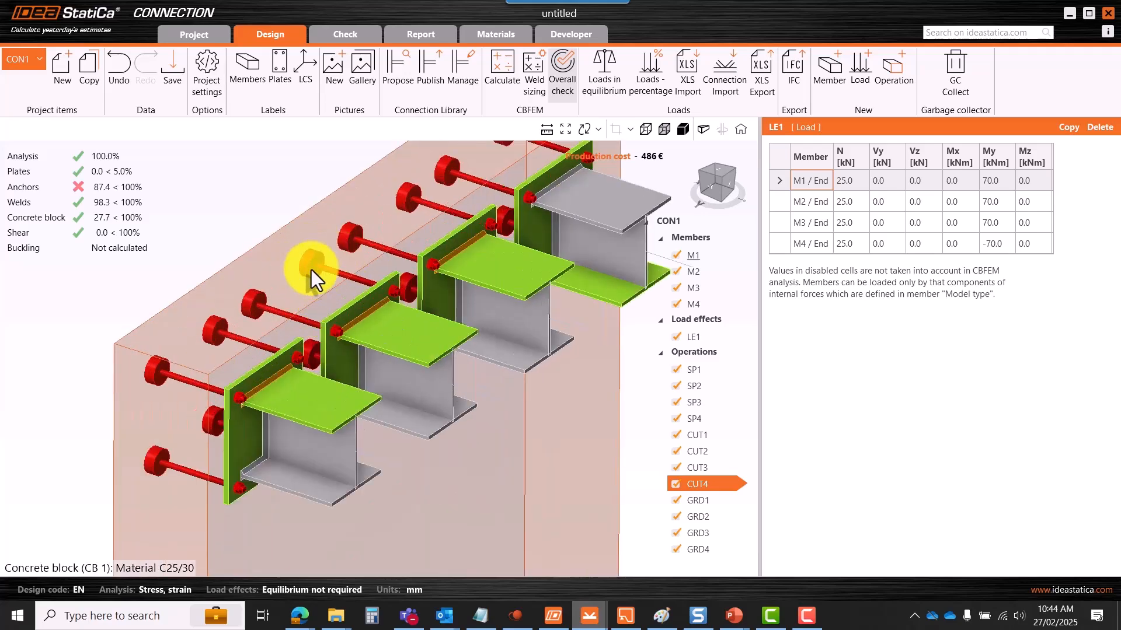
scroll(314, 257, up, 4)
scroll(321, 271, down, 10)
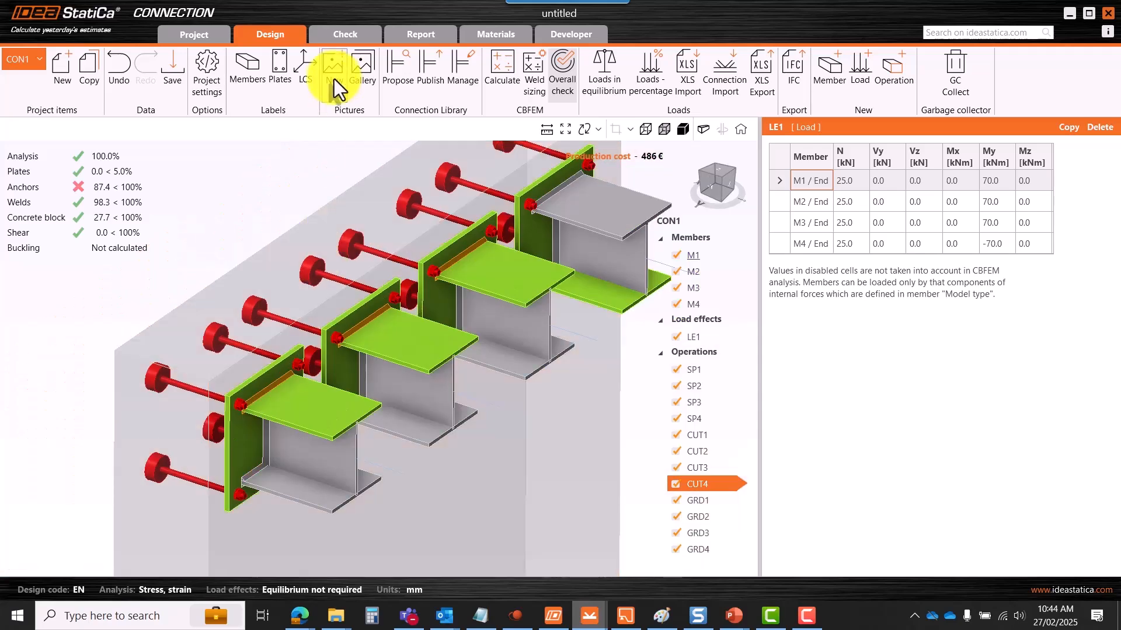
- In Project settings > Analysis, keep concrete breakout resistance set to Both
click(210, 85)
click(320, 210)
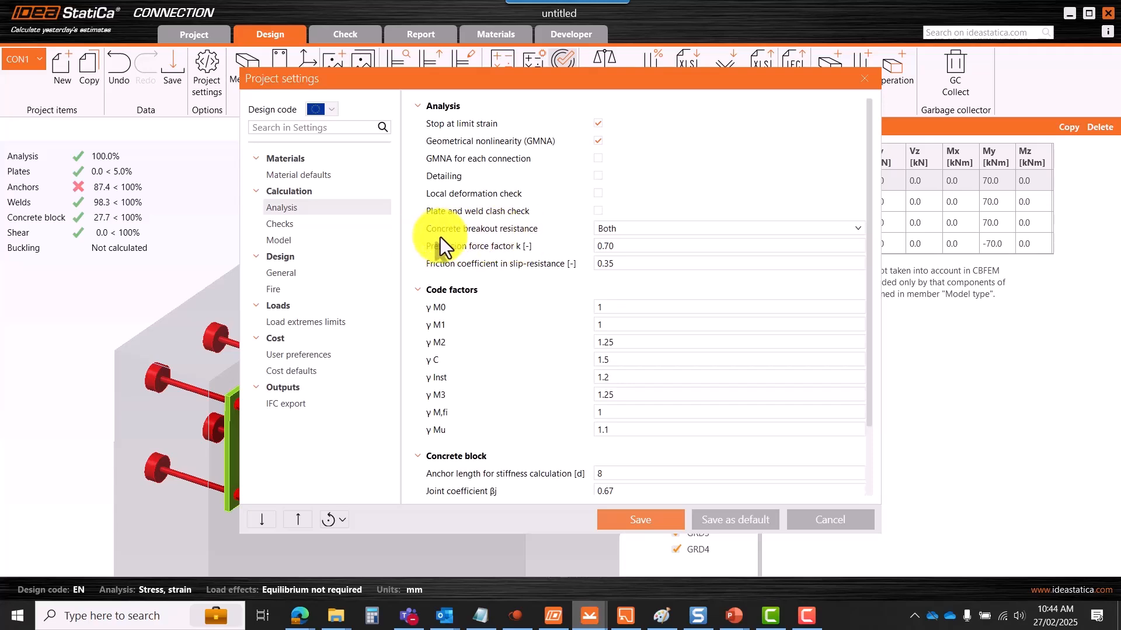
click(621, 233)
click(788, 99)
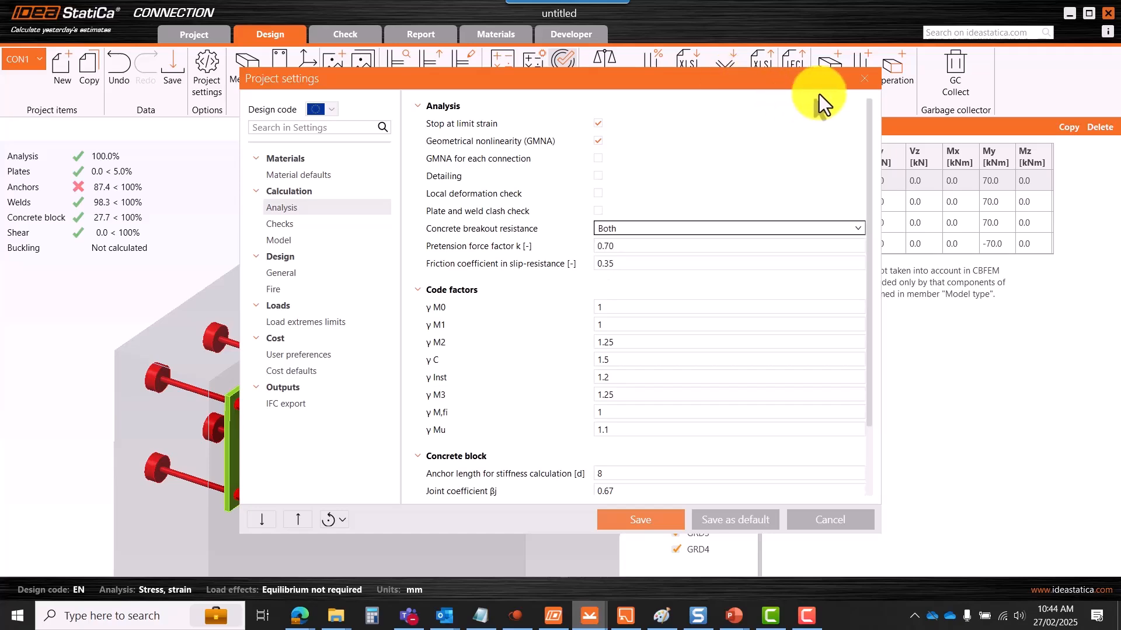
click(866, 79)
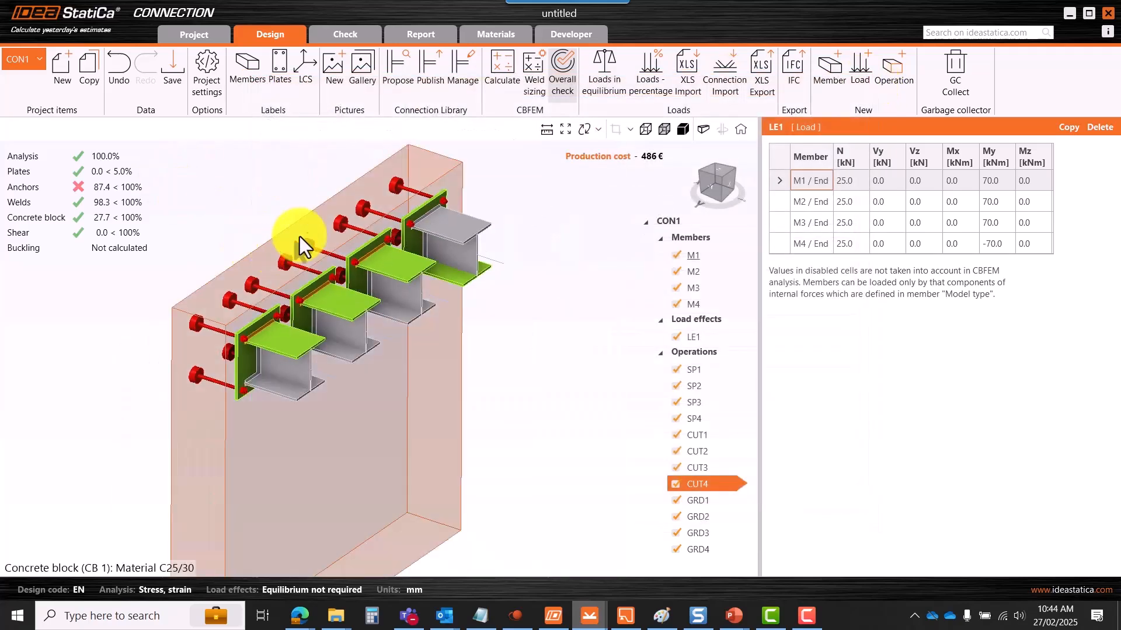
- Show the untitled project's anchor check with A1 expanded: tensile resistance 148.3 kN against 0.0 kN tension
scroll(390, 246, up, 3)
scroll(307, 313, down, 4)
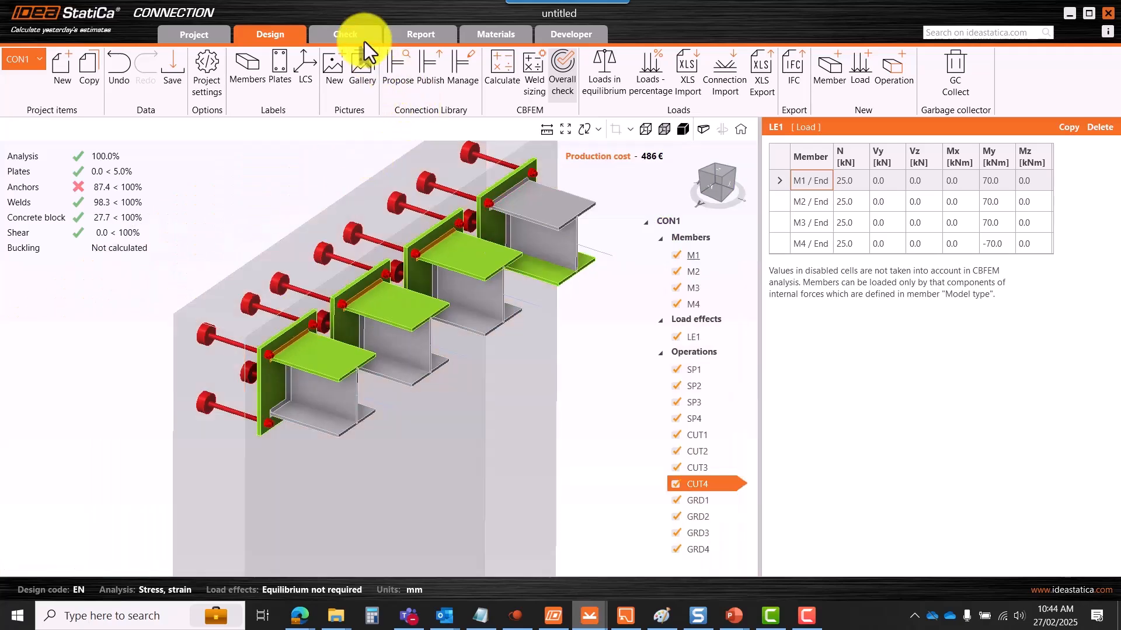
click(345, 38)
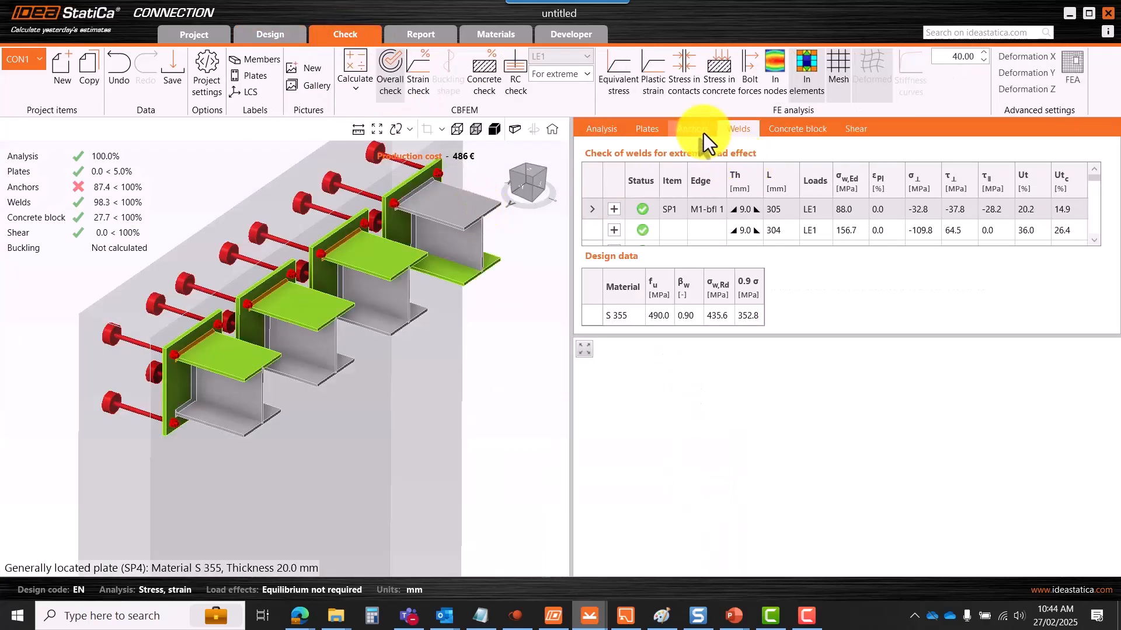
click(702, 133)
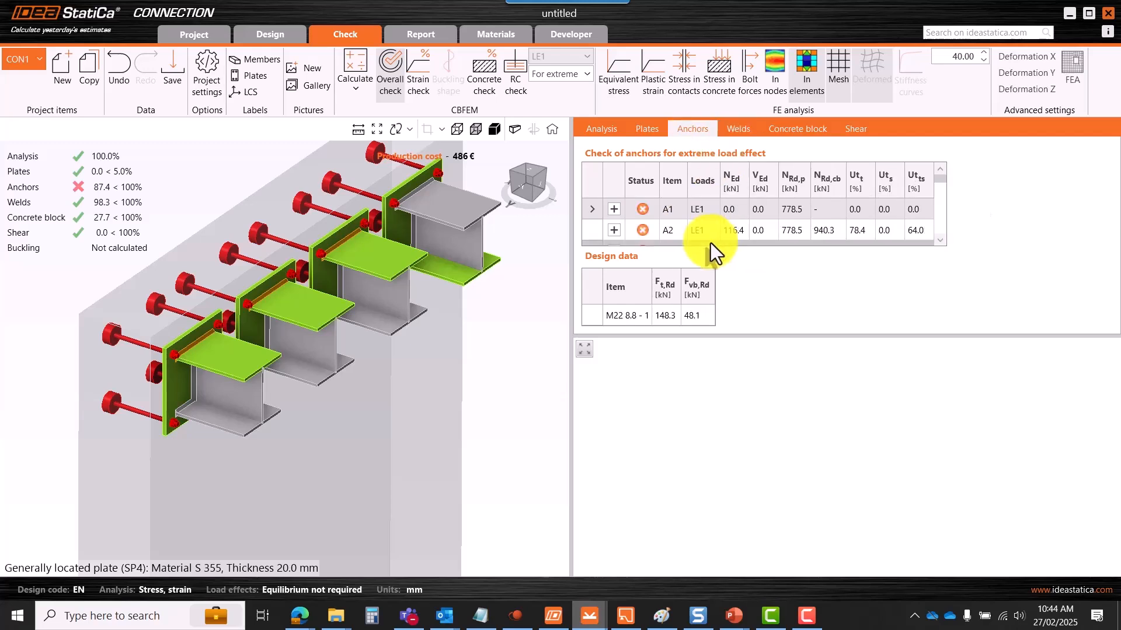
click(616, 210)
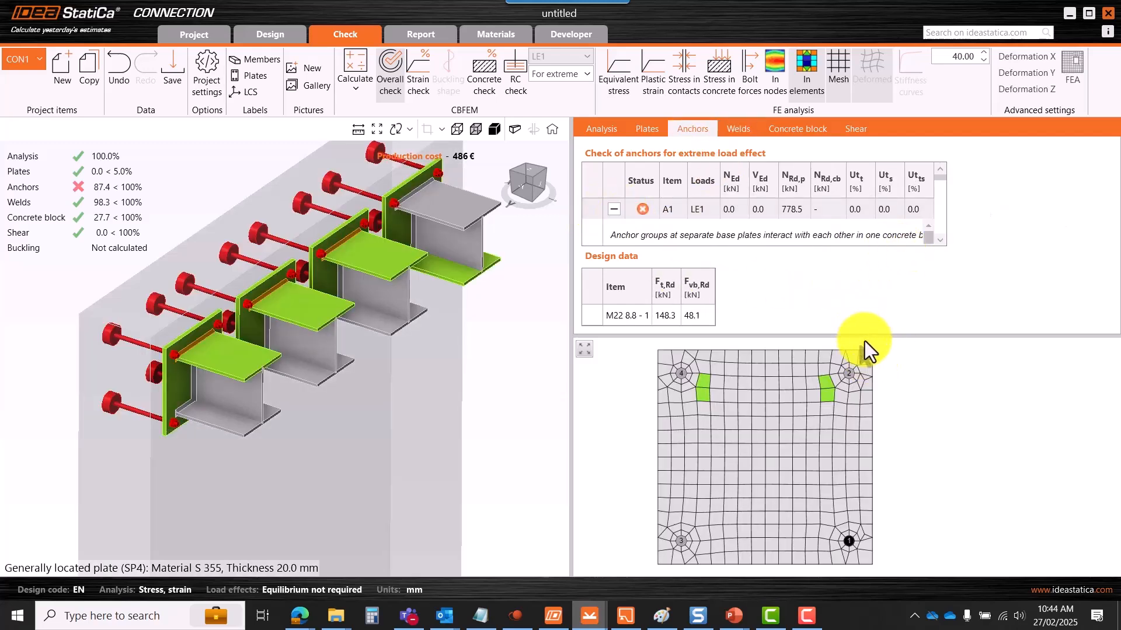
drag(864, 341, 862, 459)
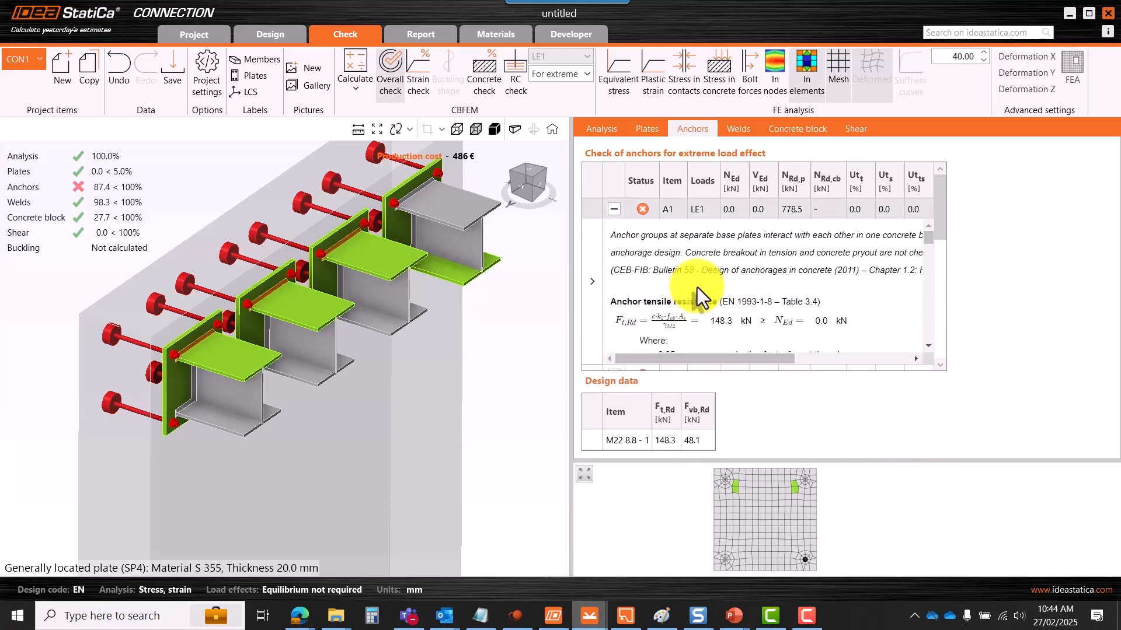
right_click(696, 288)
click(744, 300)
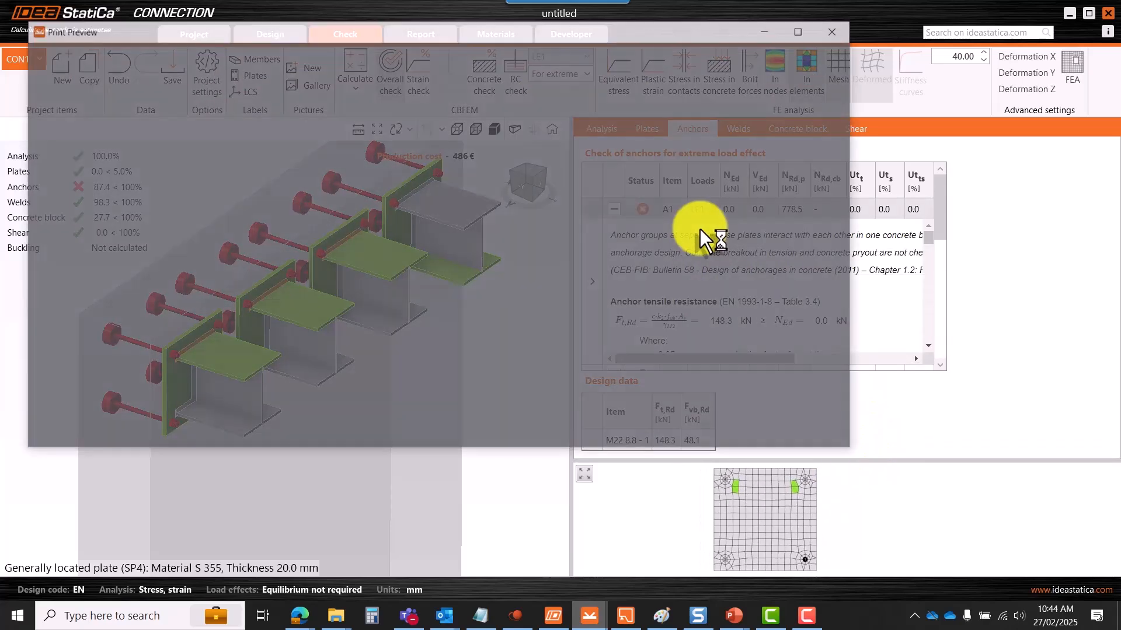
click(800, 32)
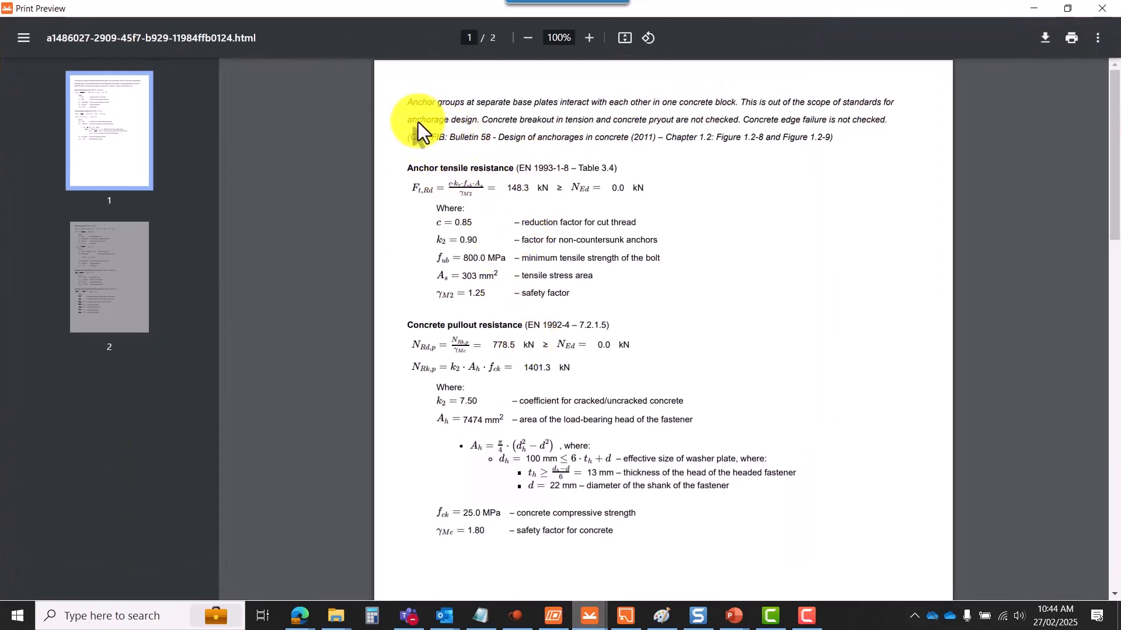
click(1033, 10)
scroll(262, 303, down, 3)
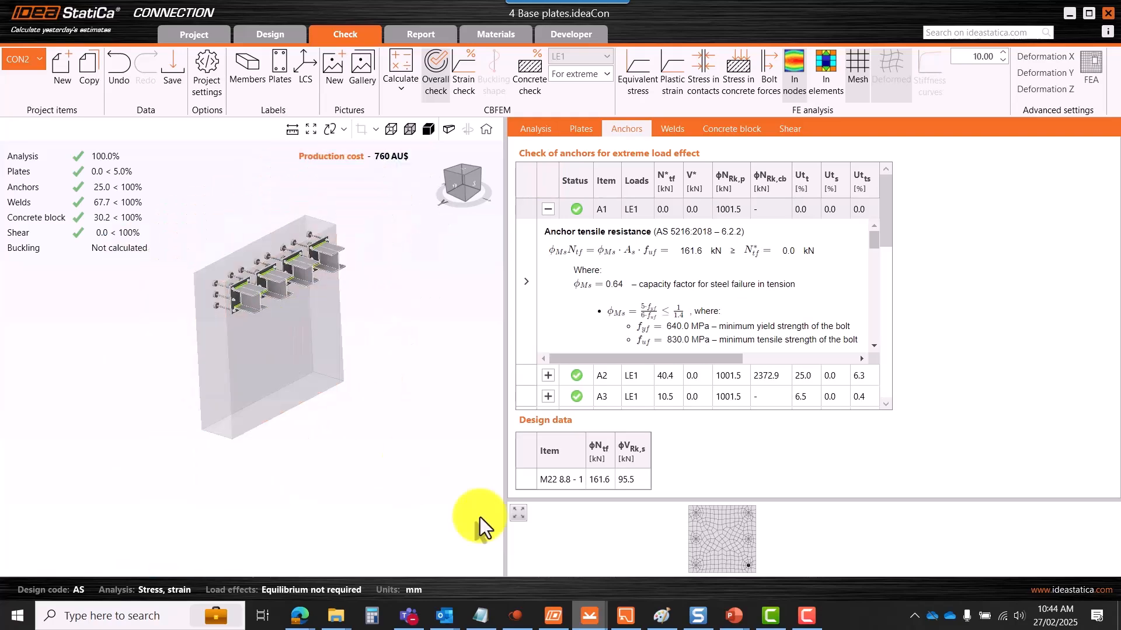
mouse_move(589, 616)
click(502, 569)
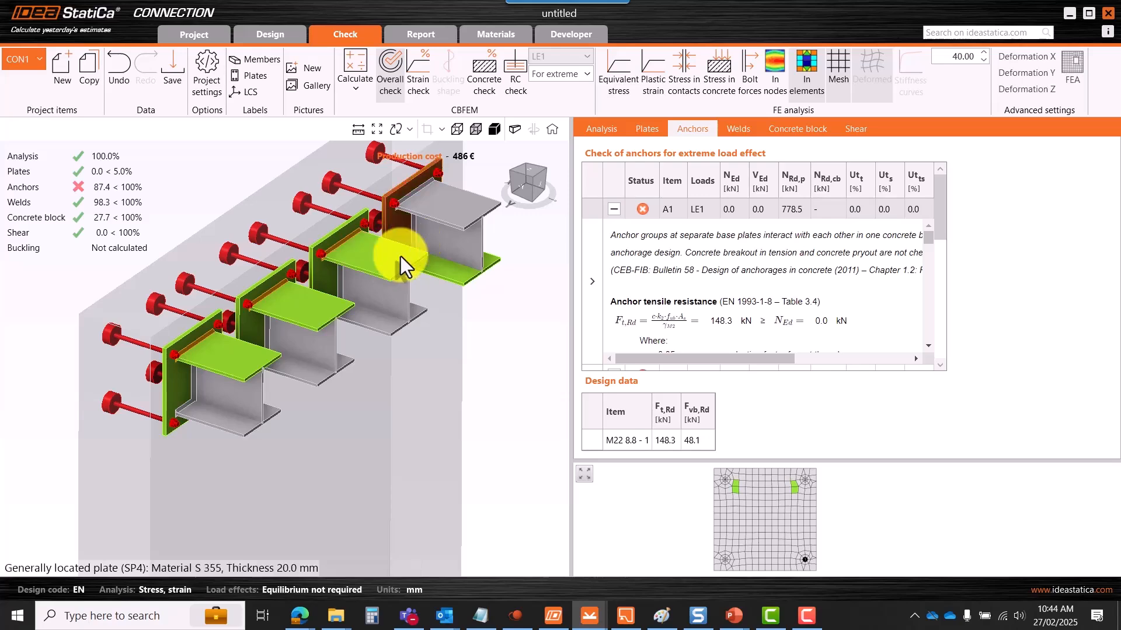
scroll(412, 247, down, 3)
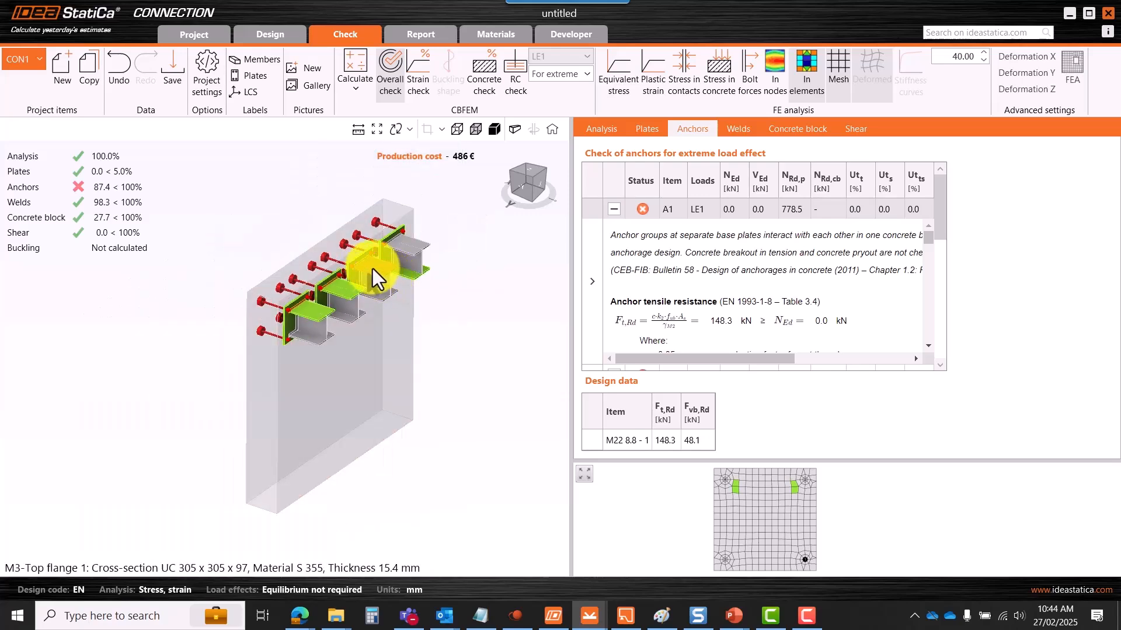
scroll(375, 256, up, 3)
scroll(393, 256, down, 1)
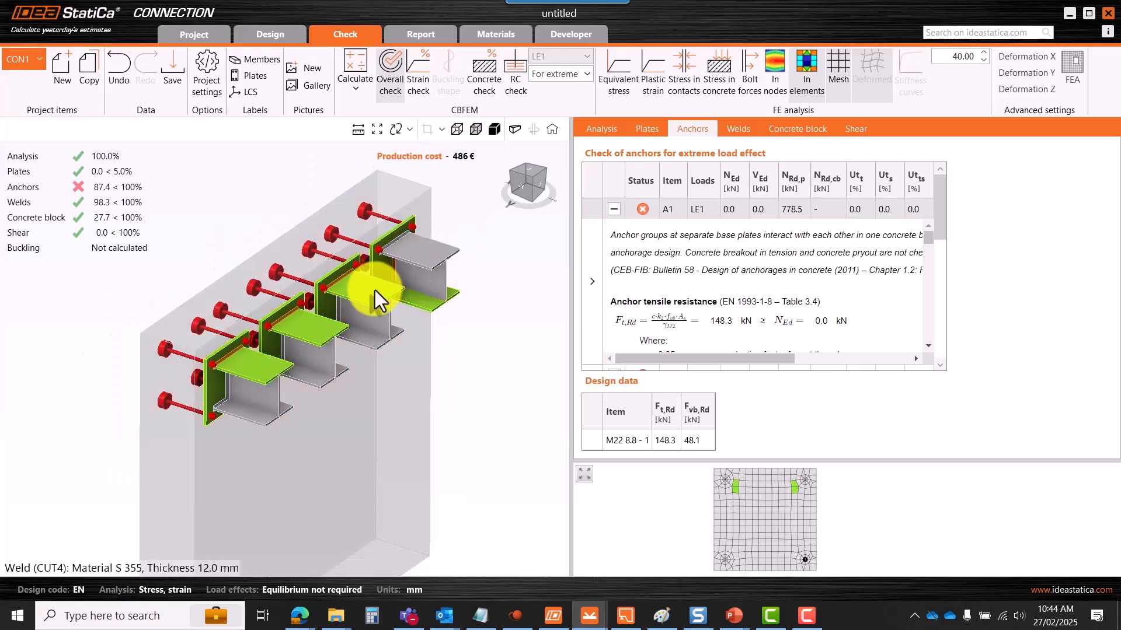
scroll(366, 292, up, 2)
scroll(387, 264, down, 2)
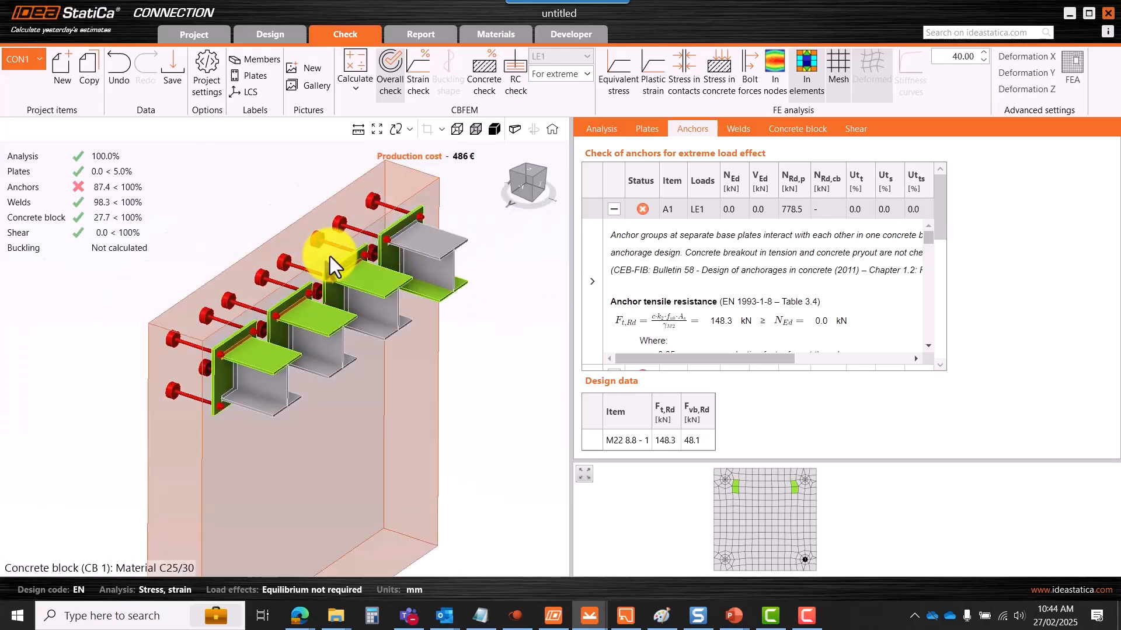
scroll(331, 259, up, 3)
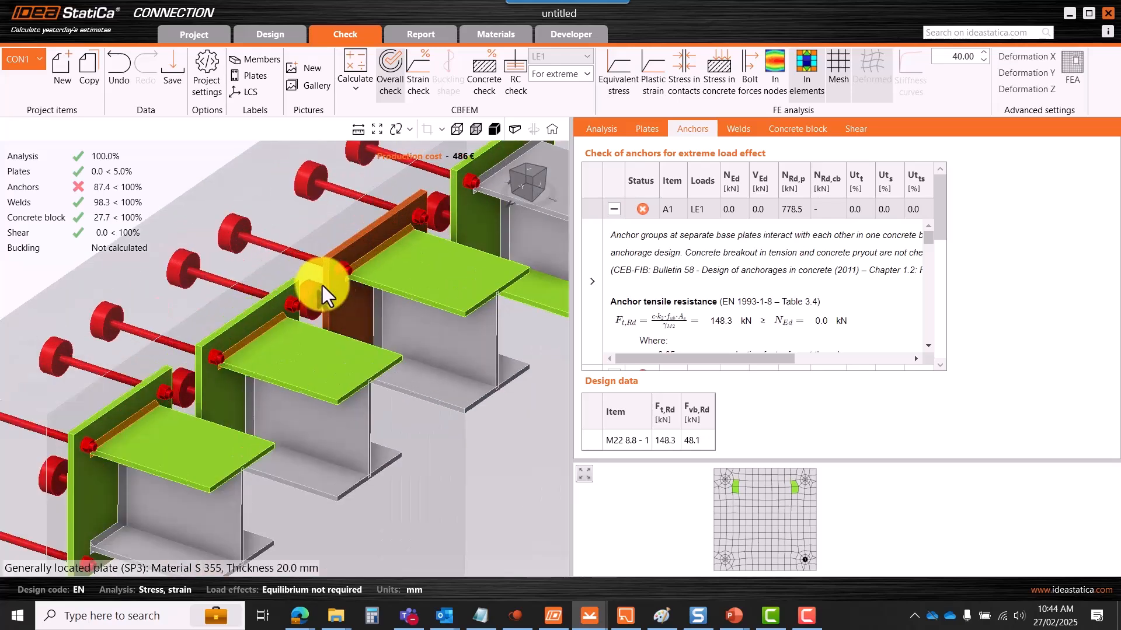
scroll(310, 266, down, 1)
scroll(290, 338, down, 2)
scroll(241, 311, up, 1)
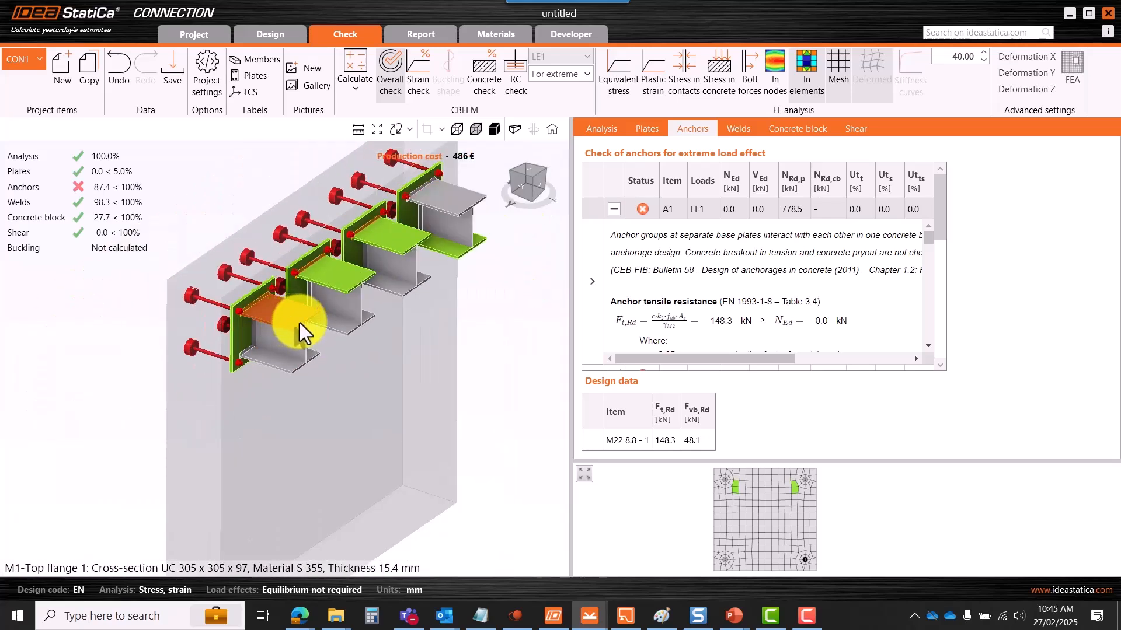
- Open a full-screen print preview of the anchor check report, showing pullout resistance 778.5 kN
right_click(736, 274)
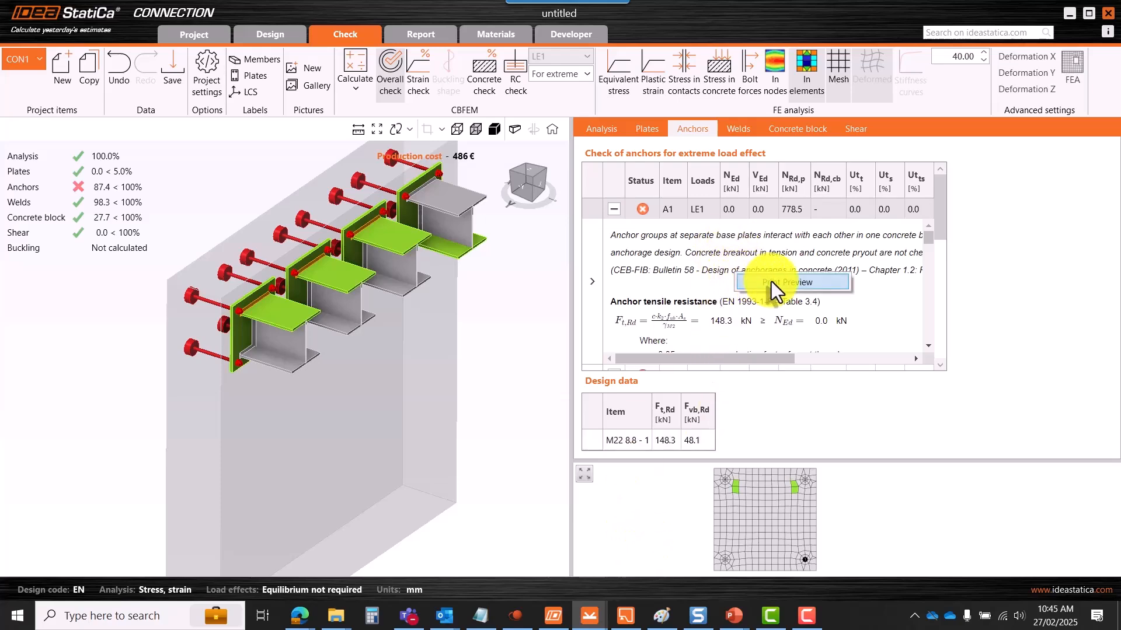
click(771, 281)
click(819, 50)
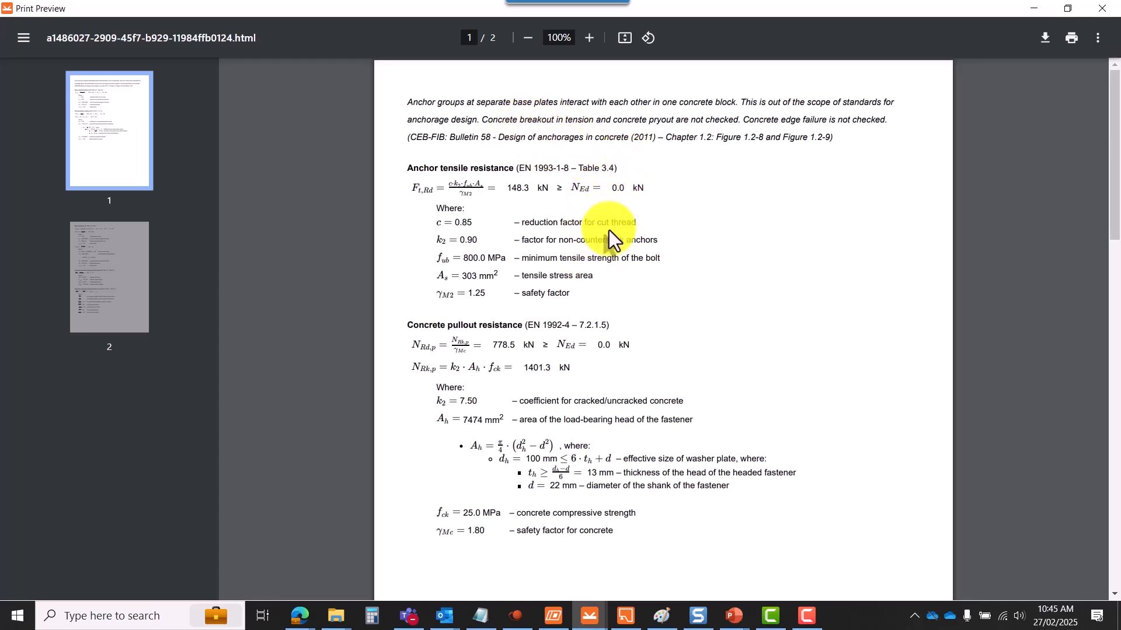
scroll(607, 232, down, 3)
scroll(633, 236, up, 3)
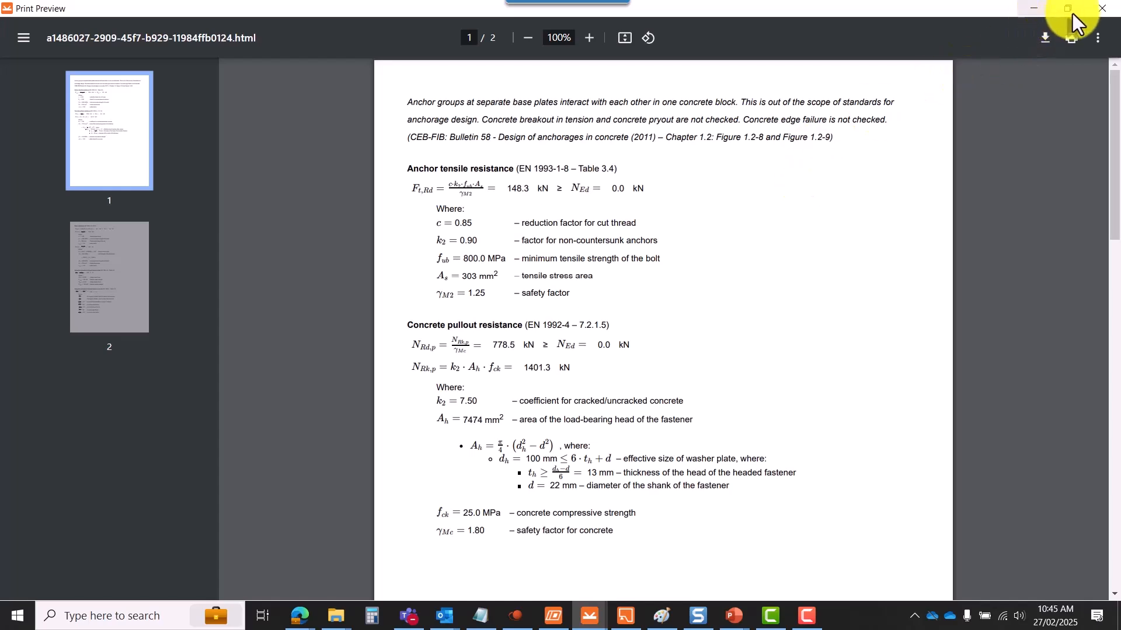
- Close the print preview and zoom the 3D model beside the anchor check failing at 87.4%
click(1102, 8)
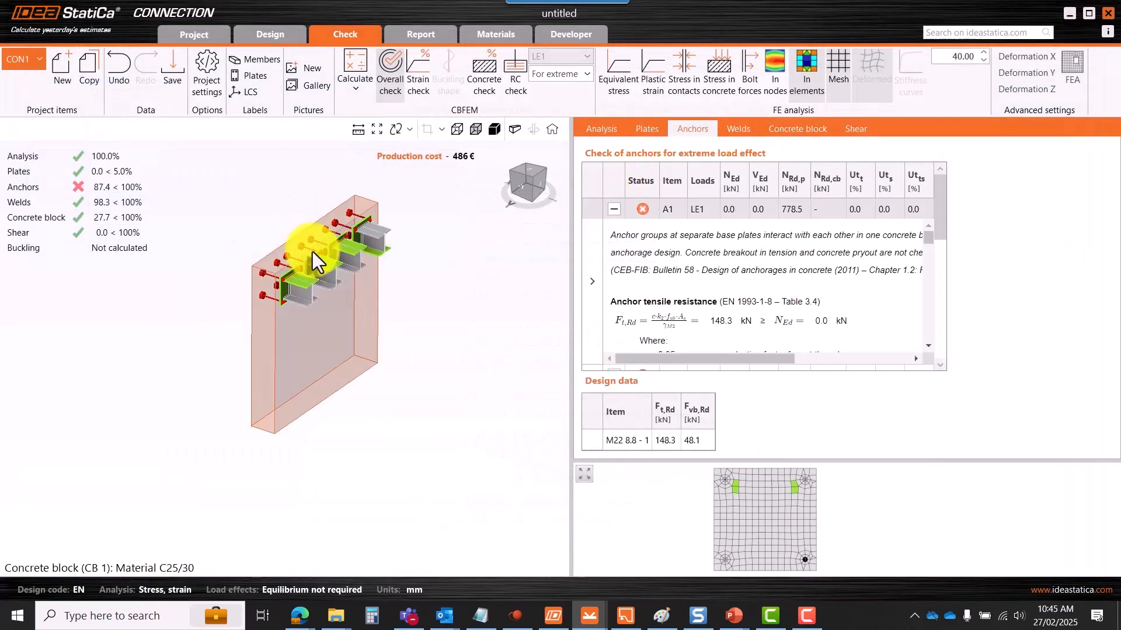
scroll(387, 212, up, 3)
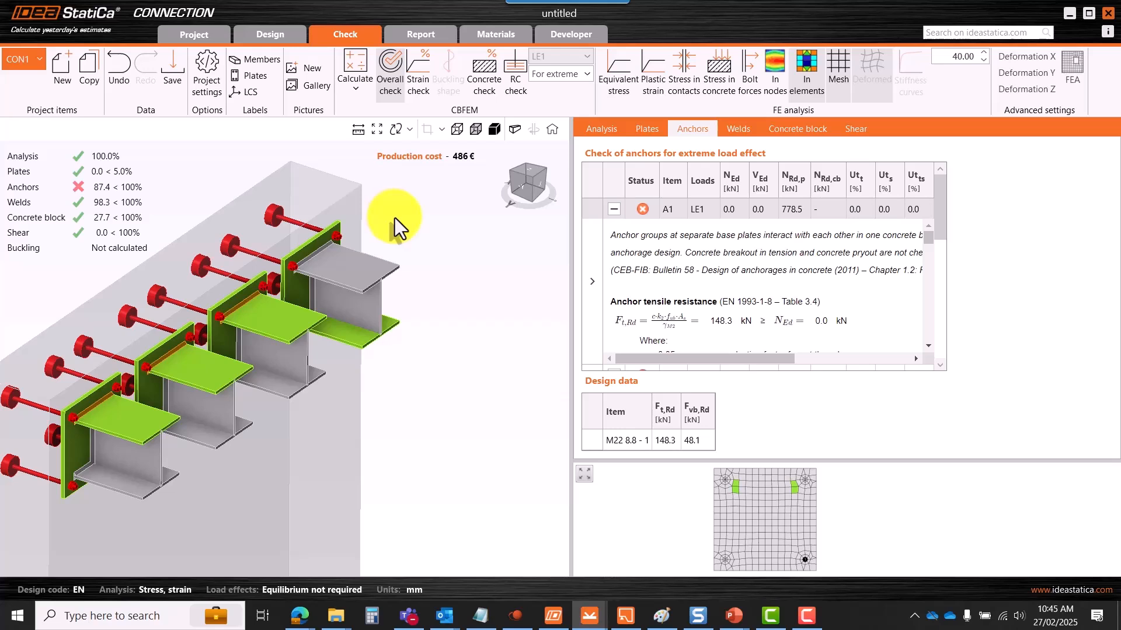
scroll(395, 218, down, 3)
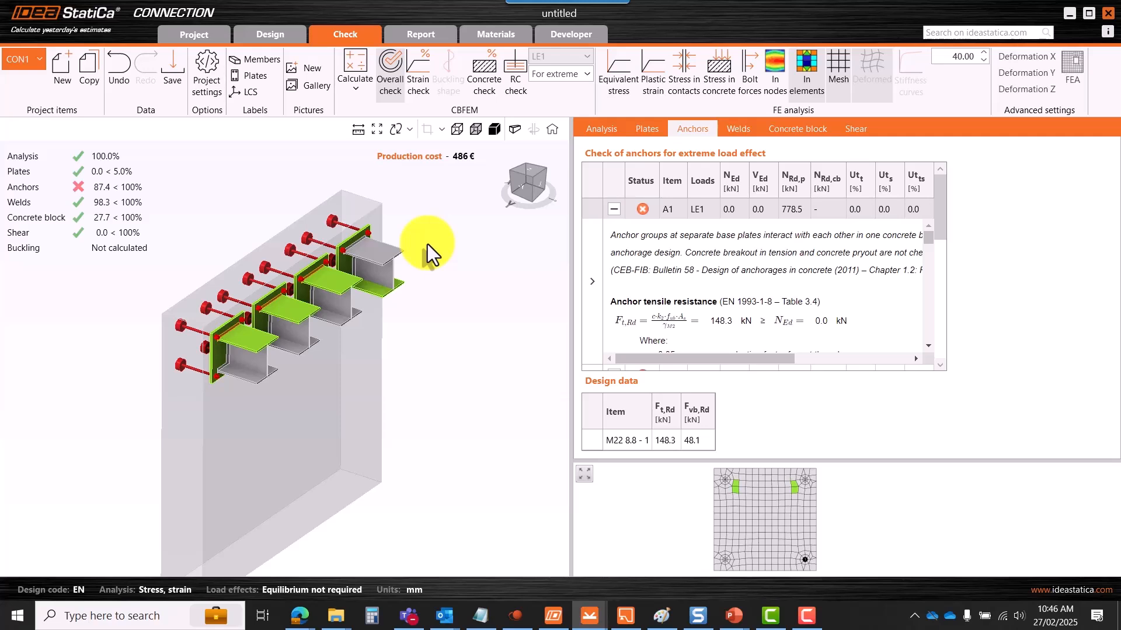
click(193, 31)
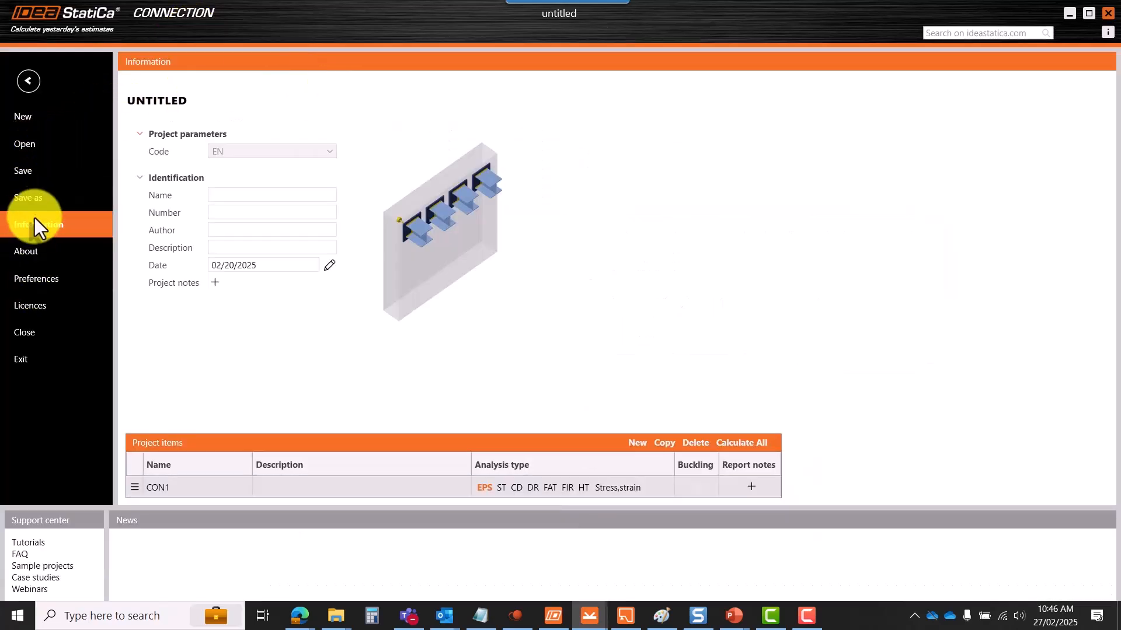
click(33, 280)
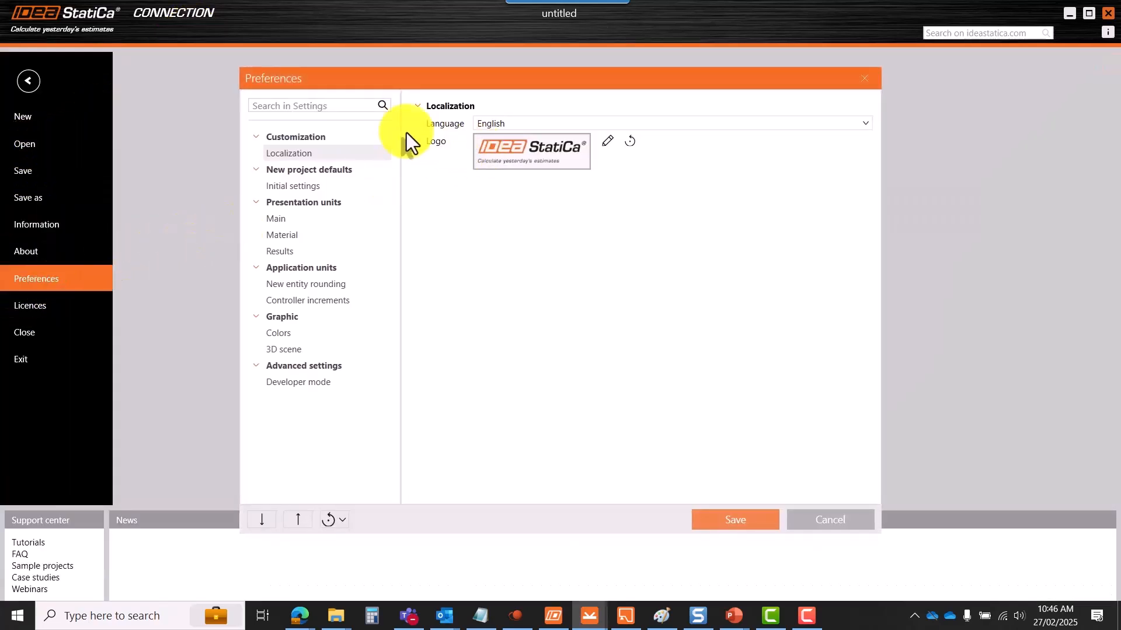
drag(377, 84, 314, 76)
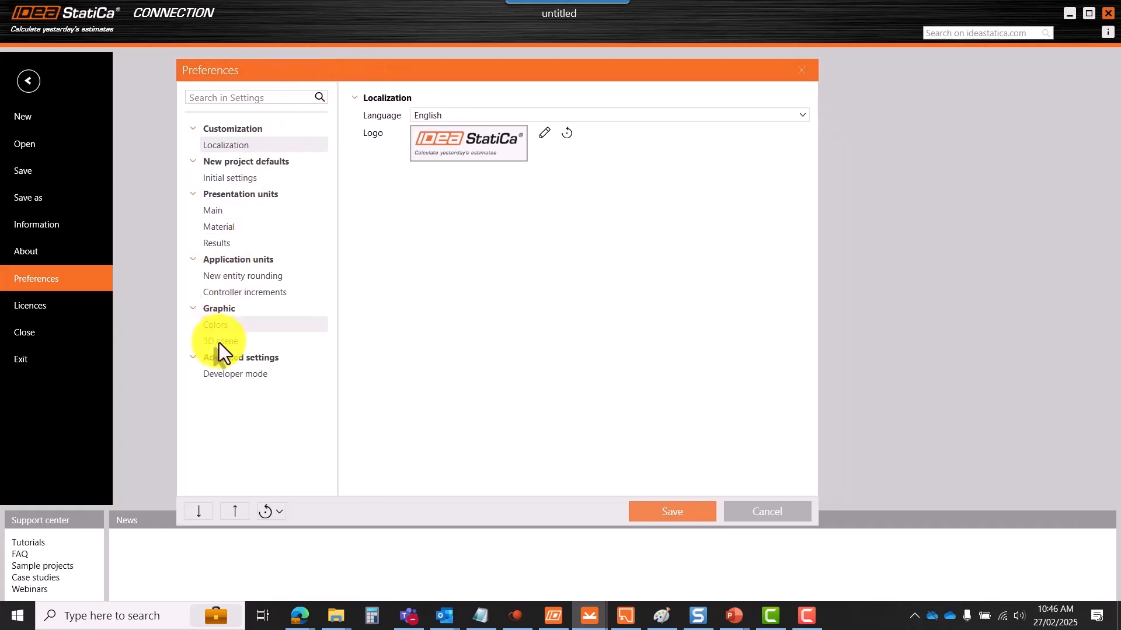
click(799, 72)
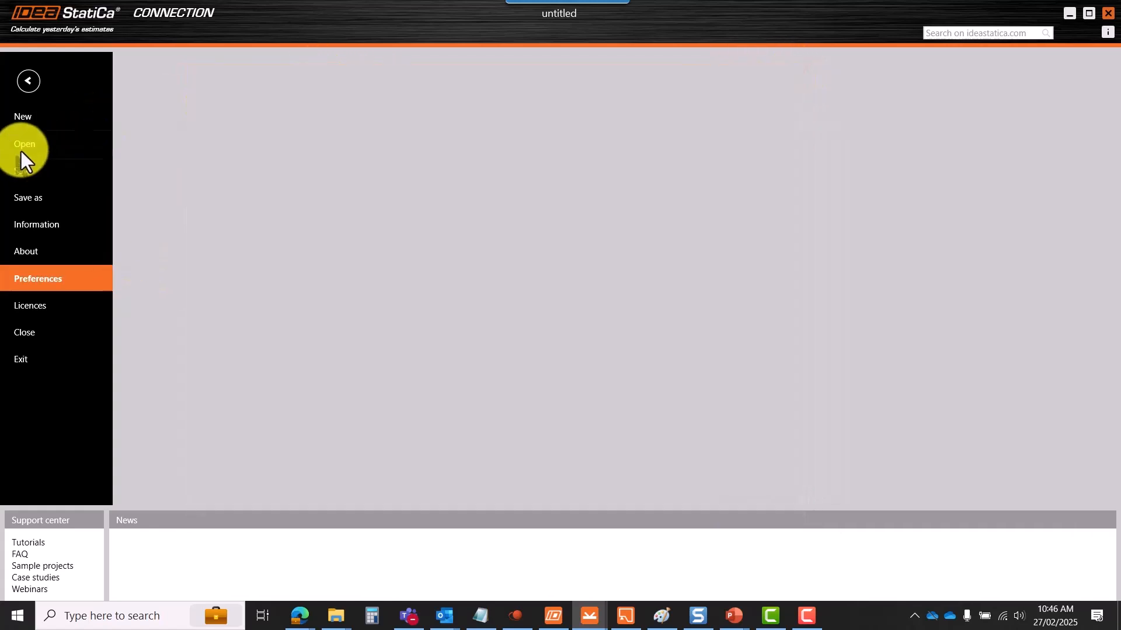
click(33, 227)
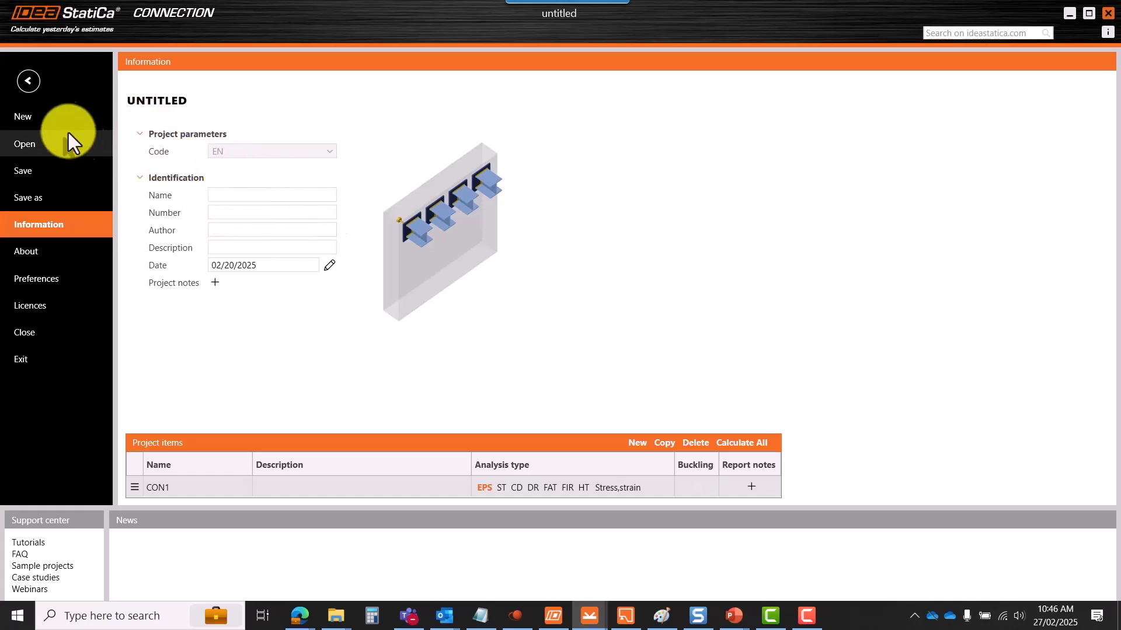
click(27, 82)
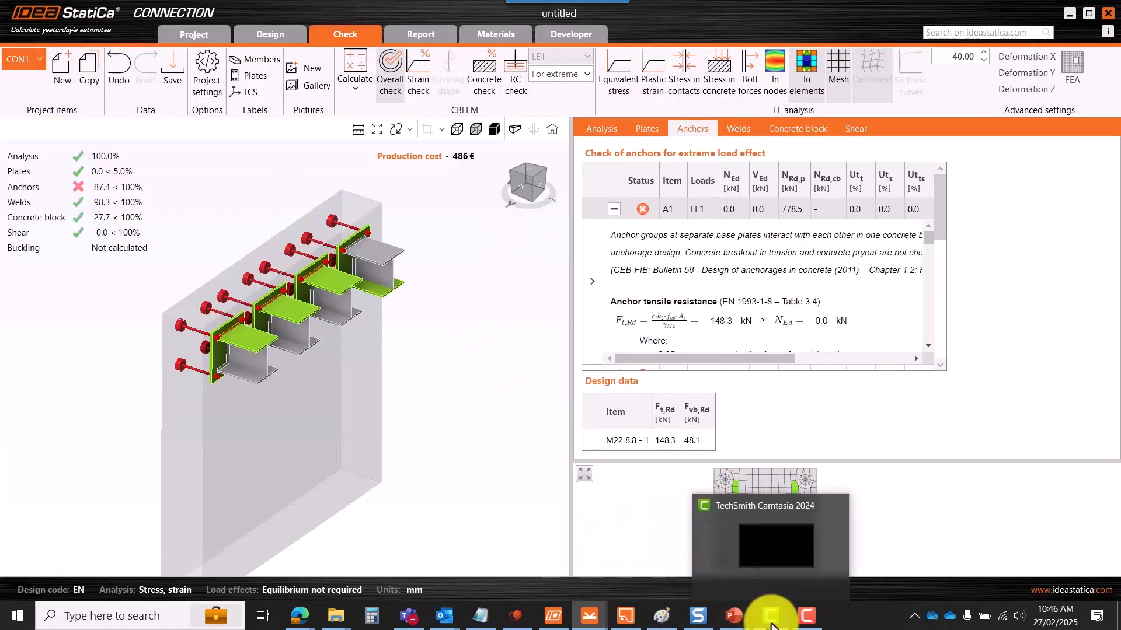
- Show slide 1 'IDEA STATICA CONCRETE' of the BPA presentation, then minimize PowerPoint
mouse_move(734, 616)
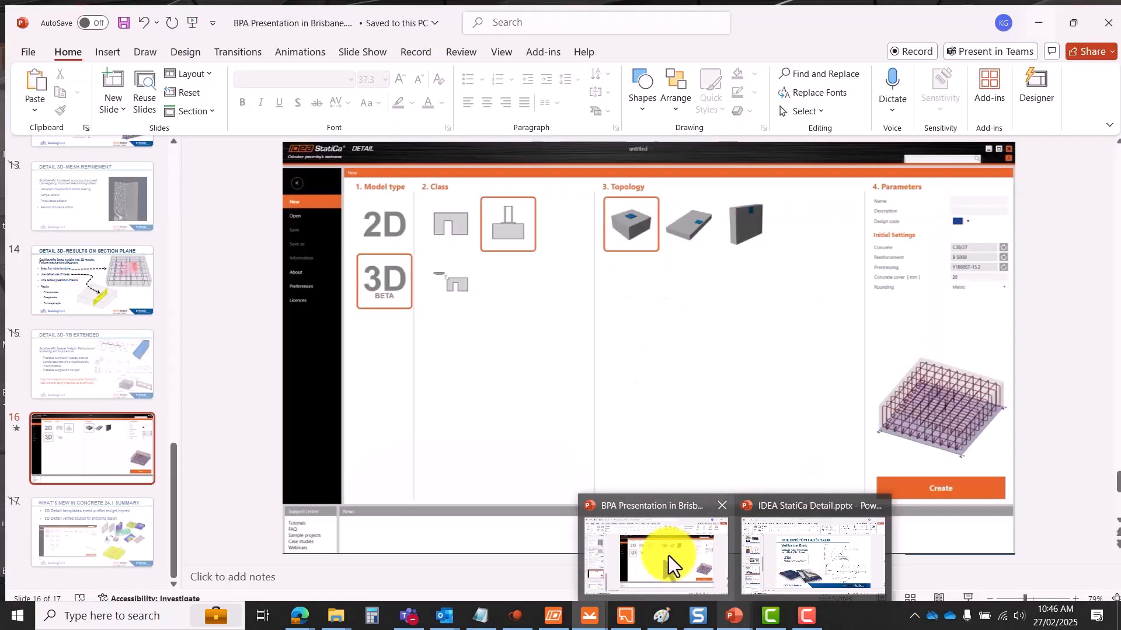
click(668, 556)
scroll(110, 270, up, 10)
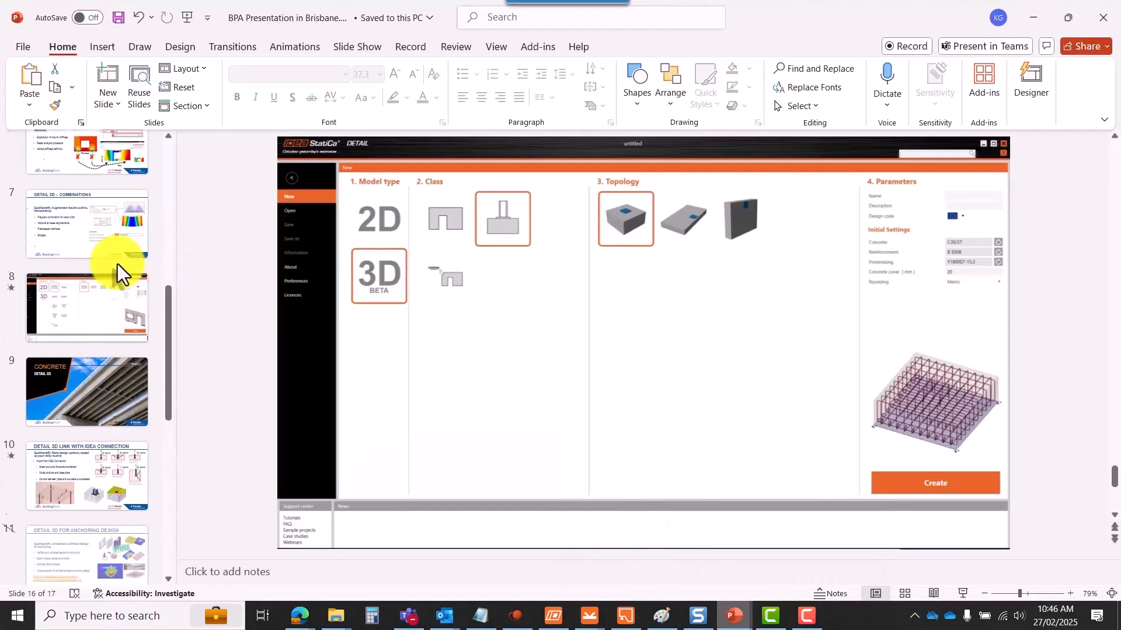
click(89, 187)
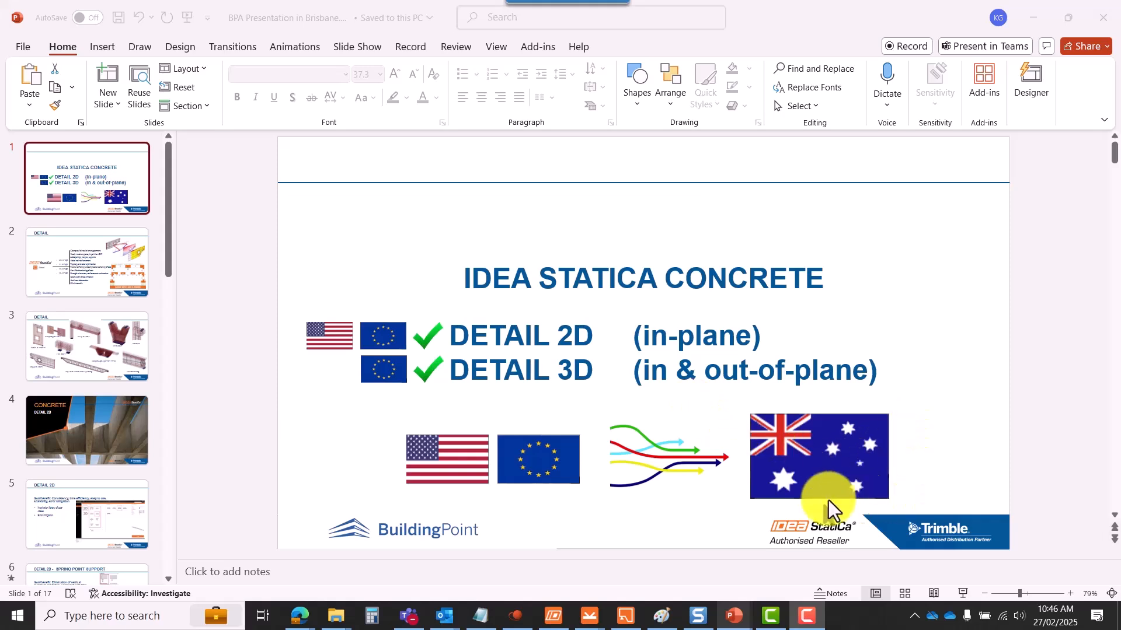
click(1032, 27)
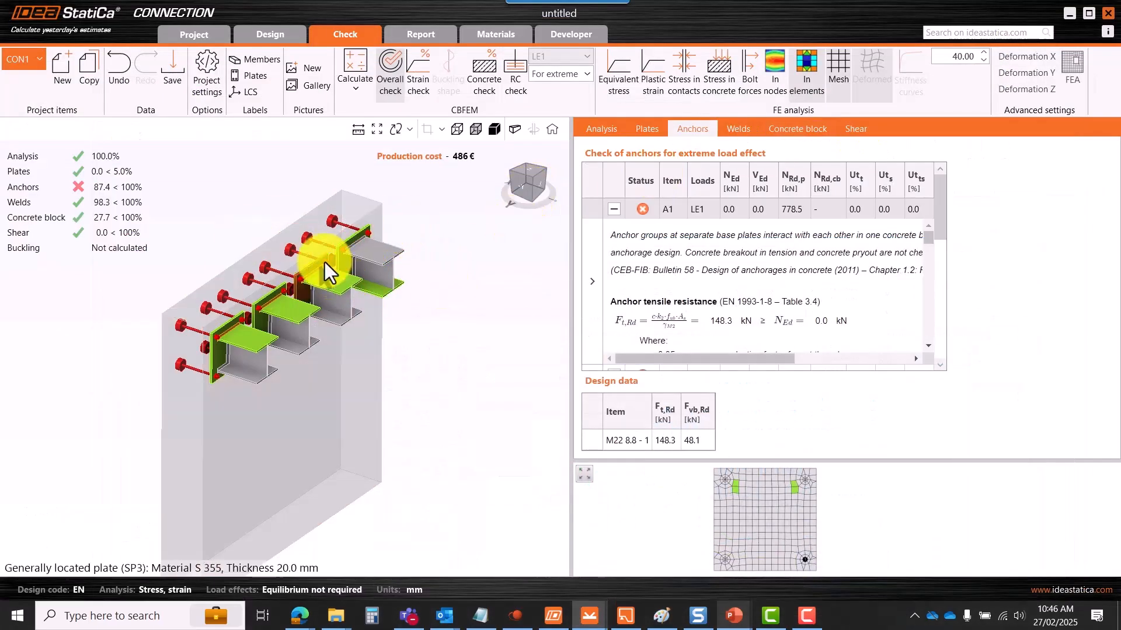
- Scroll over the Connection check results: anchors at 87.4%, welds at 98.3%
scroll(322, 270, down, 2)
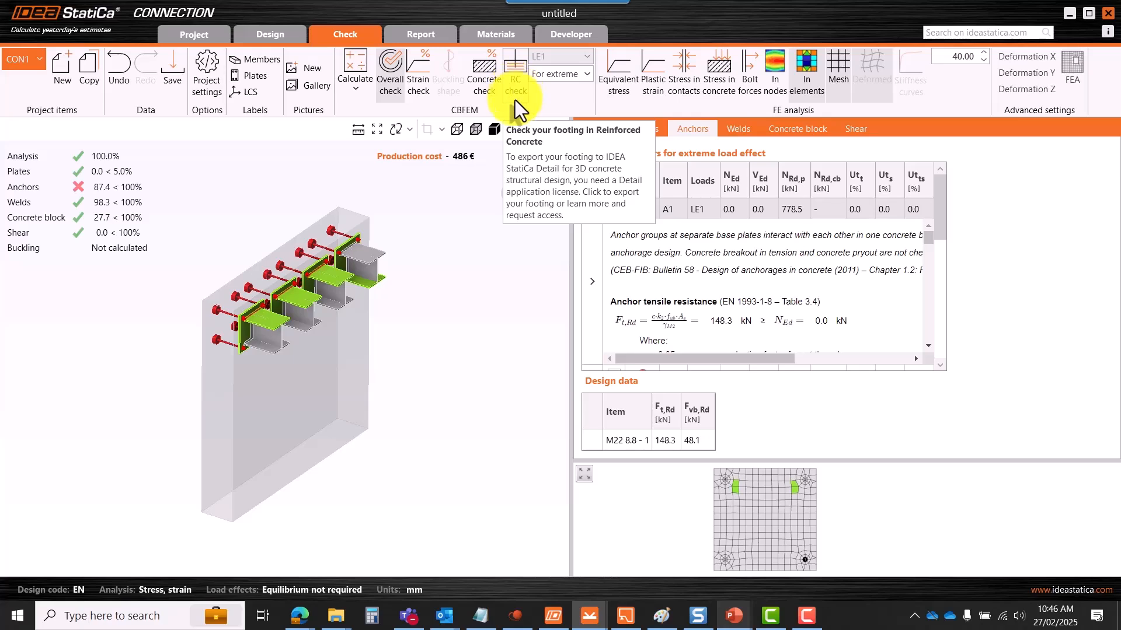
- Export the footing to the Desktop as the Detail file 'Anchor design'
key(ctrl+s)
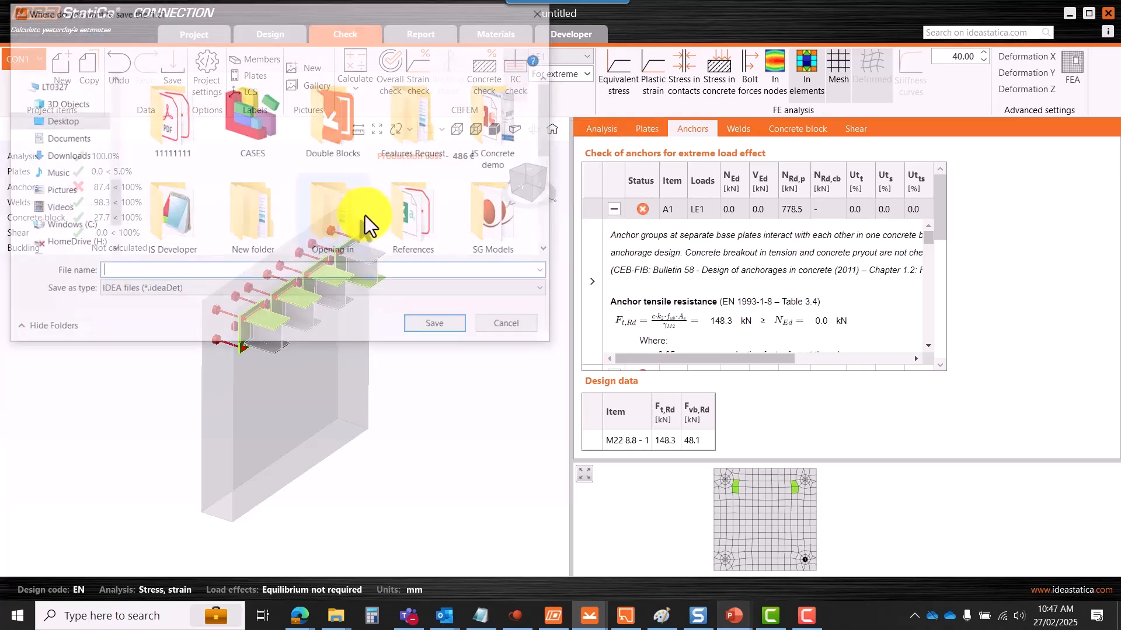
click(61, 122)
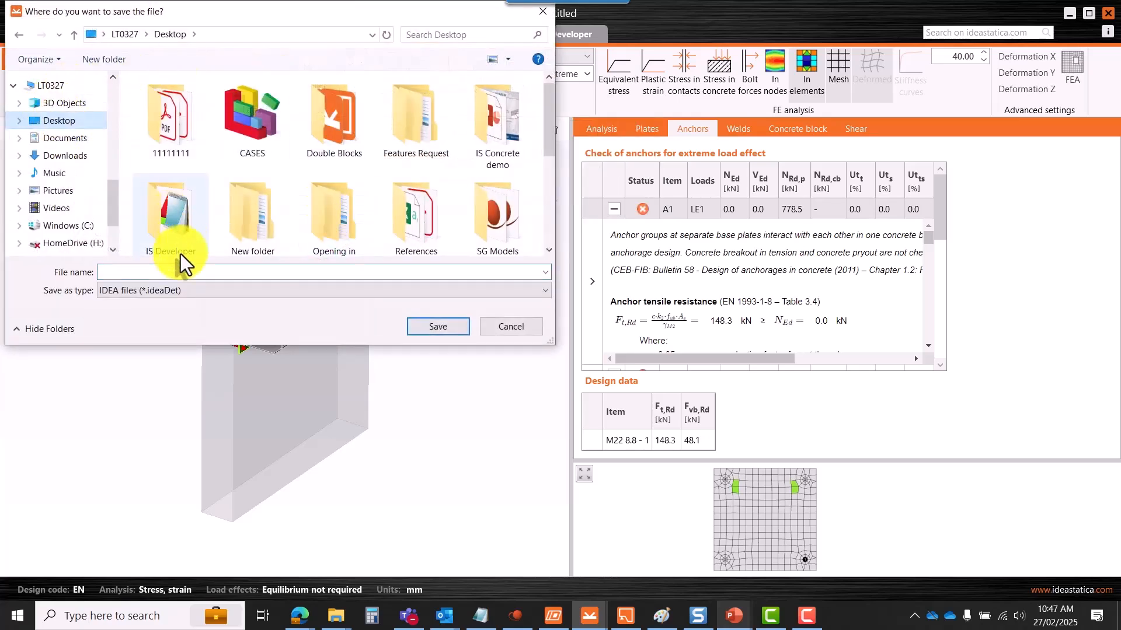
click(166, 272)
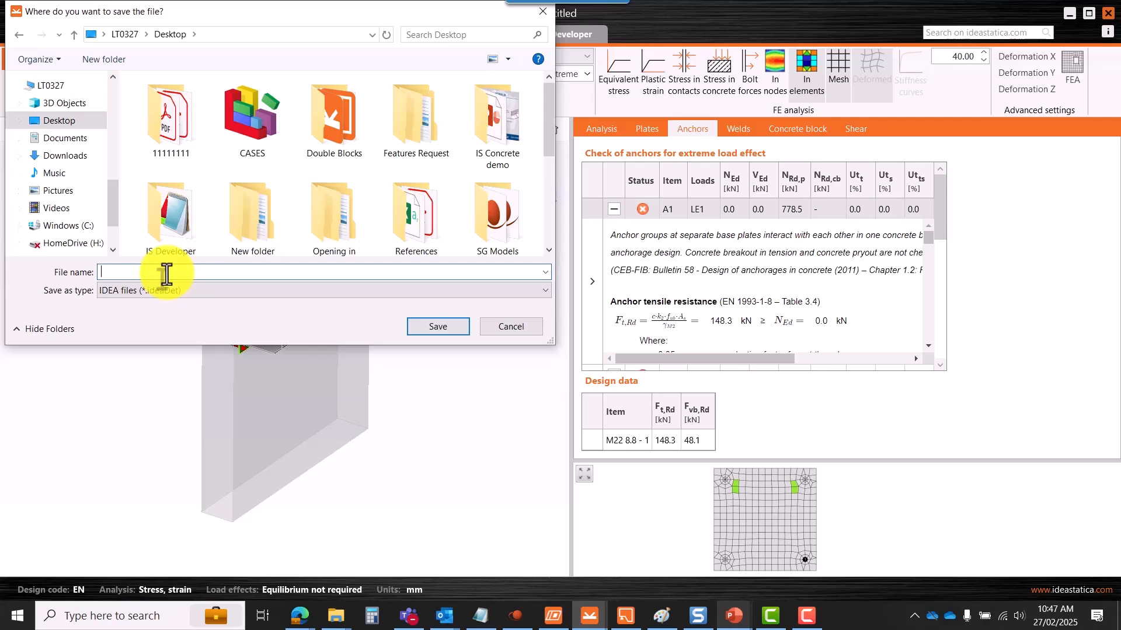
text(Anchor design)
click(435, 326)
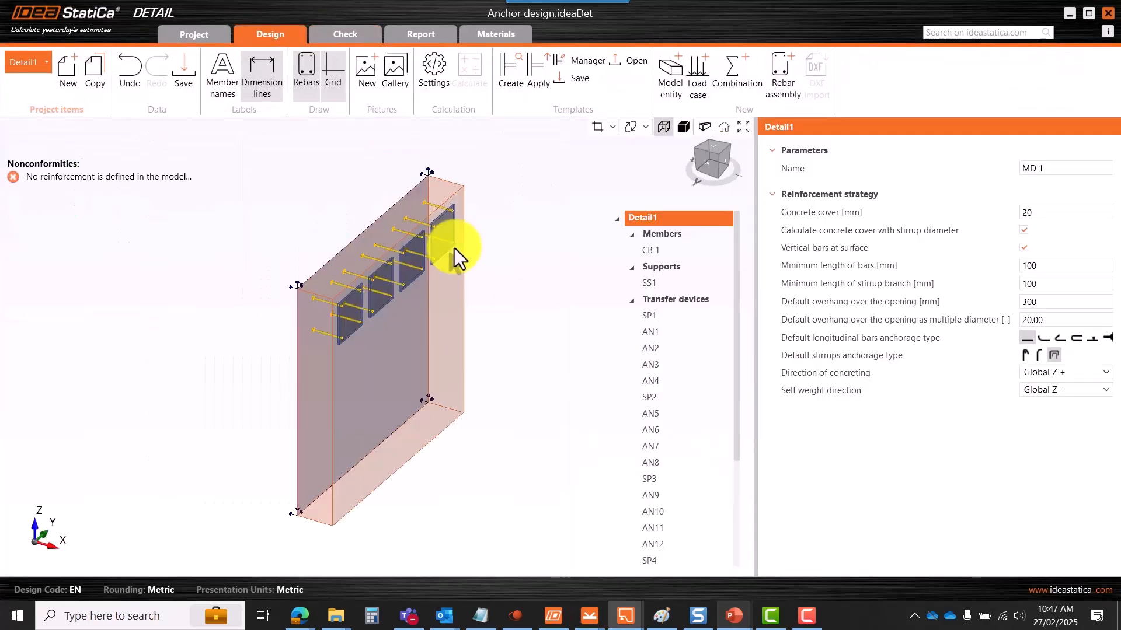
- Zoom in and out on the imported Anchor design block to inspect its anchors and plates
scroll(436, 231, up, 3)
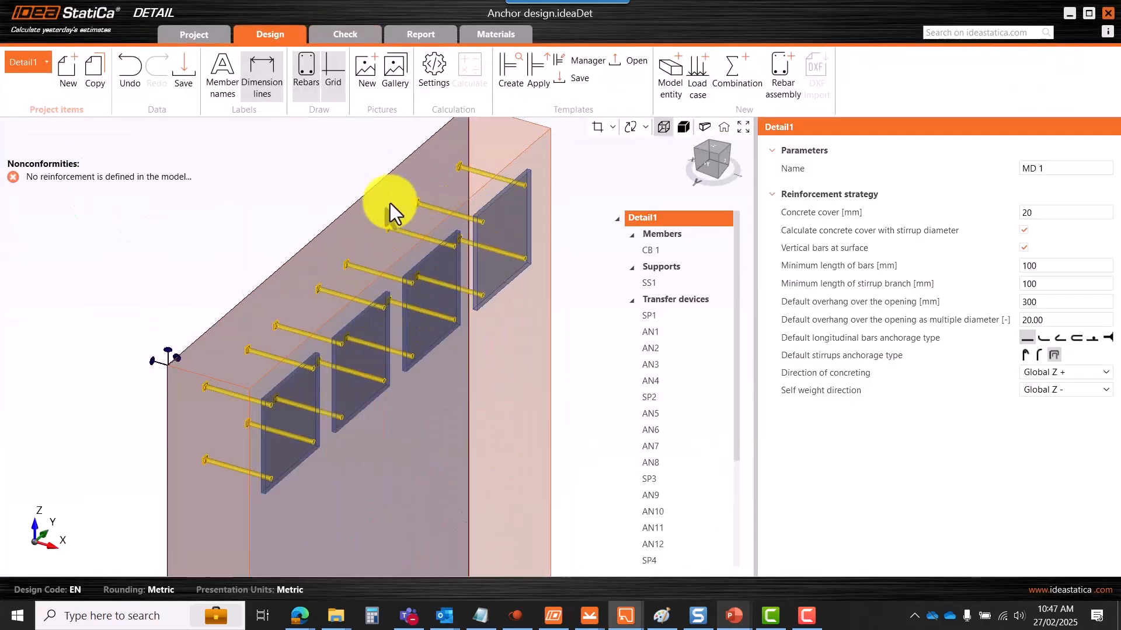
scroll(426, 237, down, 5)
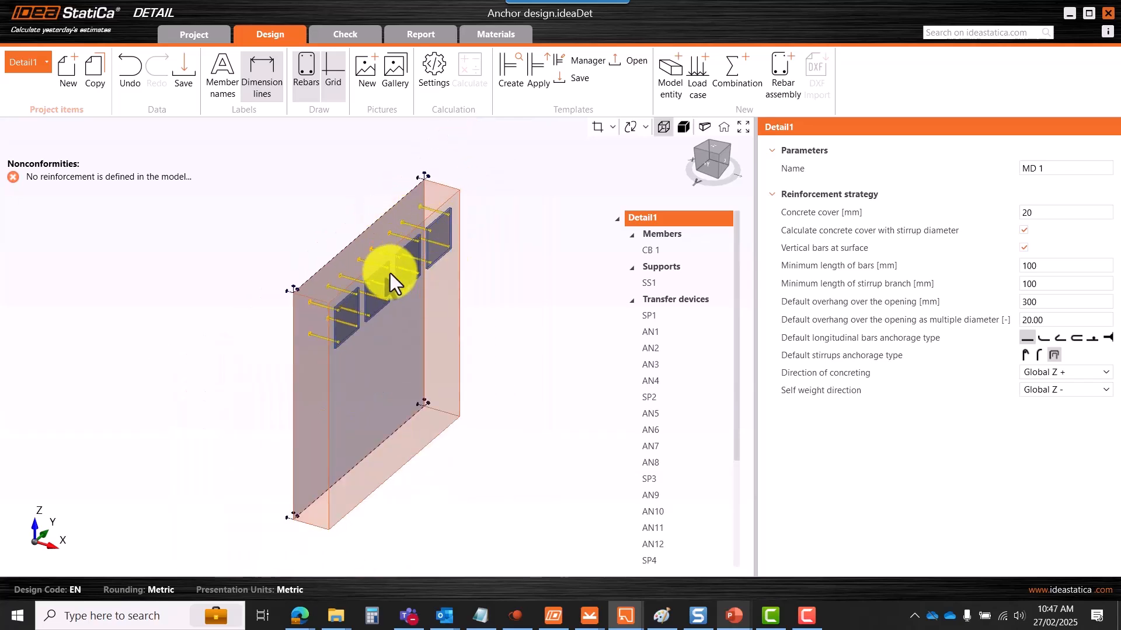
scroll(390, 273, up, 3)
scroll(464, 246, down, 2)
scroll(447, 219, up, 4)
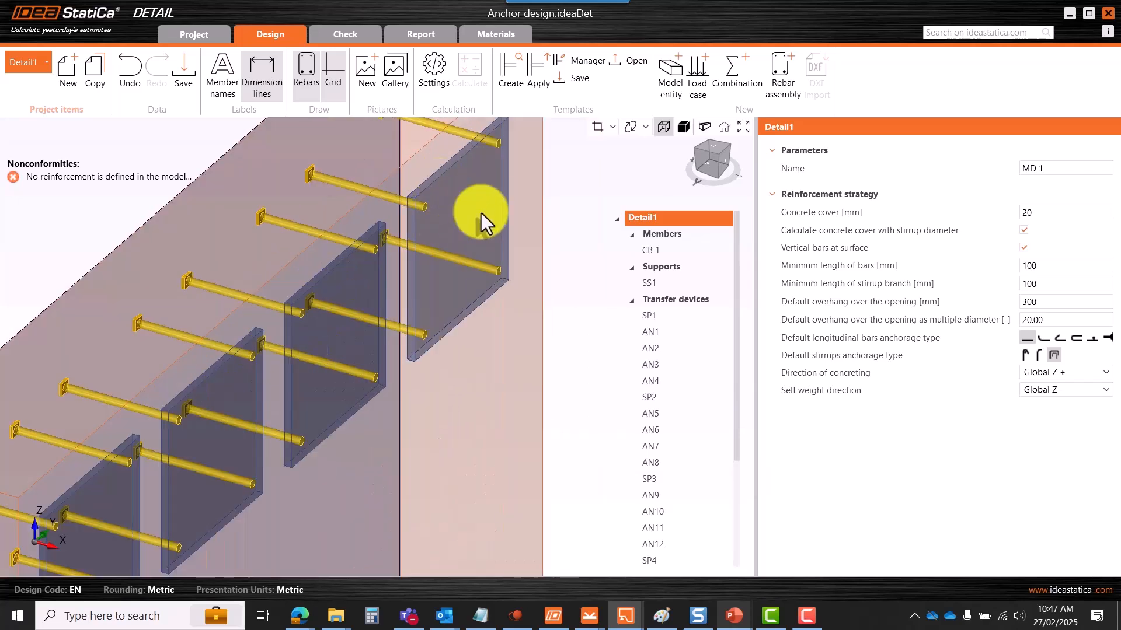
scroll(456, 223, down, 4)
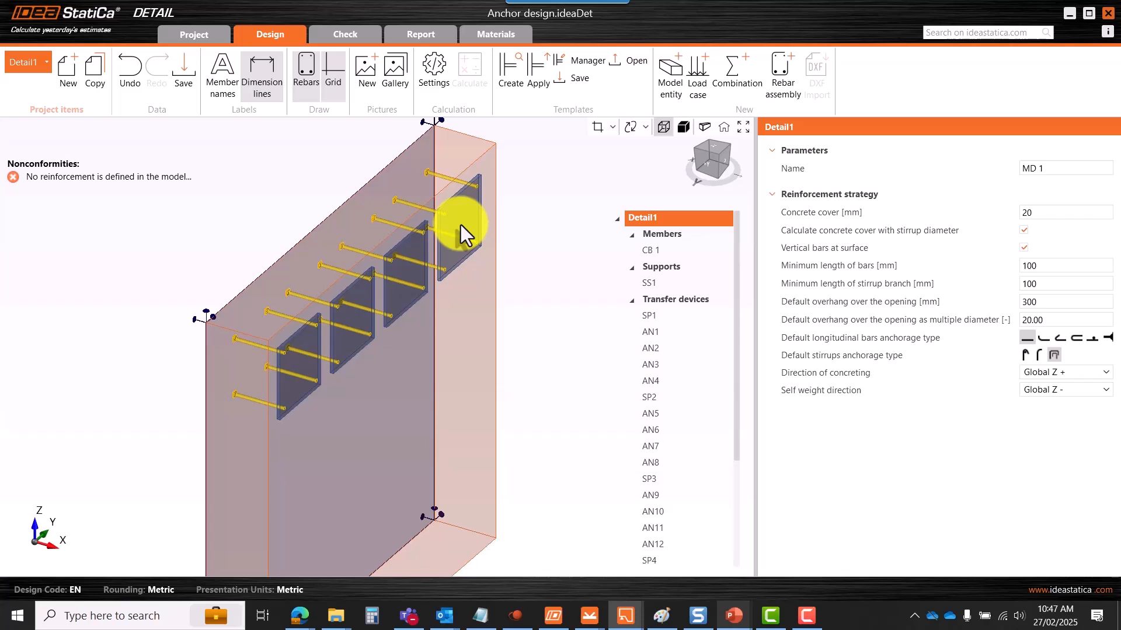
scroll(446, 198, up, 4)
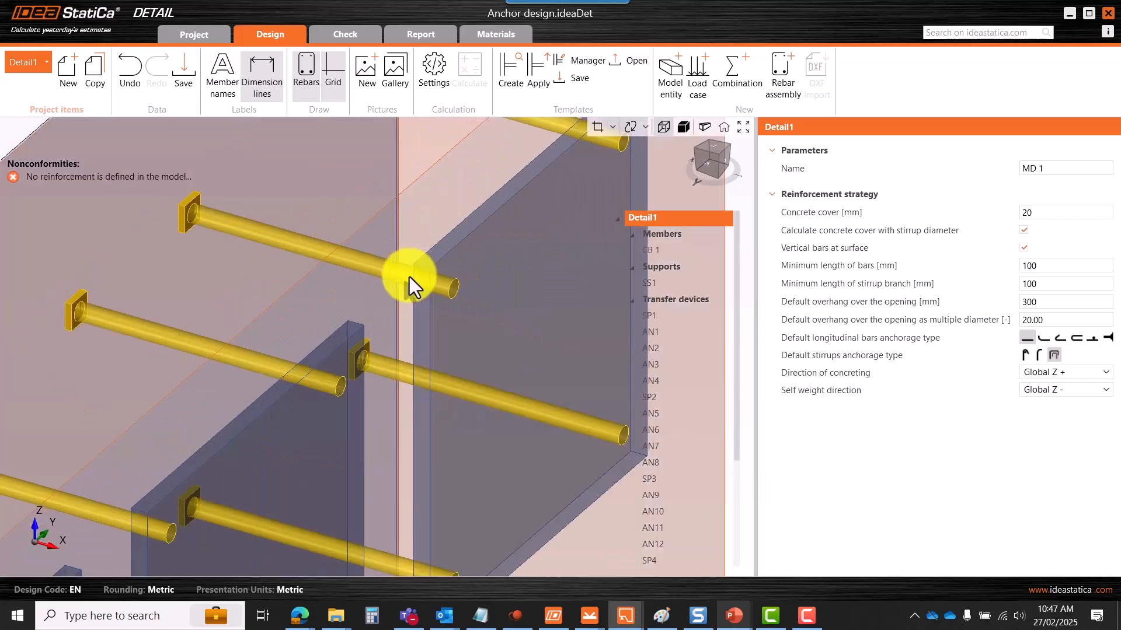
scroll(415, 277, down, 5)
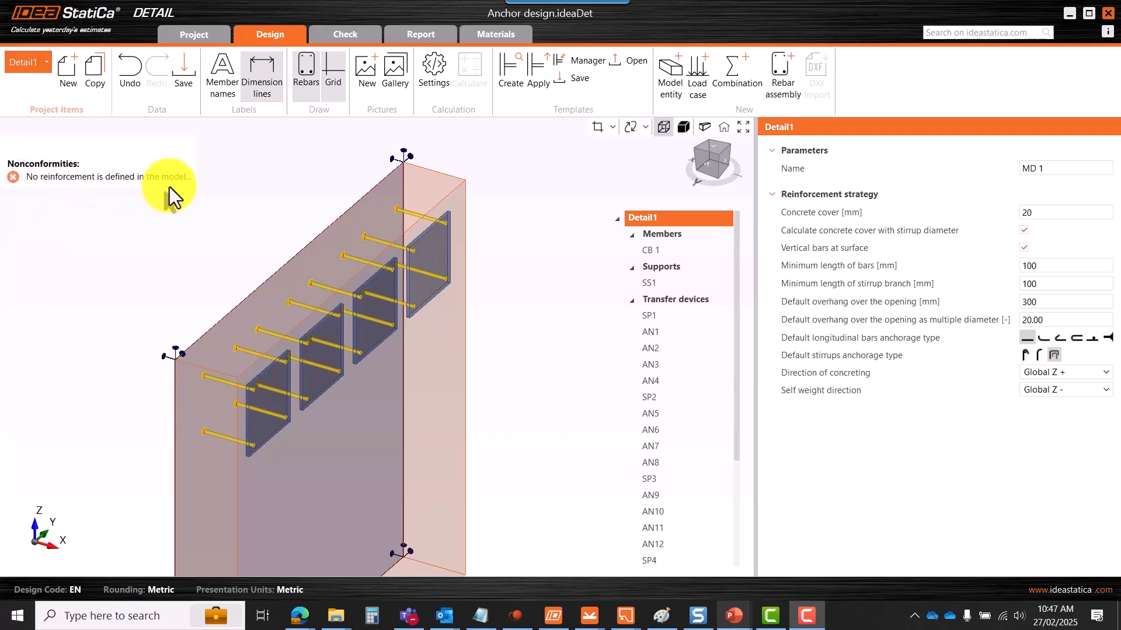
- Collapse the model tree groups, then expand Supports and select surface support SS1
click(644, 234)
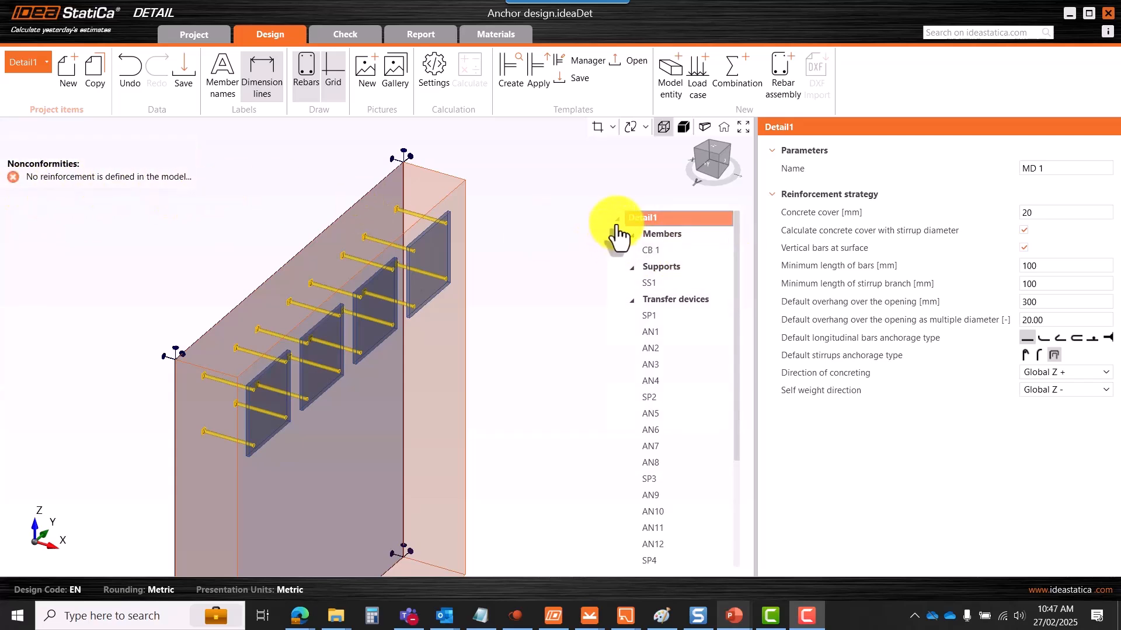
click(632, 234)
click(631, 250)
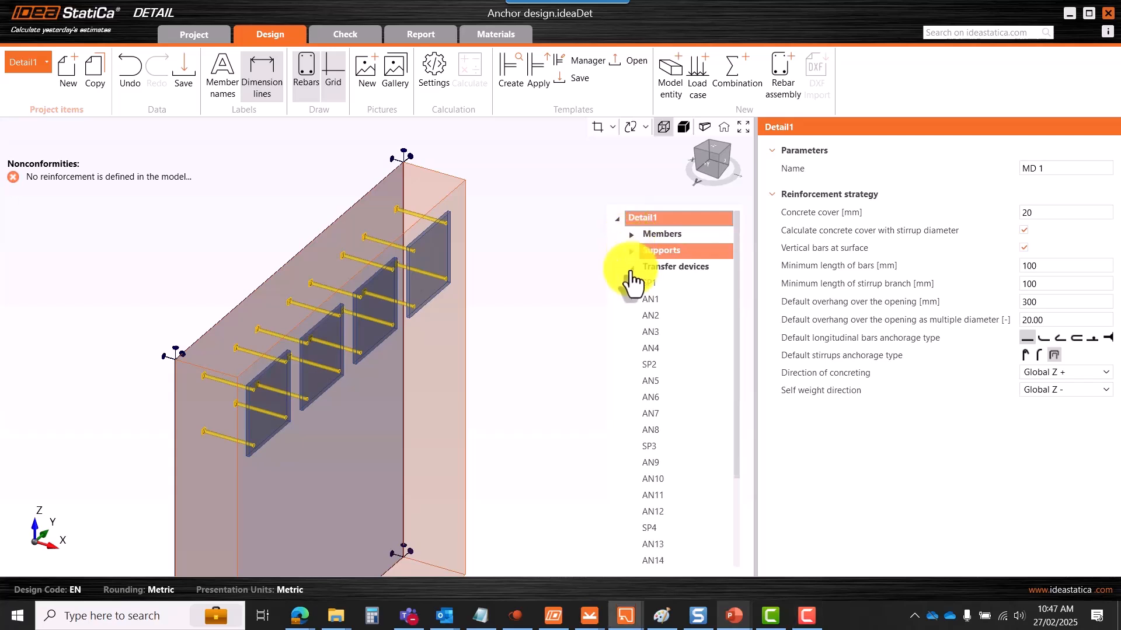
click(631, 267)
click(637, 283)
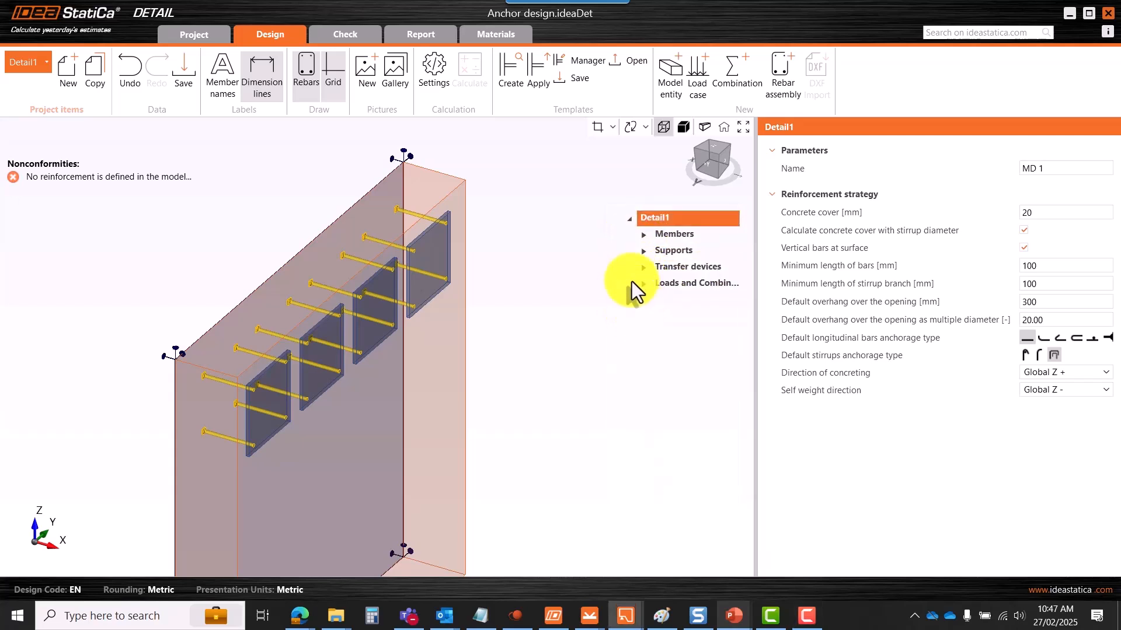
click(644, 235)
click(663, 252)
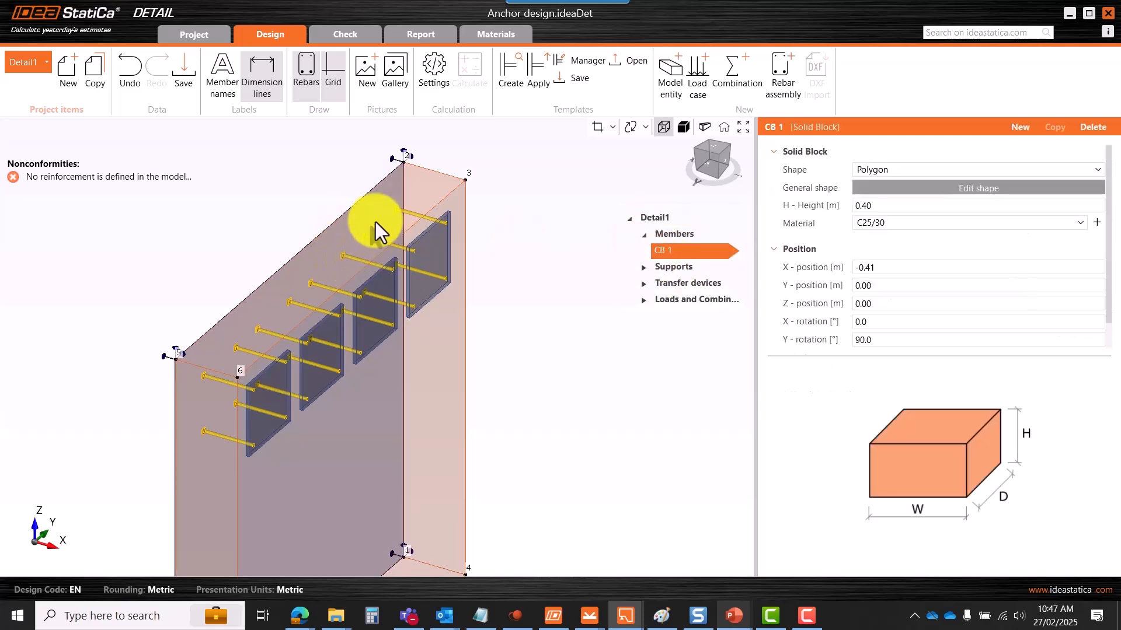
click(643, 234)
click(644, 251)
click(663, 268)
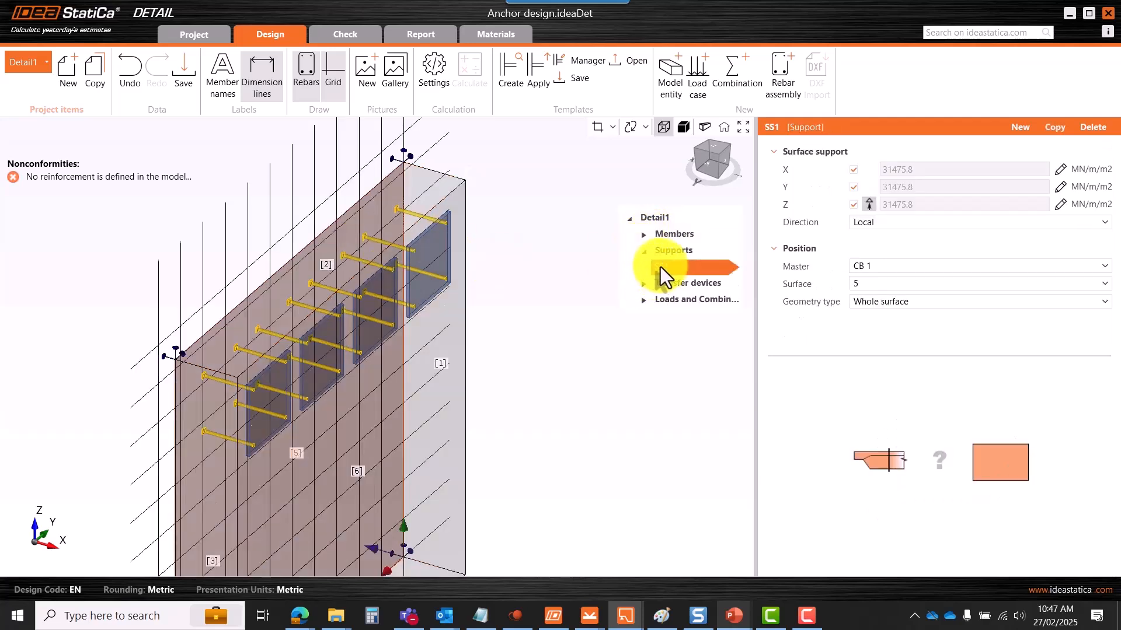
- Orbit the block to compare its faces, leaving SS1 on surface 5 for now
scroll(460, 187, down, 3)
scroll(403, 262, up, 2)
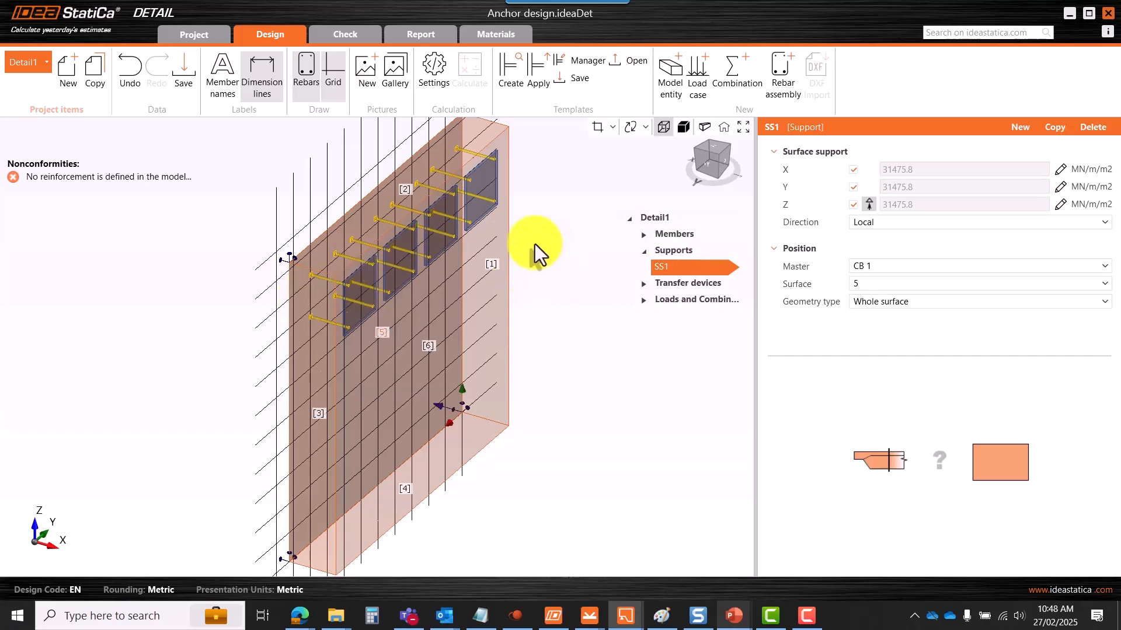
scroll(342, 320, down, 1)
right_drag(331, 362, 376, 375)
scroll(306, 314, up, 3)
right_drag(338, 333, 308, 316)
scroll(306, 313, down, 3)
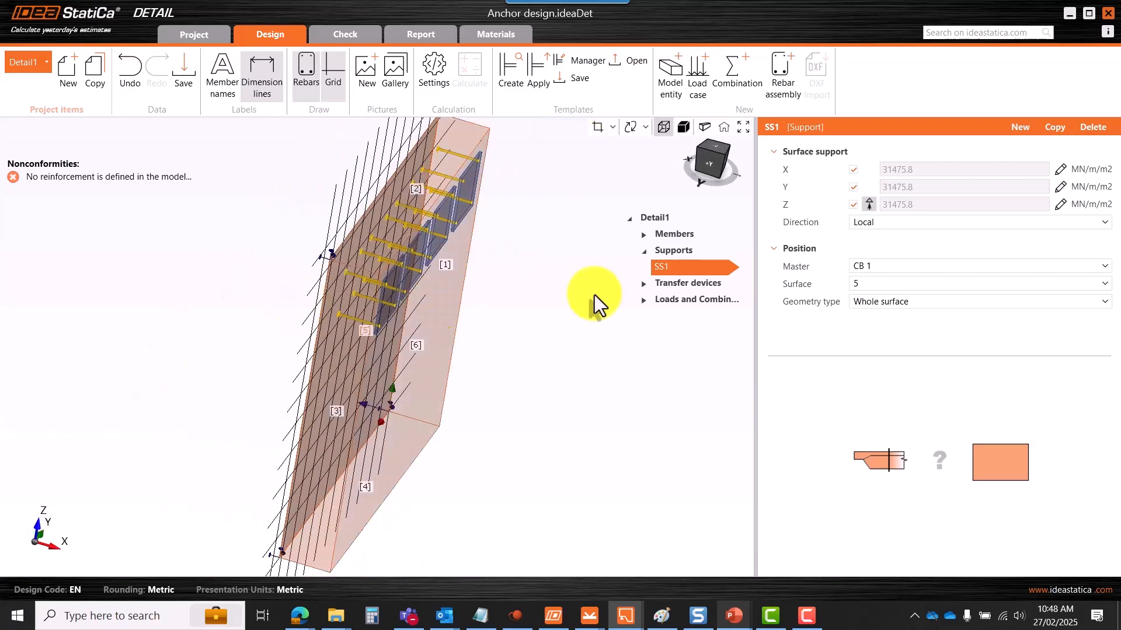
click(866, 284)
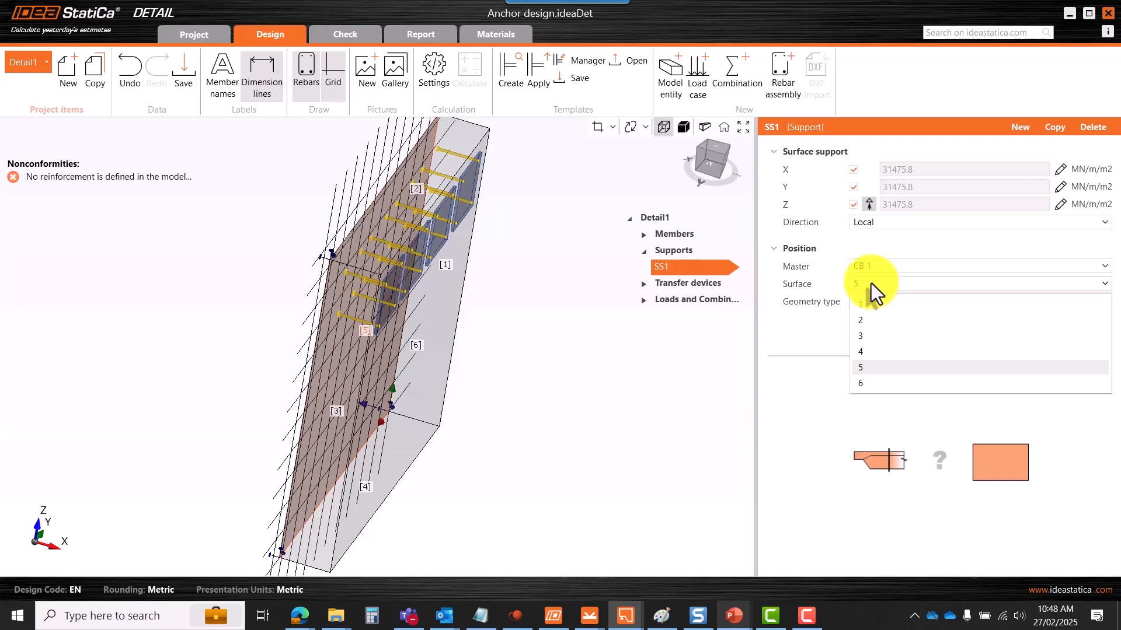
click(872, 284)
right_drag(492, 327, 456, 318)
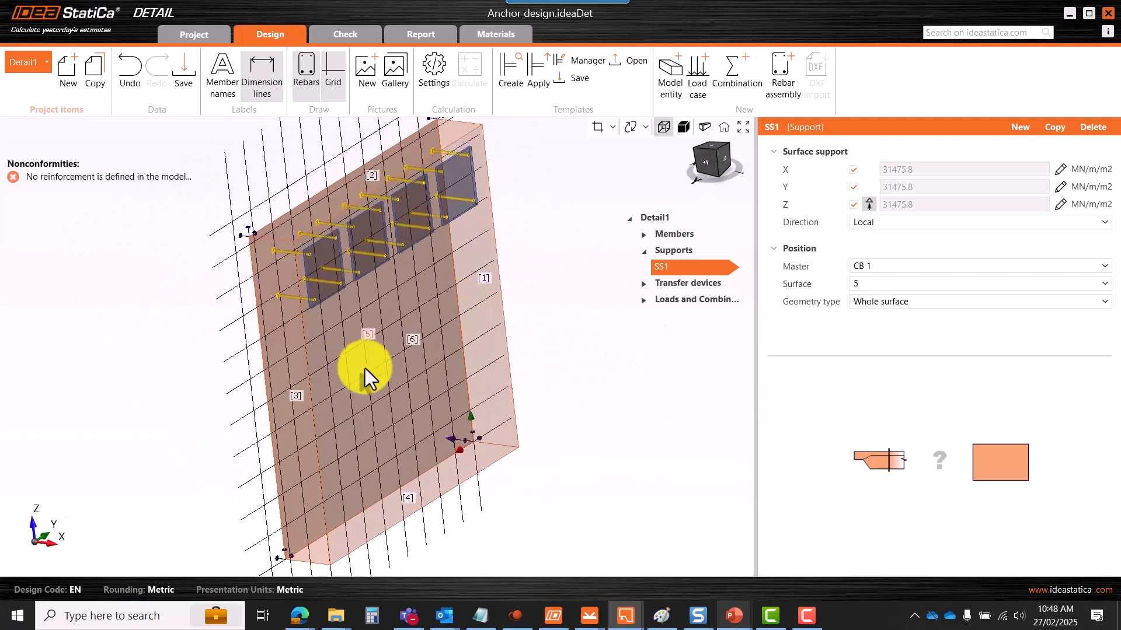
click(871, 284)
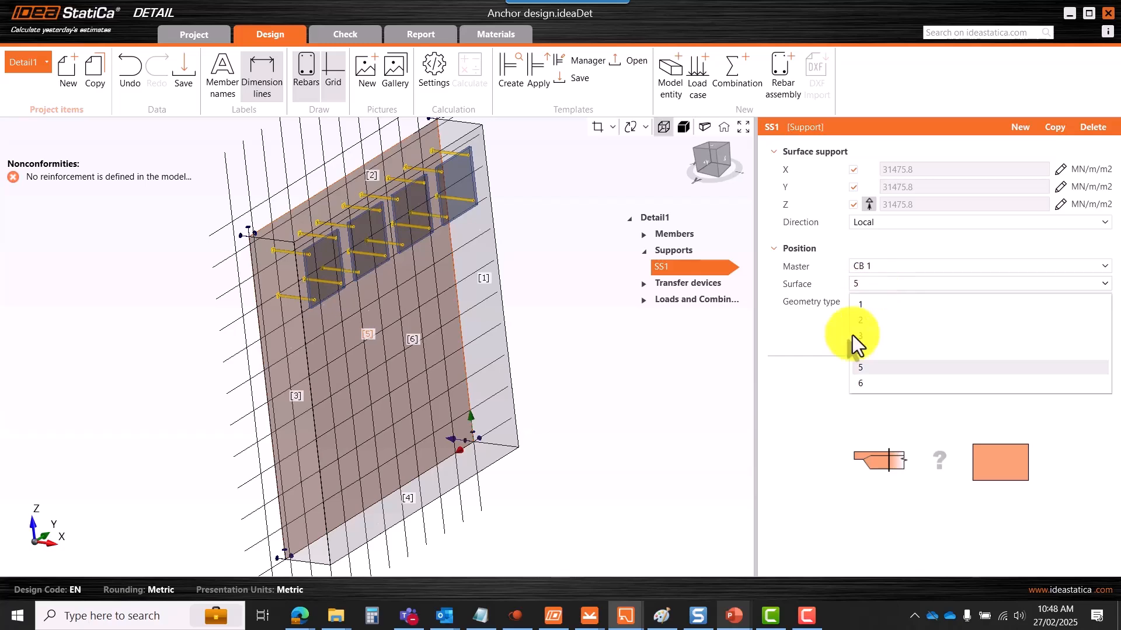
scroll(269, 331, up, 3)
scroll(281, 299, down, 4)
click(446, 316)
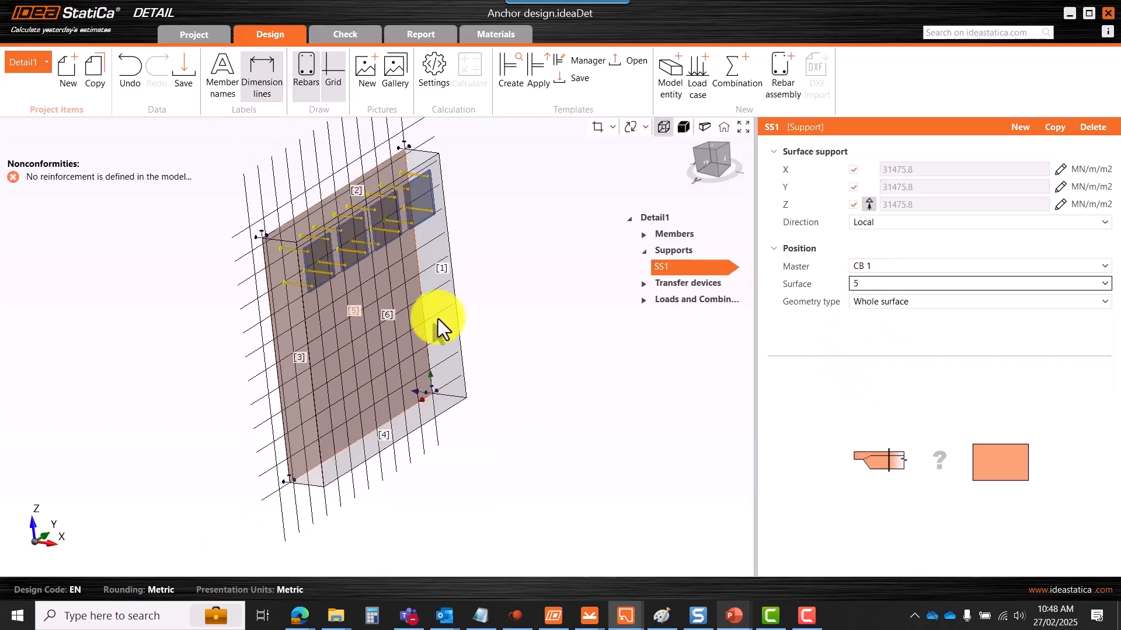
- Move surface support SS1 from surface 5 to surface 1 and check it in 3D
right_drag(467, 347, 299, 313)
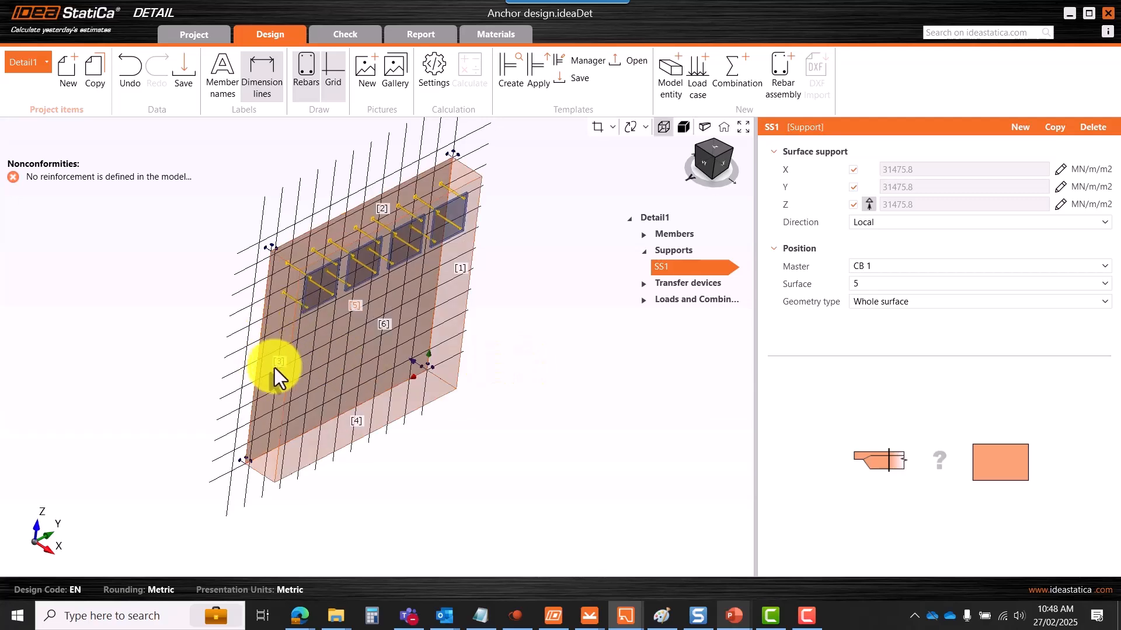
scroll(274, 368, up, 3)
scroll(284, 279, down, 3)
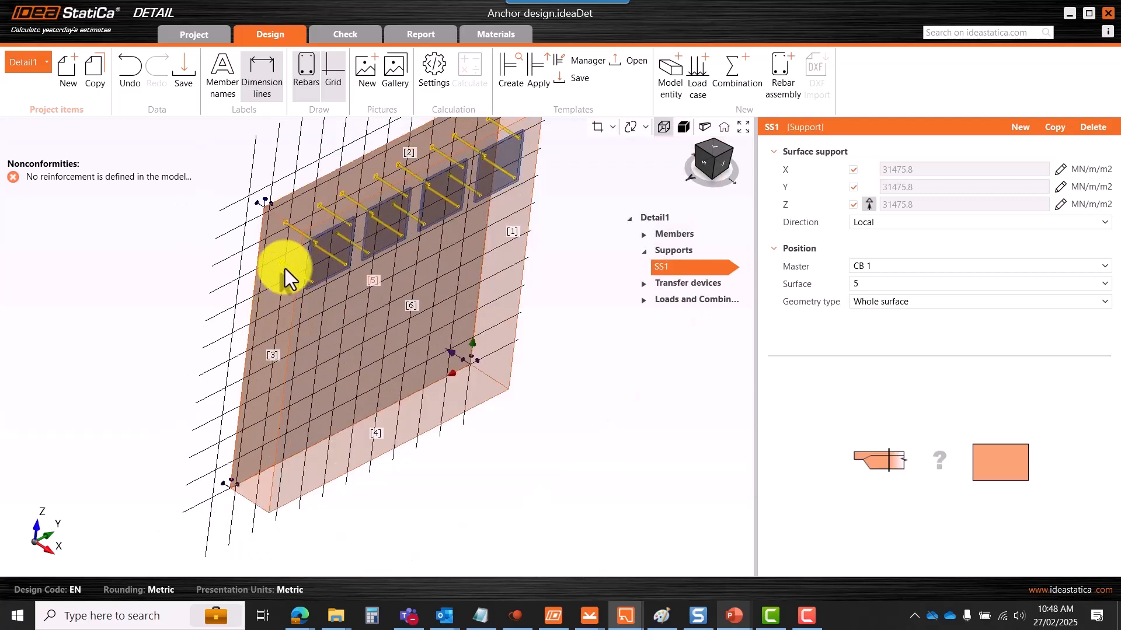
right_drag(278, 352, 388, 257)
right_drag(282, 334, 300, 332)
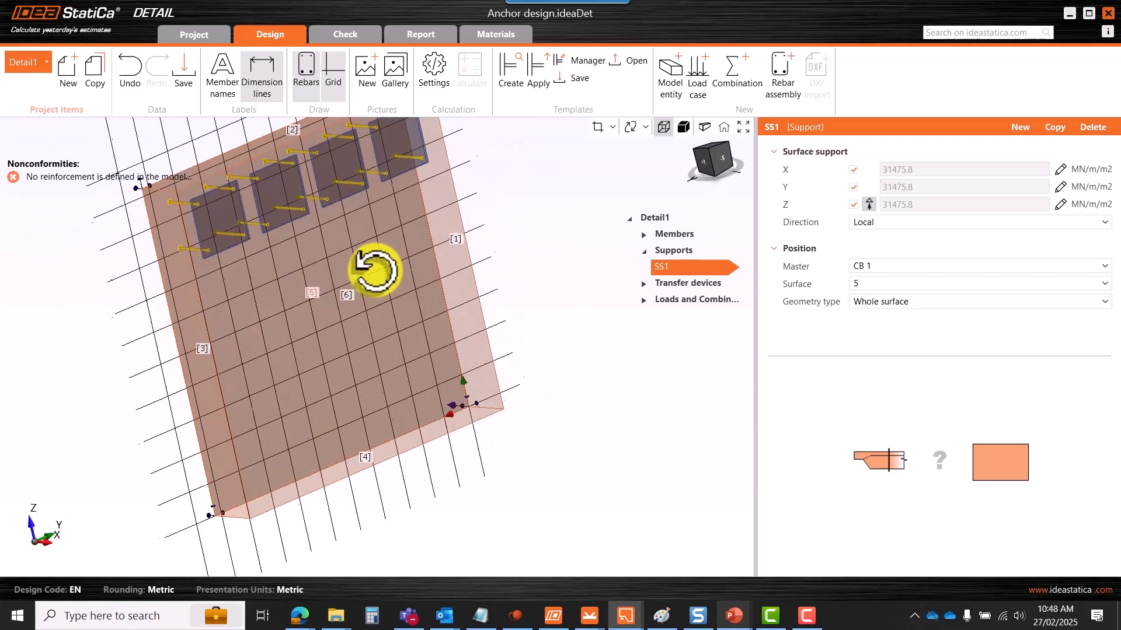
click(895, 285)
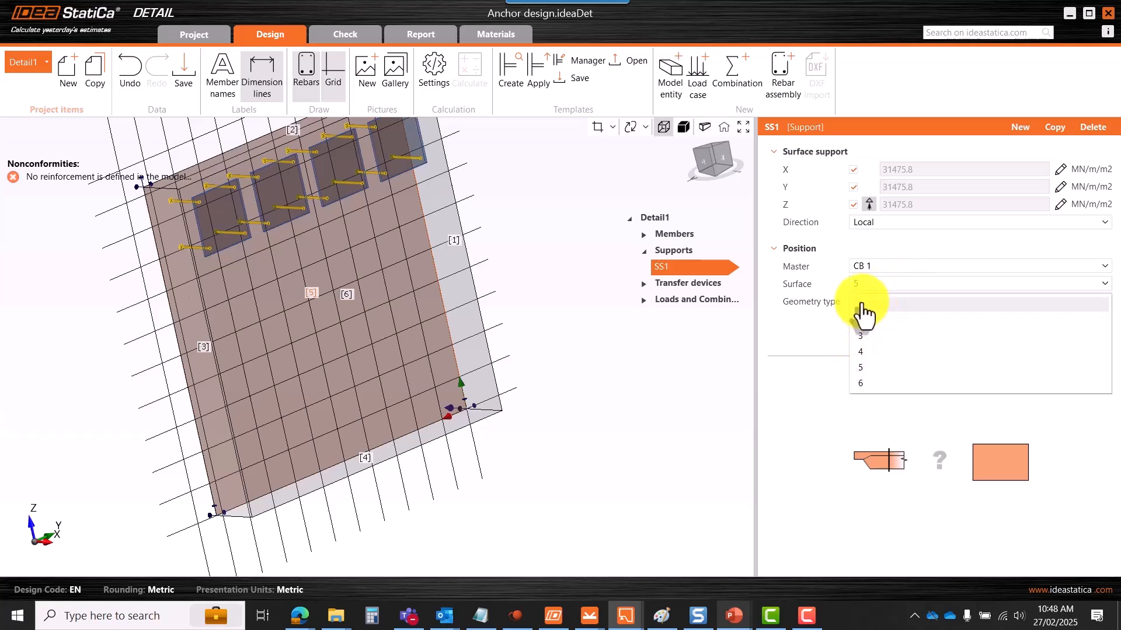
click(874, 305)
scroll(467, 311, down, 4)
right_drag(525, 286, 450, 305)
- Copy SS1 as a new support SS2 and place SS2 on surface 3
right_click(680, 267)
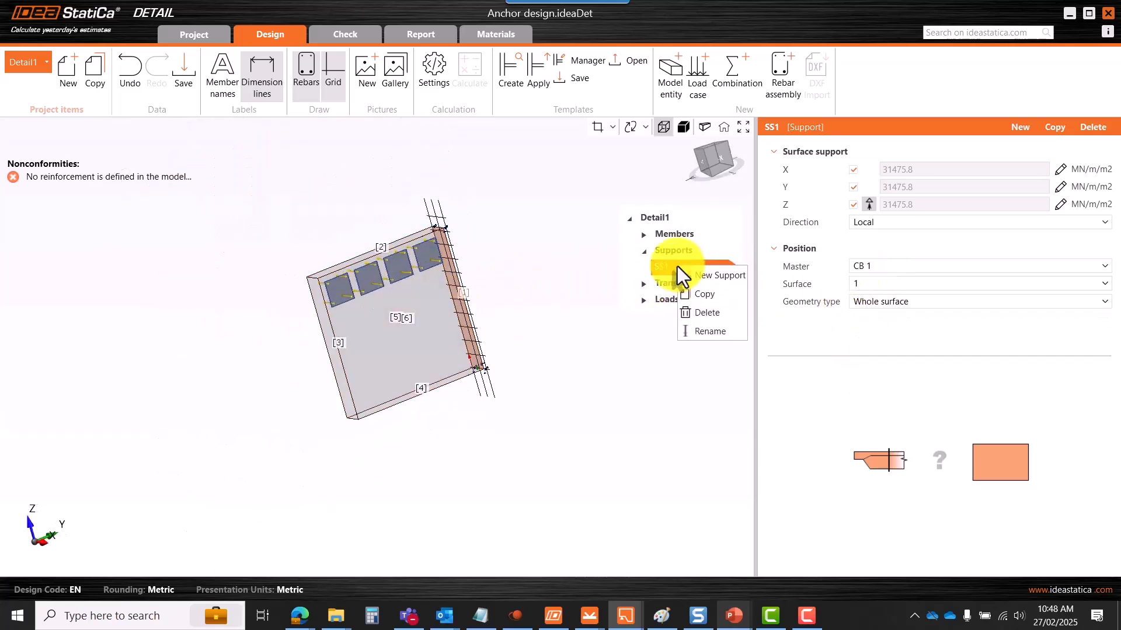
click(709, 301)
click(875, 283)
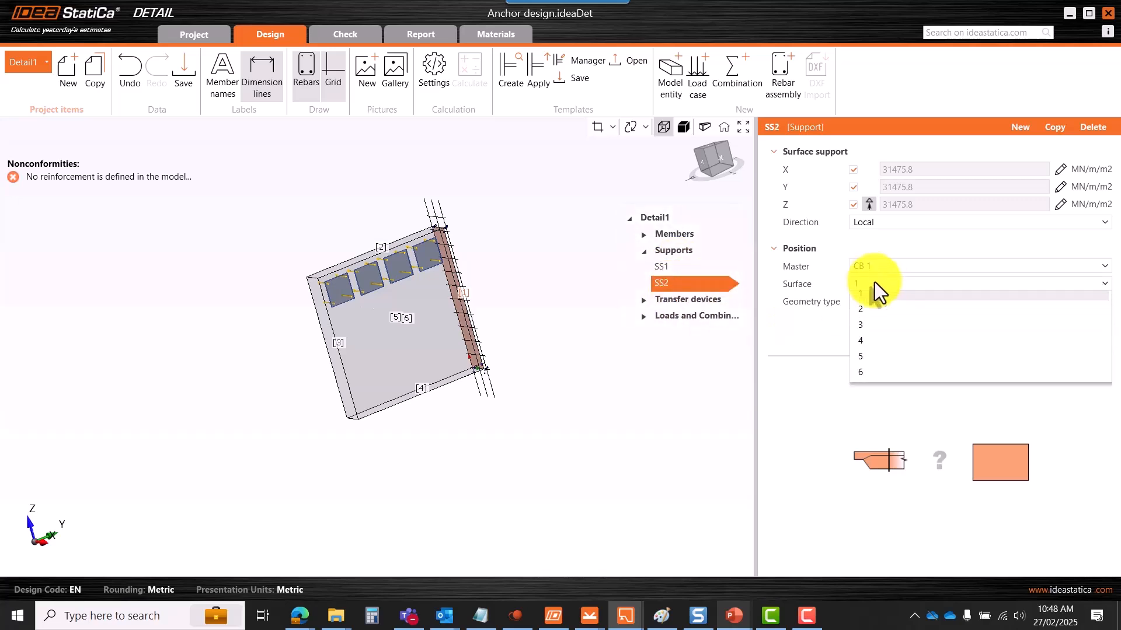
click(869, 336)
right_drag(538, 296, 488, 325)
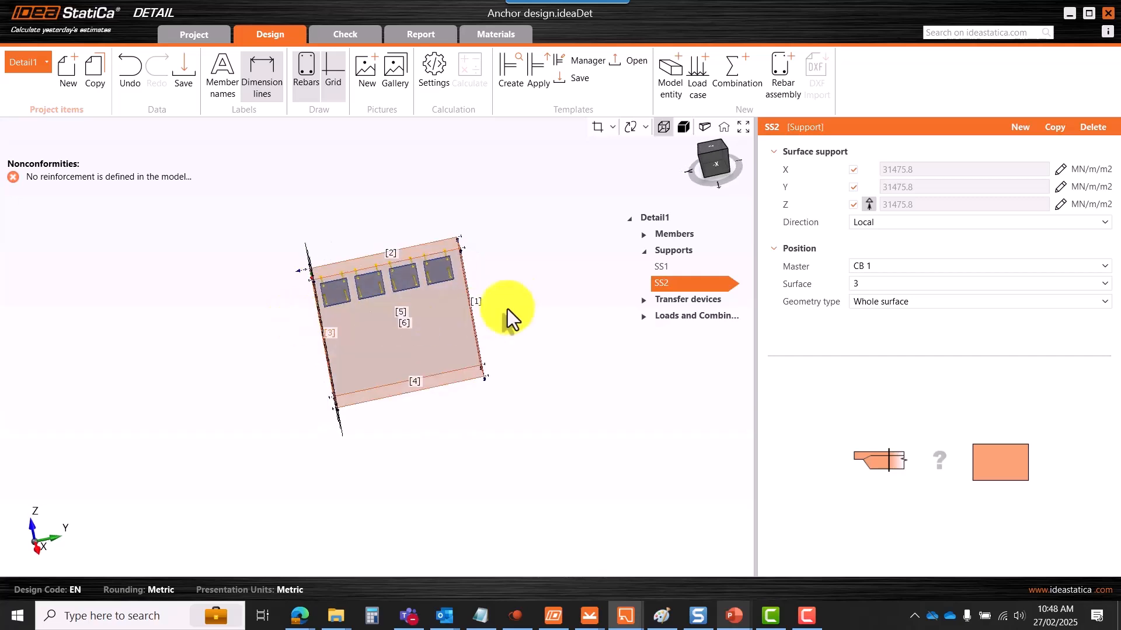
- Delete SS2 and return SS1 to surface 5
right_click(669, 285)
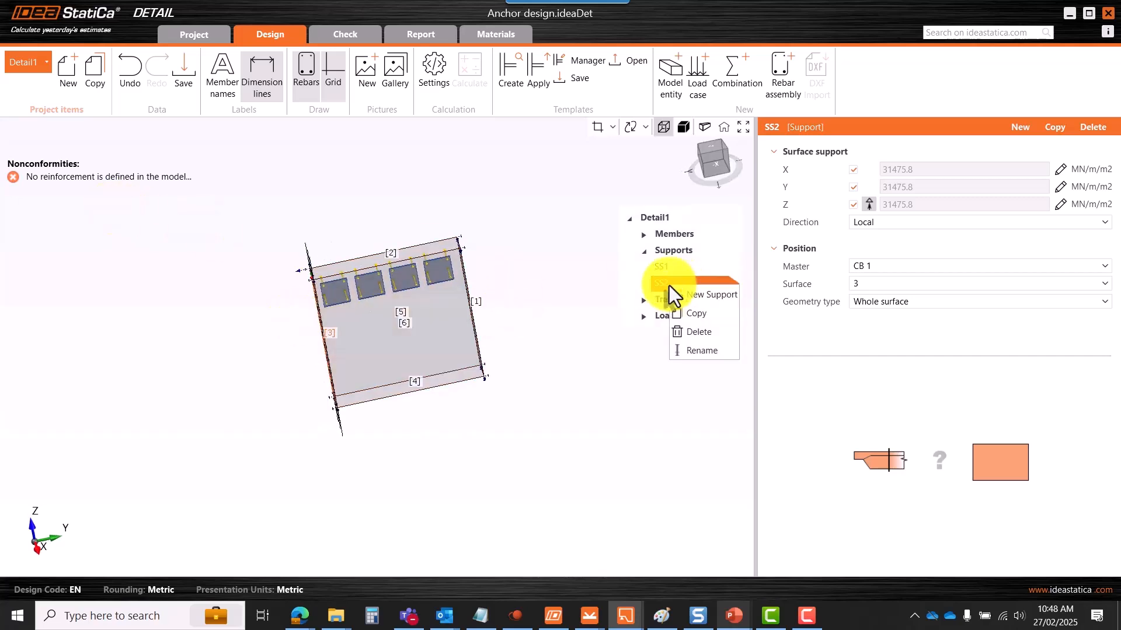
click(698, 333)
click(876, 285)
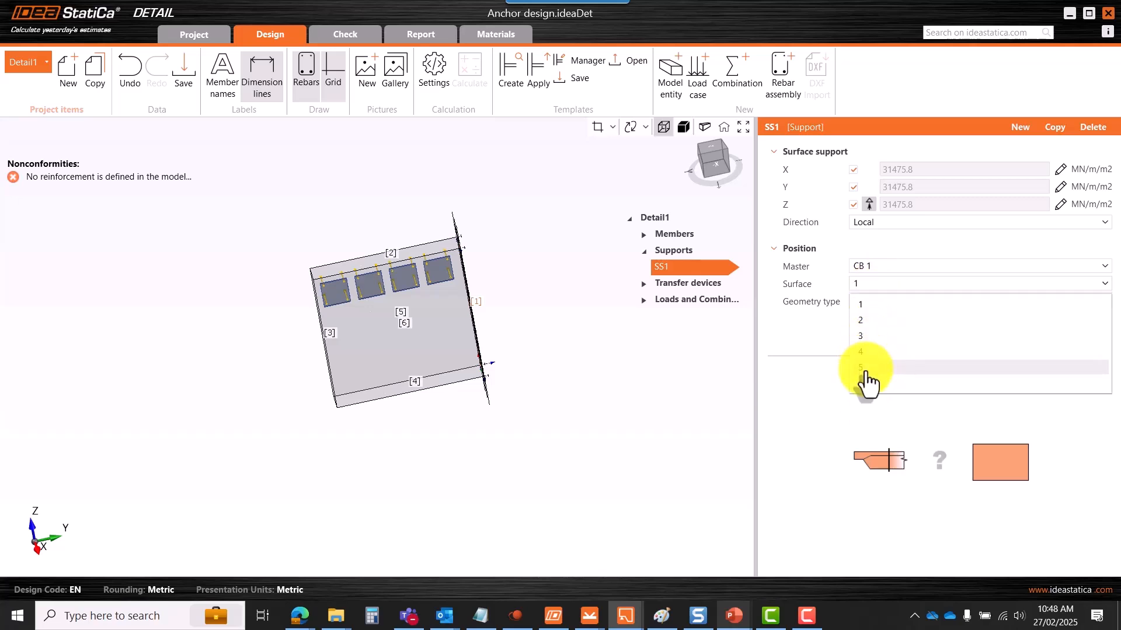
click(863, 368)
right_drag(349, 403, 452, 304)
- Show base plate SP1 under Transfer devices: a 20 mm S 355 plate on surface 6
click(644, 250)
click(644, 270)
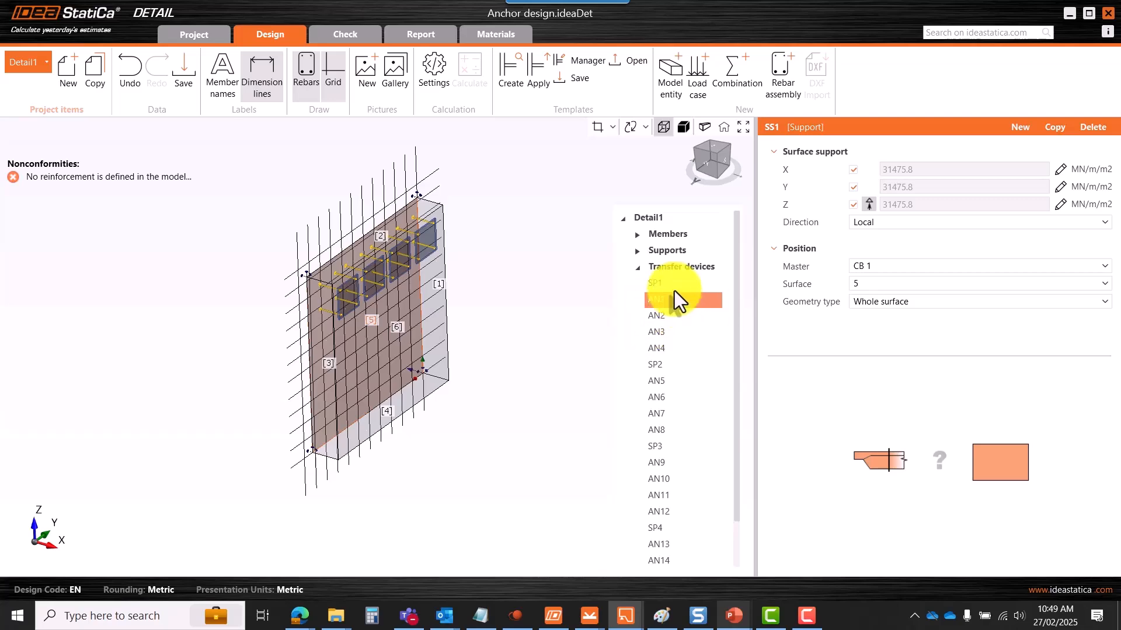
click(665, 285)
scroll(350, 297, up, 5)
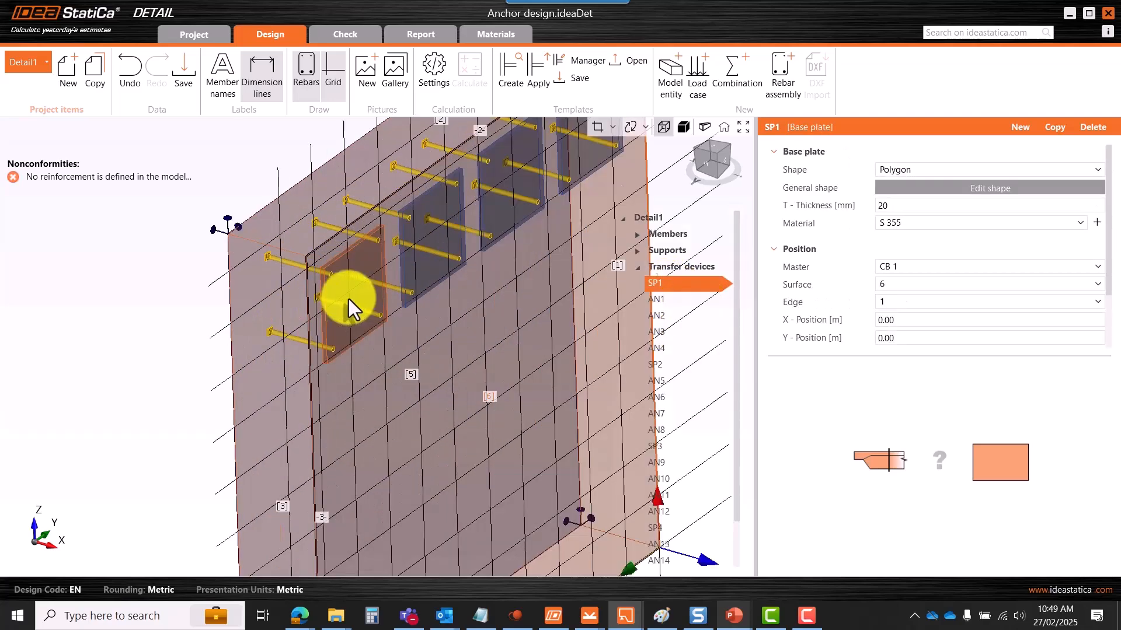
scroll(338, 283, down, 4)
scroll(341, 282, up, 4)
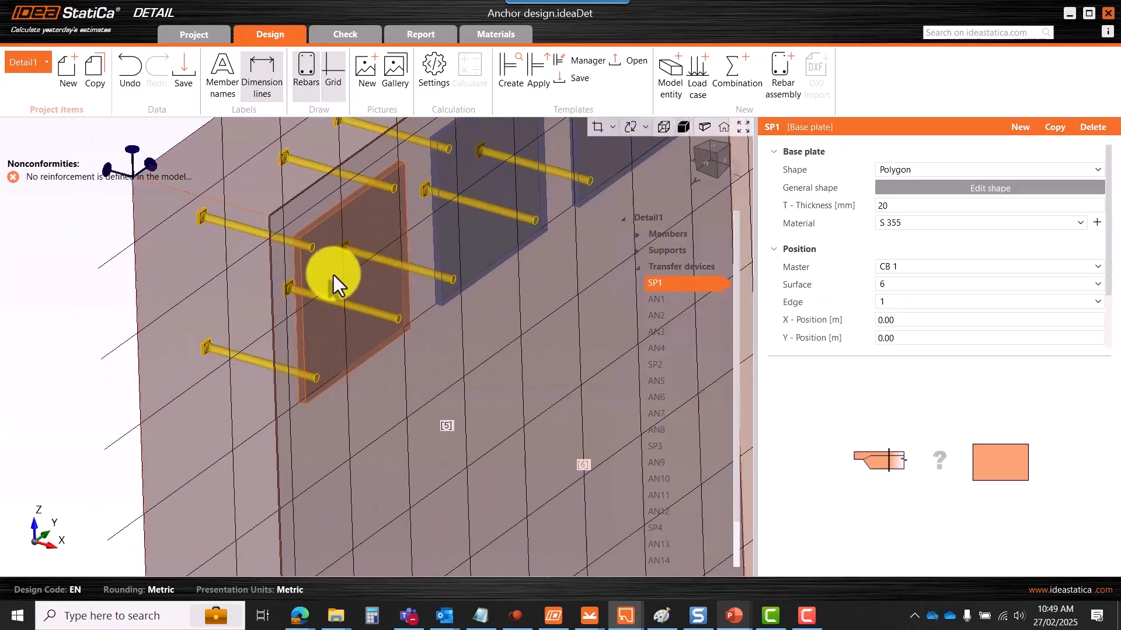
scroll(333, 282, down, 5)
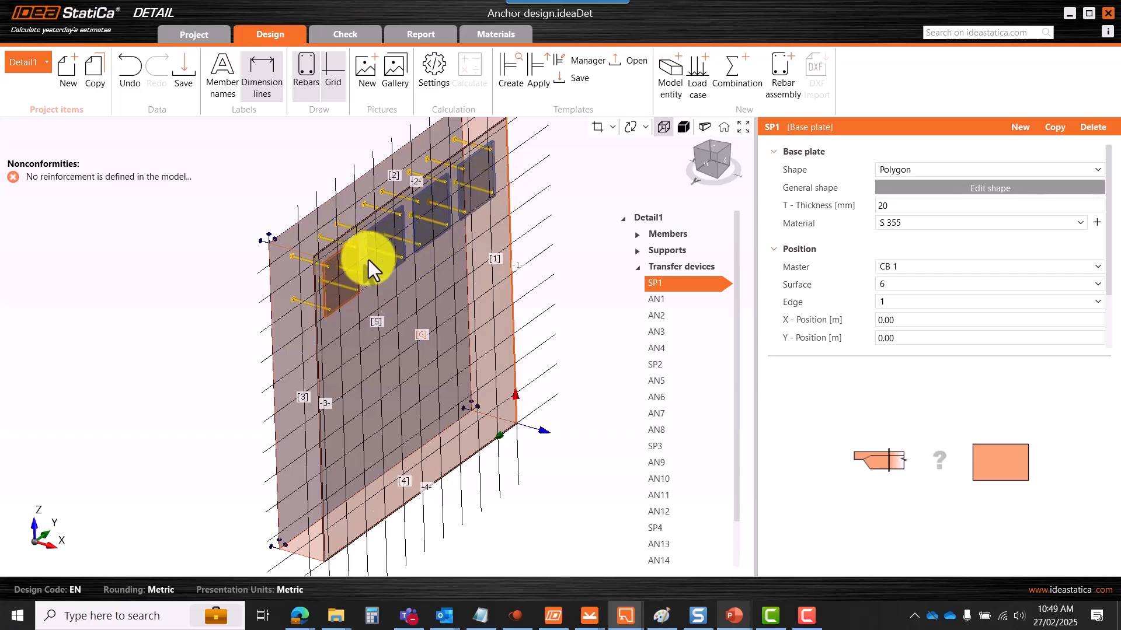
- Zoom around the model to inspect the base plates and anchors
scroll(343, 283, up, 3)
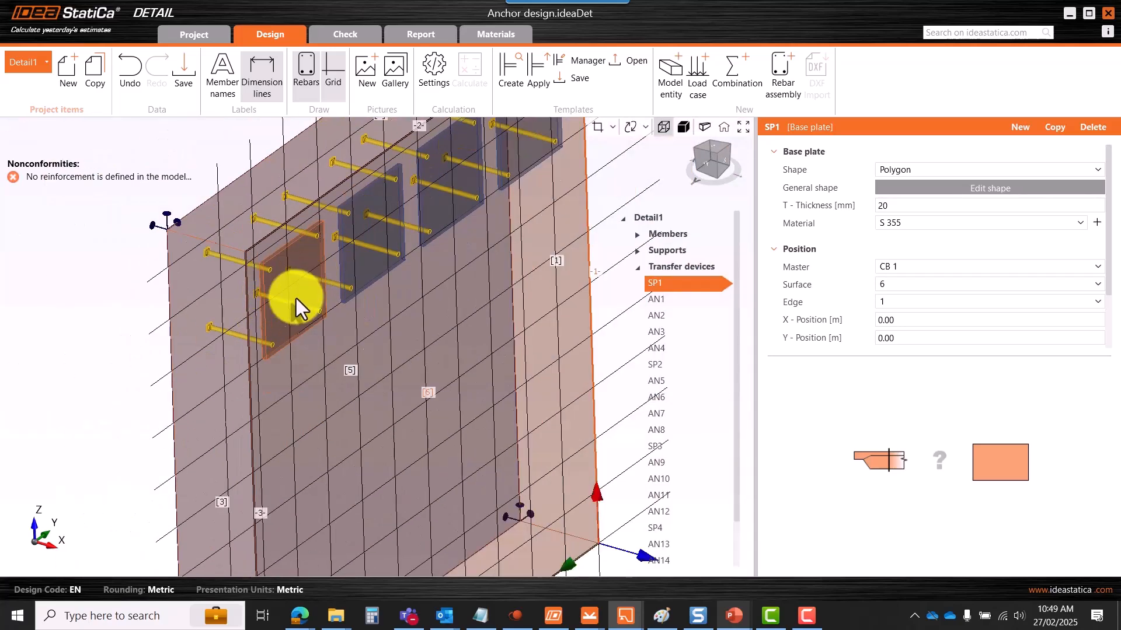
scroll(303, 286, up, 3)
scroll(298, 288, down, 3)
scroll(338, 268, down, 3)
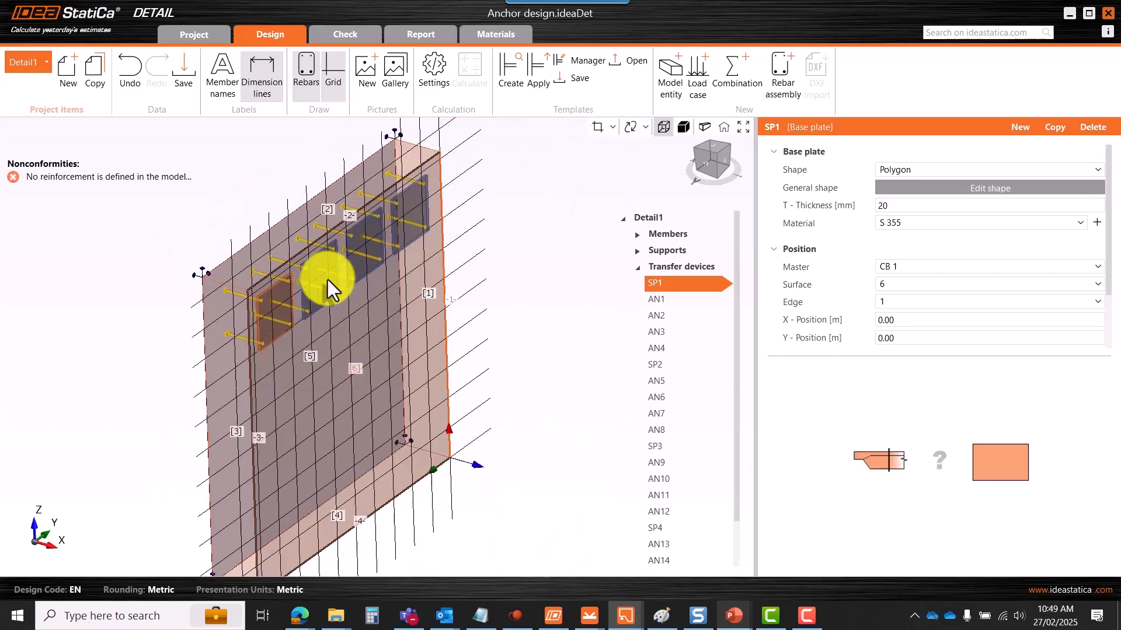
scroll(261, 315, up, 3)
scroll(310, 301, down, 3)
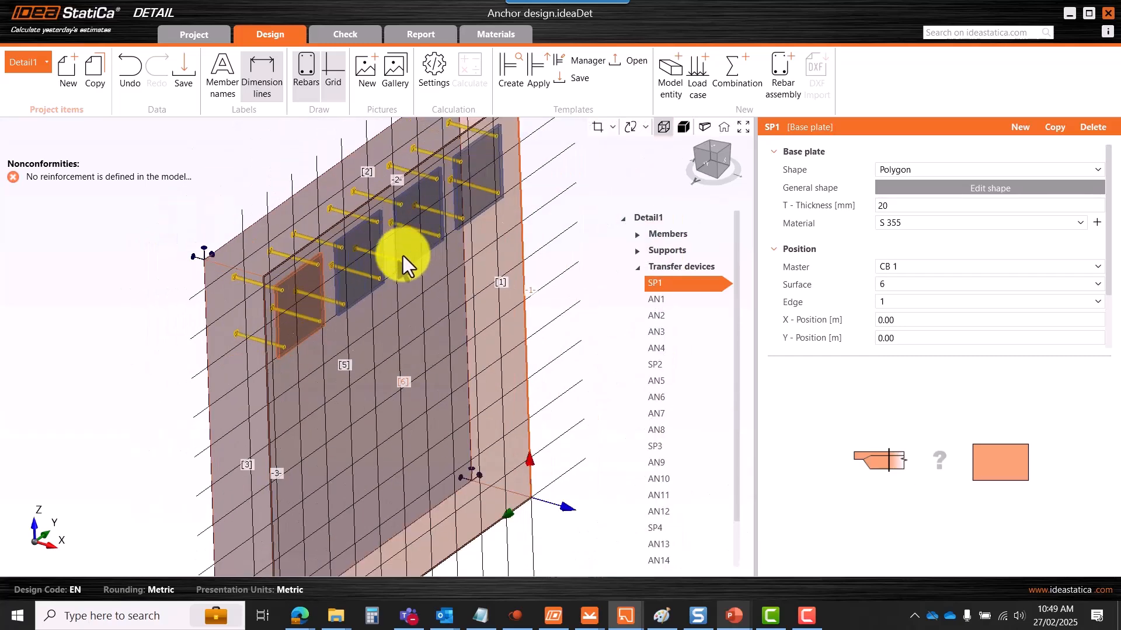
scroll(461, 207, down, 3)
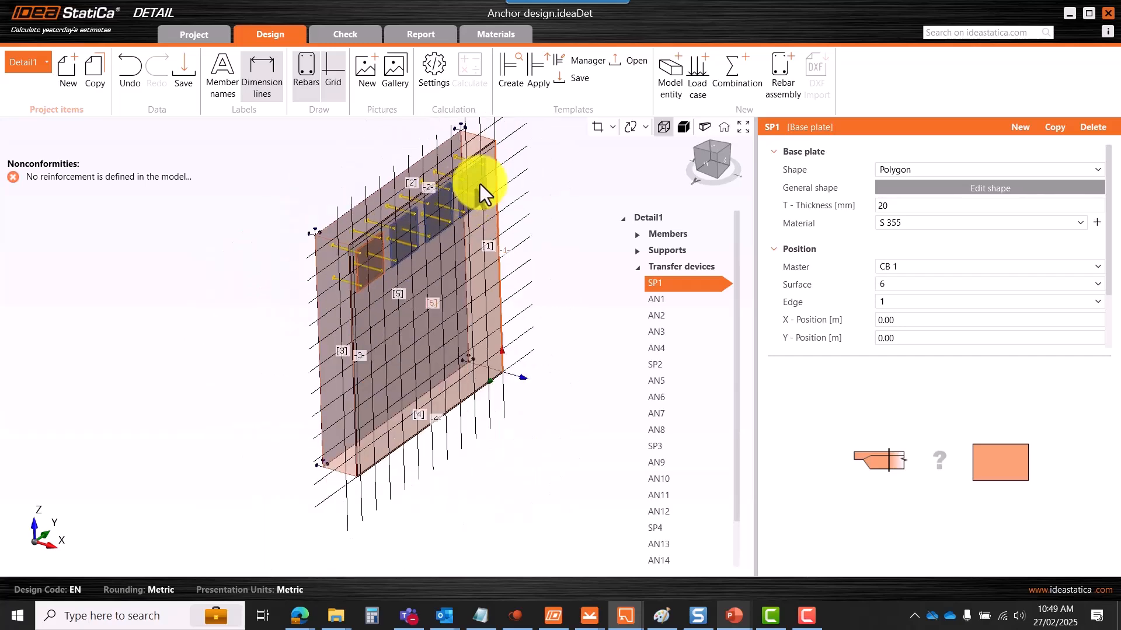
scroll(470, 197, up, 3)
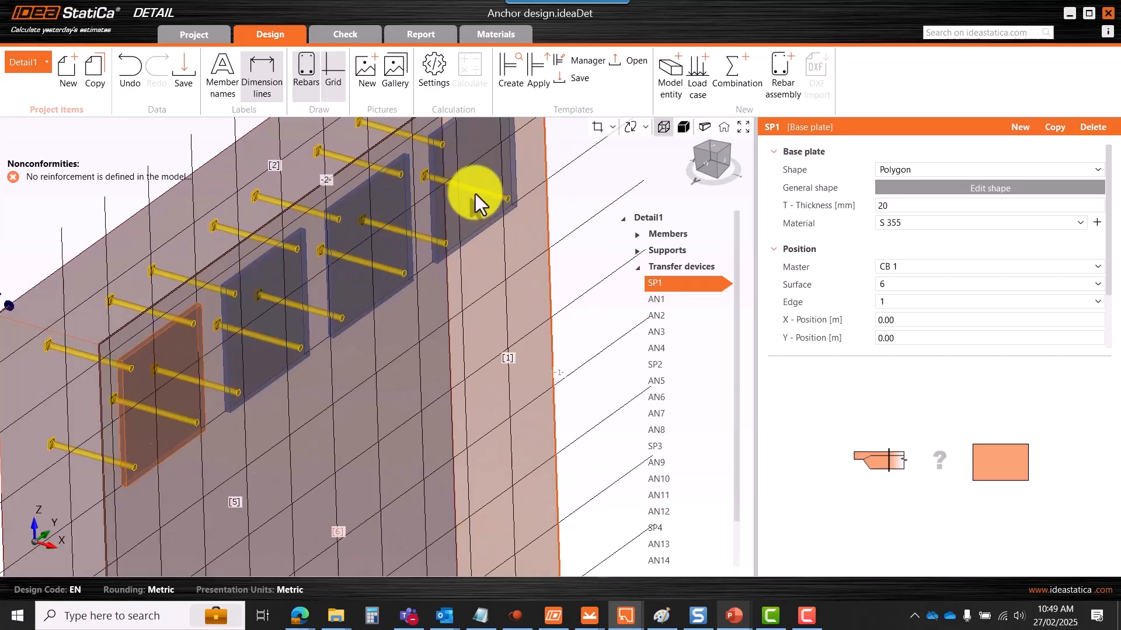
scroll(475, 194, down, 5)
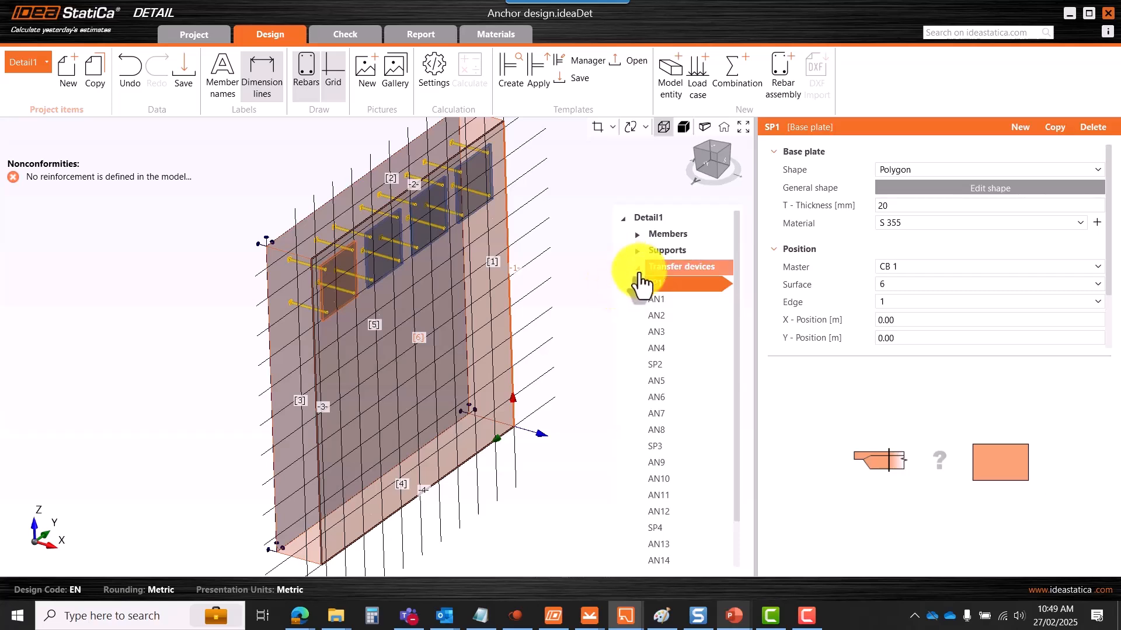
scroll(364, 258, down, 2)
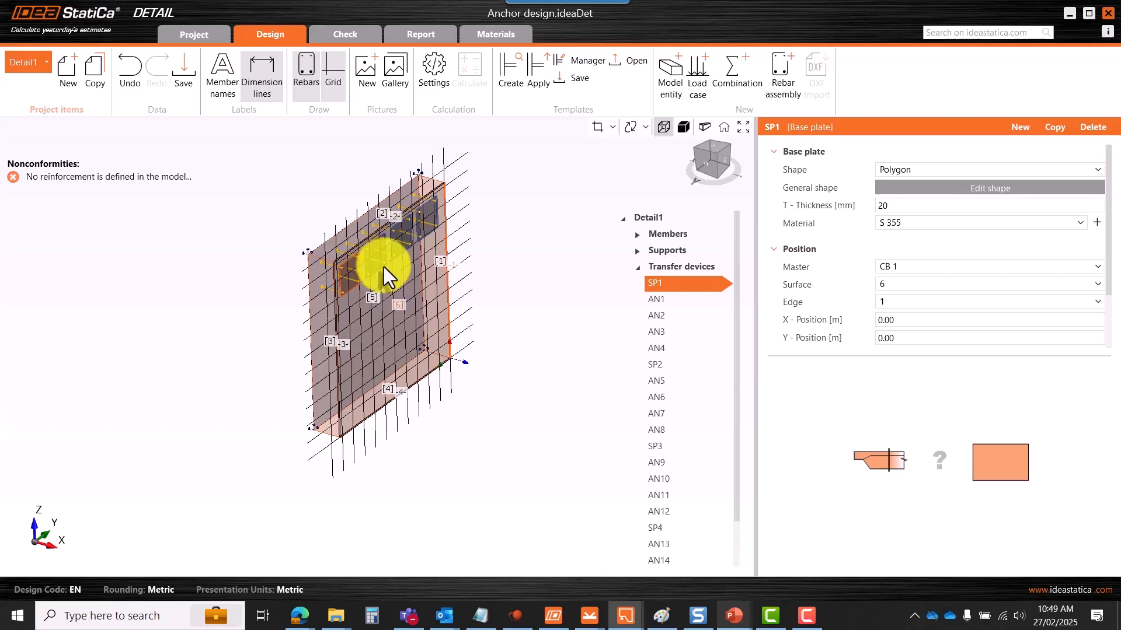
scroll(379, 262, up, 3)
scroll(408, 269, down, 2)
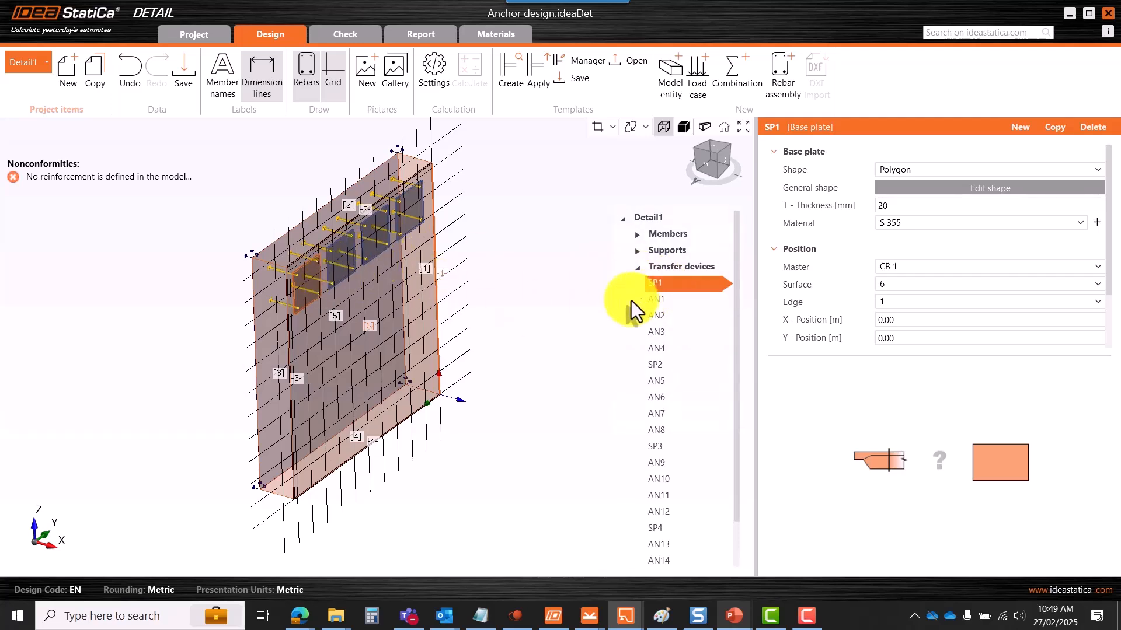
scroll(272, 281, up, 3)
scroll(266, 285, down, 3)
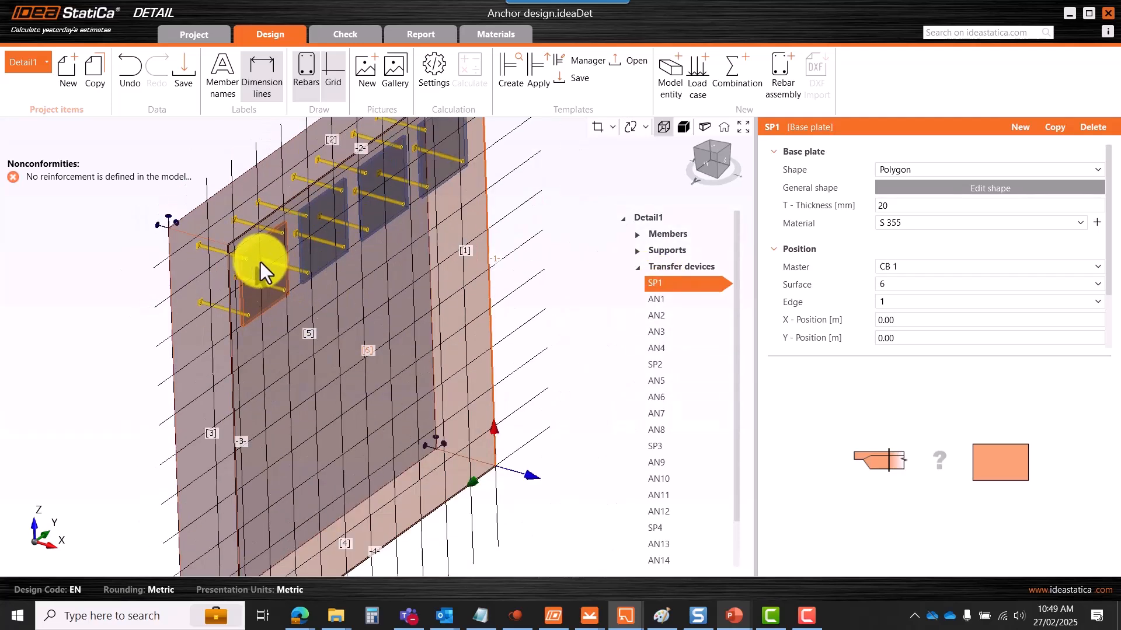
- Review the properties of anchors AN1 and AN3 and base plate SP2
click(659, 301)
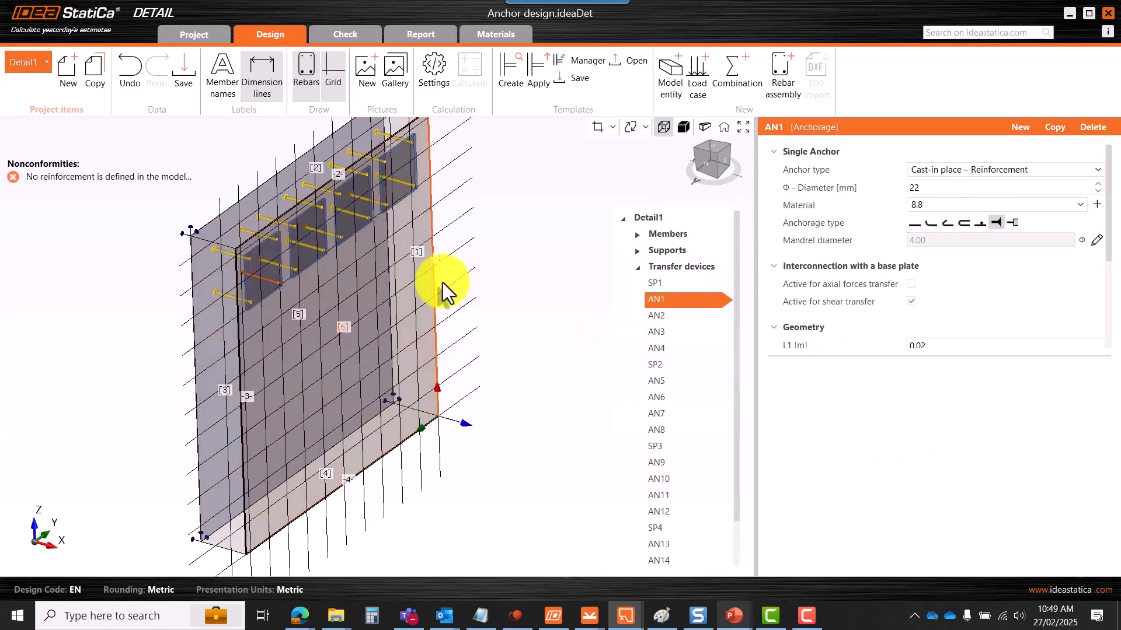
scroll(273, 282, up, 3)
scroll(260, 272, down, 3)
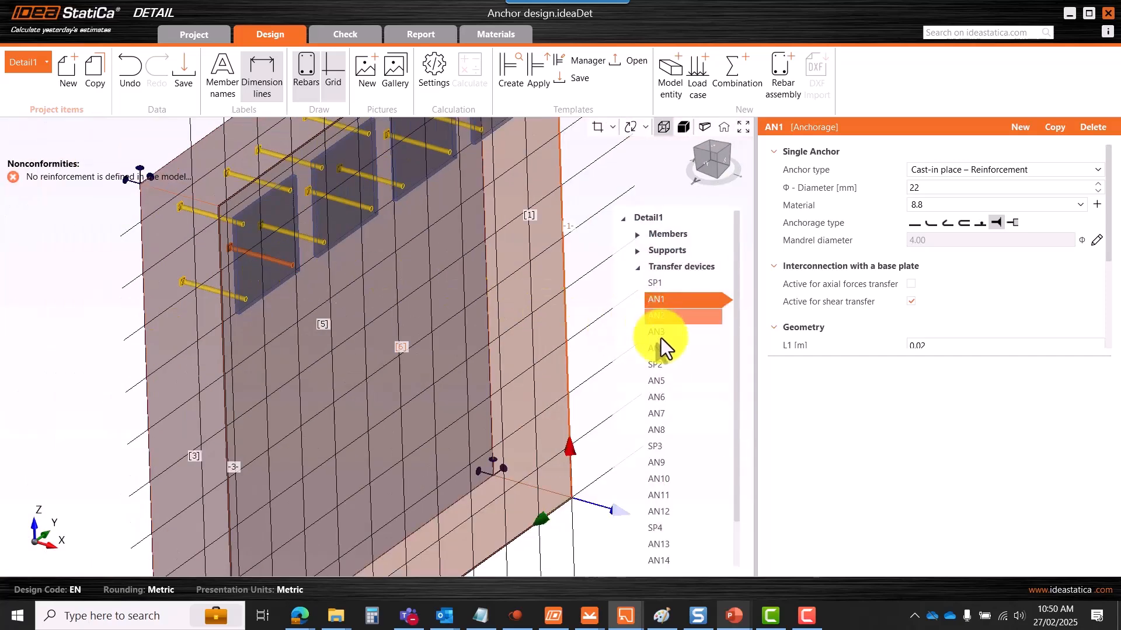
click(659, 333)
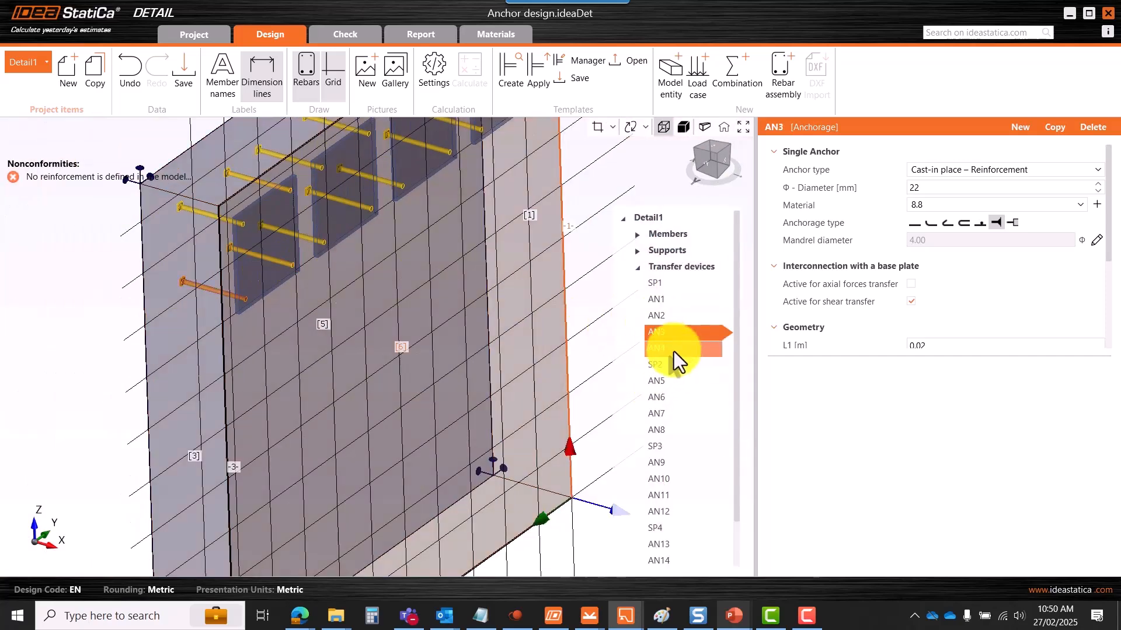
scroll(665, 350, down, 1)
click(657, 315)
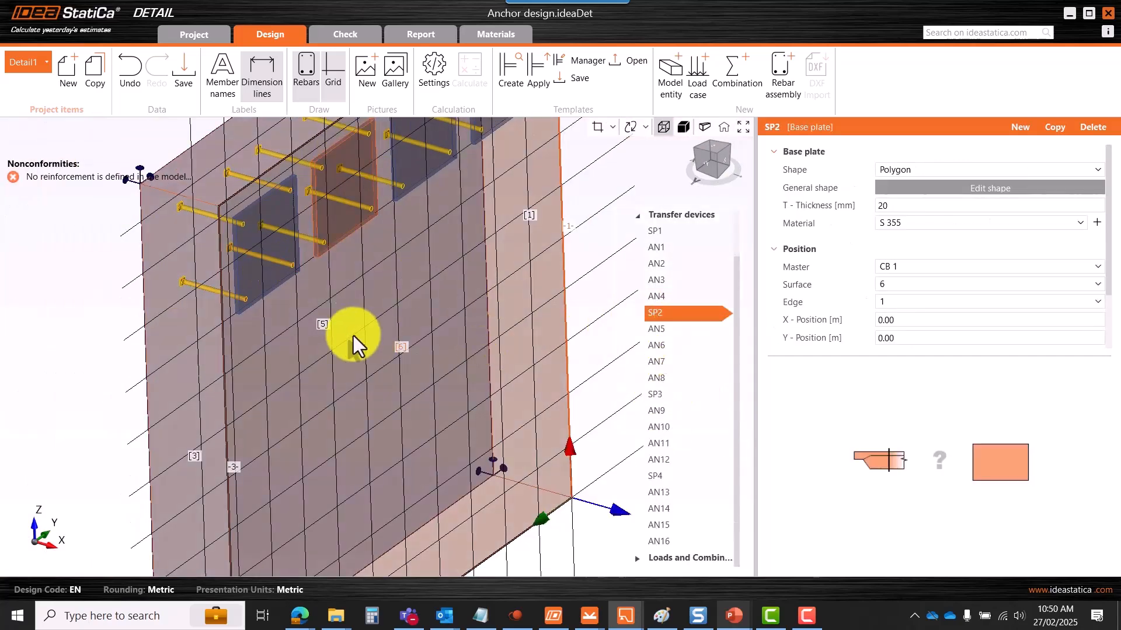
scroll(333, 288, down, 2)
scroll(355, 237, up, 4)
- Review anchors AN5–AN8 and plates SP3 and SP4, then collapse Transfer devices
click(660, 331)
click(663, 351)
click(660, 363)
click(657, 377)
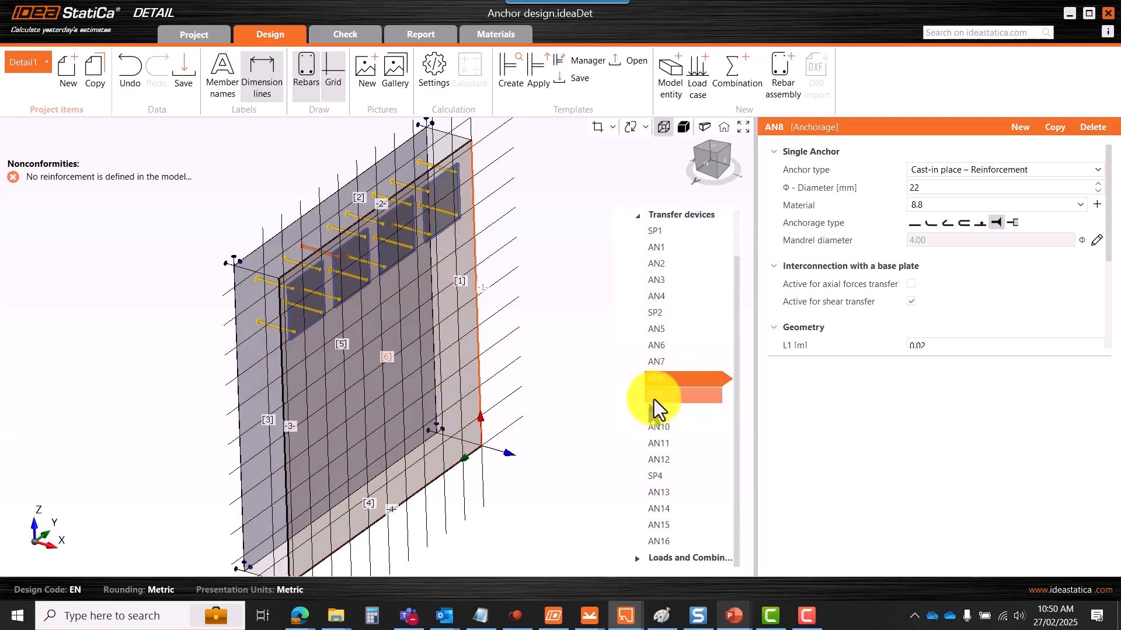
click(656, 395)
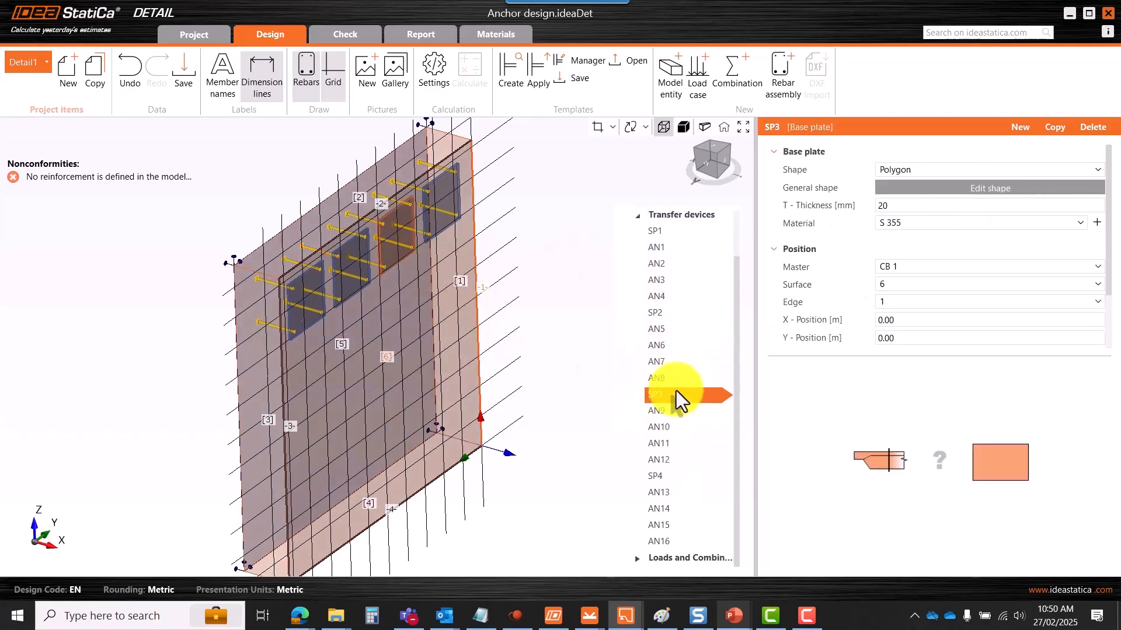
click(656, 476)
scroll(434, 225, up, 5)
scroll(435, 224, down, 5)
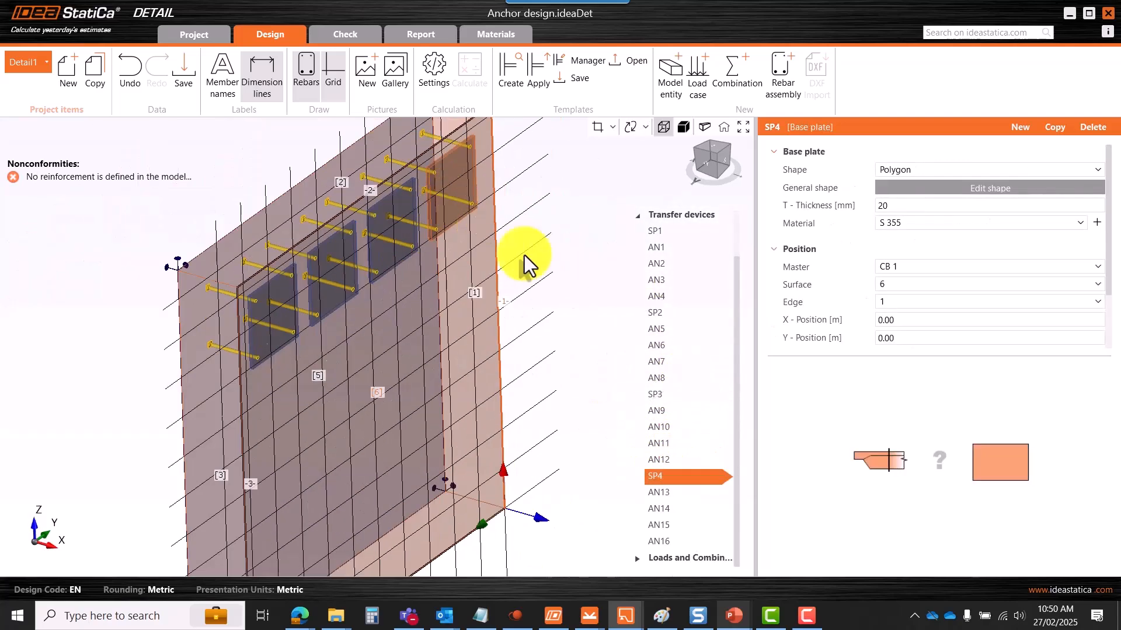
click(638, 220)
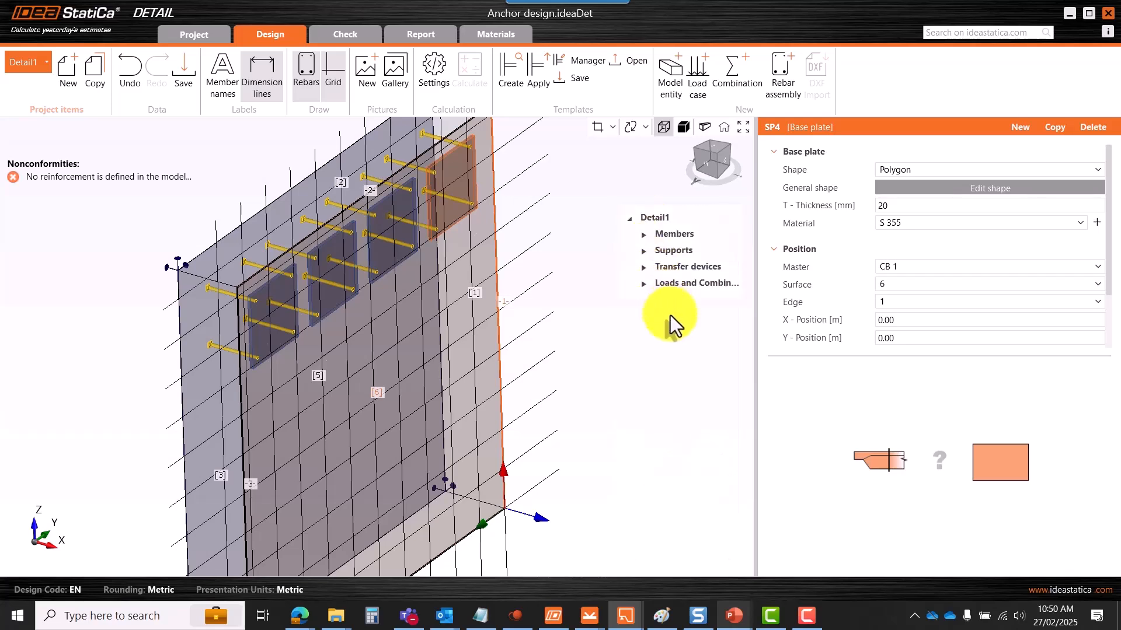
scroll(670, 314, up, 2)
- Expand Loads and Combinations and inspect force group FL4 and point load PL6 on AN4
click(643, 286)
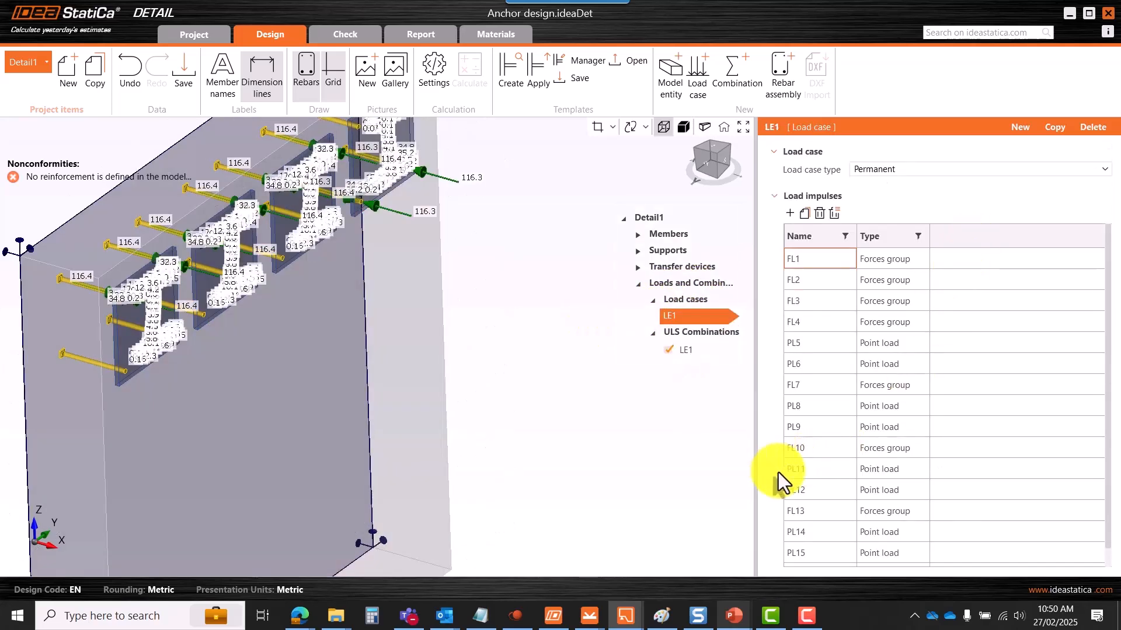
scroll(893, 339, down, 1)
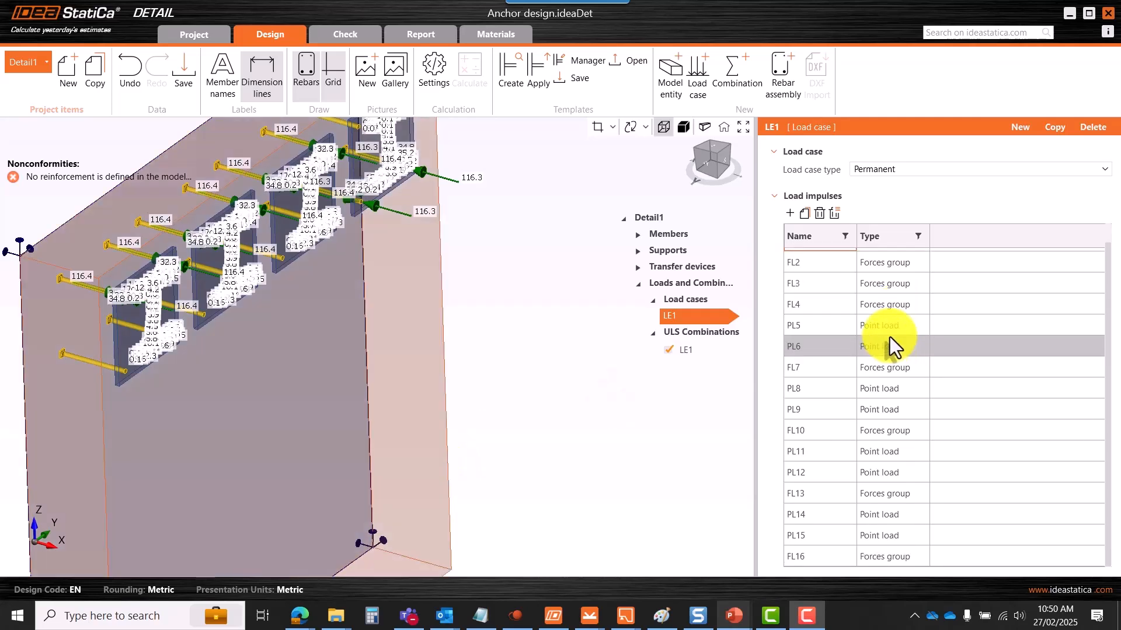
click(893, 304)
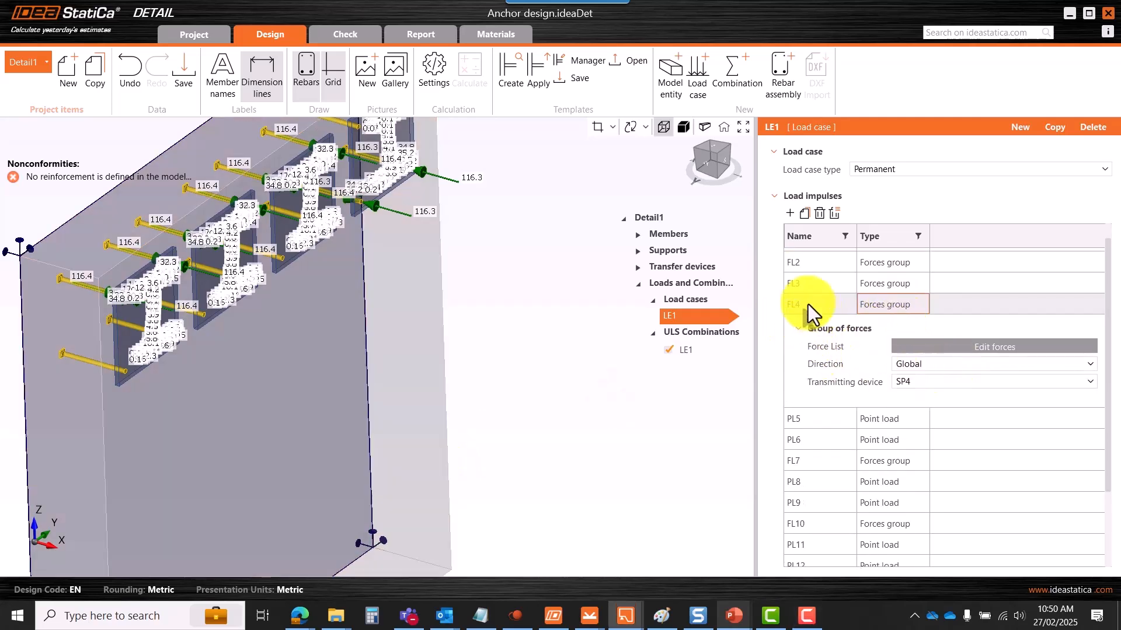
click(810, 288)
click(916, 448)
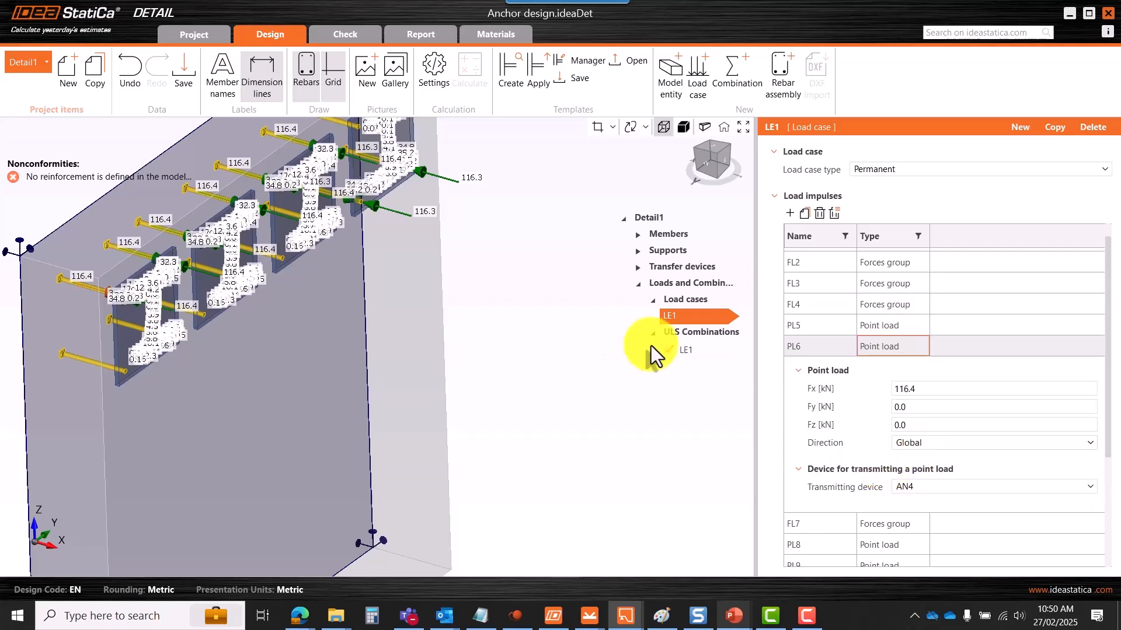
scroll(364, 214, up, 10)
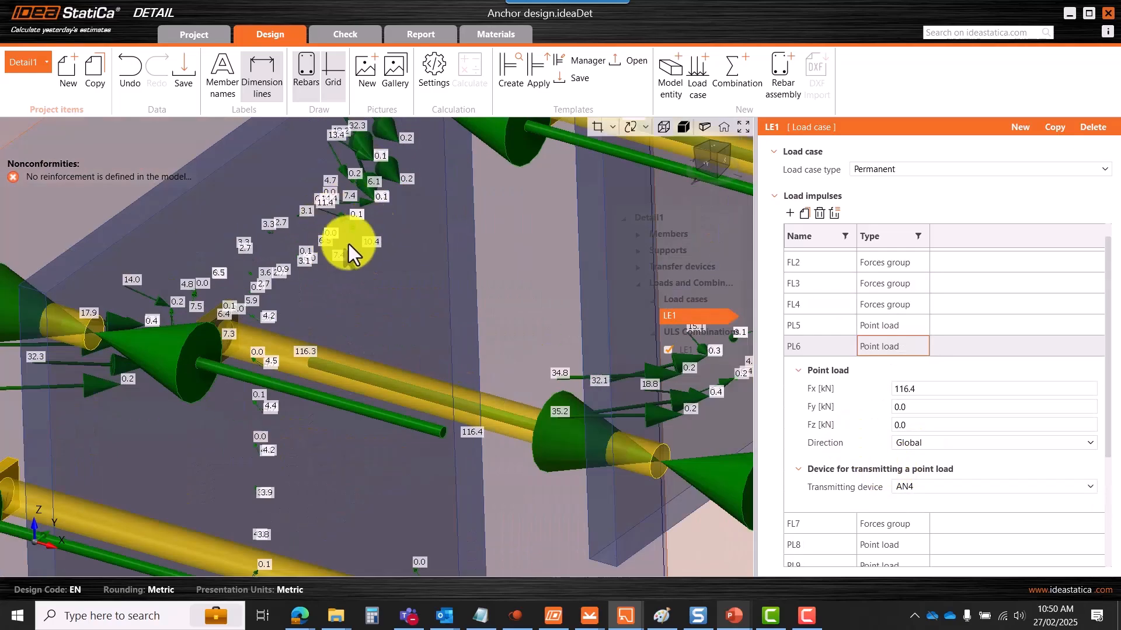
scroll(373, 229, down, 8)
scroll(223, 310, up, 5)
scroll(513, 222, down, 4)
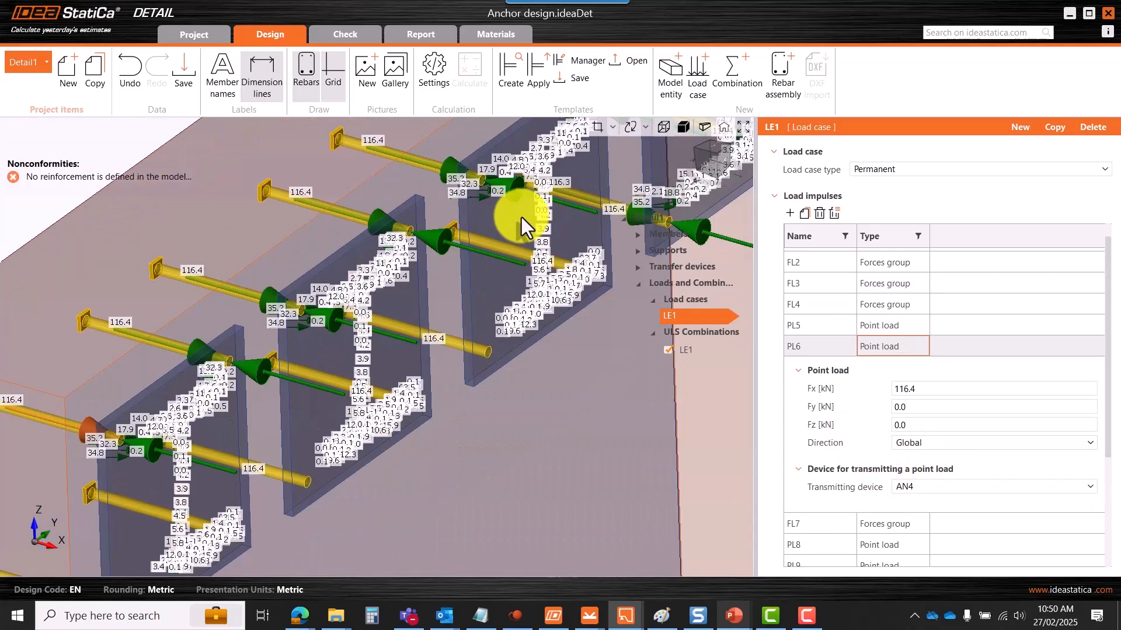
scroll(270, 350, up, 5)
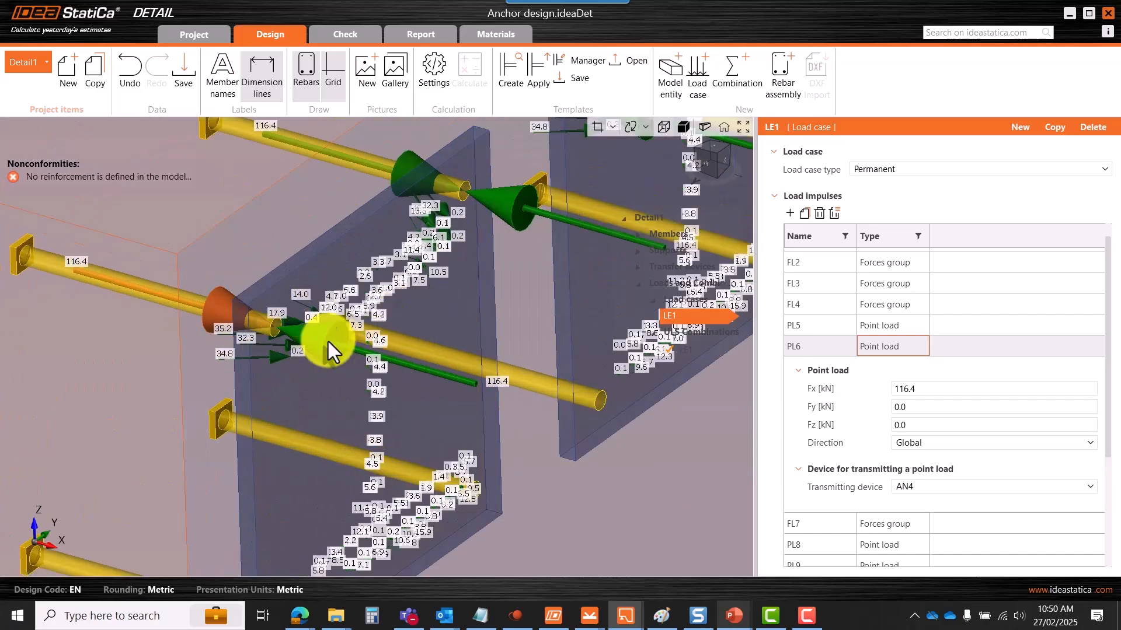
scroll(359, 318, down, 5)
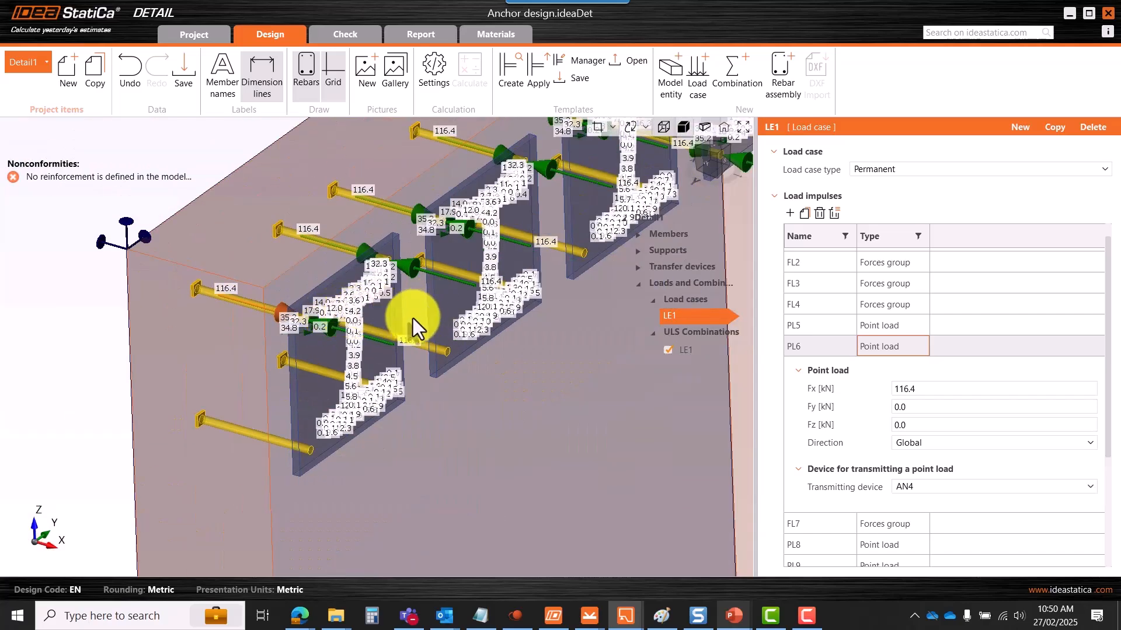
scroll(443, 327, down, 4)
click(798, 371)
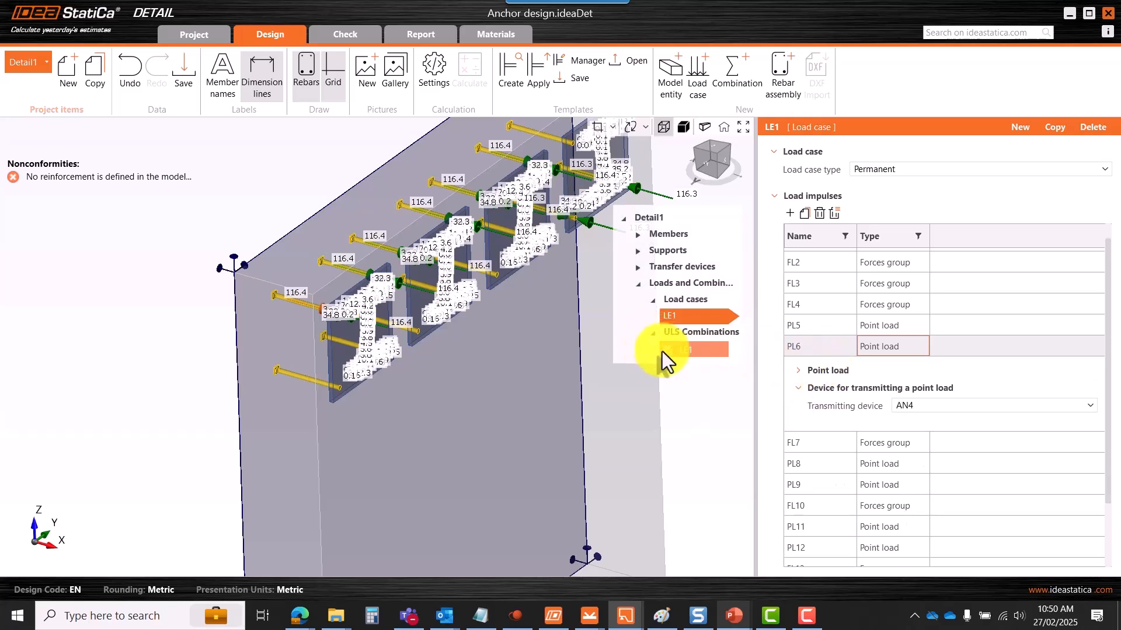
- In LE1's combination rule editor, add a trial combination LE2, delete it, and confirm
click(701, 356)
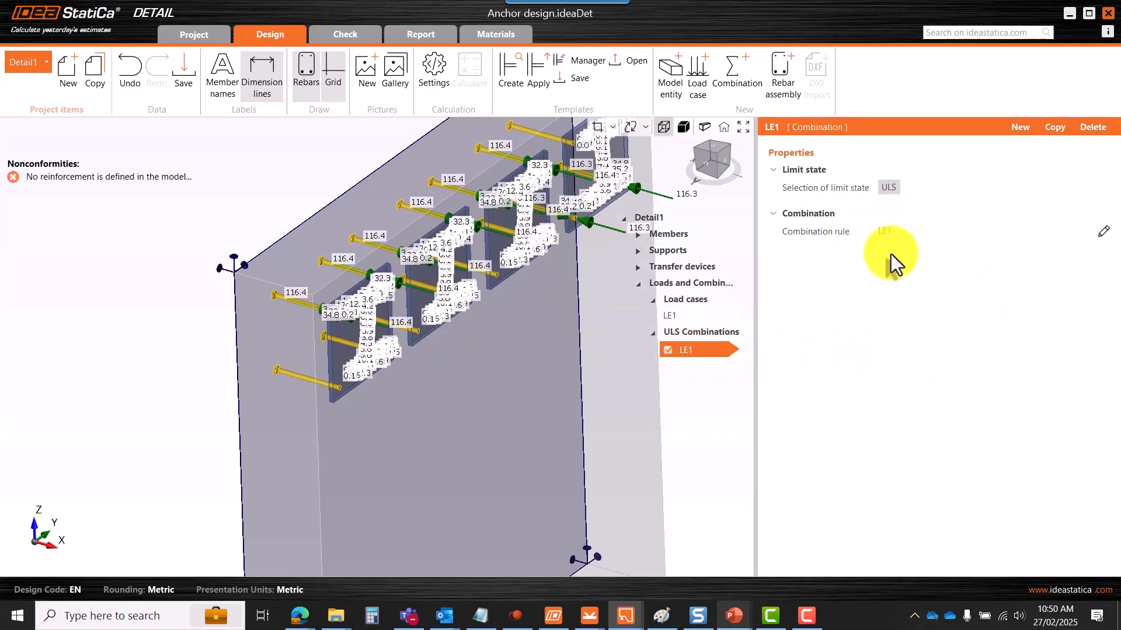
click(1103, 232)
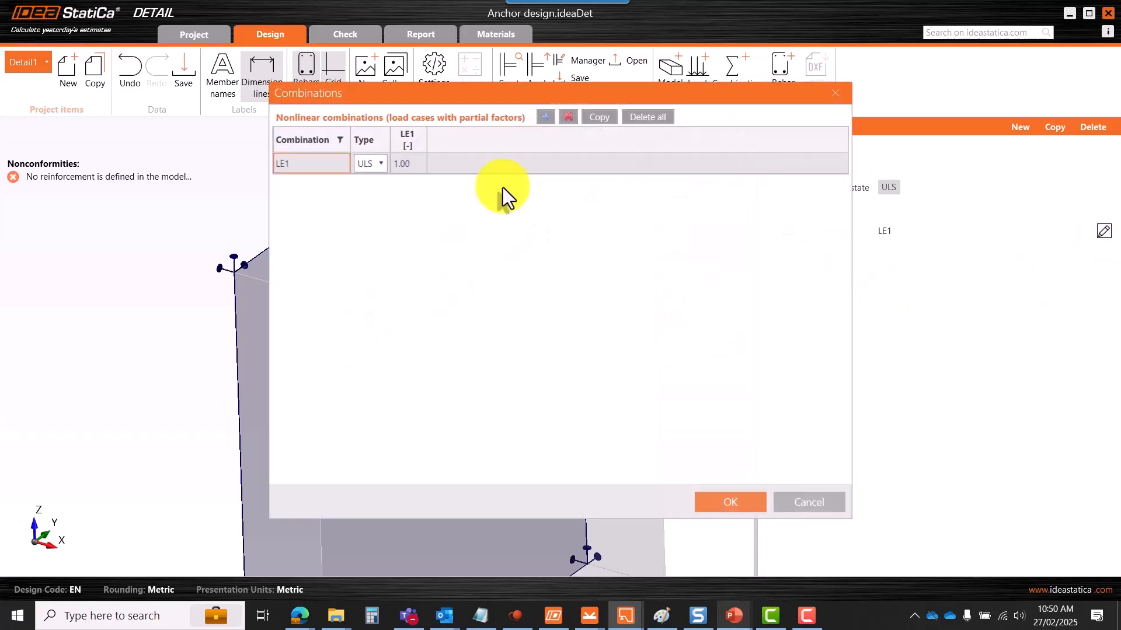
drag(464, 97, 562, 106)
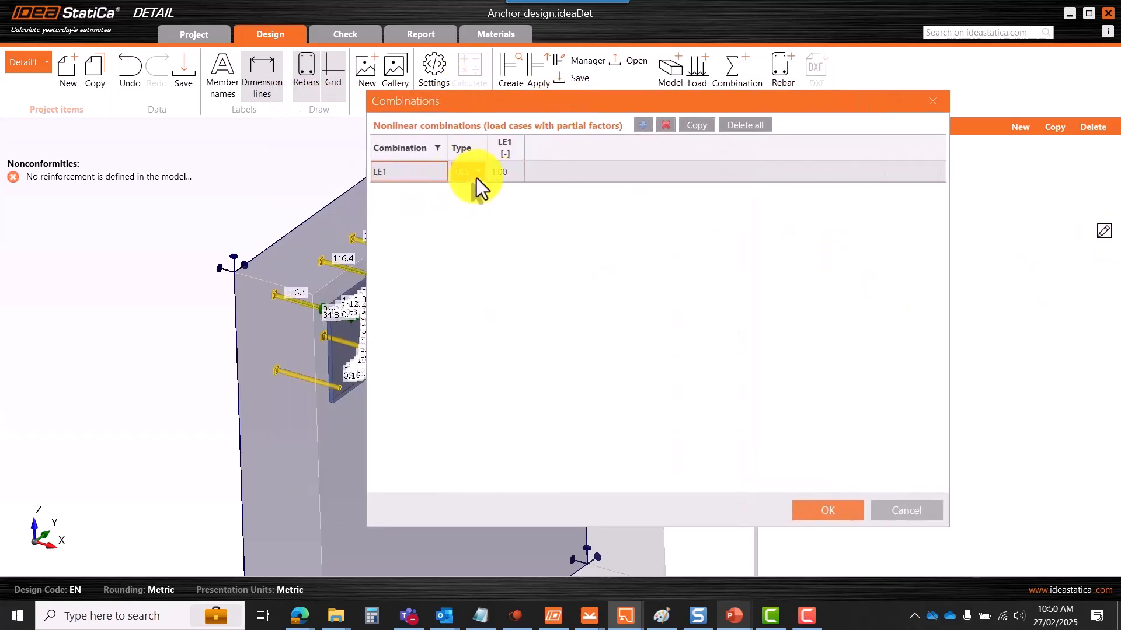
click(473, 243)
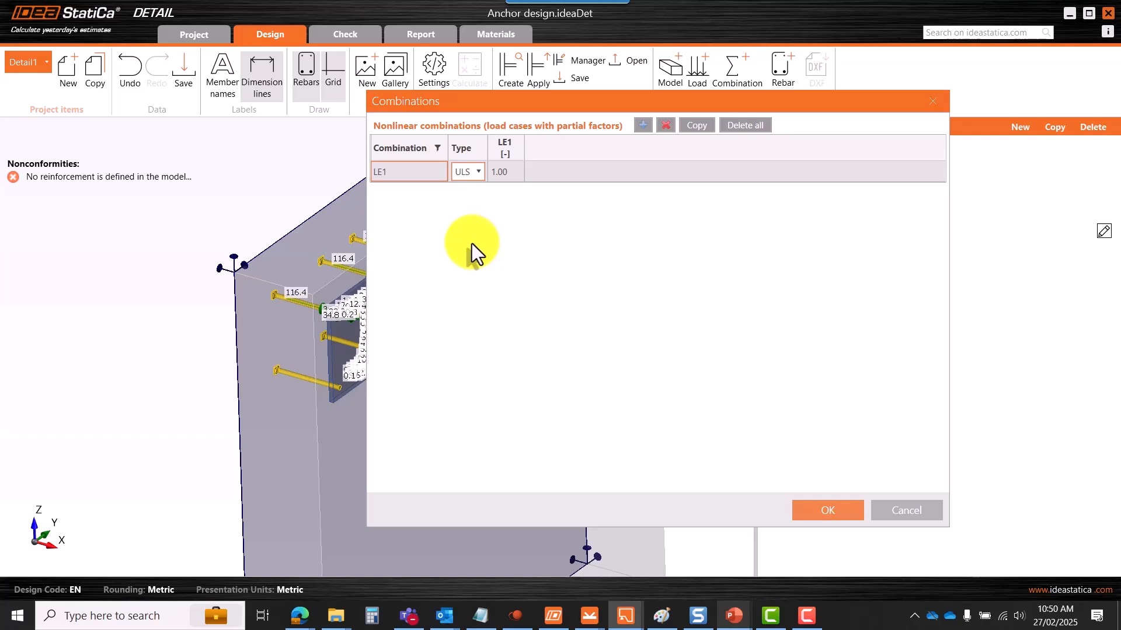
drag(646, 110, 593, 72)
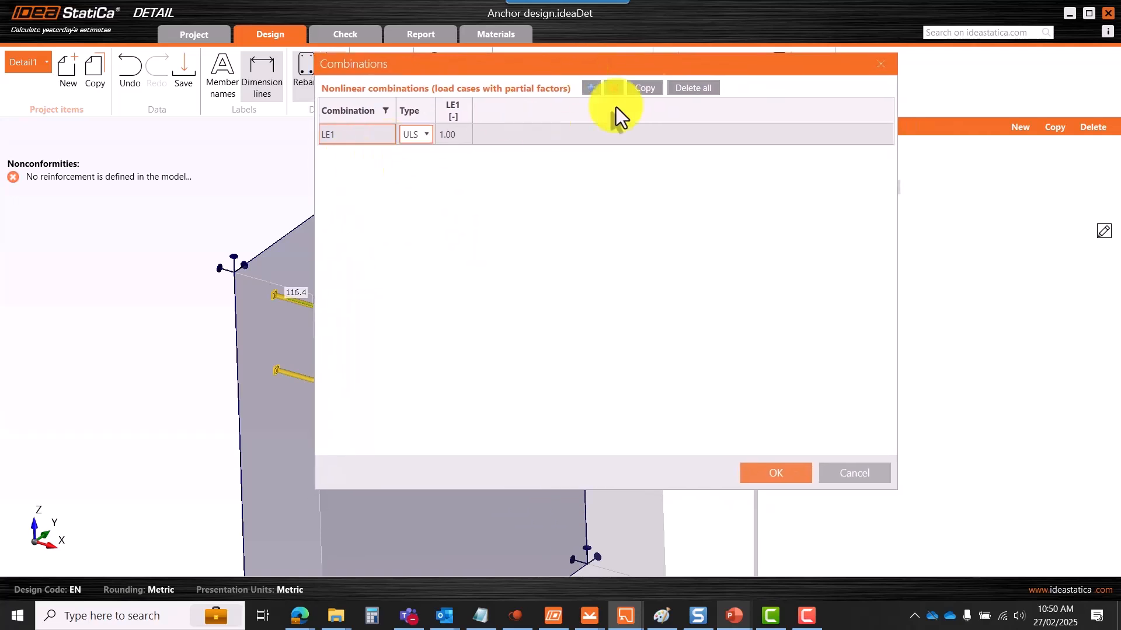
click(591, 88)
click(429, 137)
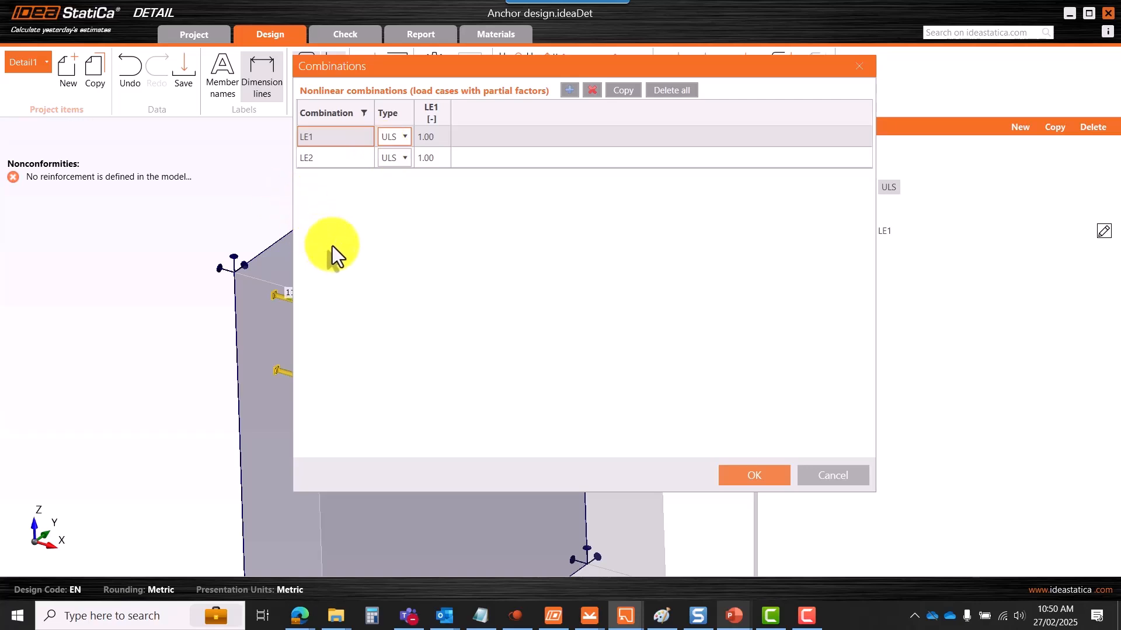
drag(789, 76, 744, 66)
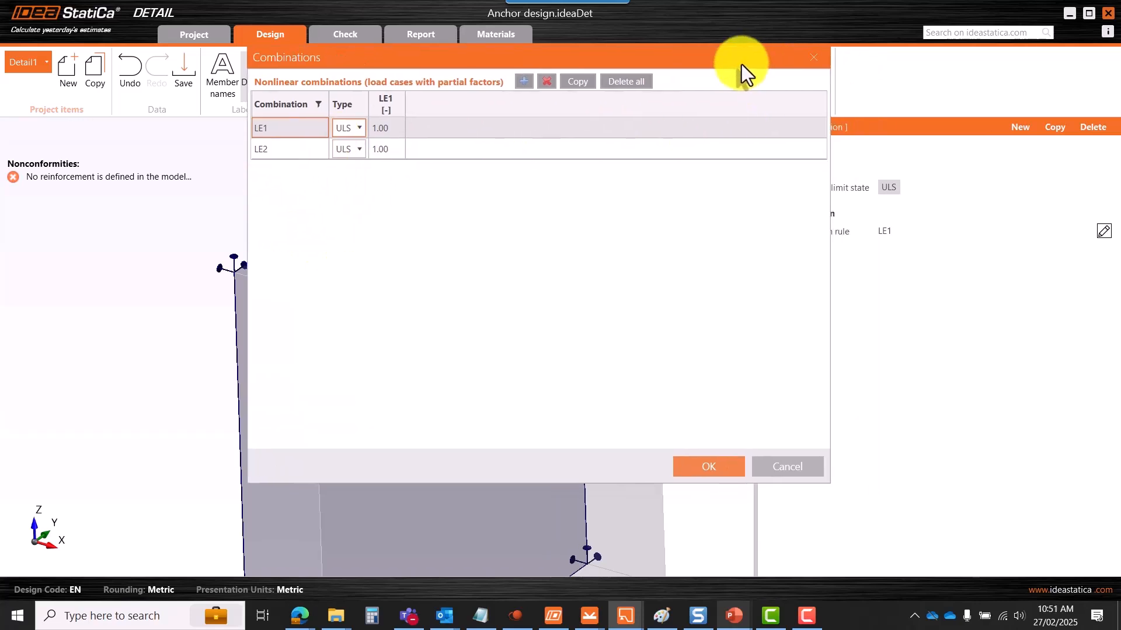
click(520, 155)
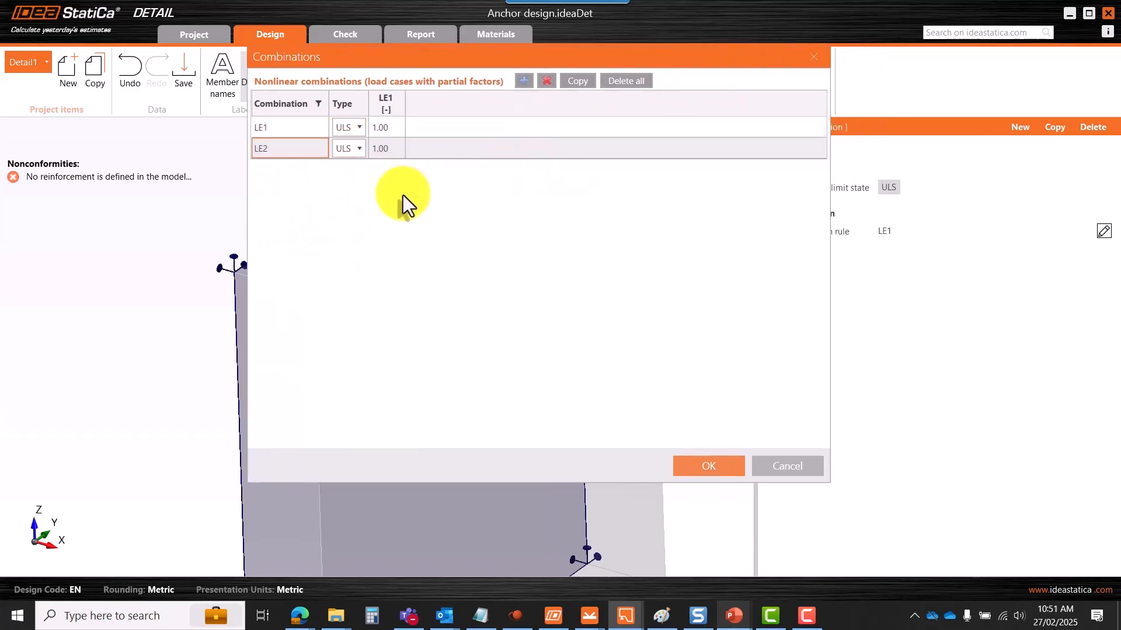
click(547, 81)
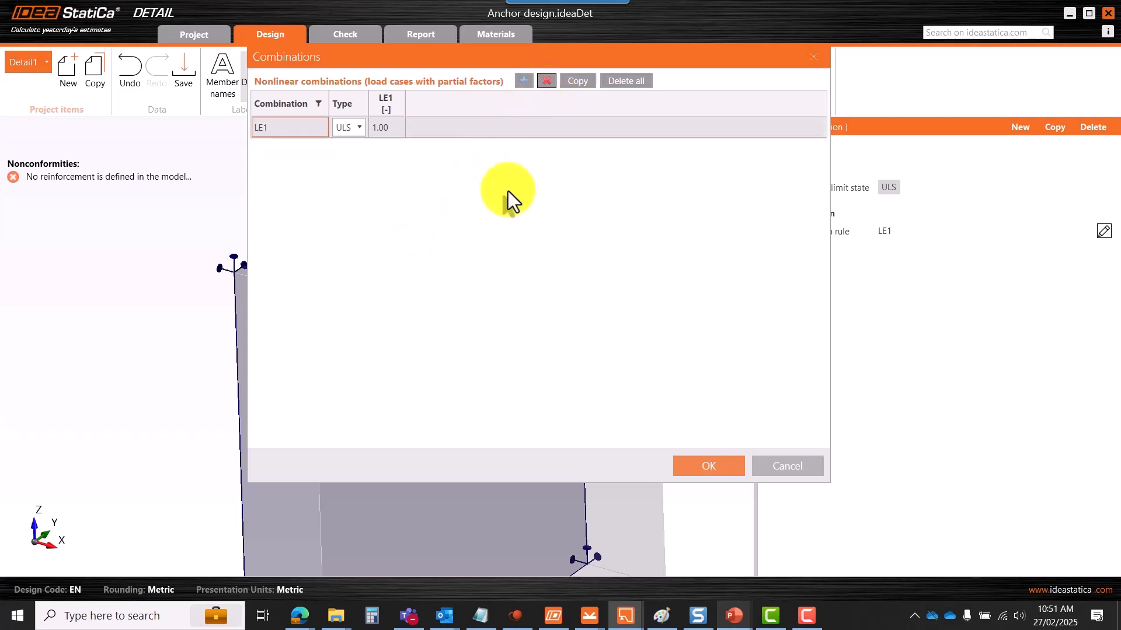
click(811, 62)
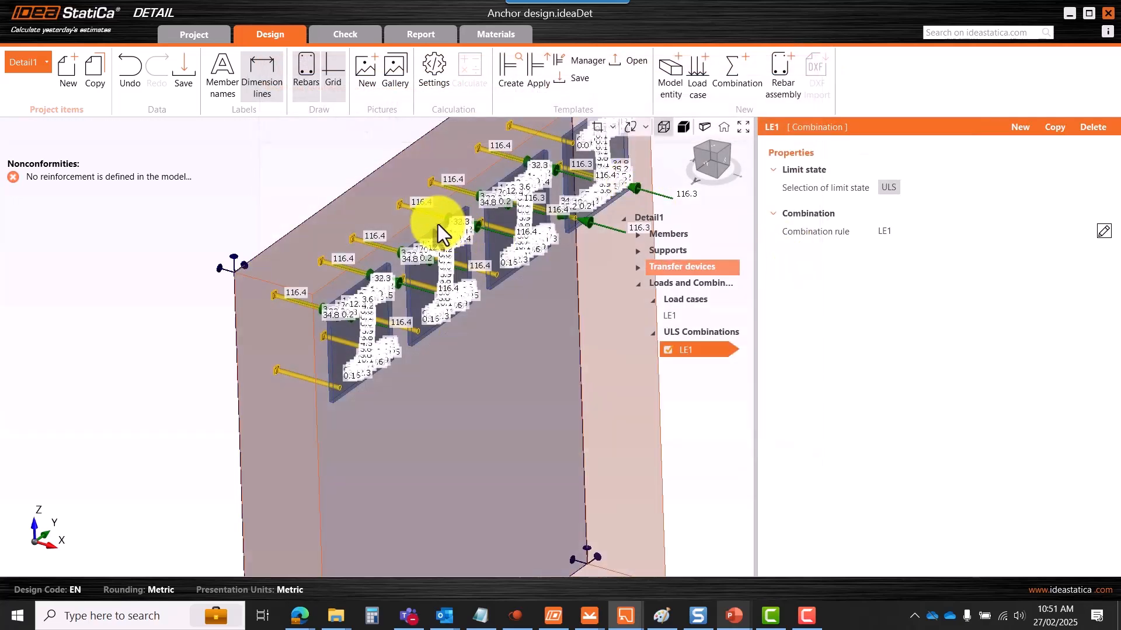
scroll(386, 251, down, 5)
scroll(407, 234, up, 5)
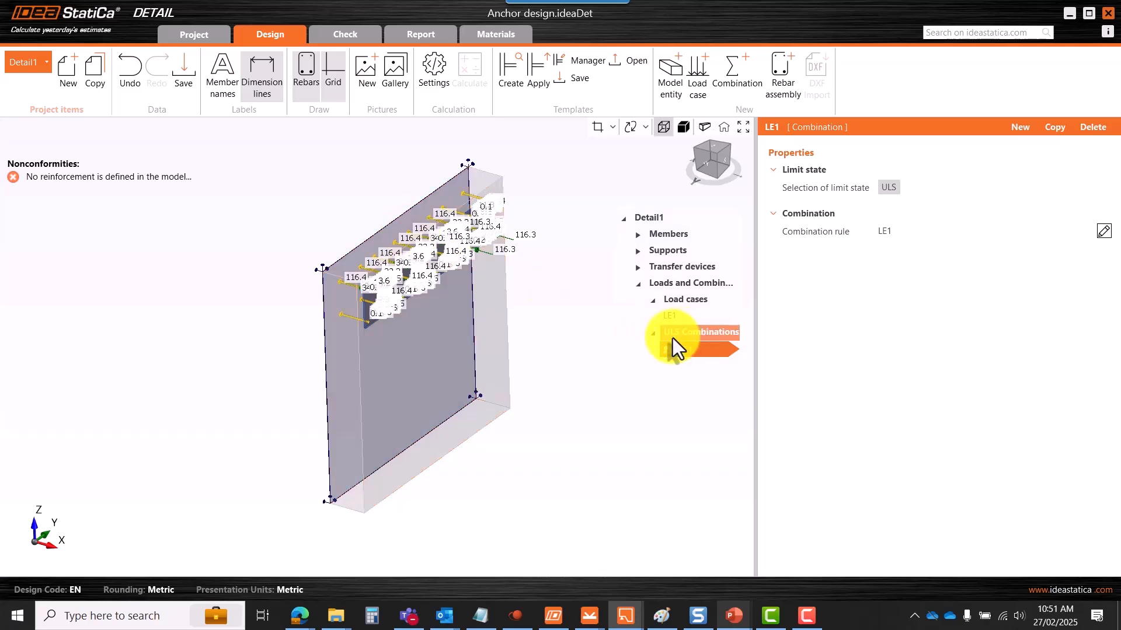
click(638, 285)
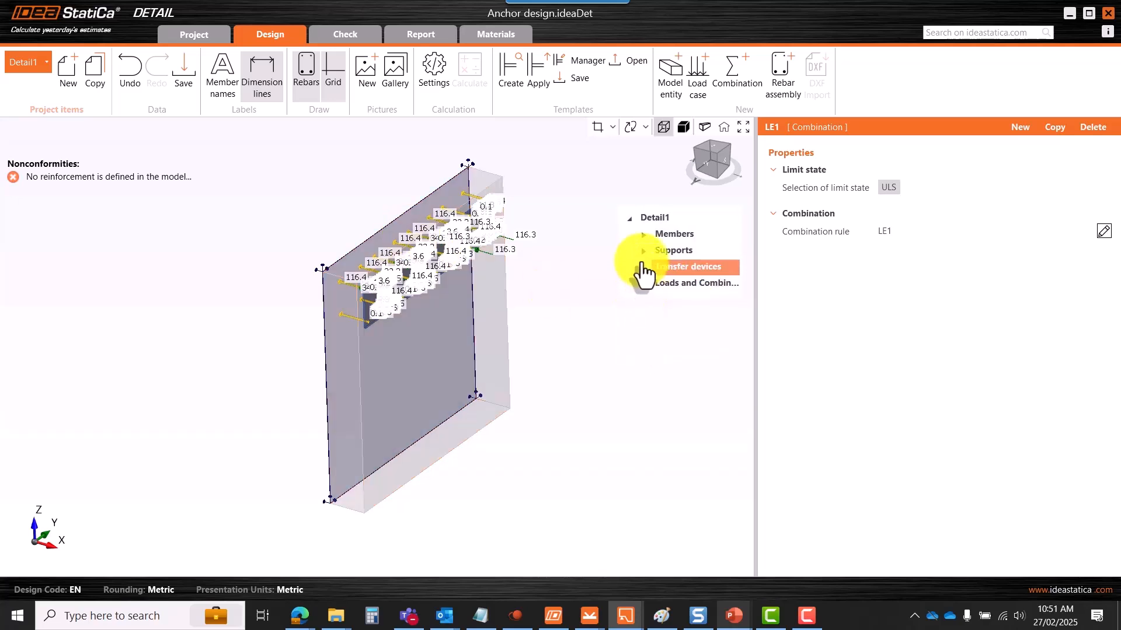
click(638, 235)
click(637, 266)
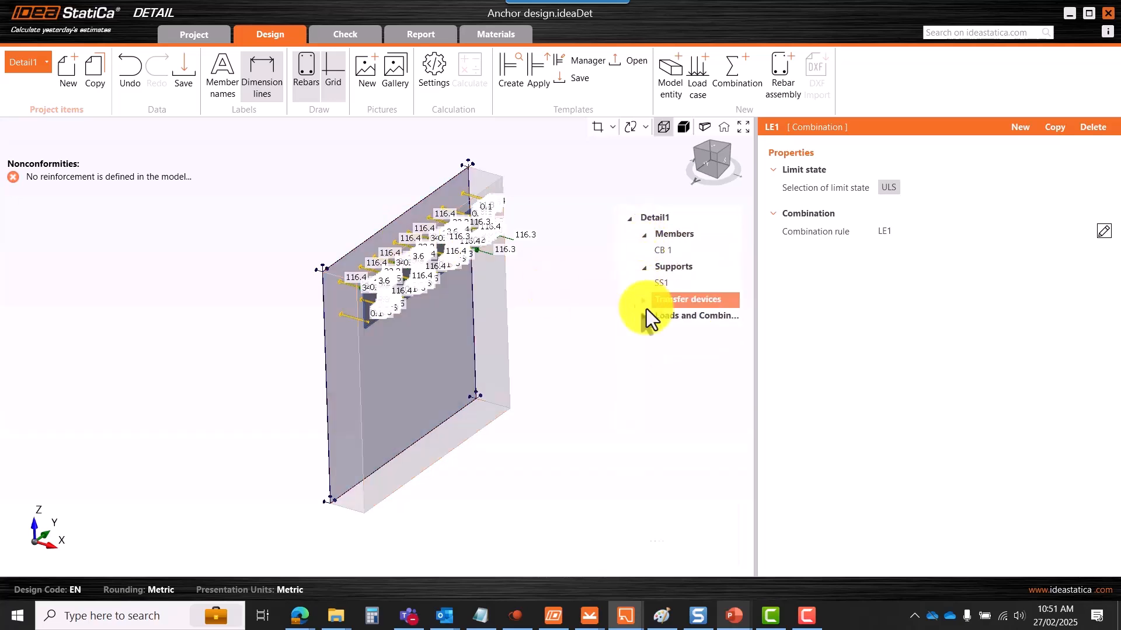
click(637, 299)
scroll(670, 345, down, 3)
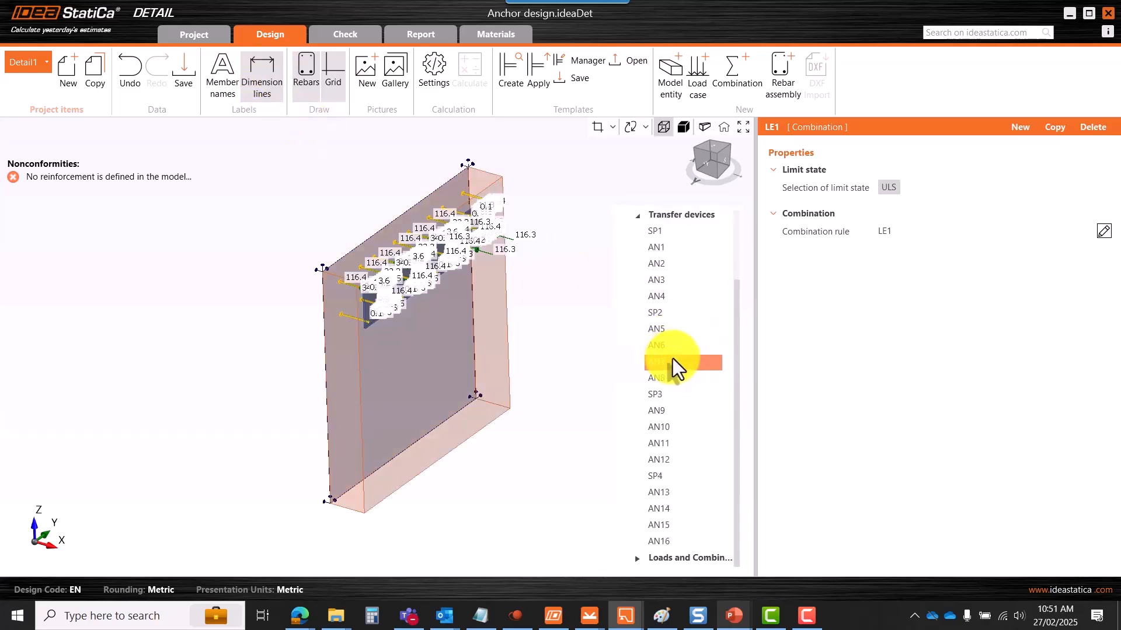
click(641, 562)
scroll(723, 461, down, 2)
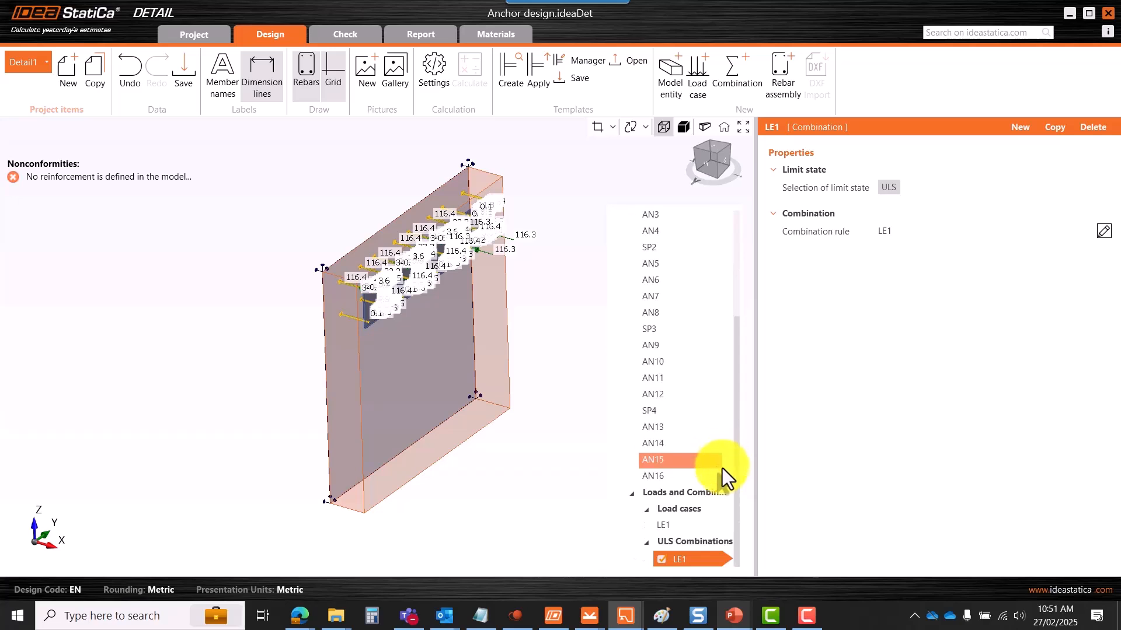
click(684, 495)
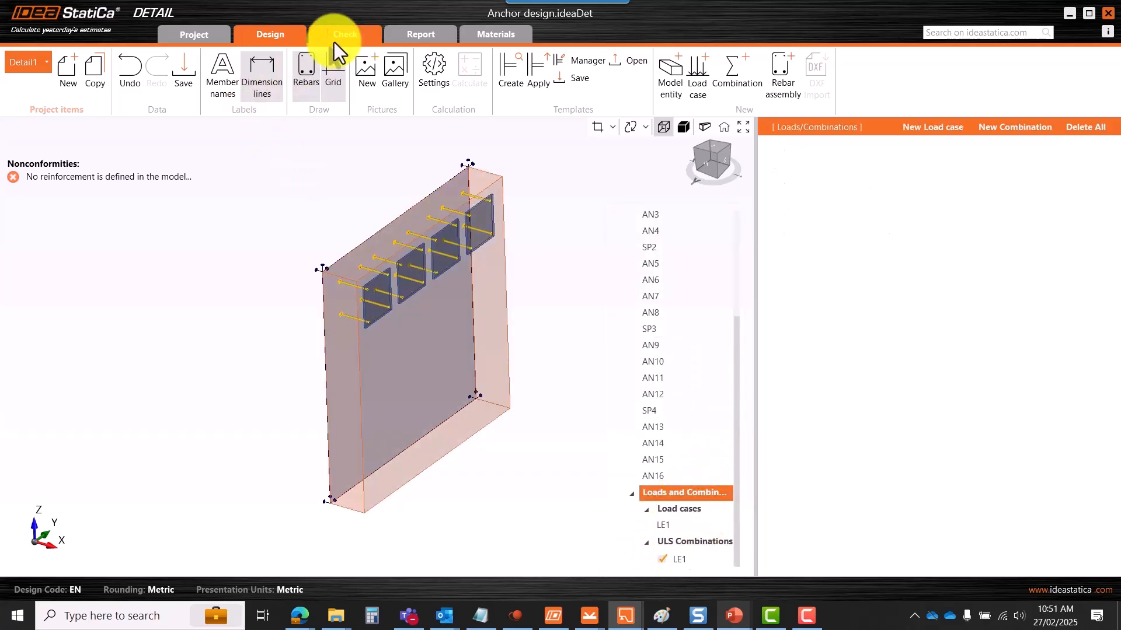
click(266, 40)
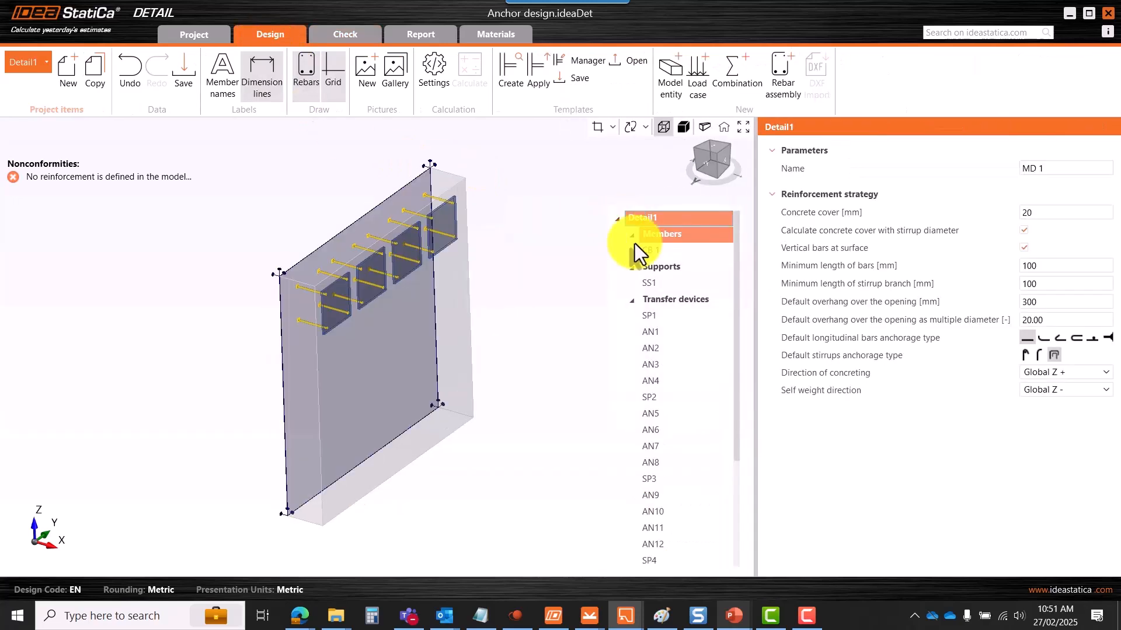
scroll(397, 204, down, 3)
scroll(393, 201, up, 4)
scroll(405, 240, down, 2)
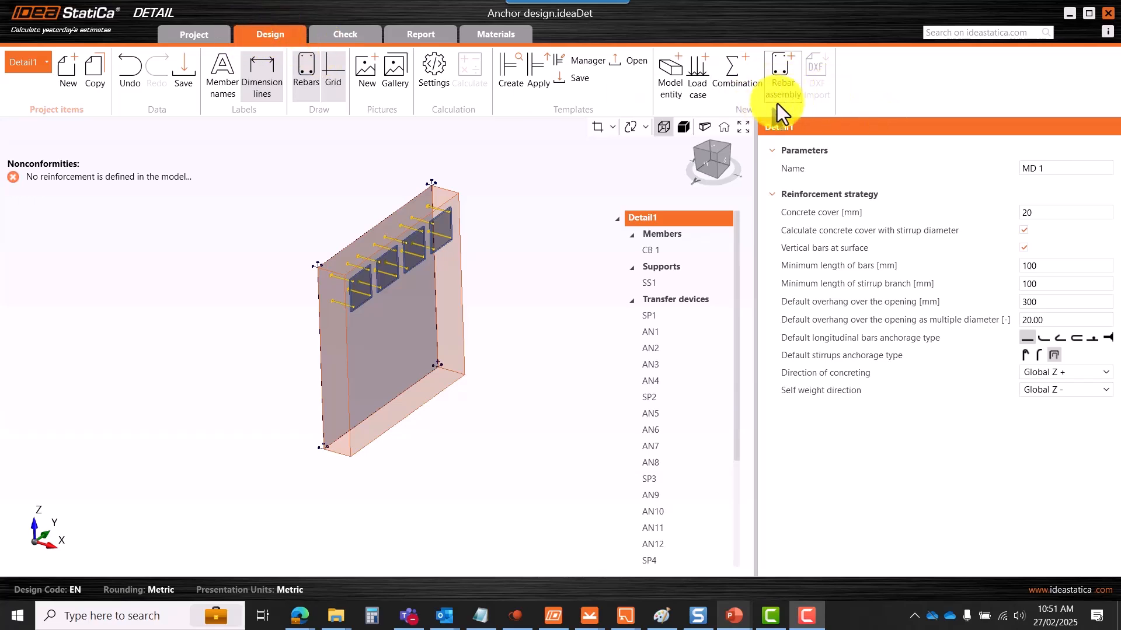
- Add a Group of bars 3D rebar assembly with bar material B 500B
click(783, 86)
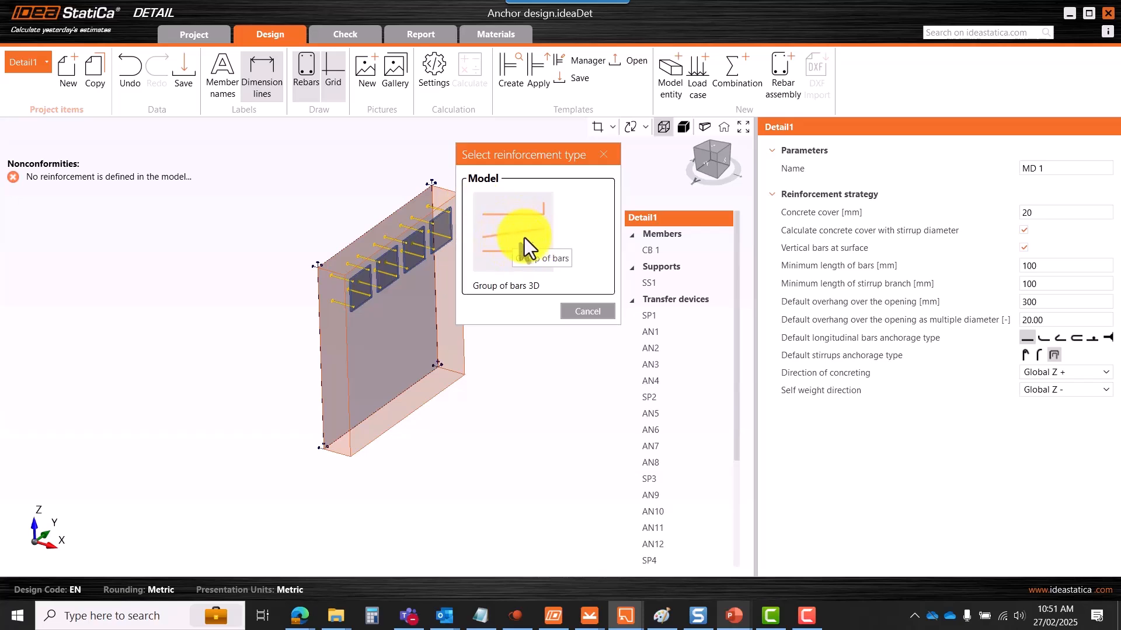
click(546, 256)
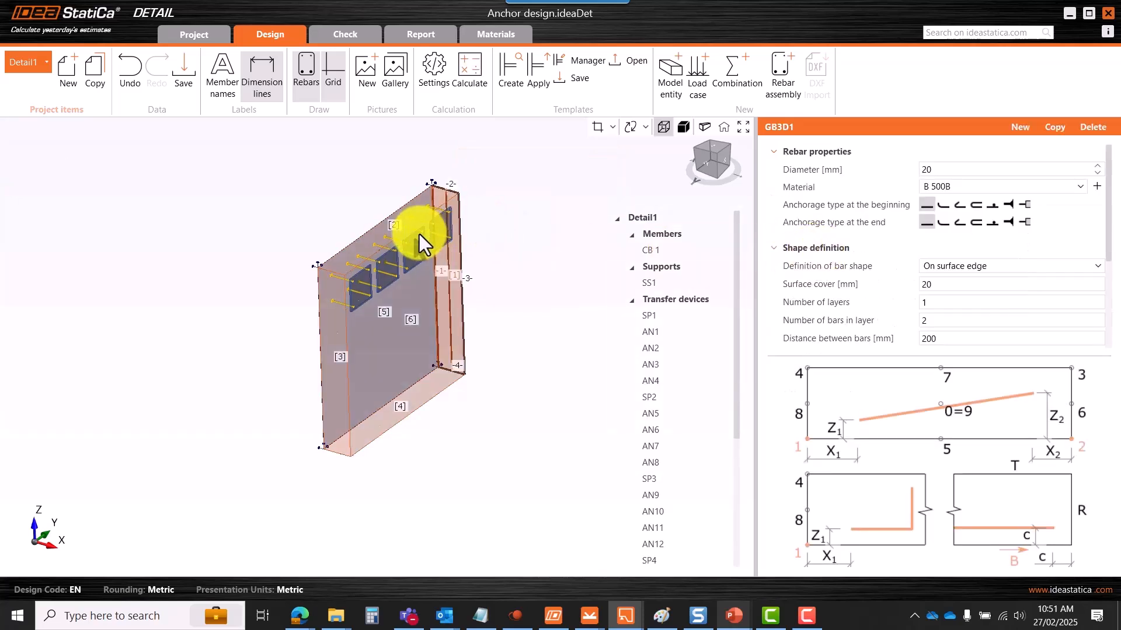
scroll(467, 209, up, 5)
scroll(467, 209, down, 5)
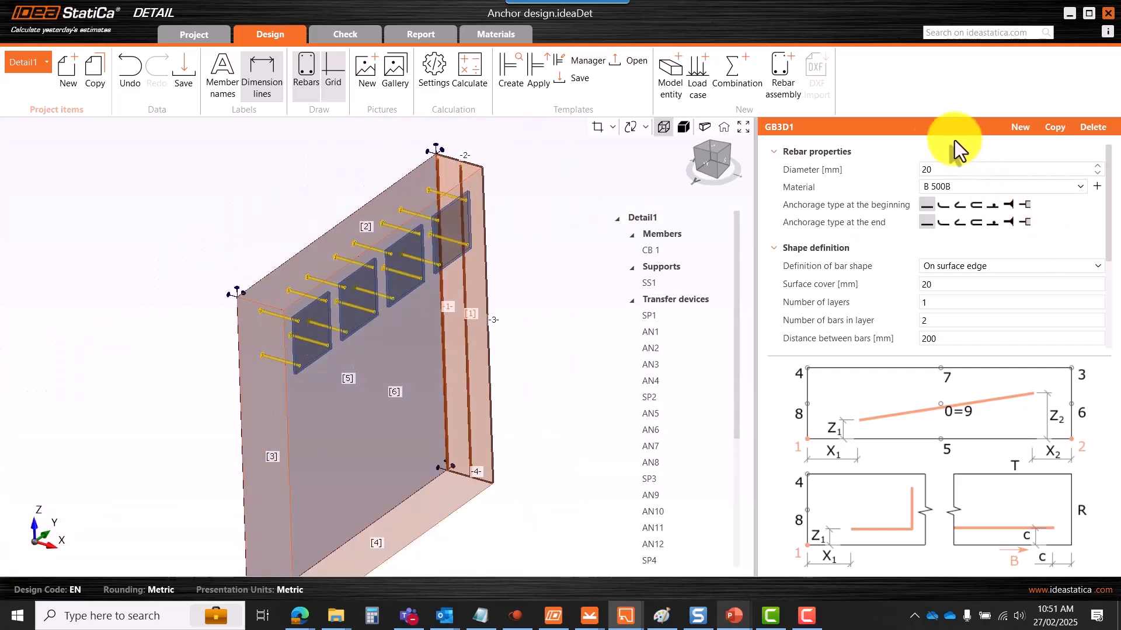
drag(758, 218, 713, 217)
scroll(396, 207, down, 3)
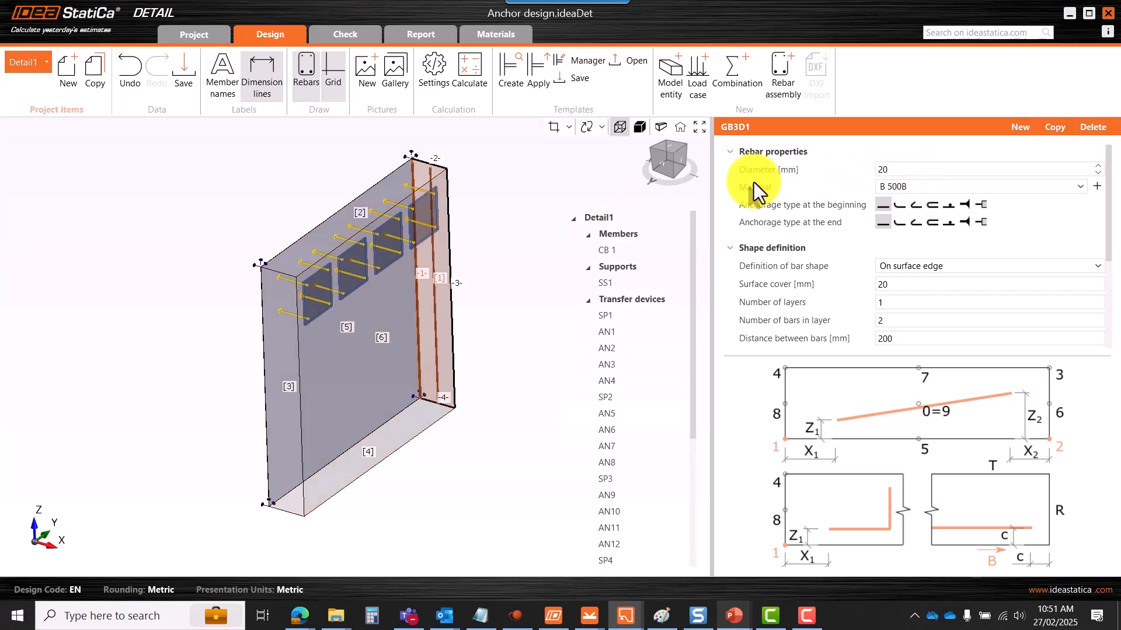
click(960, 192)
click(958, 191)
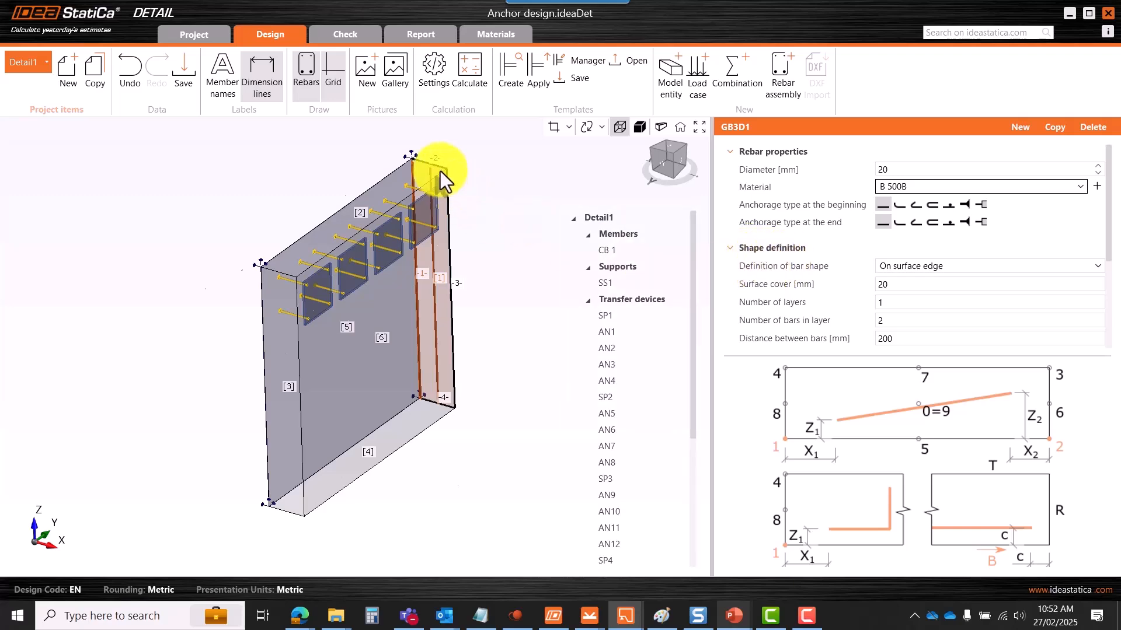
- Give the GB3D1 bars a standard bend anchorage and bring up the bar shape definition
scroll(440, 170, up, 5)
scroll(390, 190, down, 5)
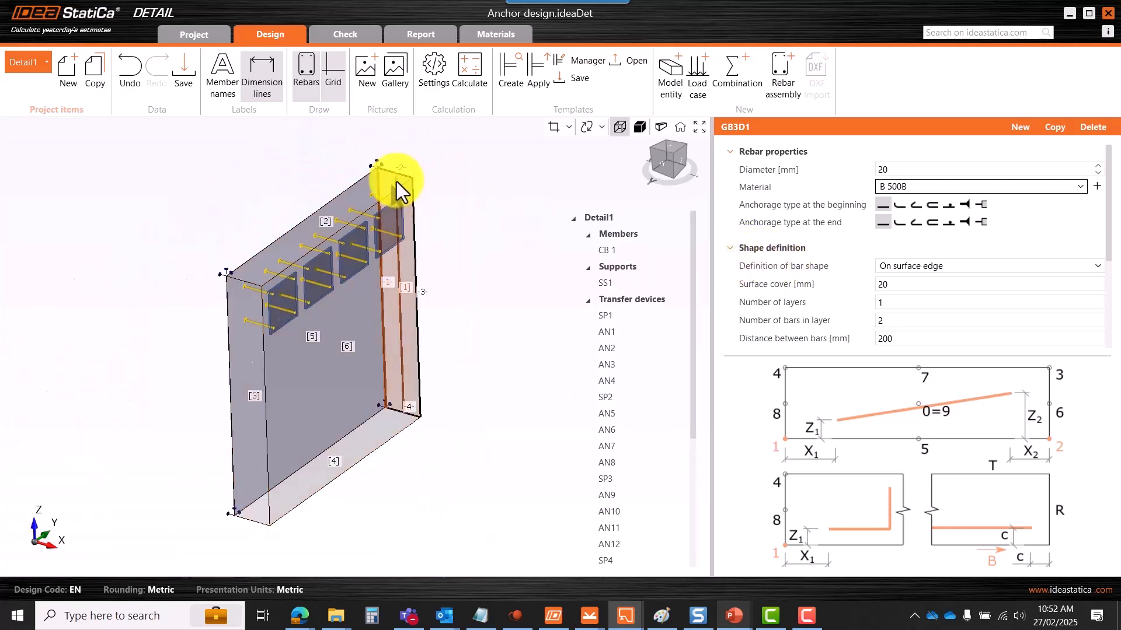
scroll(400, 430, up, 5)
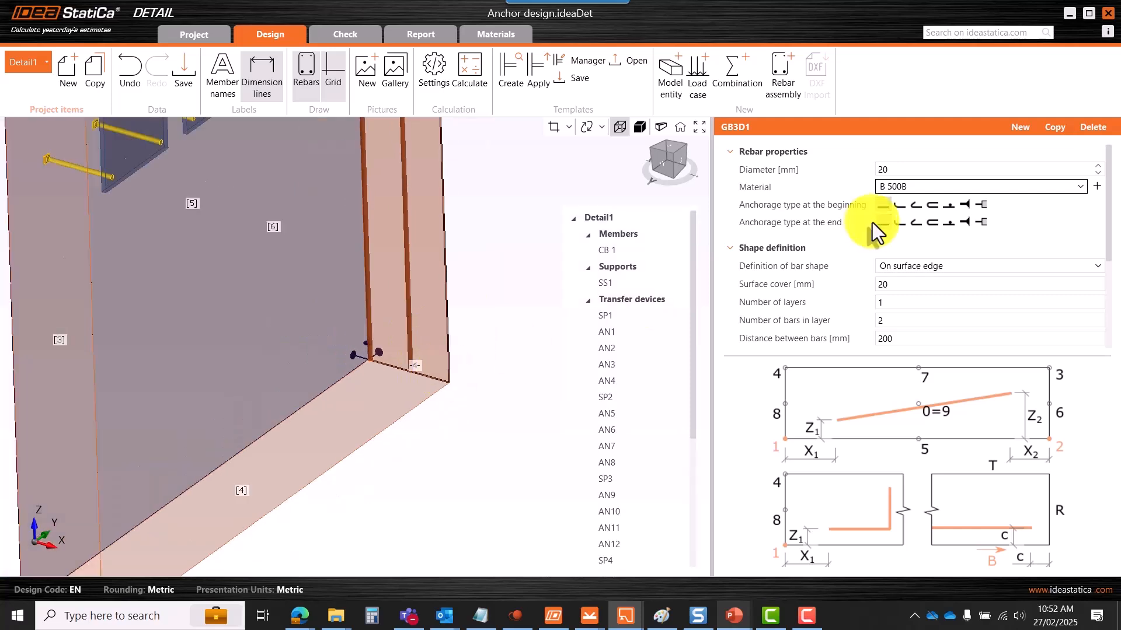
click(899, 222)
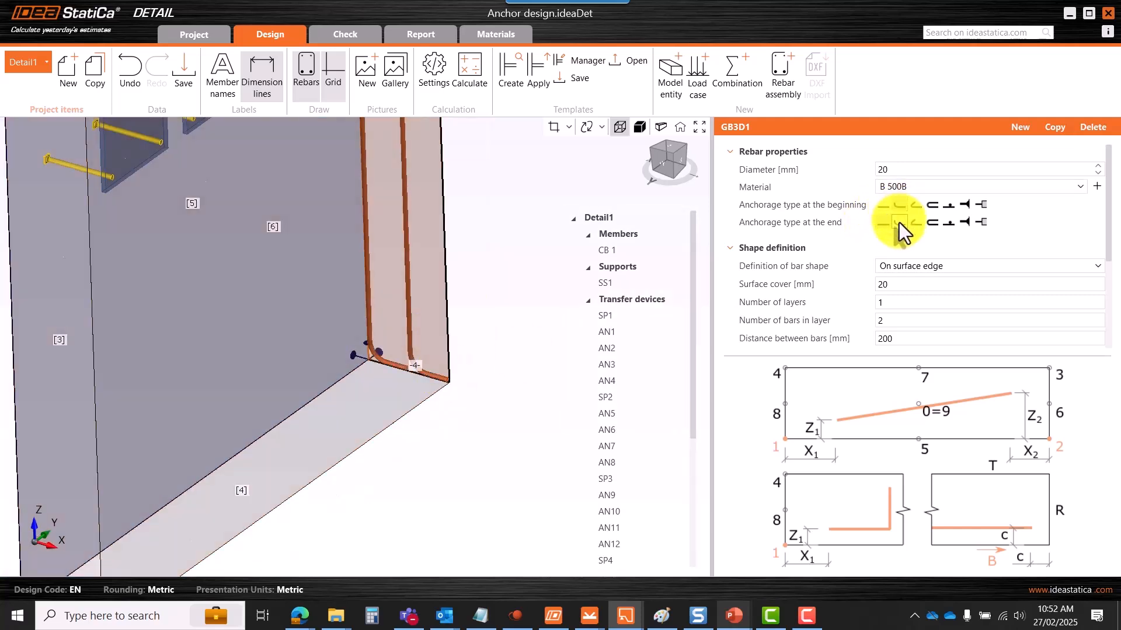
scroll(434, 371, up, 5)
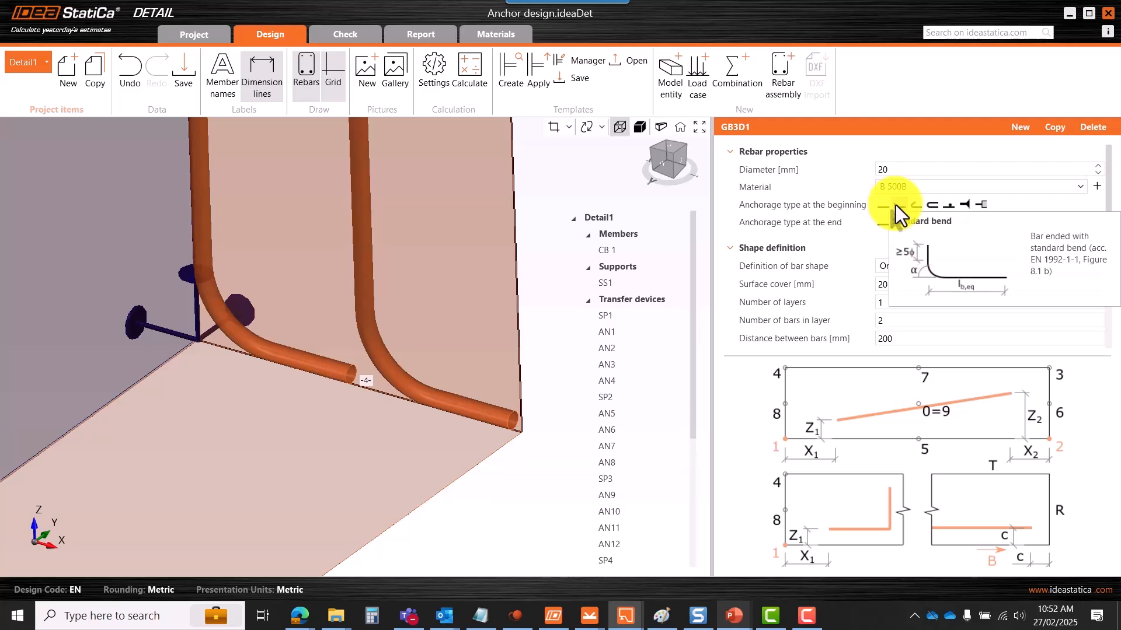
scroll(522, 423, down, 5)
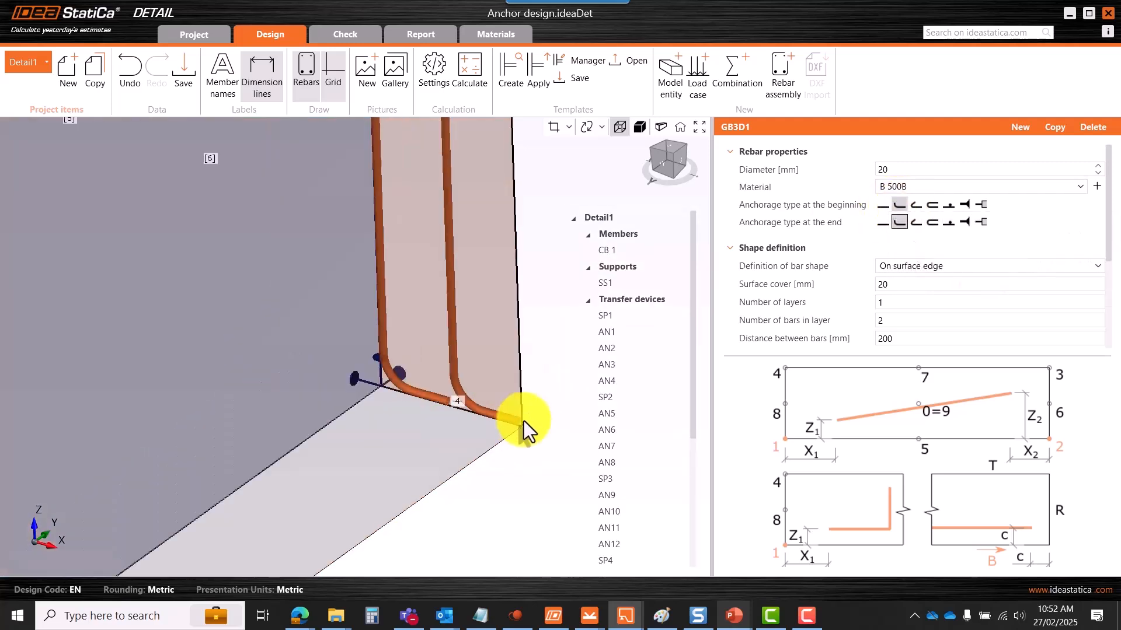
scroll(508, 250, down, 6)
scroll(496, 220, up, 3)
scroll(495, 220, down, 2)
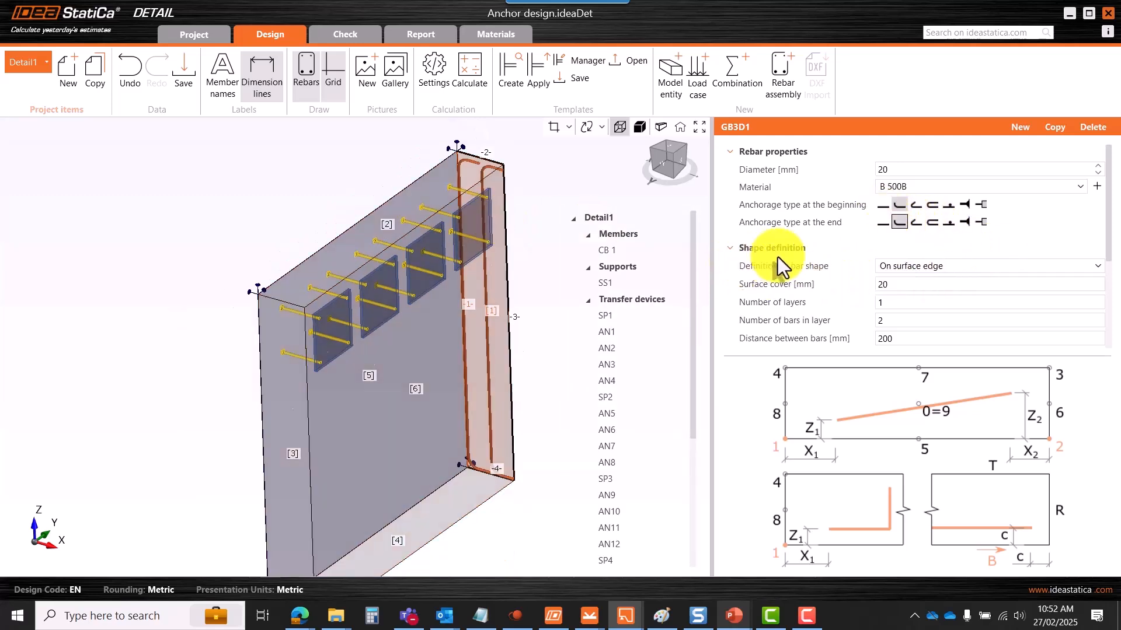
click(902, 270)
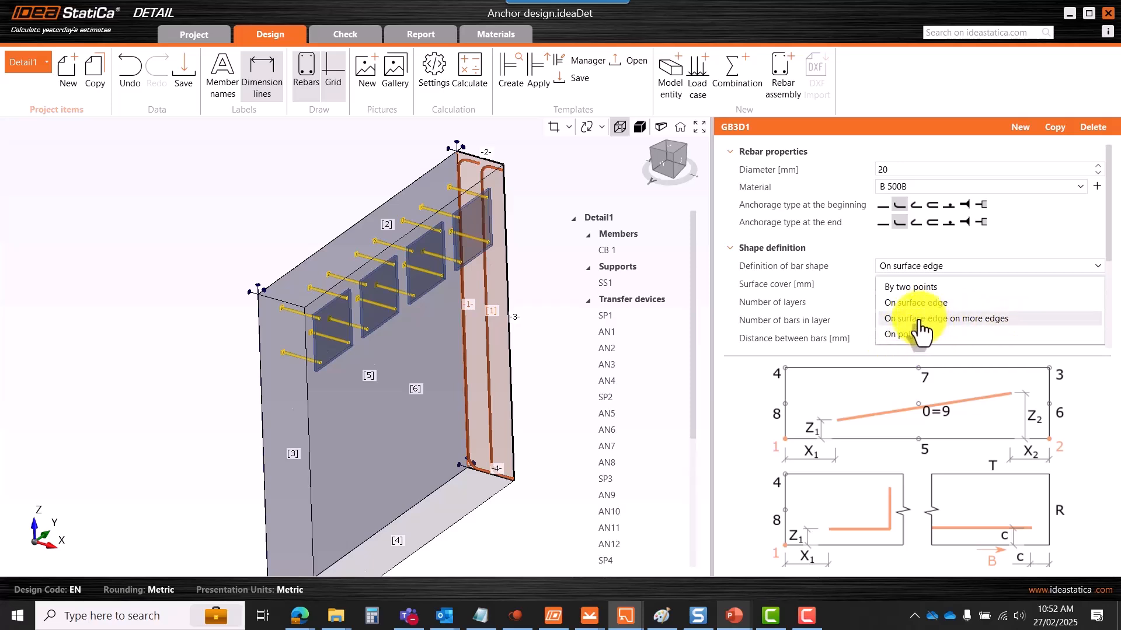
- Lay the GB3D1 bars on surface edges over more edges, with a 50 mm surface cover
click(920, 320)
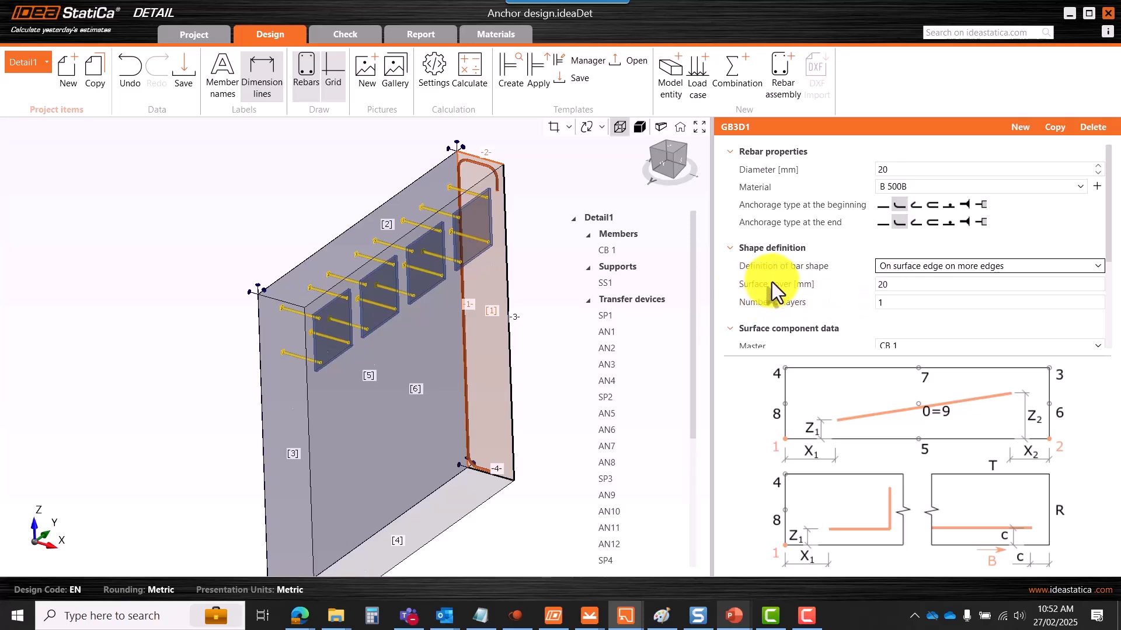
click(670, 148)
scroll(392, 188, up, 5)
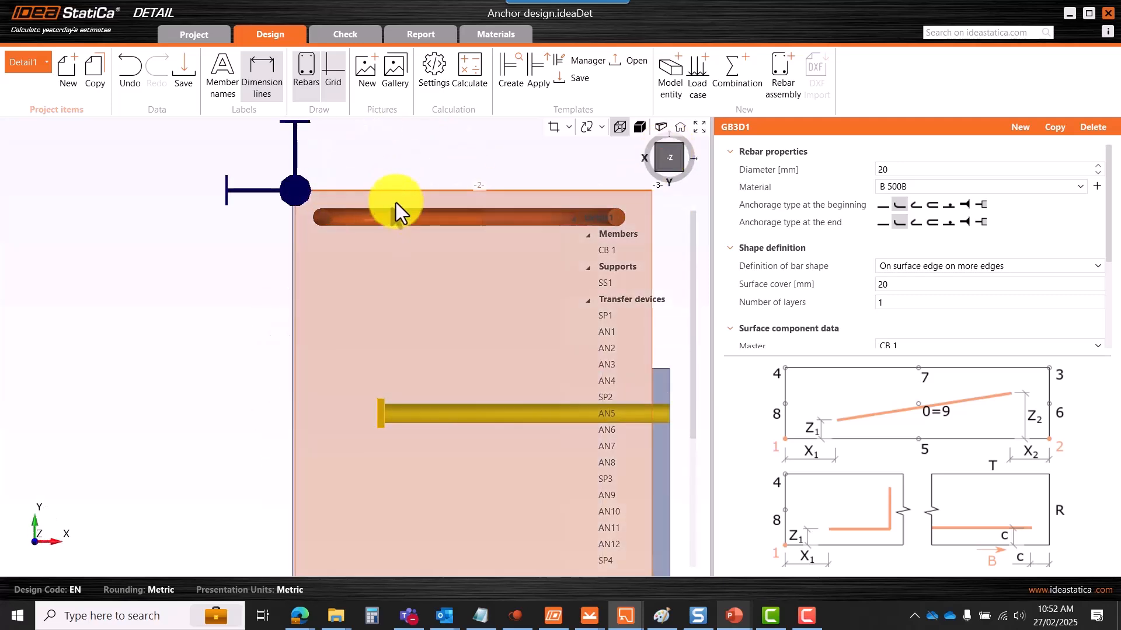
scroll(396, 200, down, 3)
double_click(891, 286)
text(50)
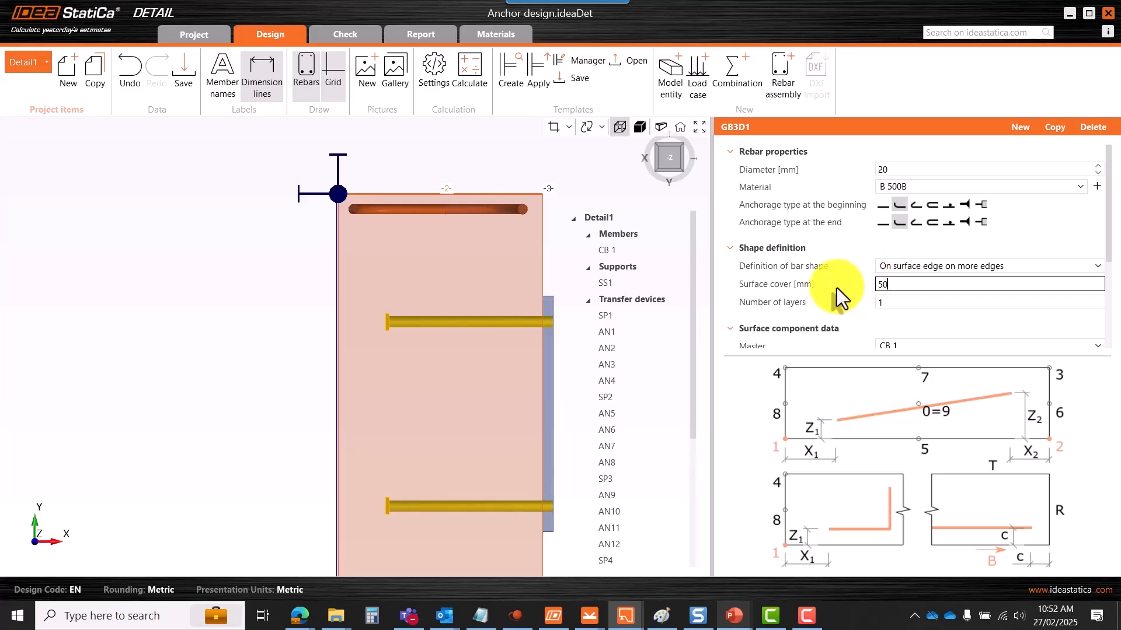
key(Tab)
key(shift+Tab)
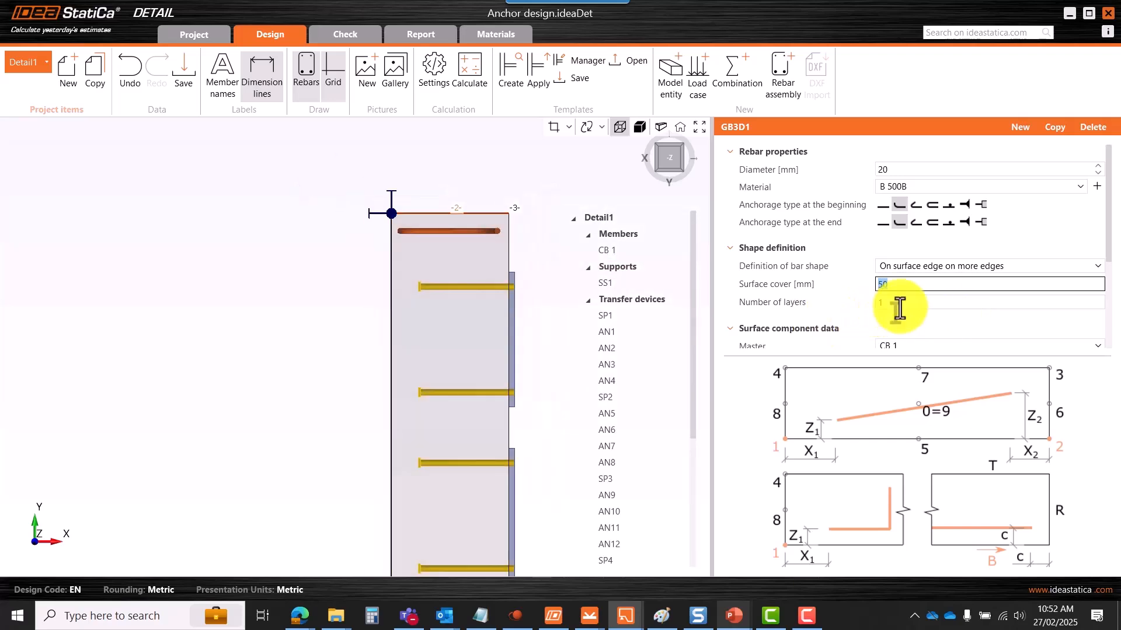
- Orbit the model, then reset it to the default orientation
right_drag(485, 337, 436, 262)
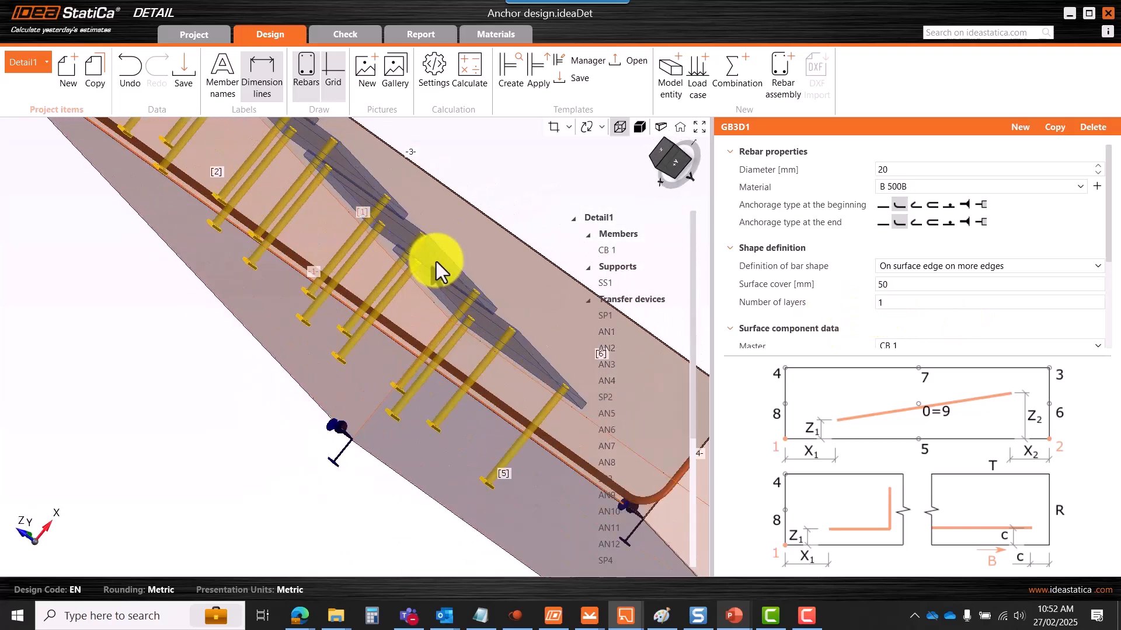
scroll(436, 262, down, 5)
click(680, 128)
scroll(461, 229, down, 3)
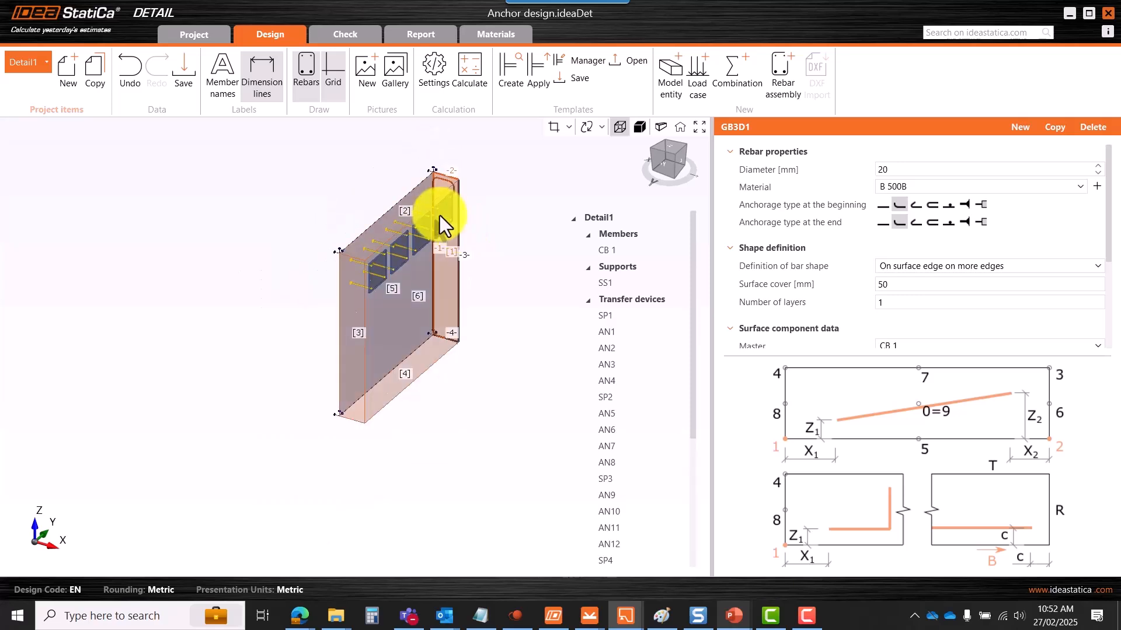
scroll(439, 215, up, 2)
click(878, 302)
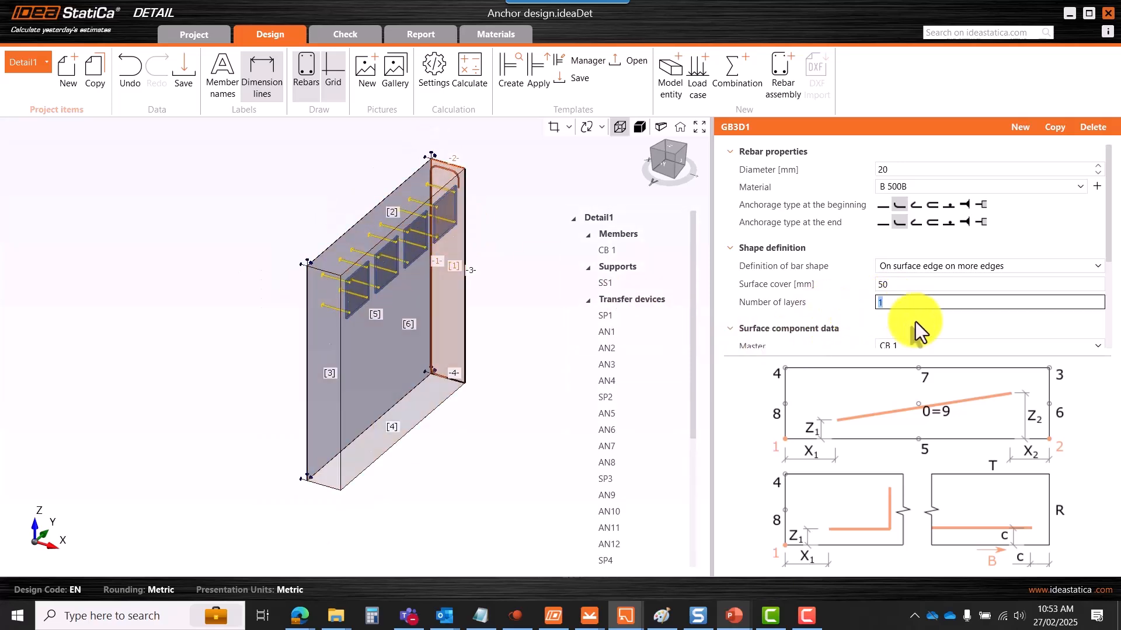
- Try 2 and then 8 as the number of layers for bar set GB3D1
scroll(914, 321, down, 3)
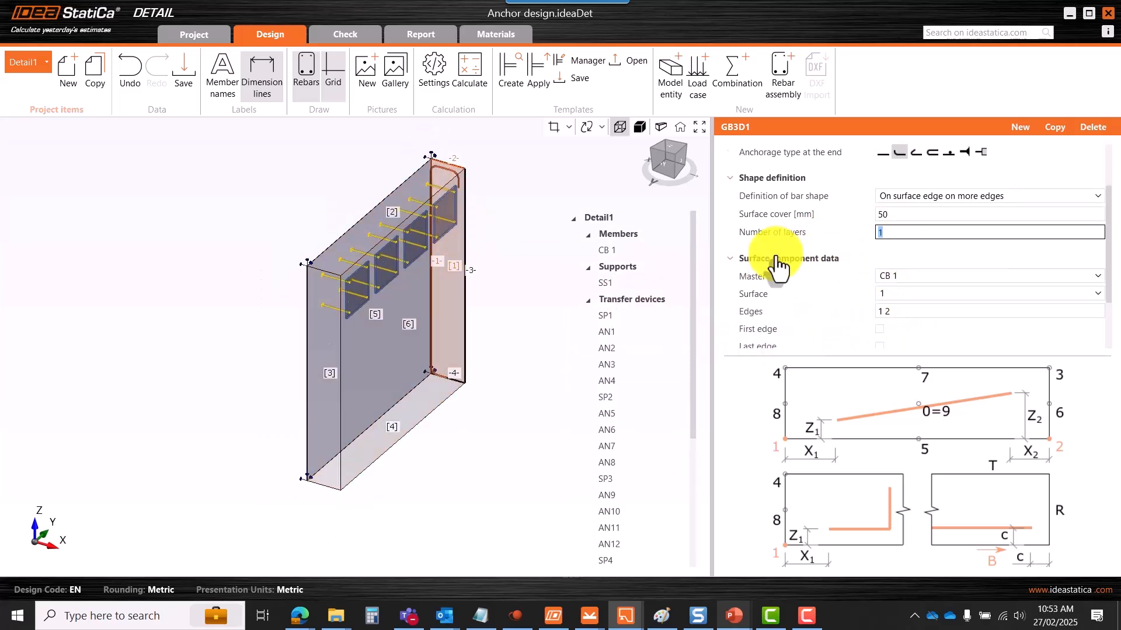
scroll(442, 187, up, 4)
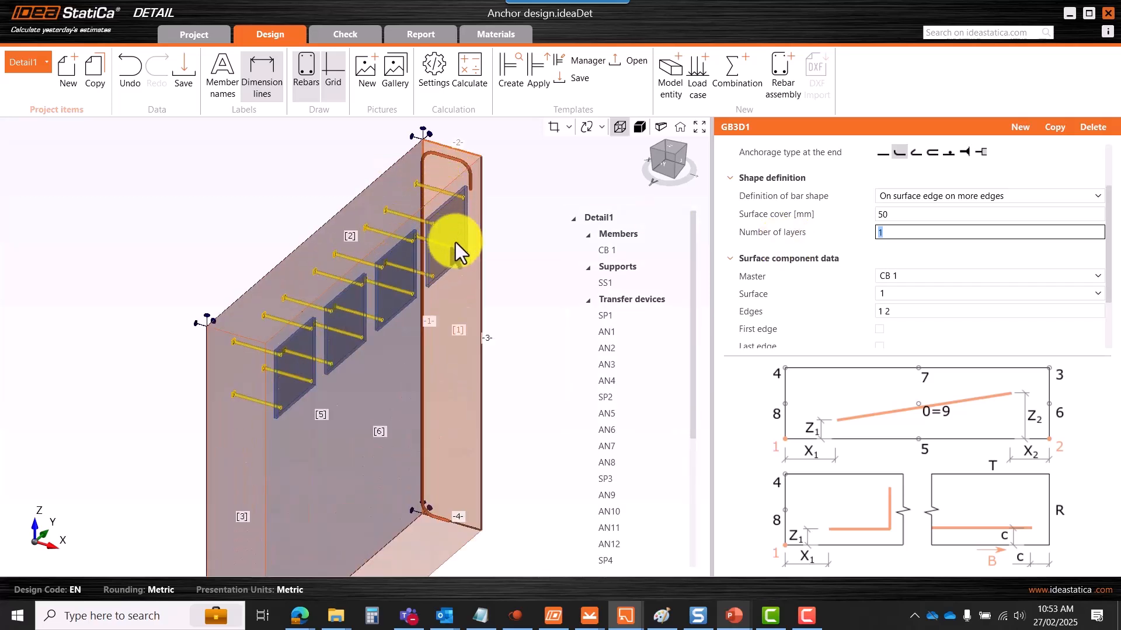
scroll(460, 268, down, 2)
double_click(891, 233)
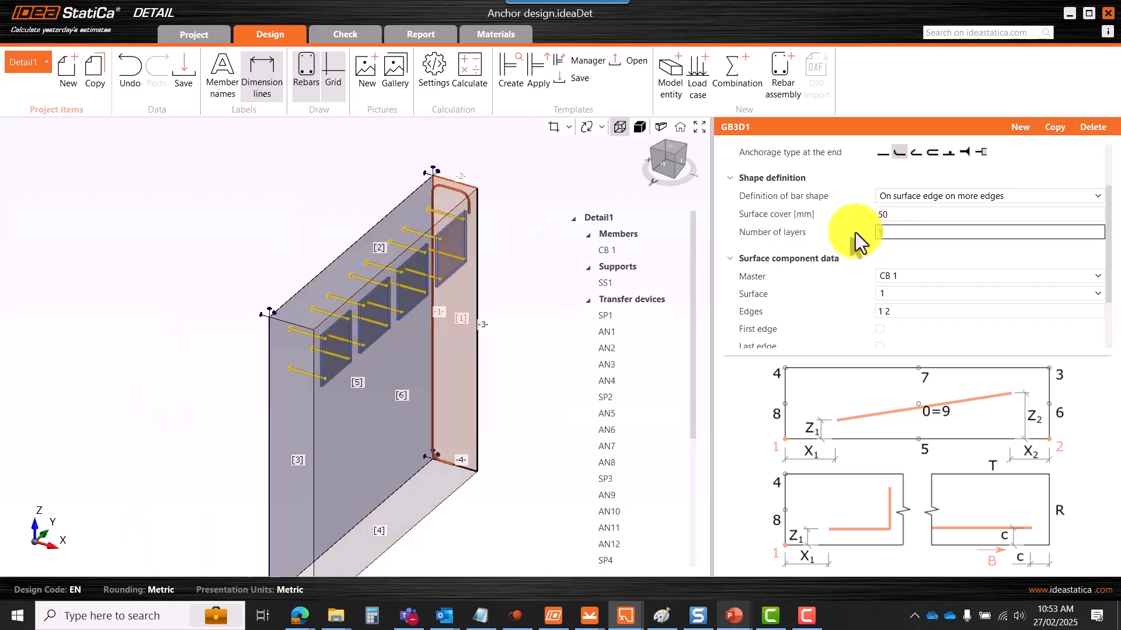
text(2)
key(Return)
scroll(432, 211, up, 3)
scroll(443, 208, down, 2)
double_click(907, 234)
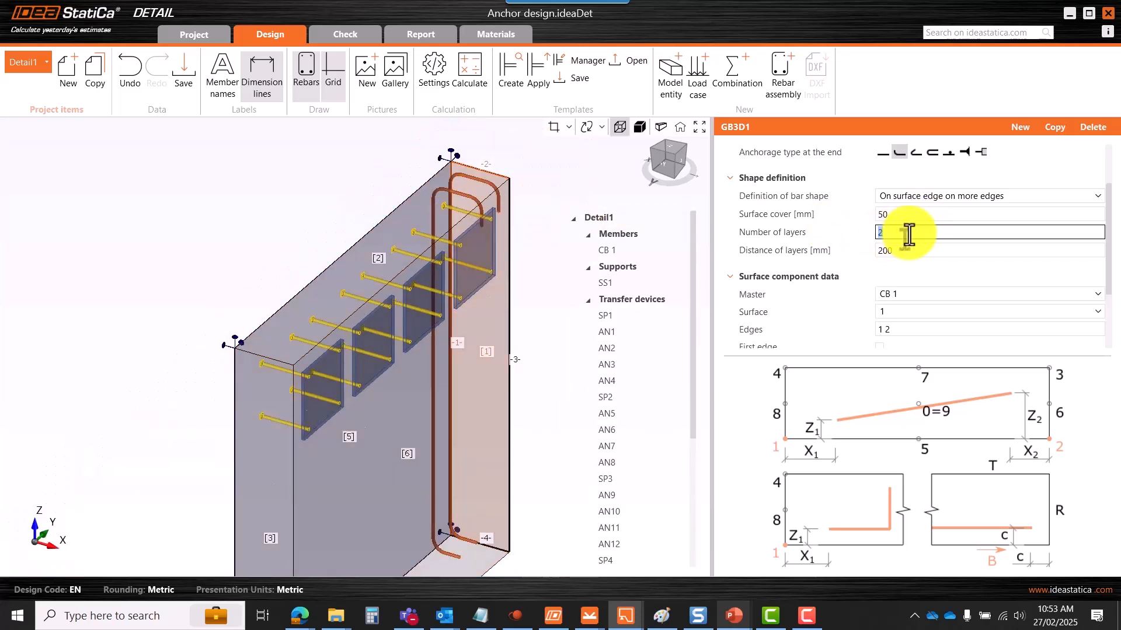
key(BackSpace)
key(Tab)
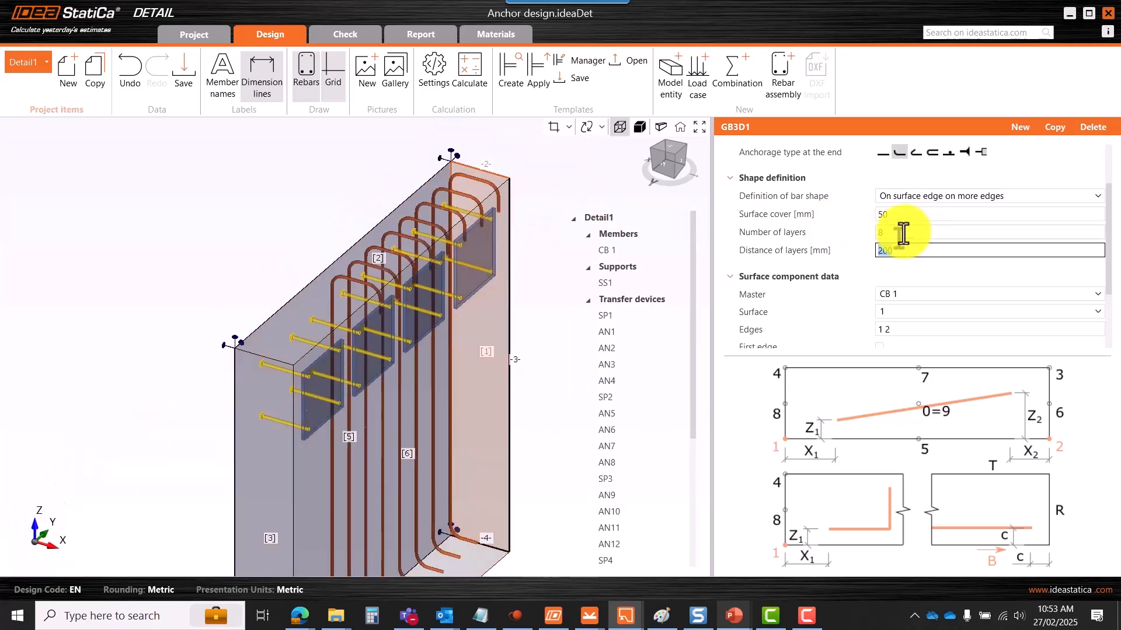
- Space the GB3D1 layers 250 mm apart and set the layer count to 12
click(906, 234)
click(897, 255)
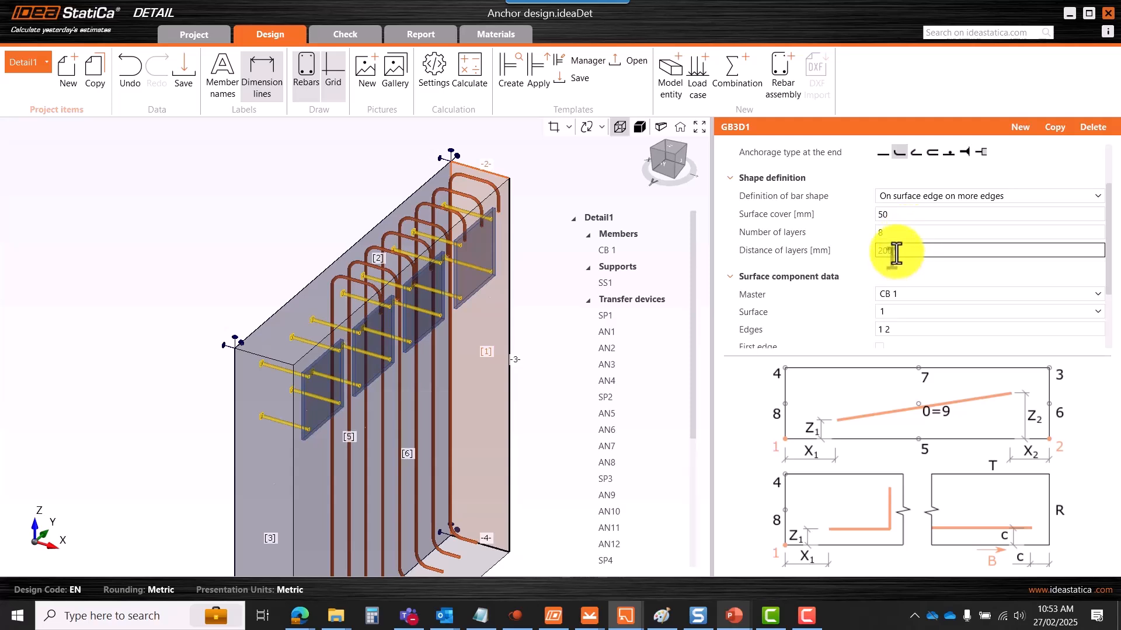
text(250)
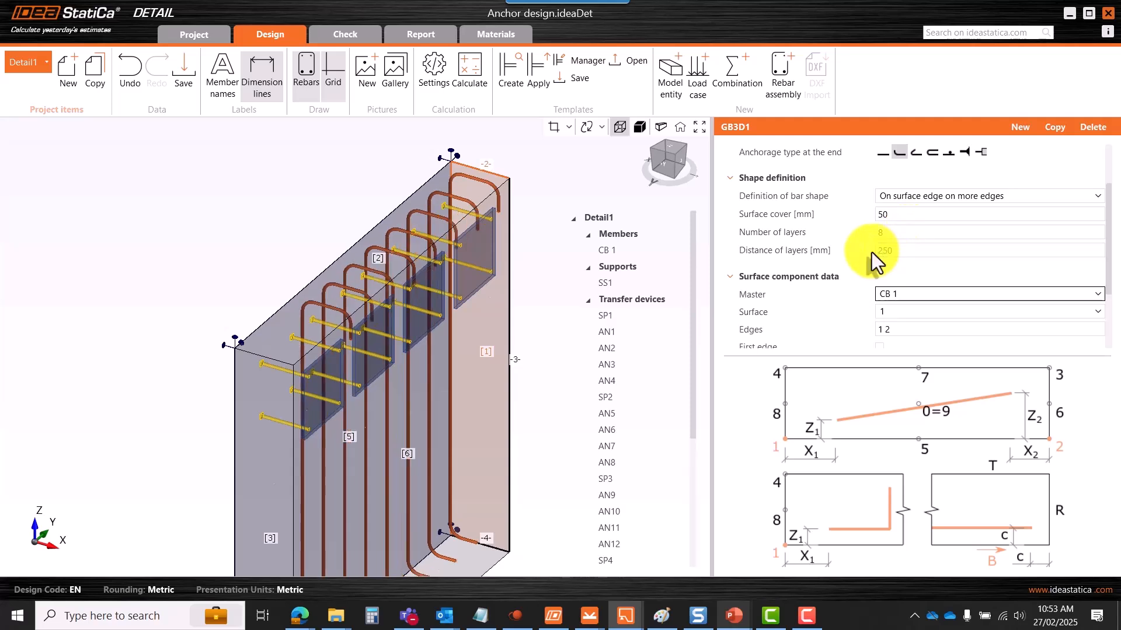
click(880, 233)
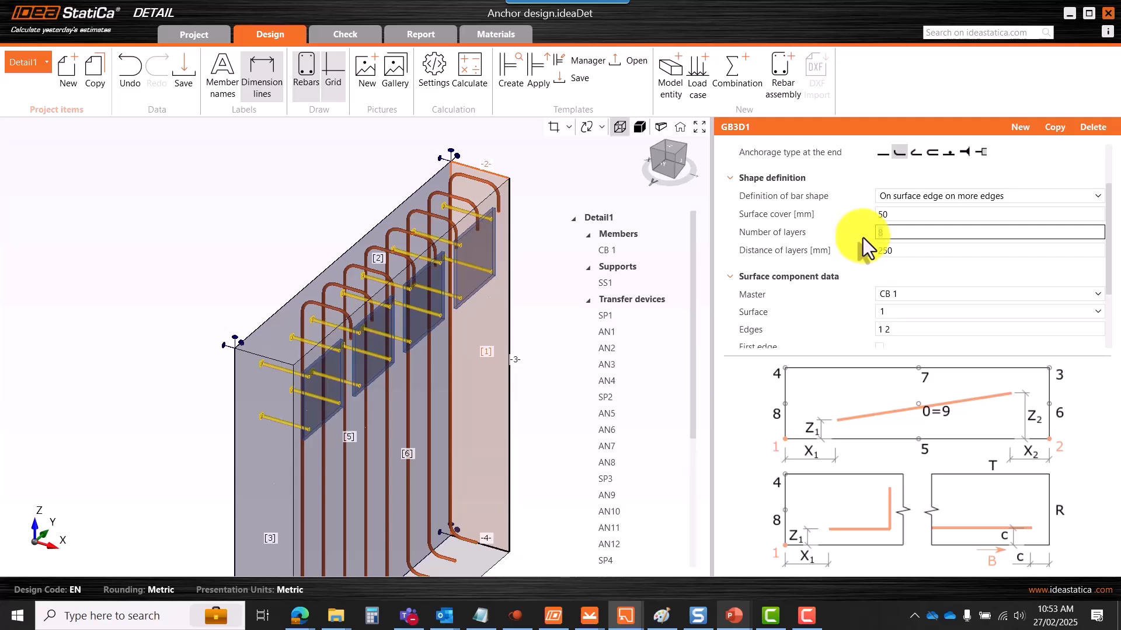
text(12)
key(Tab)
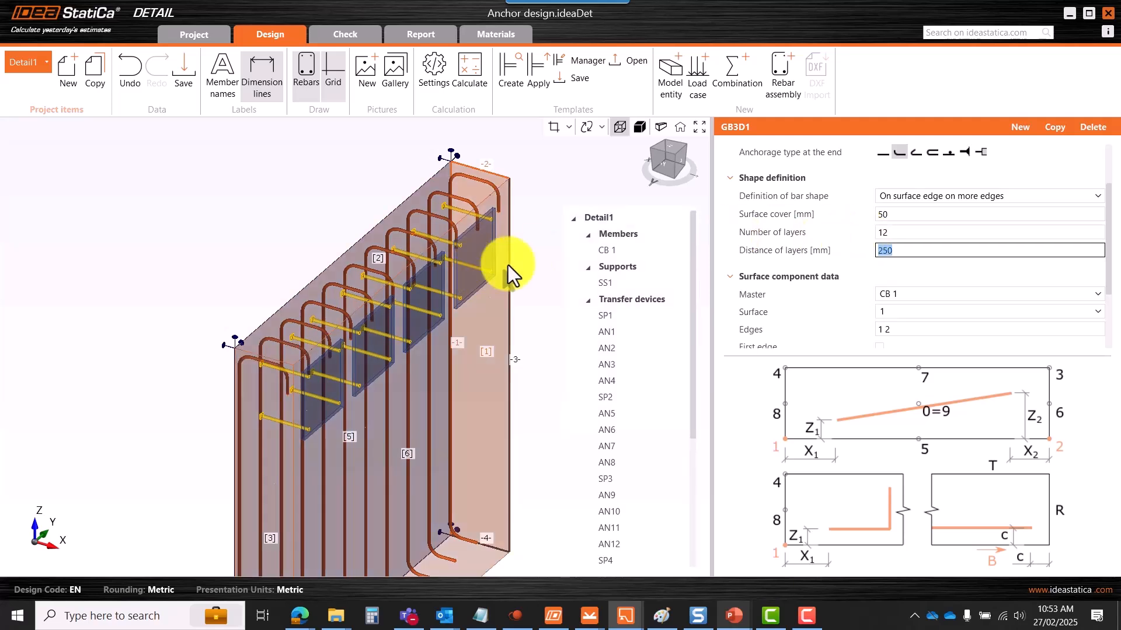
scroll(487, 266, down, 5)
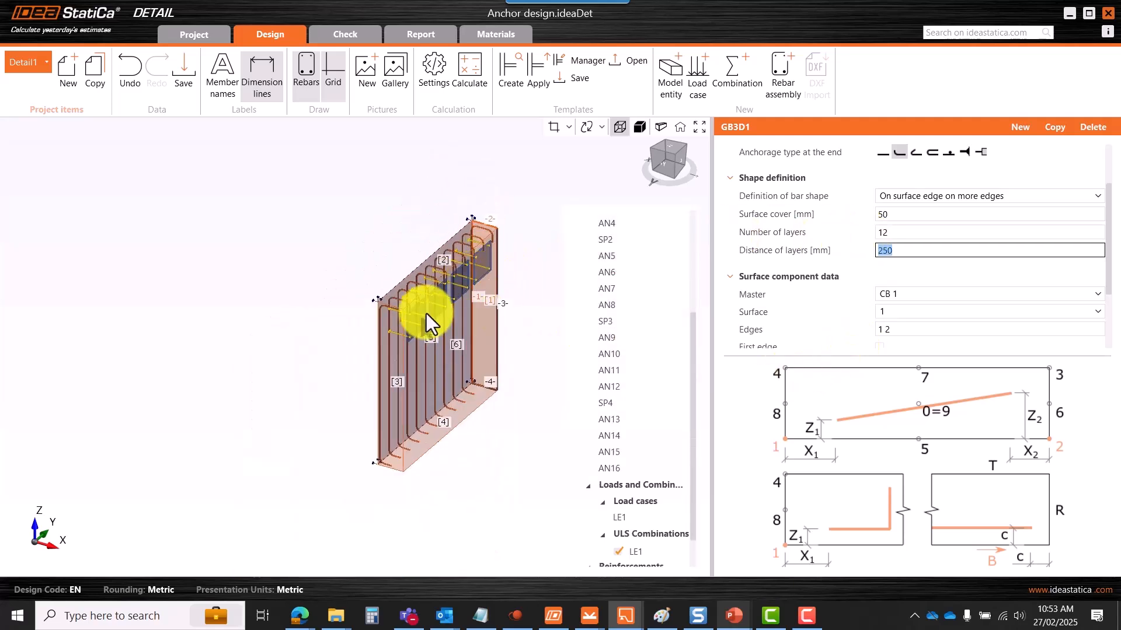
scroll(498, 270, up, 5)
scroll(490, 283, down, 3)
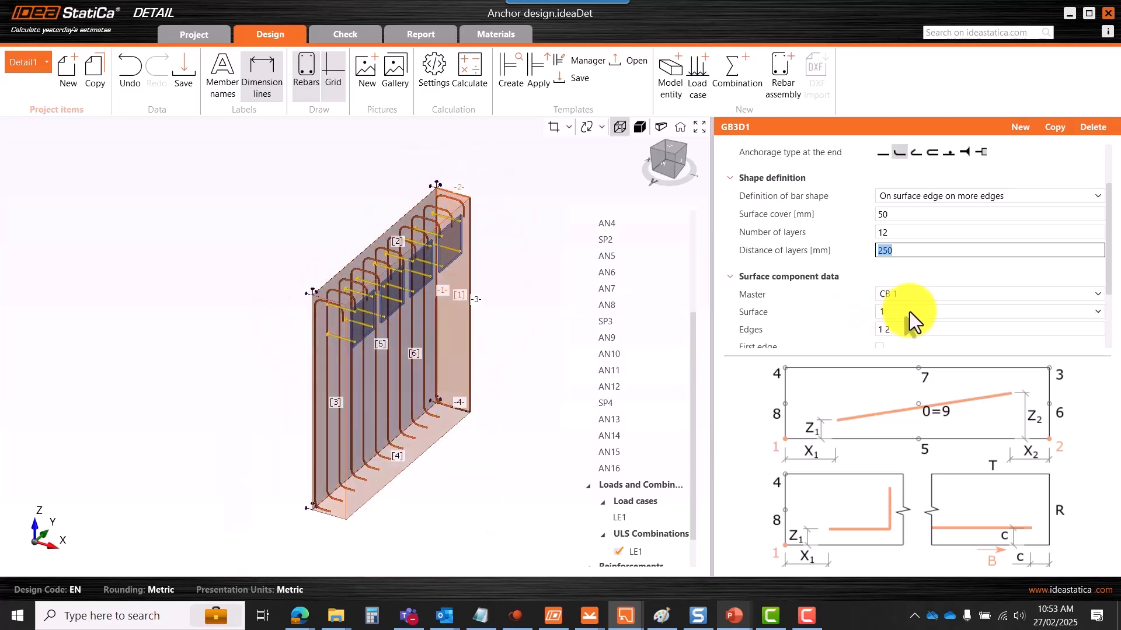
scroll(1107, 304, down, 2)
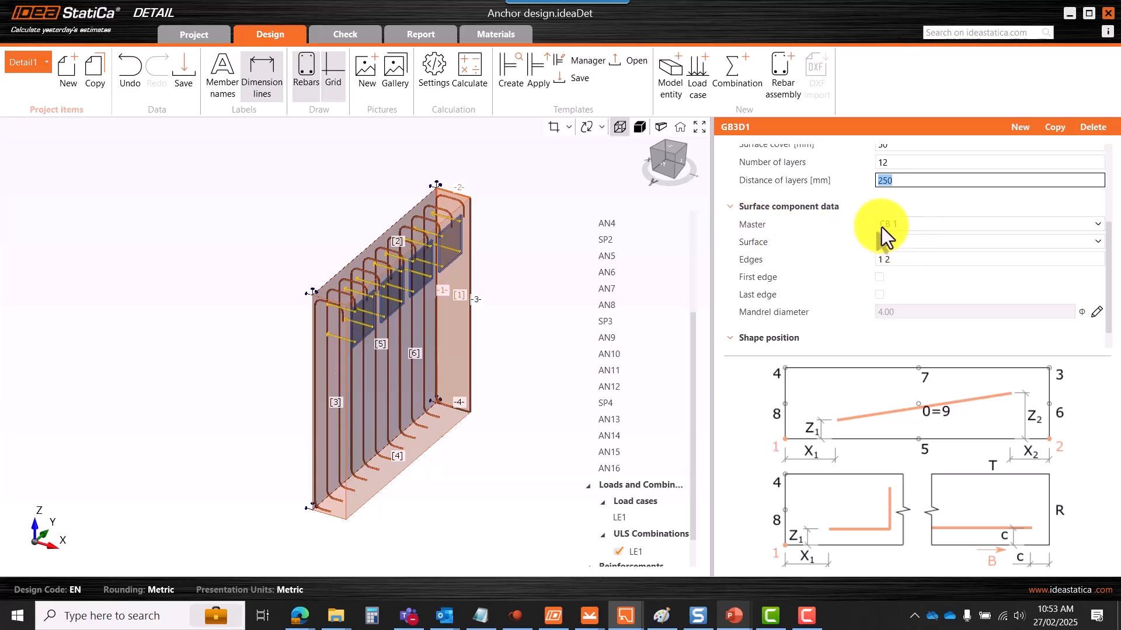
scroll(444, 287, up, 3)
scroll(425, 296, down, 3)
click(922, 229)
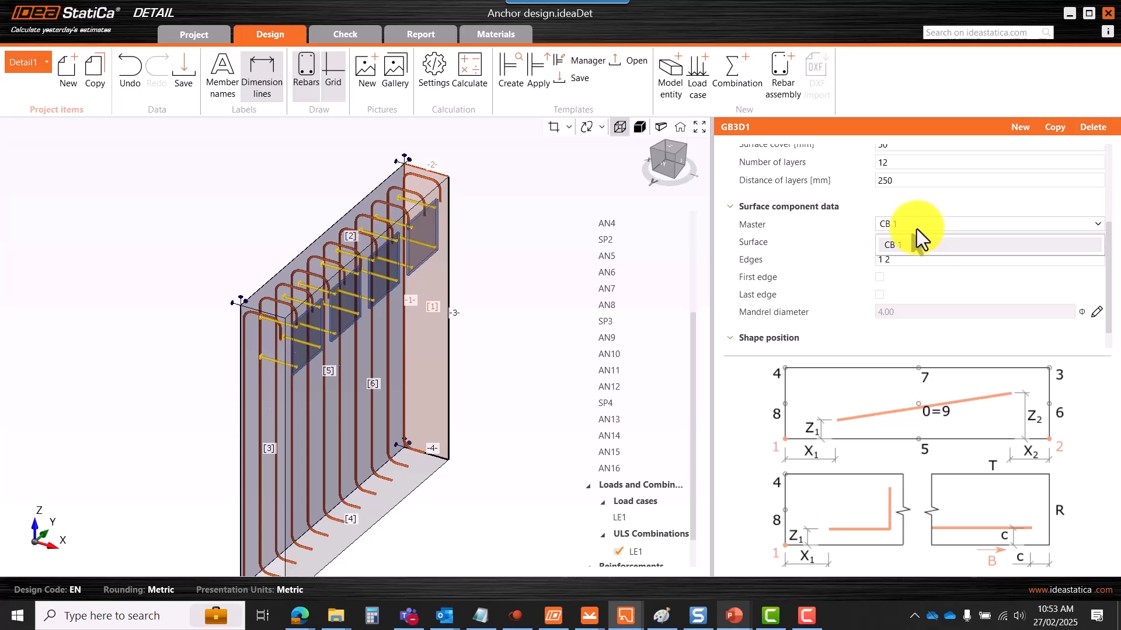
- Attach GB3D1 to master block CB 1, surface 1, and orbit to check the U-bars
click(916, 228)
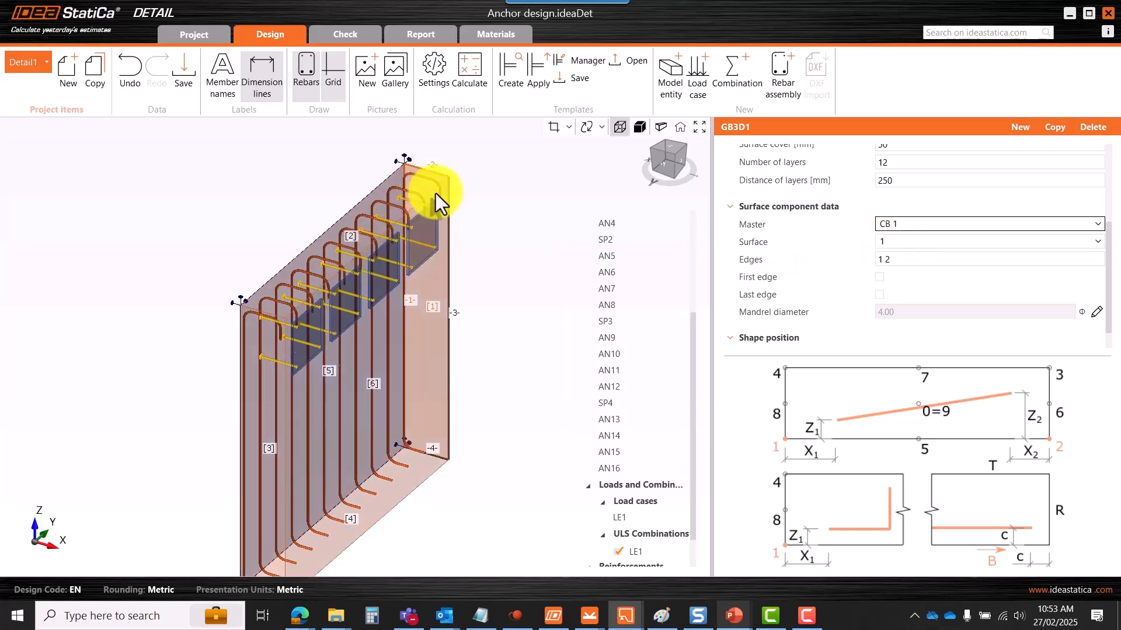
right_drag(507, 299, 457, 292)
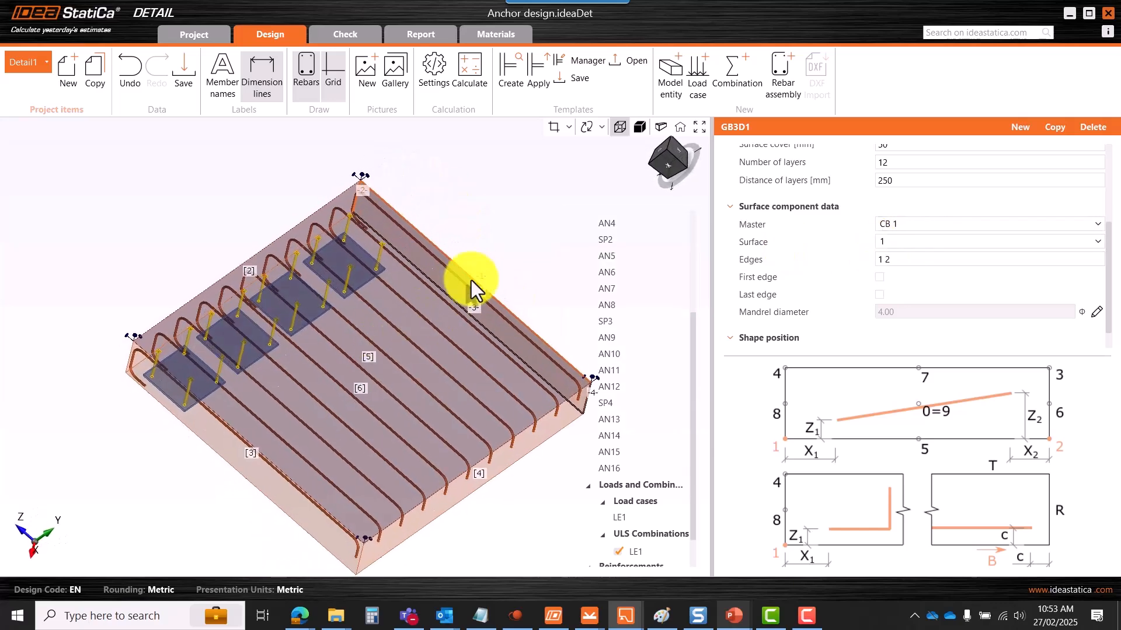
scroll(467, 310, up, 5)
scroll(453, 328, down, 7)
right_drag(327, 299, 425, 275)
scroll(443, 263, up, 4)
scroll(443, 262, down, 5)
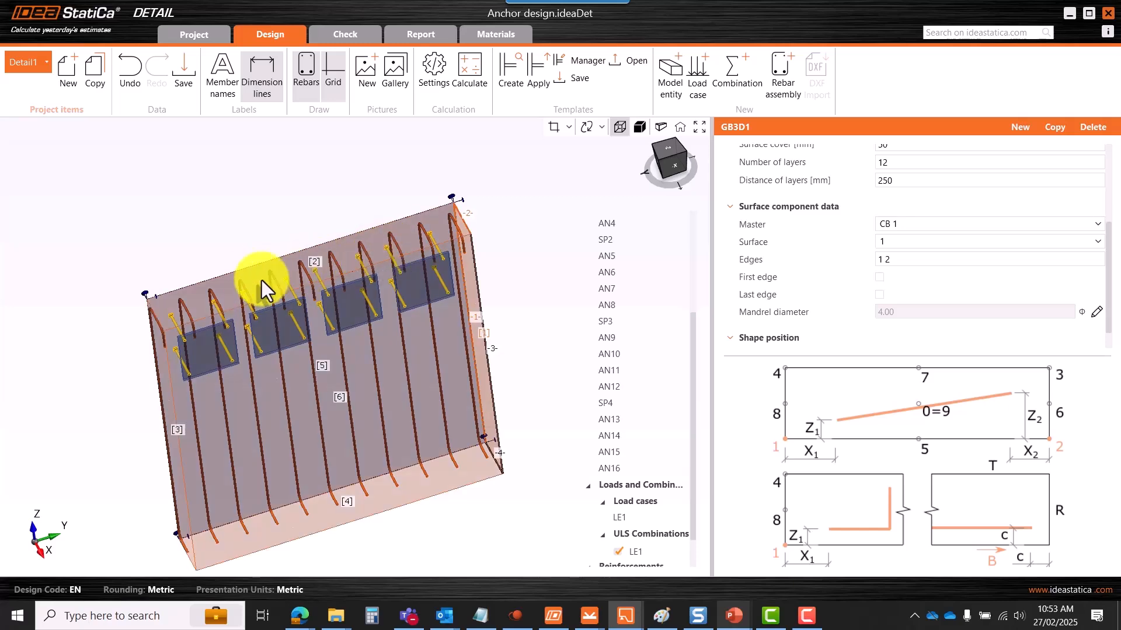
right_drag(438, 343, 423, 294)
scroll(538, 251, down, 3)
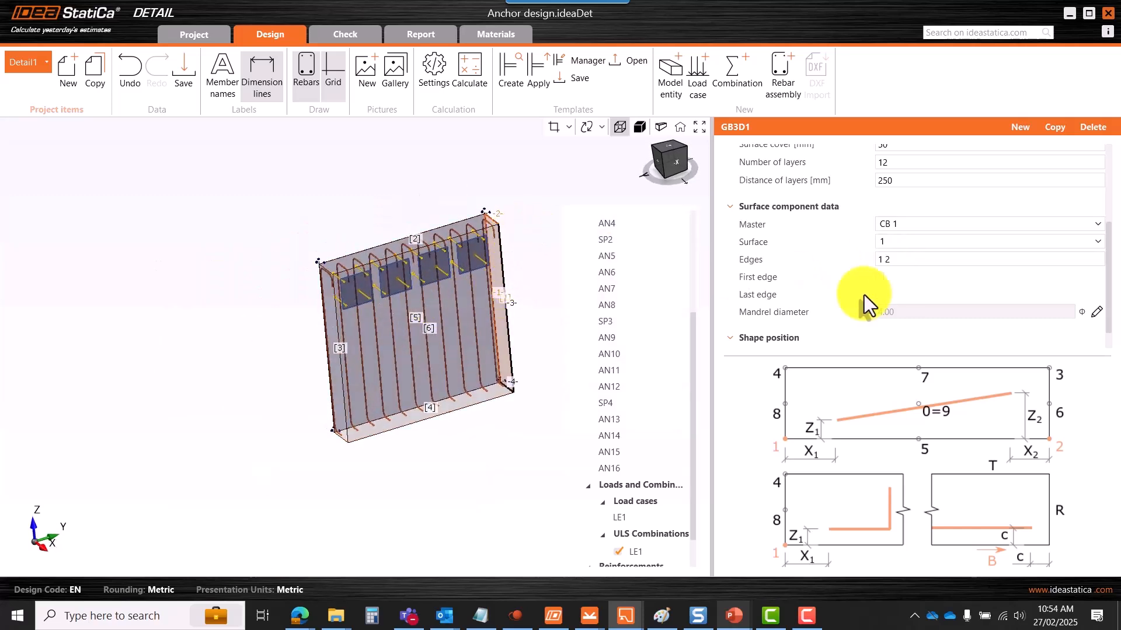
scroll(505, 234, up, 5)
scroll(508, 245, down, 4)
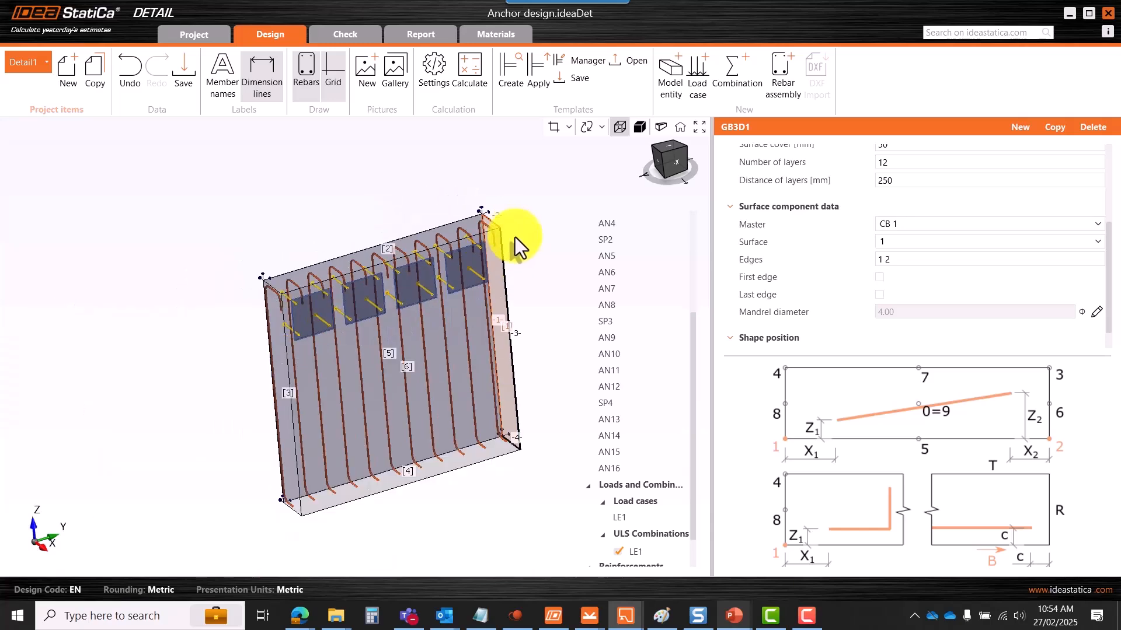
scroll(520, 328, up, 5)
scroll(488, 334, down, 3)
right_drag(488, 333, 519, 349)
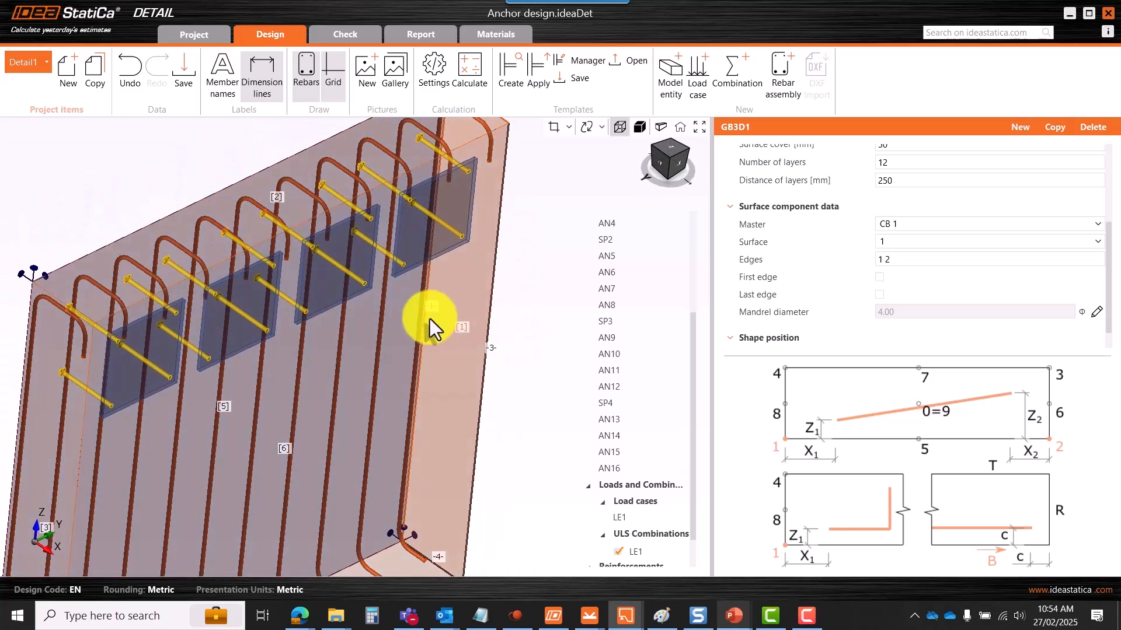
scroll(433, 314, down, 2)
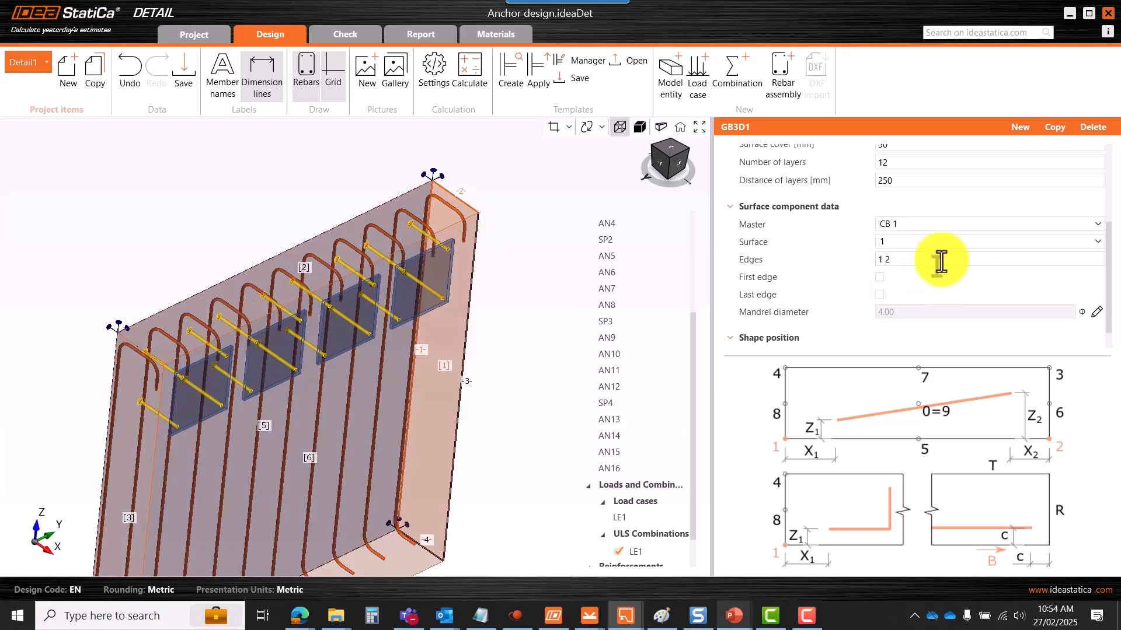
- Extend the GB3D1 edge list to 1 2 3 4 so the bars close into stirrups
click(915, 259)
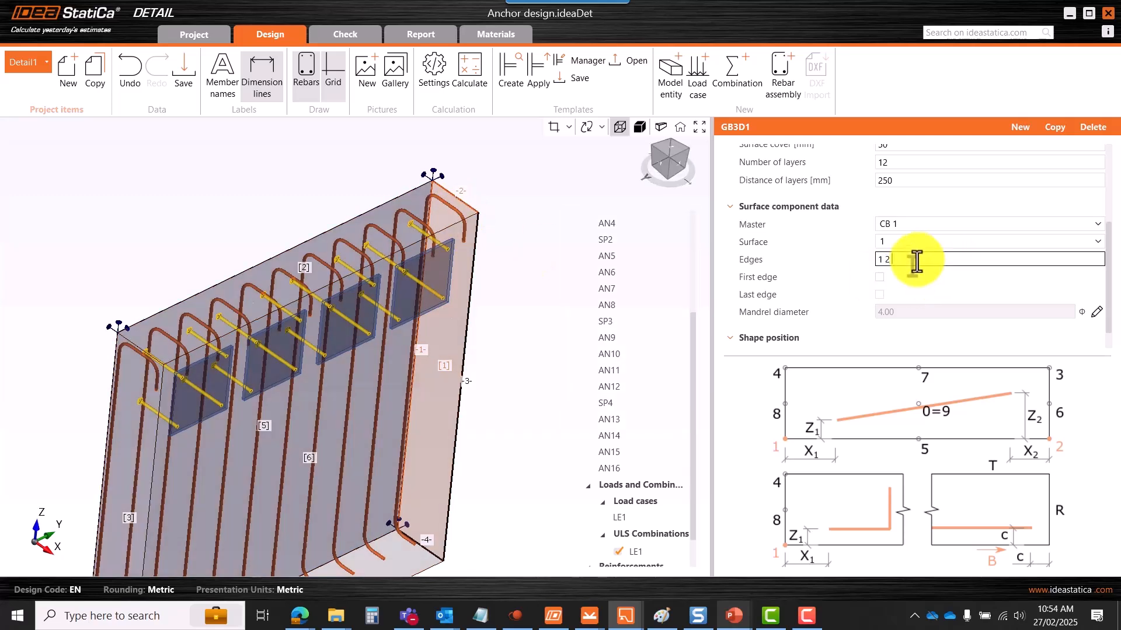
scroll(479, 356, down, 3)
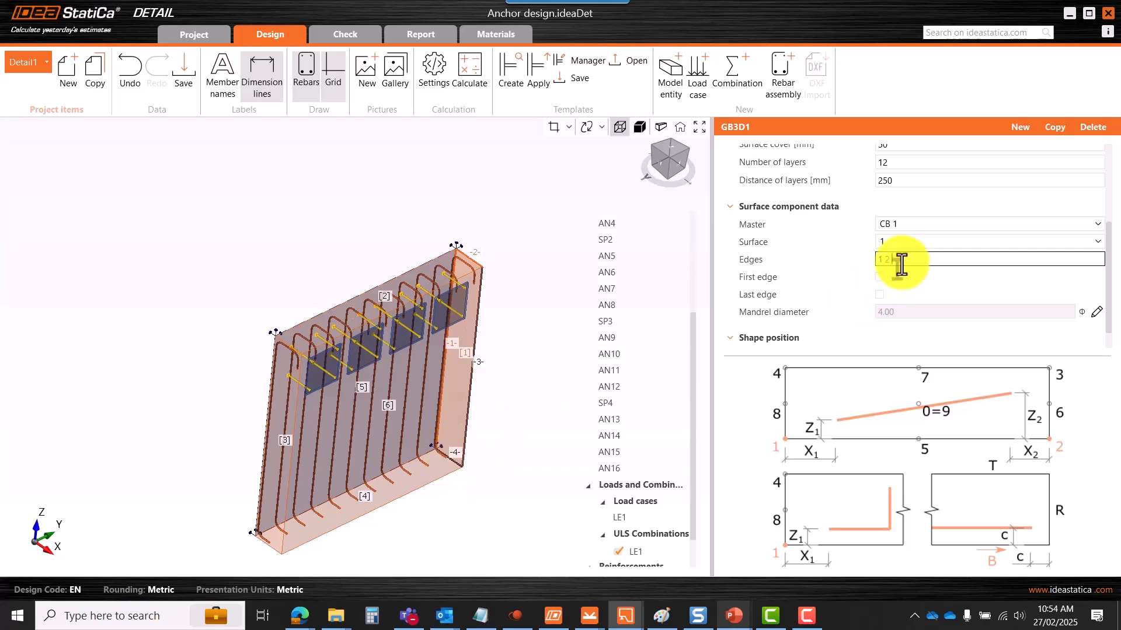
text(3 4)
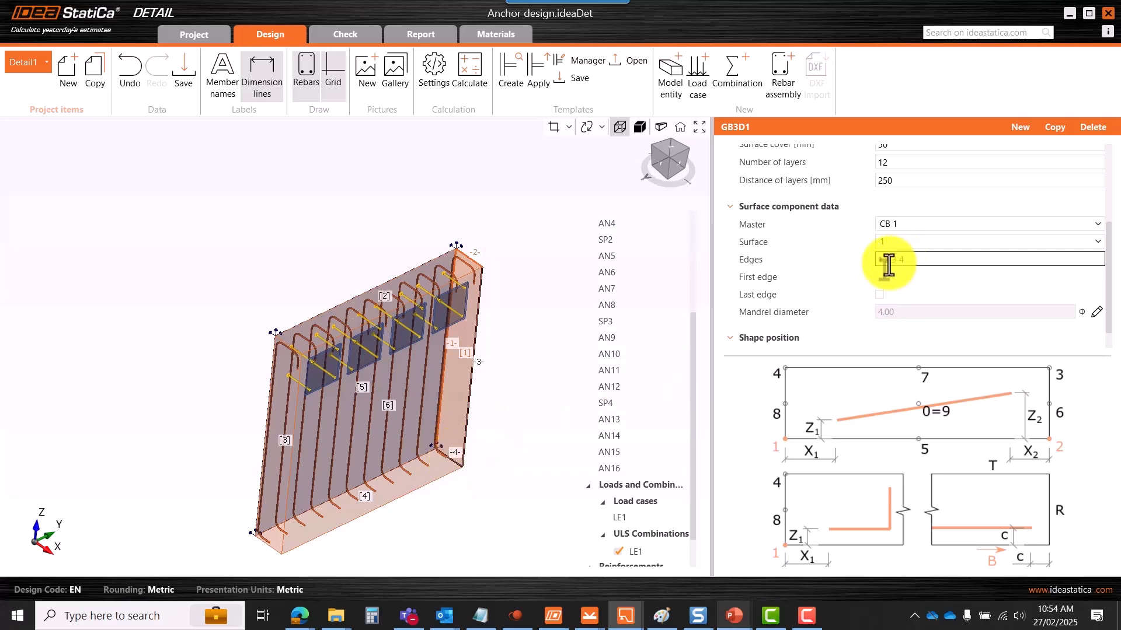
key(Return)
scroll(463, 283, up, 5)
scroll(479, 259, down, 4)
- Orbit the model from several sides to inspect the closed stirrup cage
middle_drag(497, 304, 397, 263)
scroll(397, 262, down, 2)
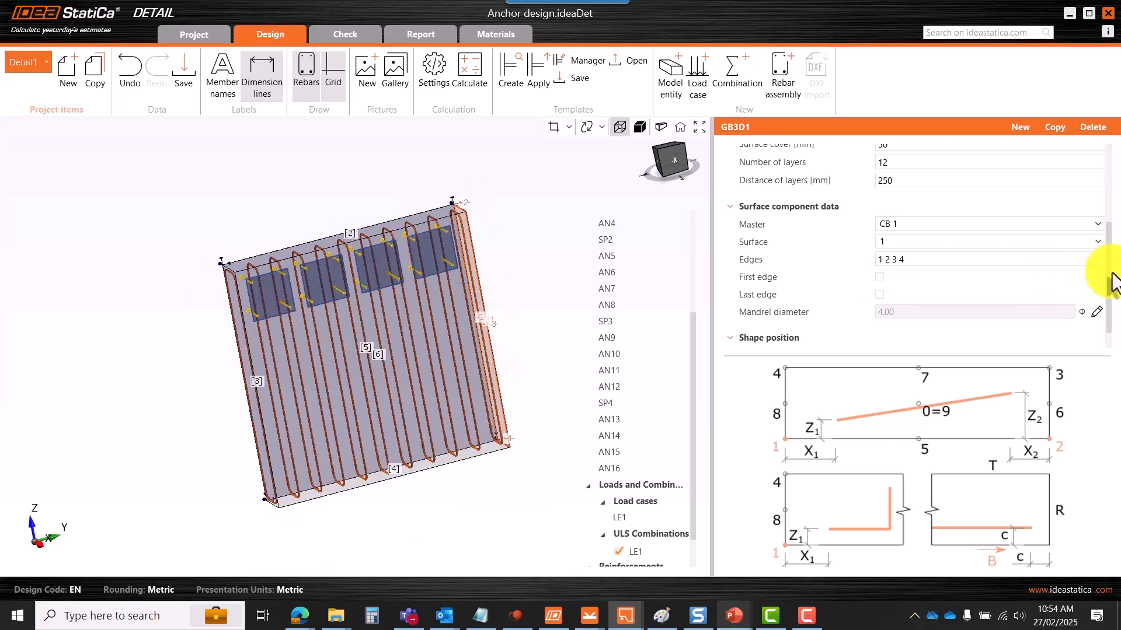
drag(1108, 282, 1109, 327)
drag(1103, 282, 1106, 185)
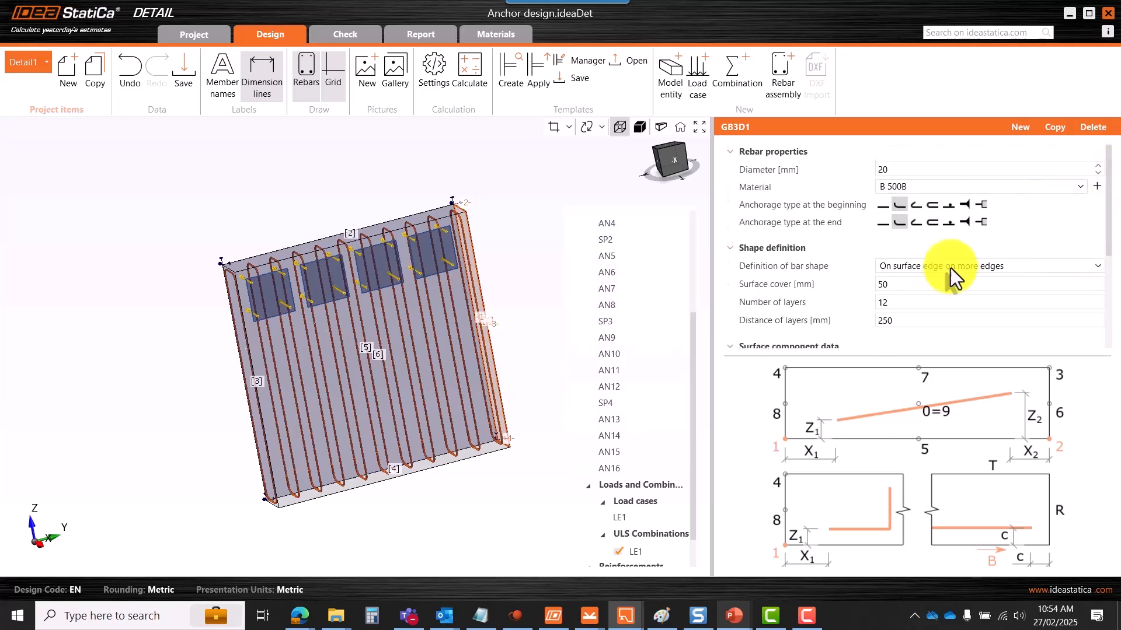
scroll(459, 280, down, 4)
middle_drag(431, 317, 410, 300)
scroll(414, 298, up, 5)
scroll(418, 297, down, 4)
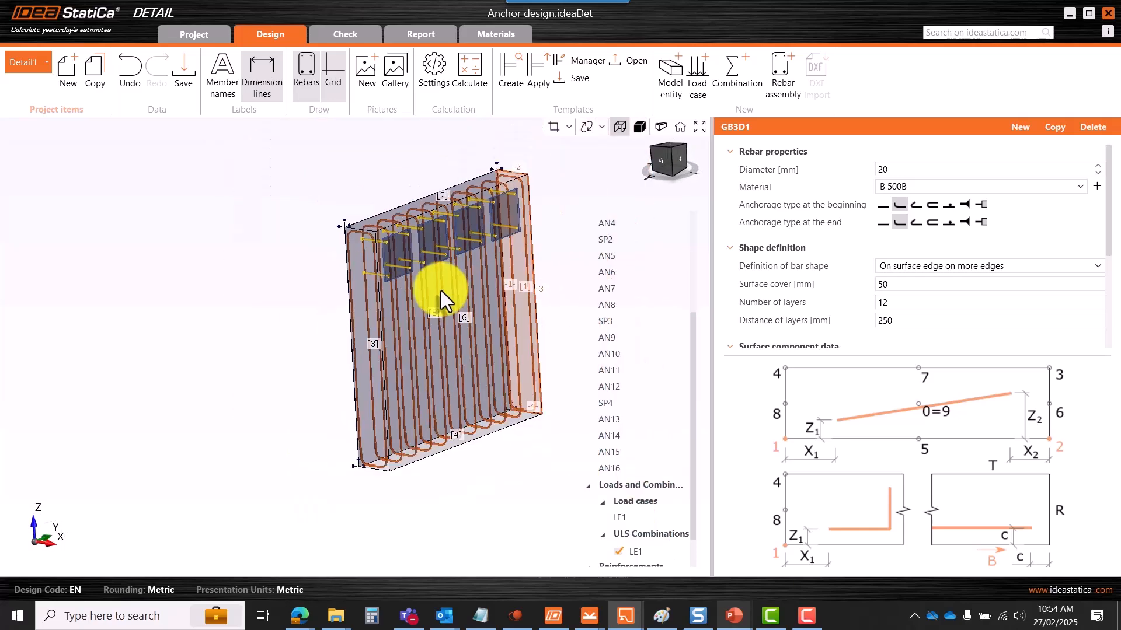
mouse_move(463, 325)
middle_down()
mouse_move(475, 337)
mouse_move(457, 321)
middle_up()
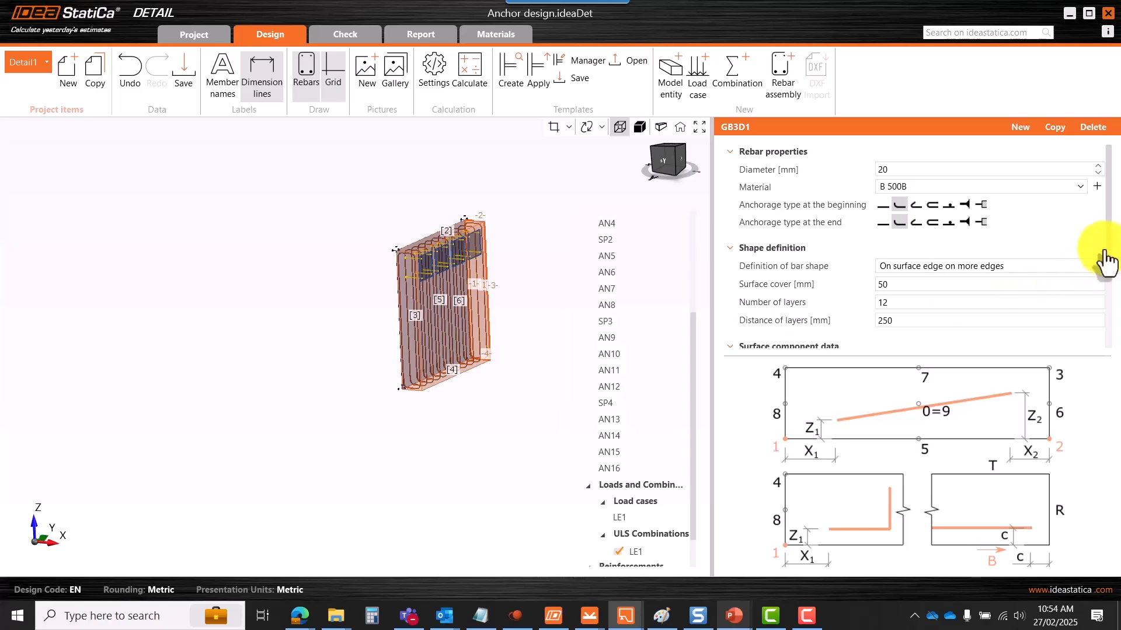
drag(1111, 234, 970, 313)
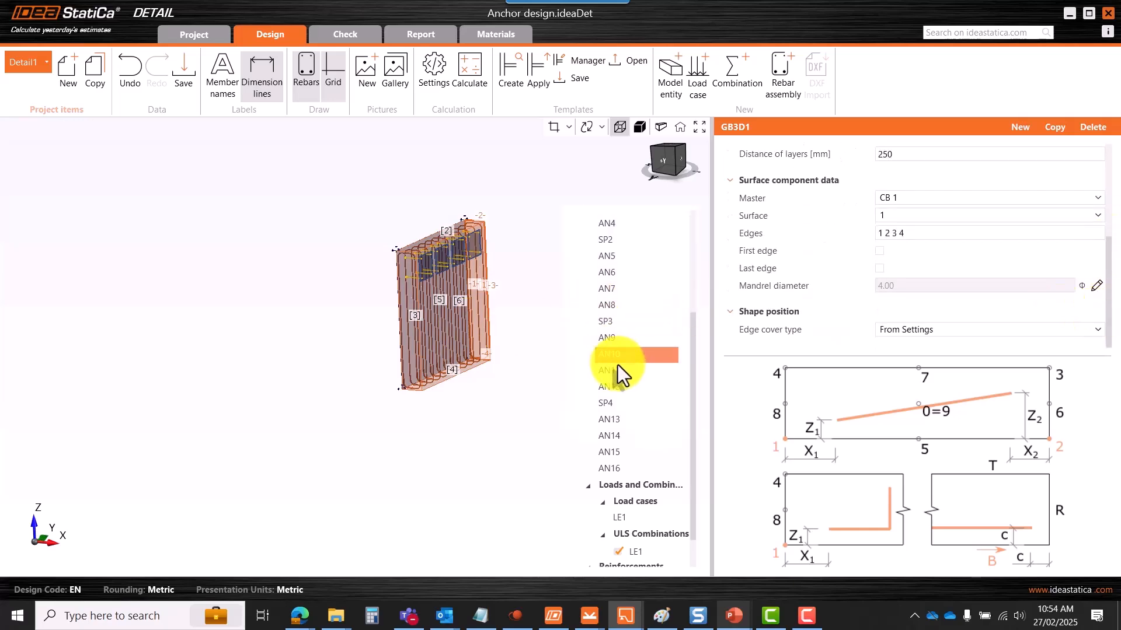
scroll(441, 260, up, 6)
scroll(412, 296, down, 4)
mouse_move(492, 236)
middle_down()
mouse_move(512, 255)
mouse_move(475, 250)
mouse_move(490, 255)
mouse_move(489, 229)
middle_up()
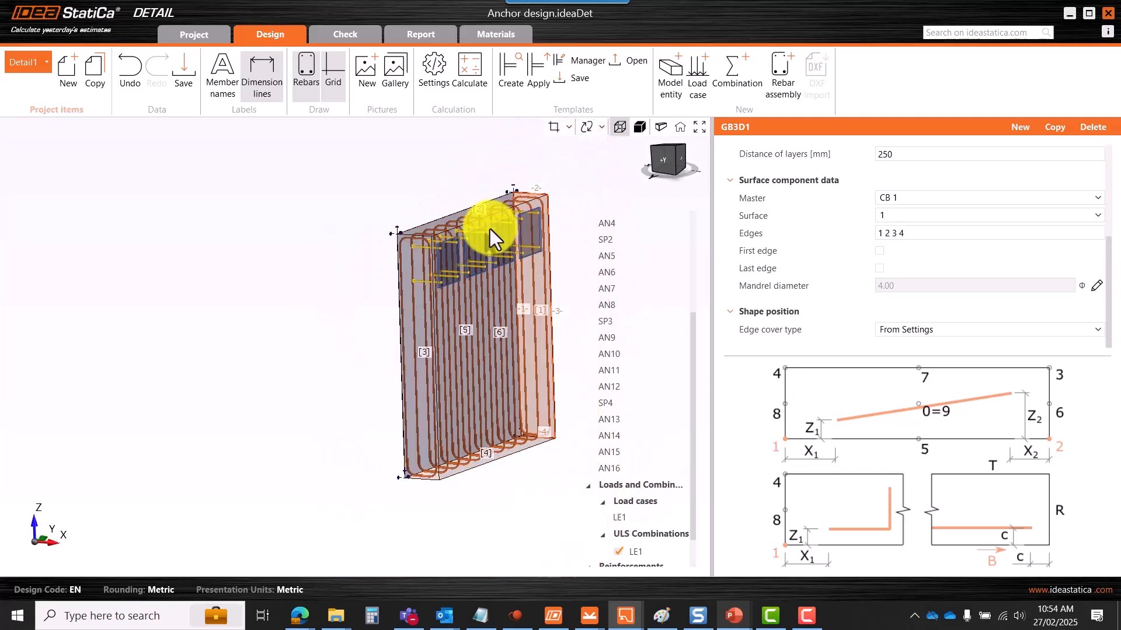
- Duplicate stirrup set GB3D1 and place the copy on surface 2
click(1054, 131)
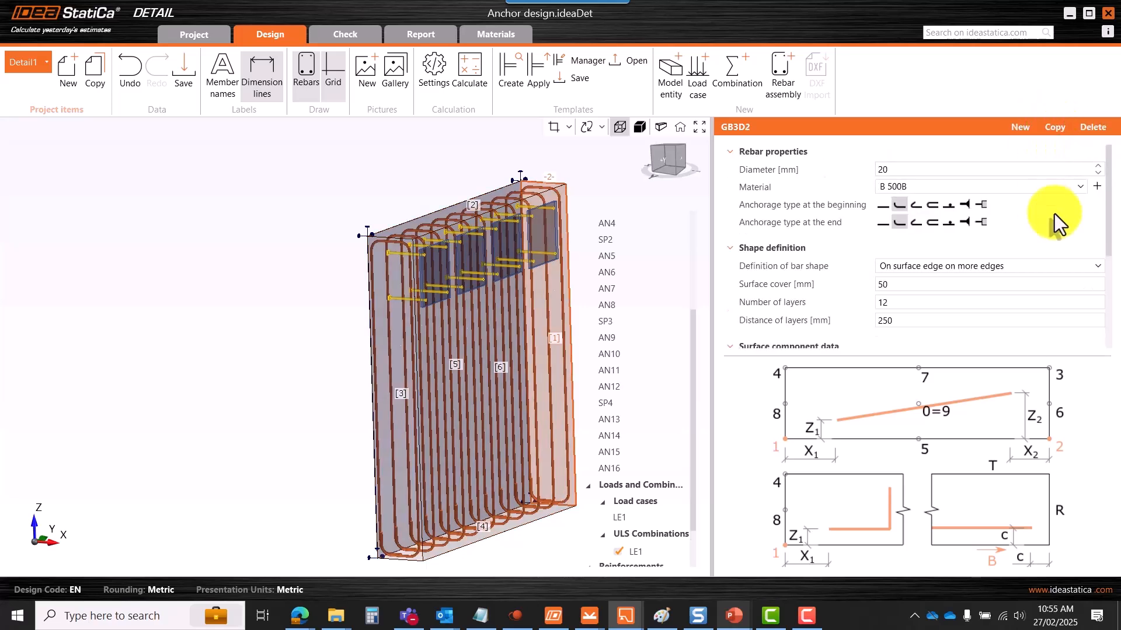
drag(1110, 201, 1108, 258)
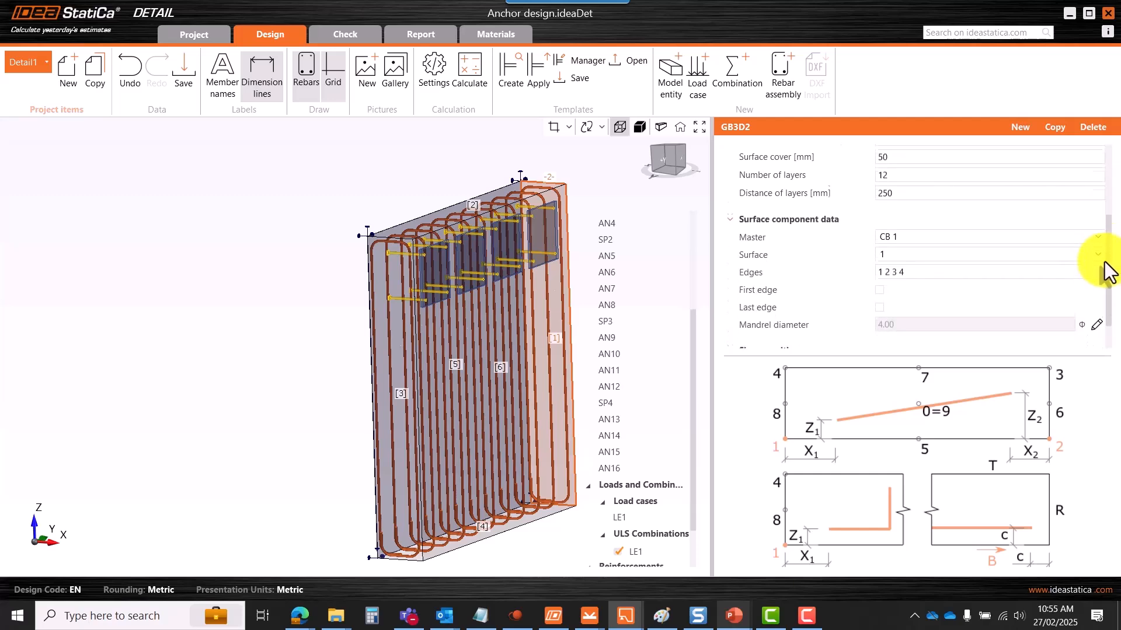
scroll(491, 223, up, 5)
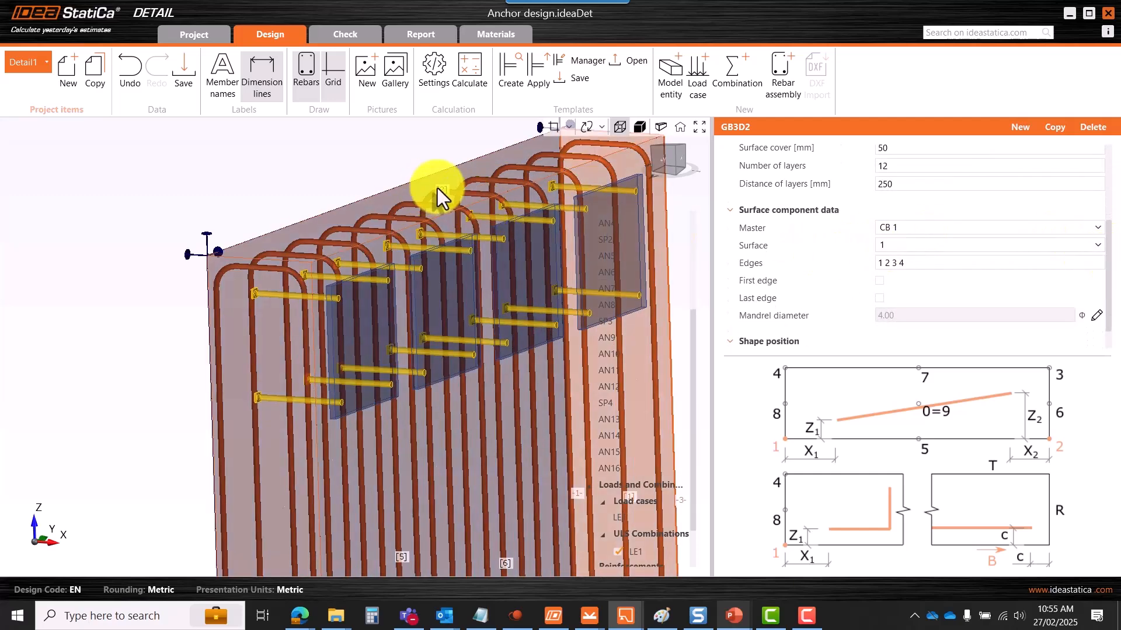
click(888, 244)
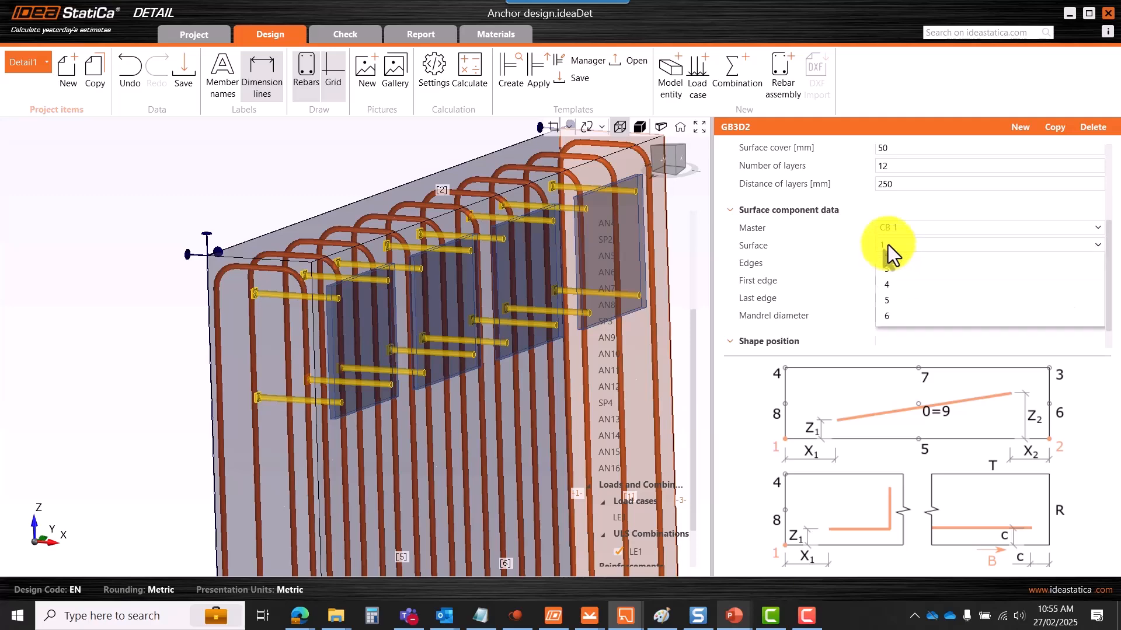
click(507, 218)
scroll(492, 216, down, 8)
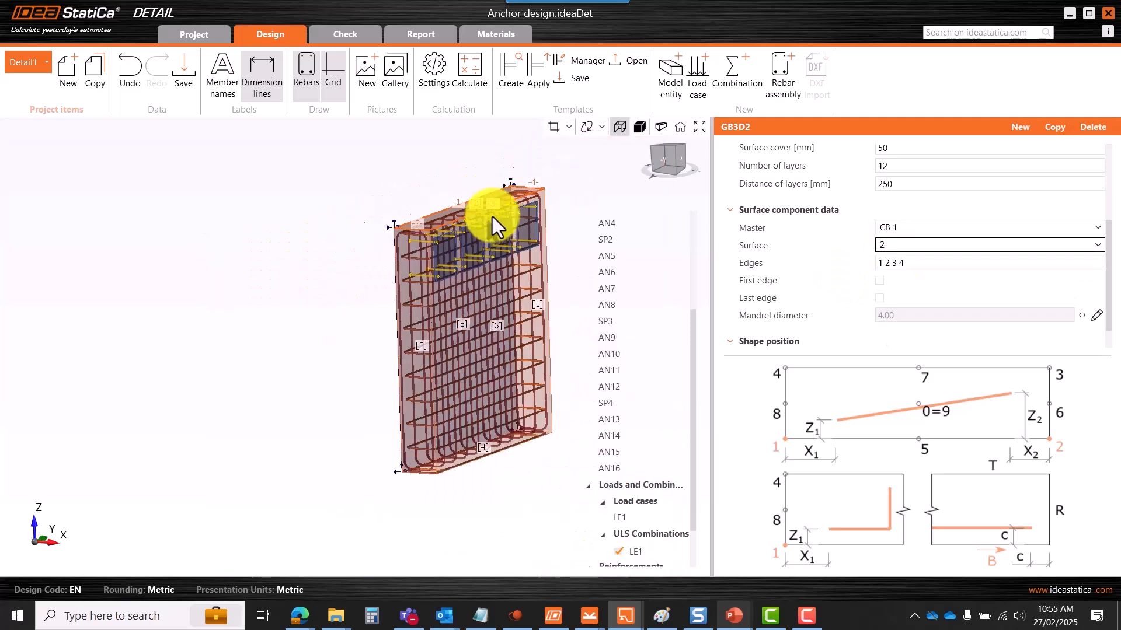
scroll(480, 336, up, 5)
scroll(440, 235, down, 3)
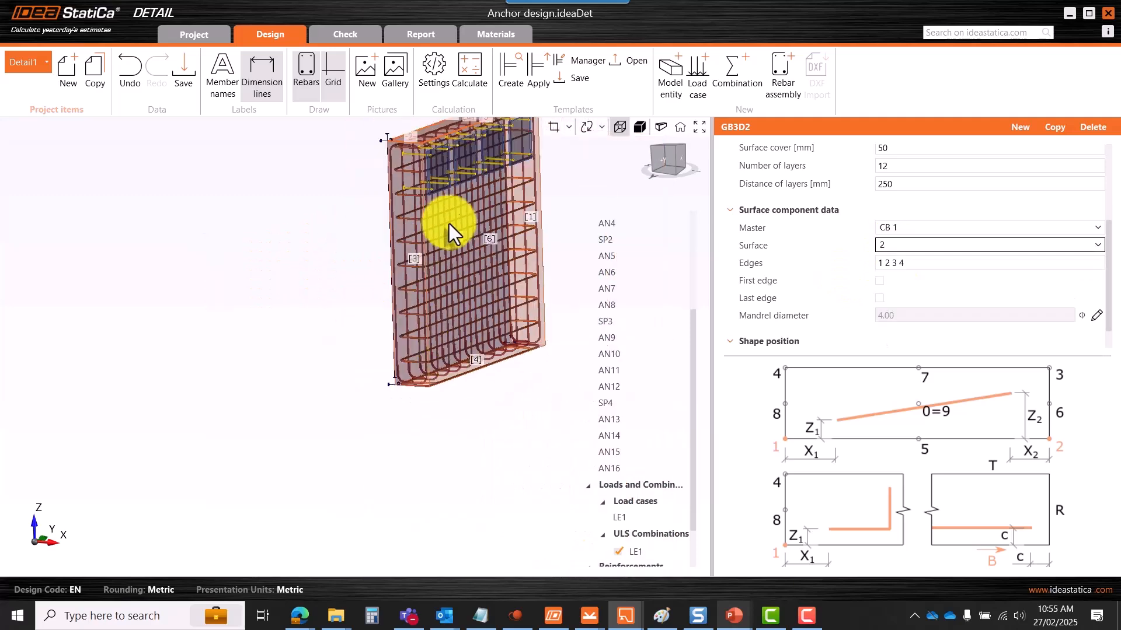
scroll(482, 208, up, 4)
scroll(473, 278, down, 4)
scroll(473, 278, down, 1)
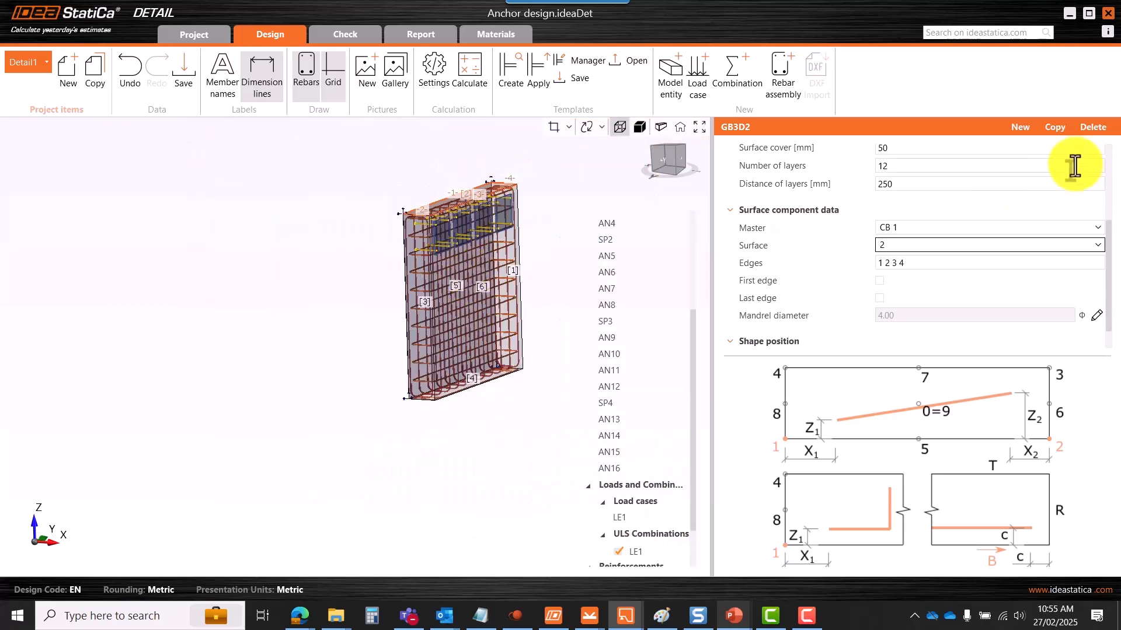
- Duplicate GB3D2 and place the third stirrup set on surface 5
click(1054, 131)
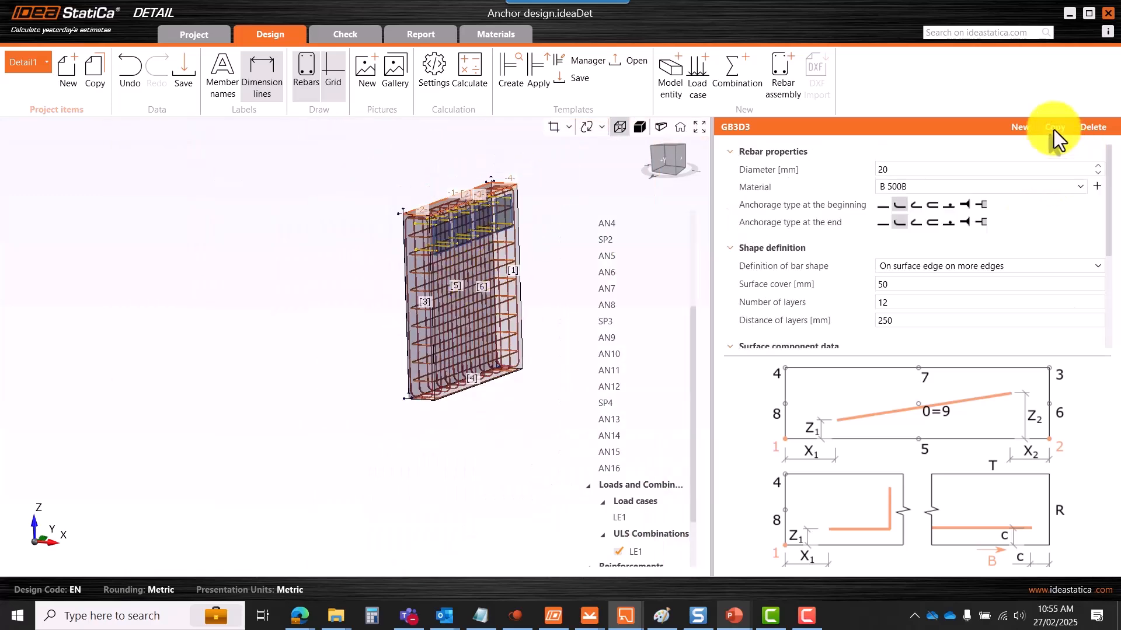
scroll(449, 243, up, 3)
right_drag(516, 349, 418, 332)
scroll(467, 342, up, 4)
scroll(425, 338, down, 5)
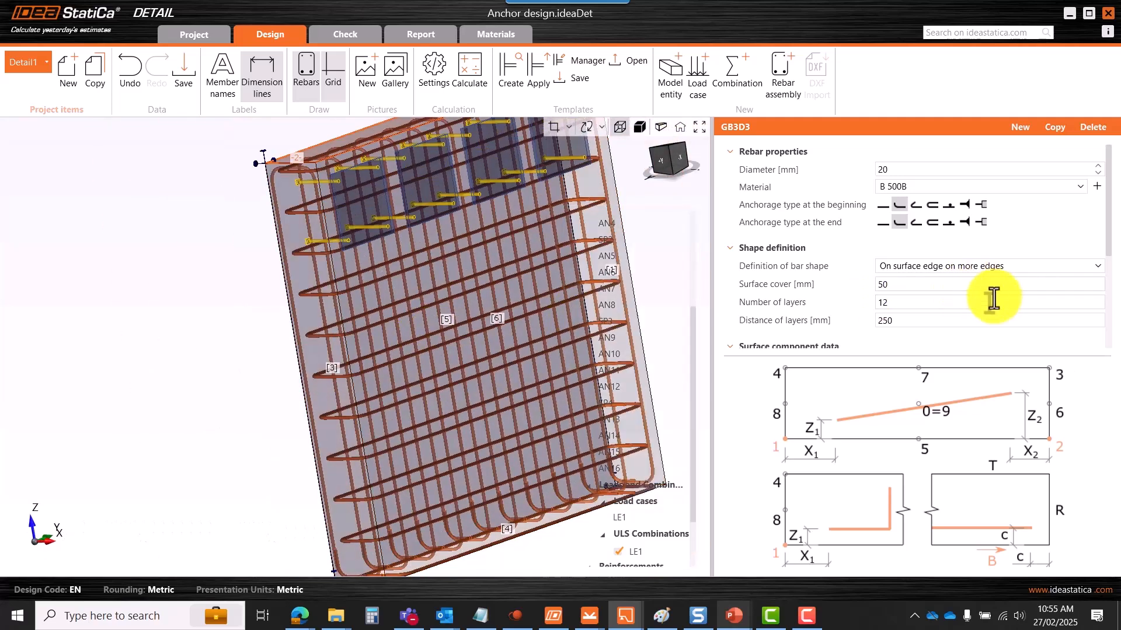
drag(1108, 231, 1105, 324)
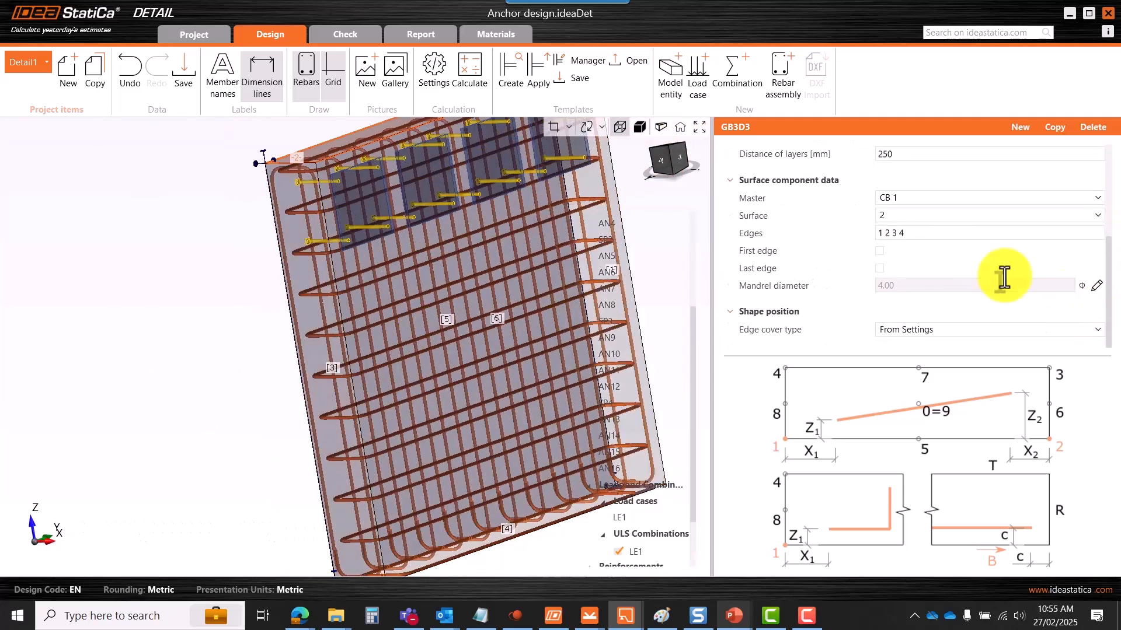
click(895, 217)
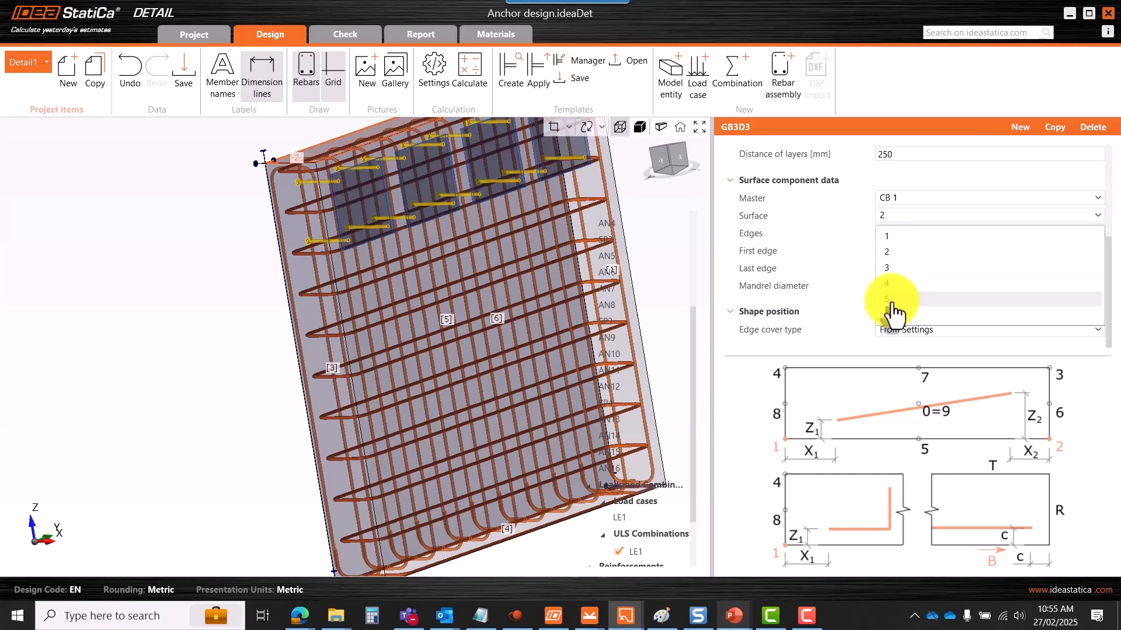
click(891, 300)
right_drag(625, 313, 509, 336)
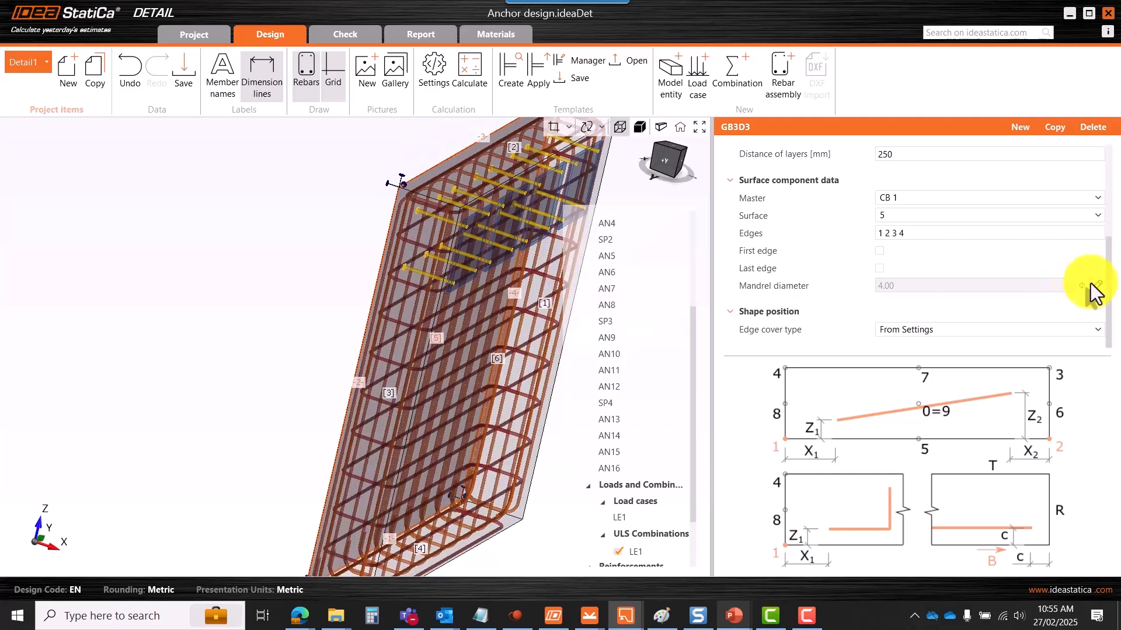
drag(1109, 305, 1108, 213)
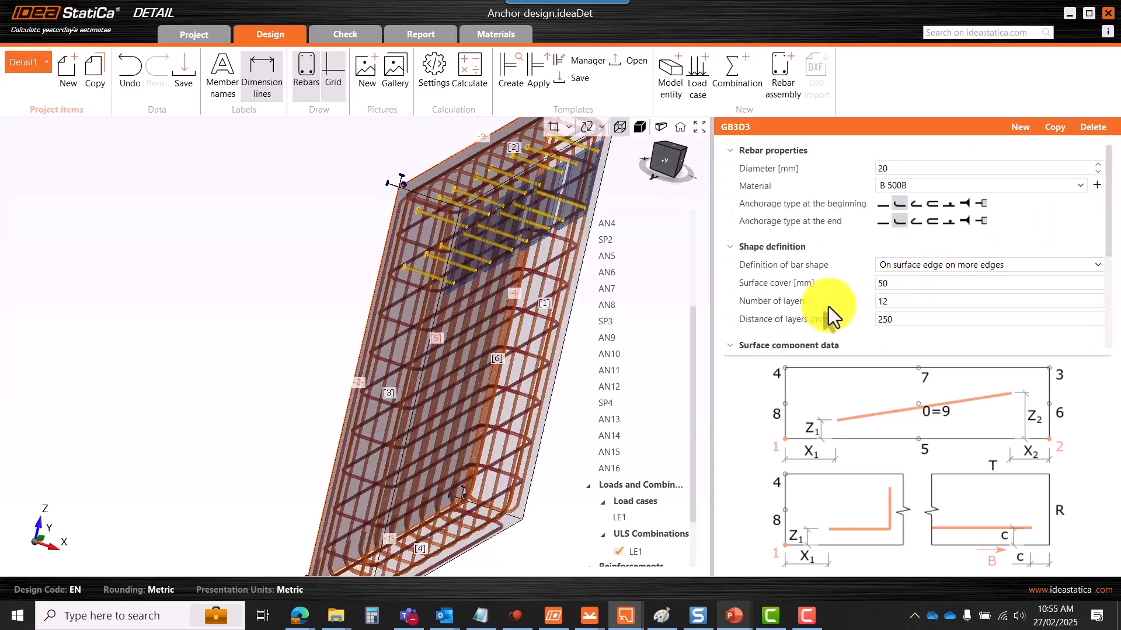
- Confirm the cage has 12 layers and view it from above and the front
click(904, 302)
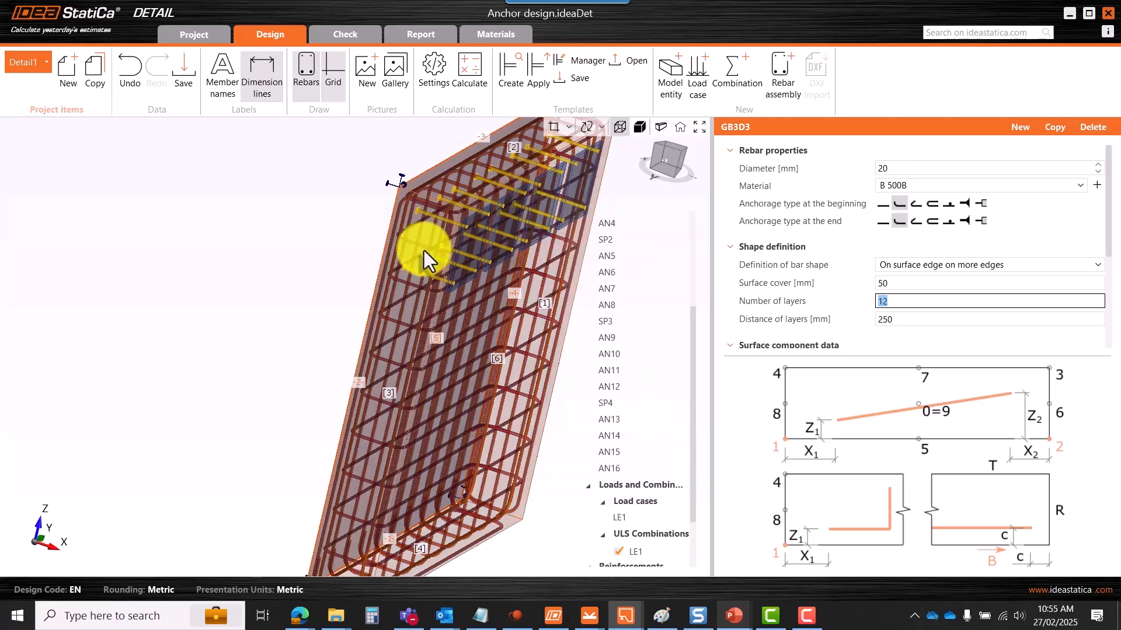
scroll(423, 250, up, 5)
right_drag(370, 247, 405, 261)
scroll(447, 251, down, 3)
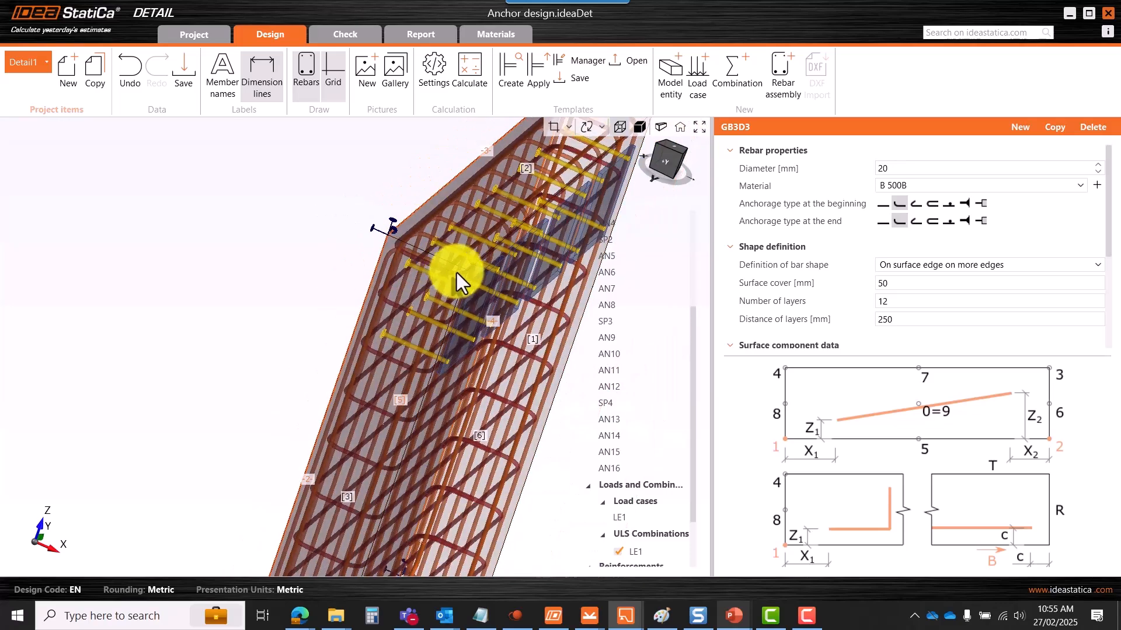
scroll(455, 268, up, 3)
scroll(383, 252, down, 5)
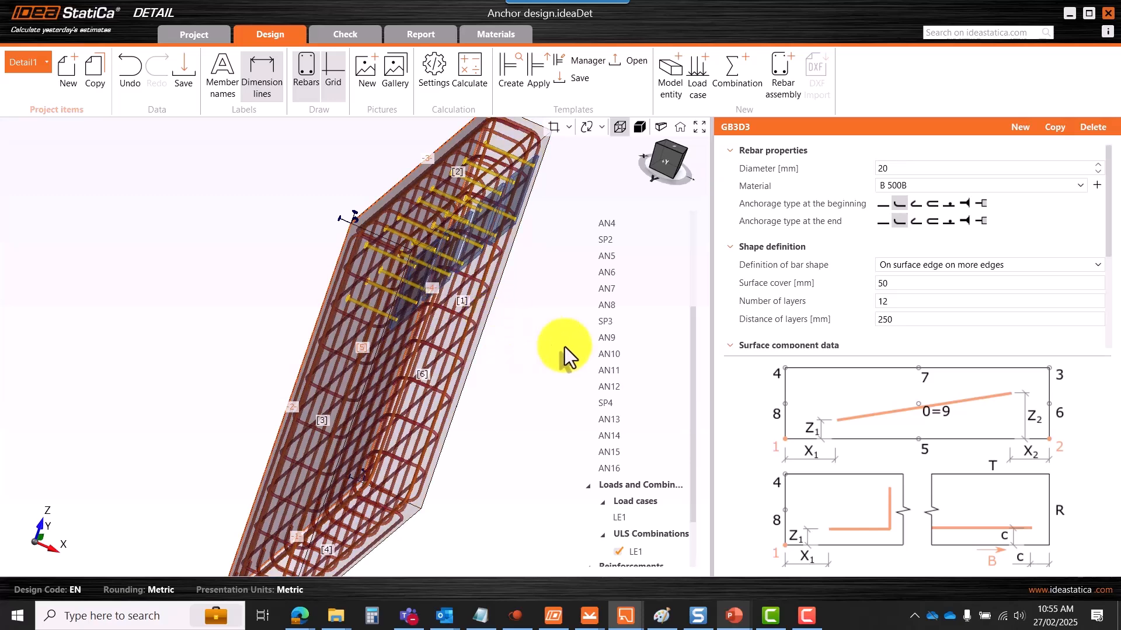
scroll(496, 318, down, 3)
right_drag(483, 328, 432, 309)
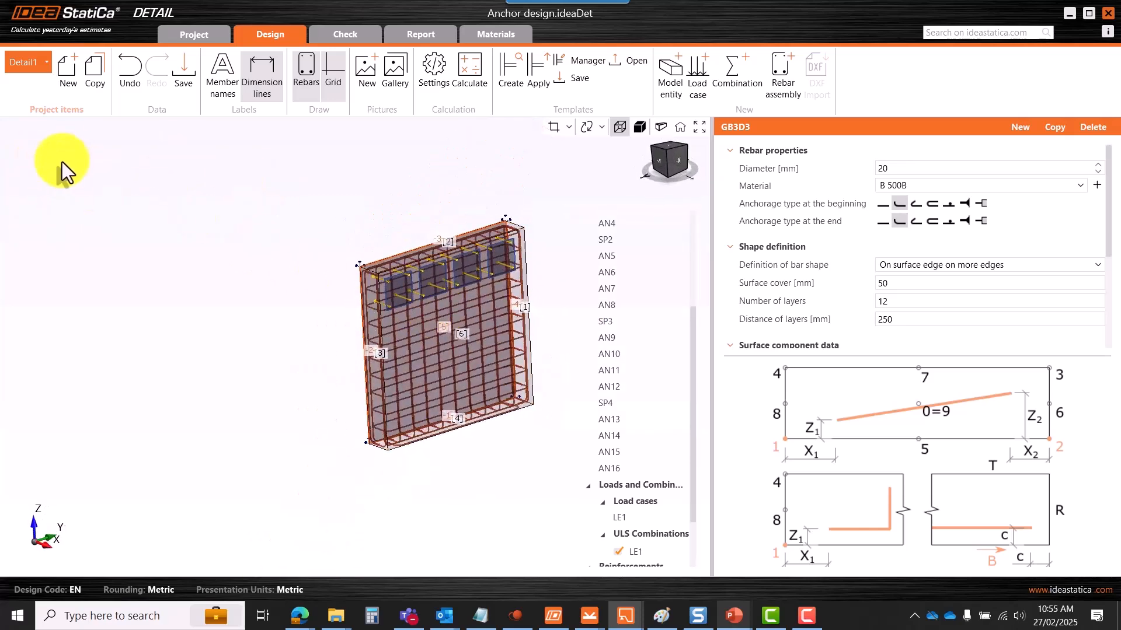
scroll(436, 303, up, 2)
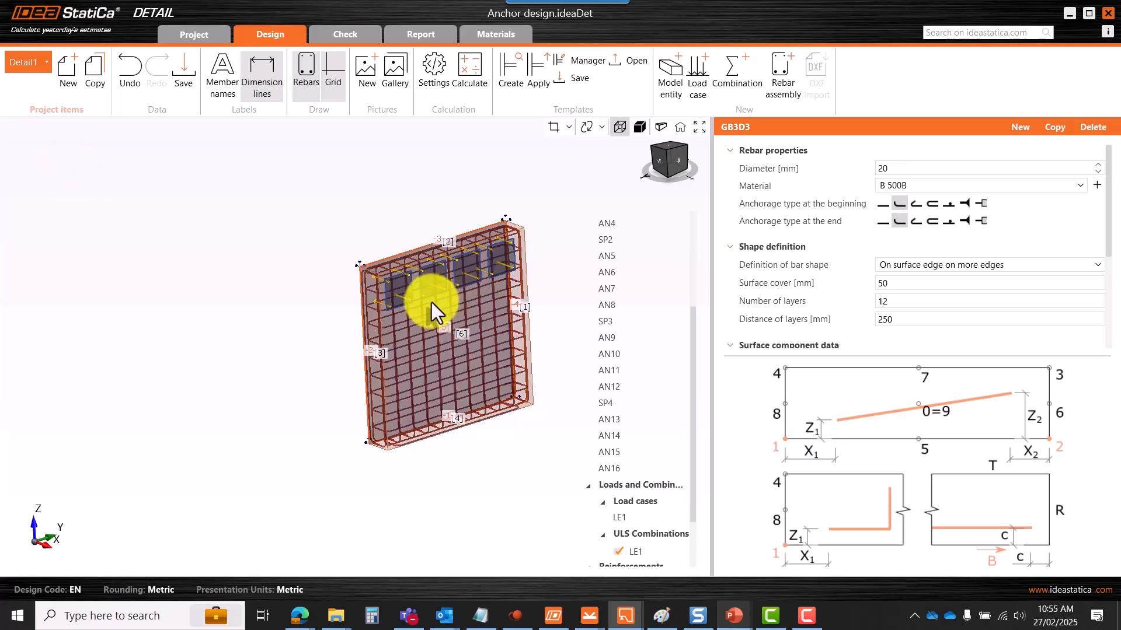
scroll(451, 288, down, 3)
scroll(448, 284, up, 3)
right_drag(442, 282, 474, 315)
drag(695, 366, 697, 267)
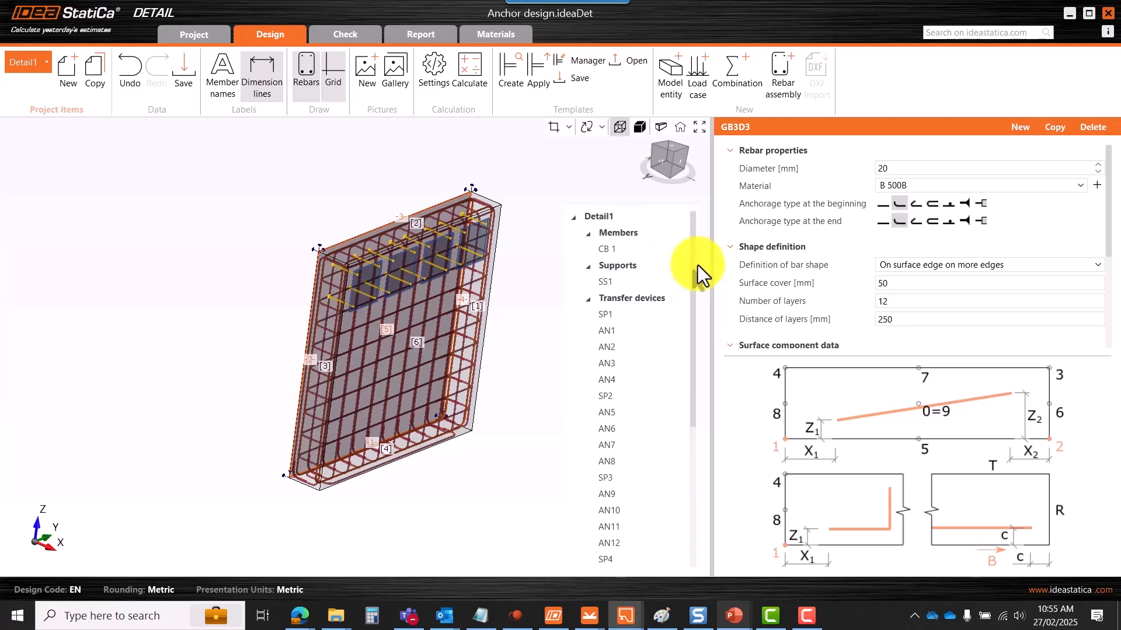
- Make base plate SP1 transfer shear force through anchors
click(618, 317)
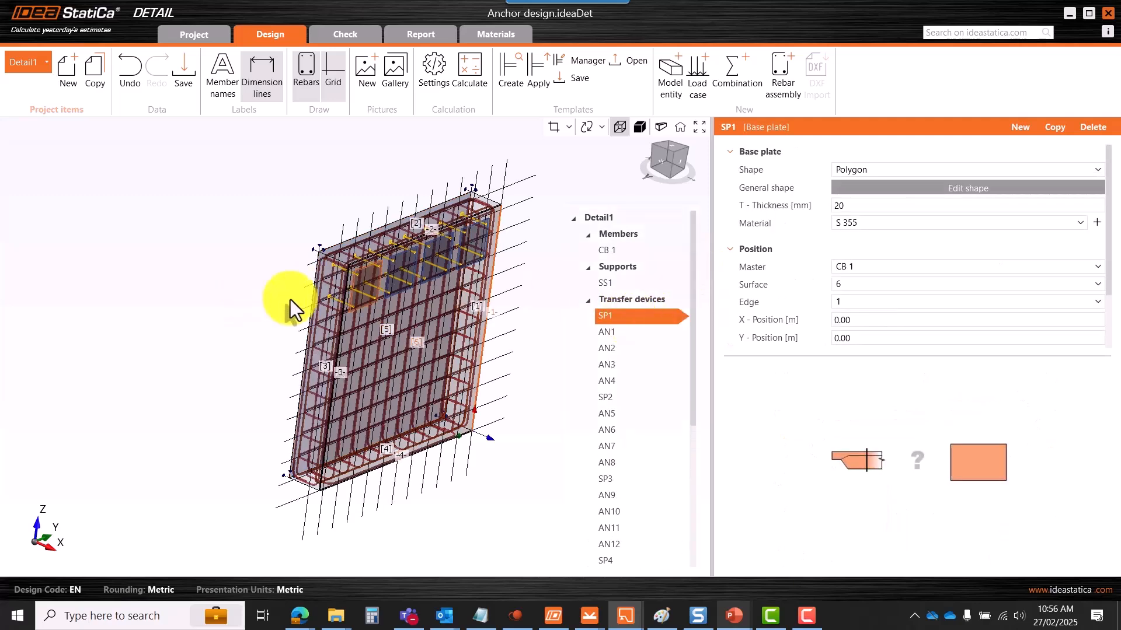
scroll(369, 293, up, 3)
scroll(333, 268, down, 5)
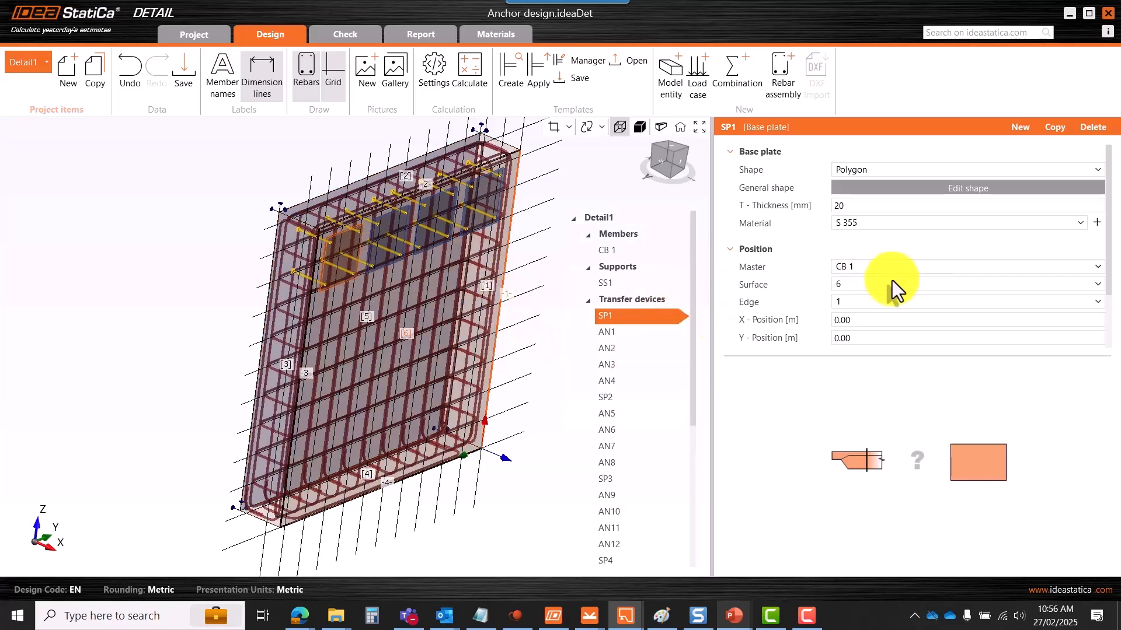
drag(1109, 271, 1093, 347)
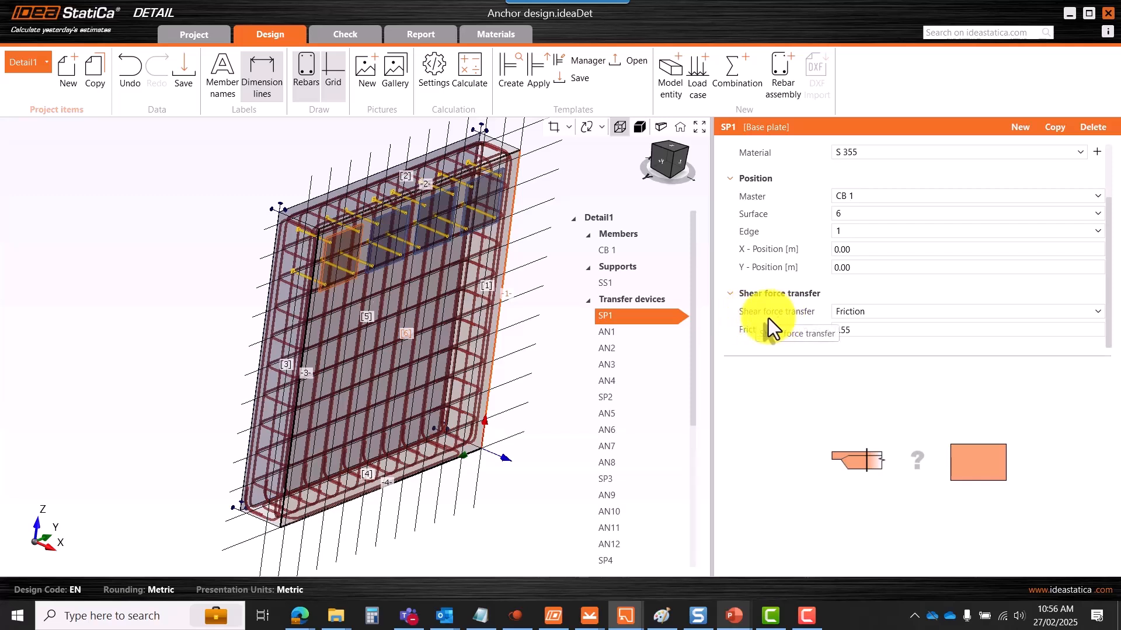
click(866, 314)
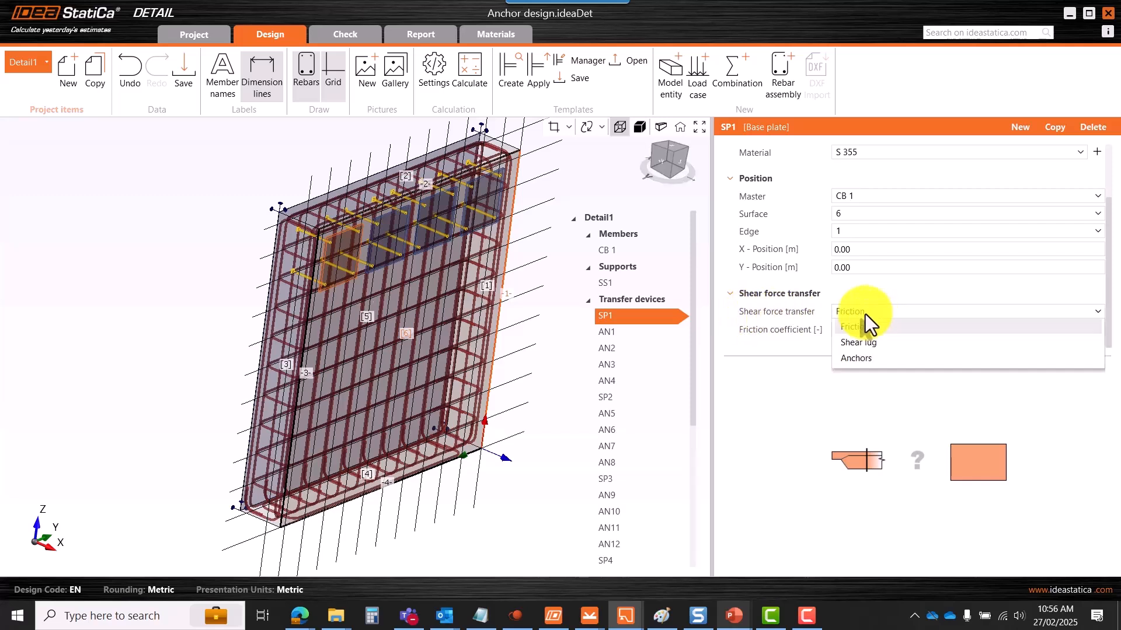
click(856, 364)
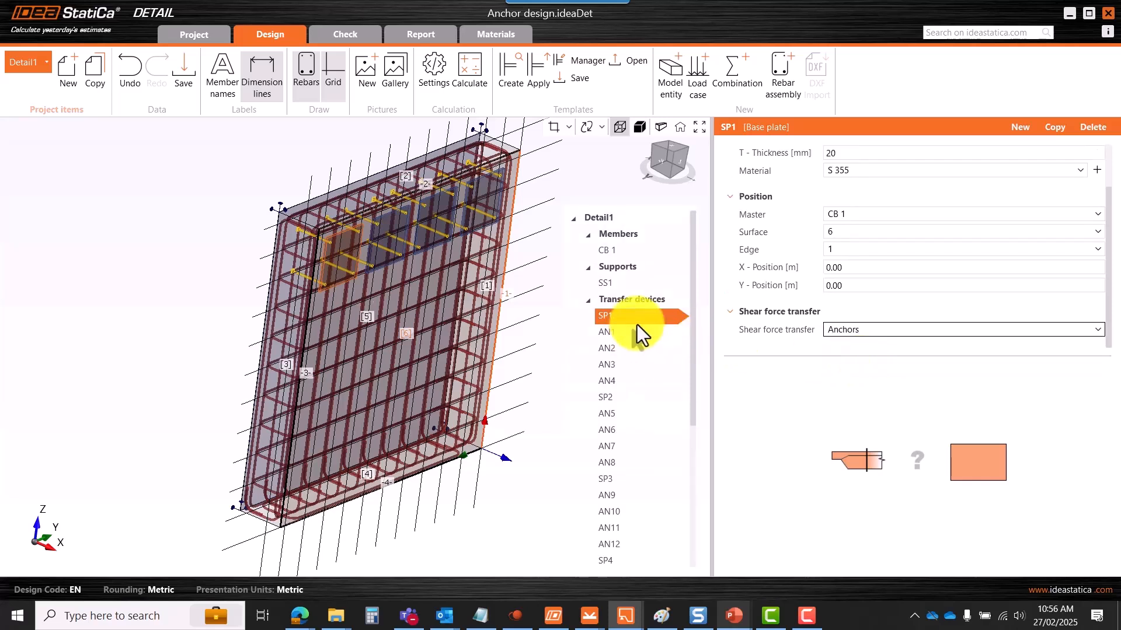
- Select base plates SP1–SP4 together and set their shear force transfer to Anchors
drag(694, 277, 688, 327)
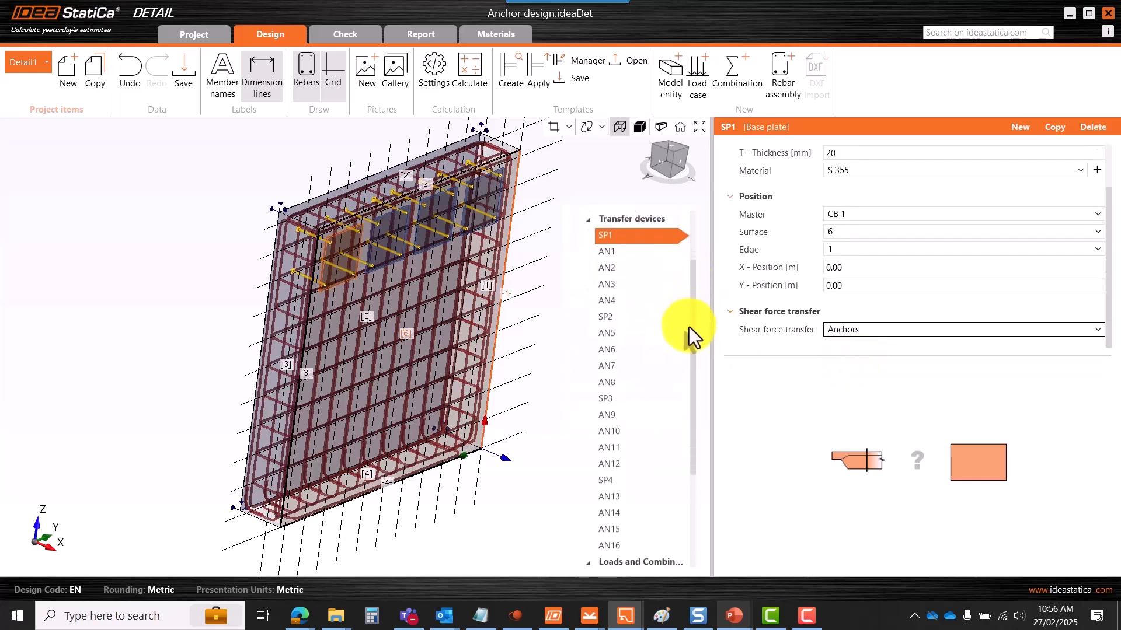
ctrl+click(607, 319)
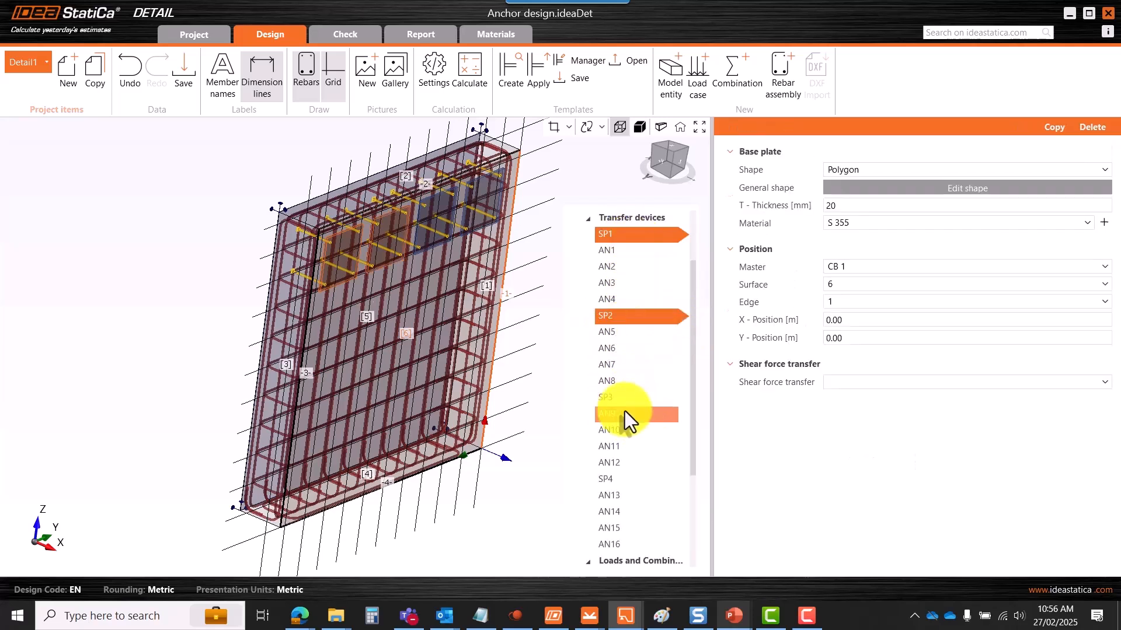
ctrl+click(608, 399)
ctrl+click(601, 480)
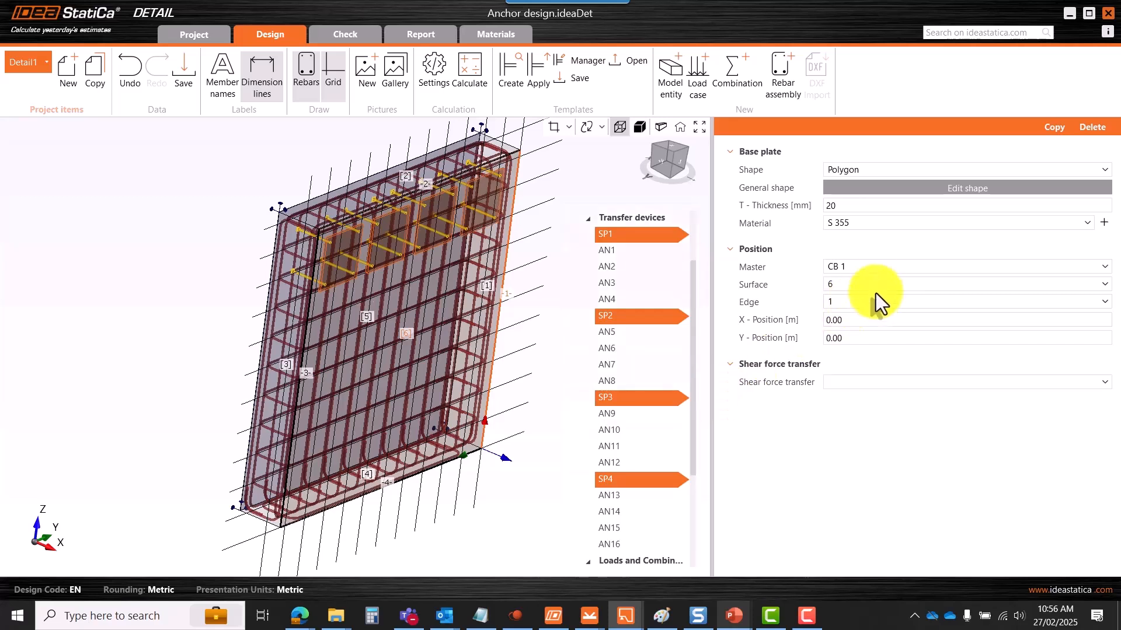
click(868, 382)
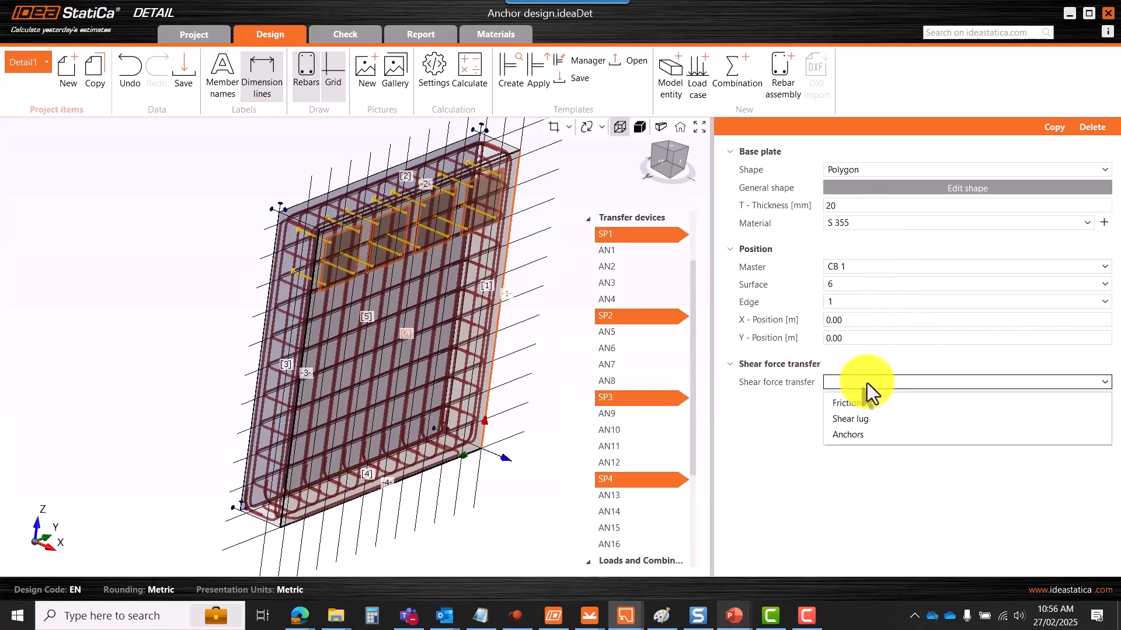
click(847, 439)
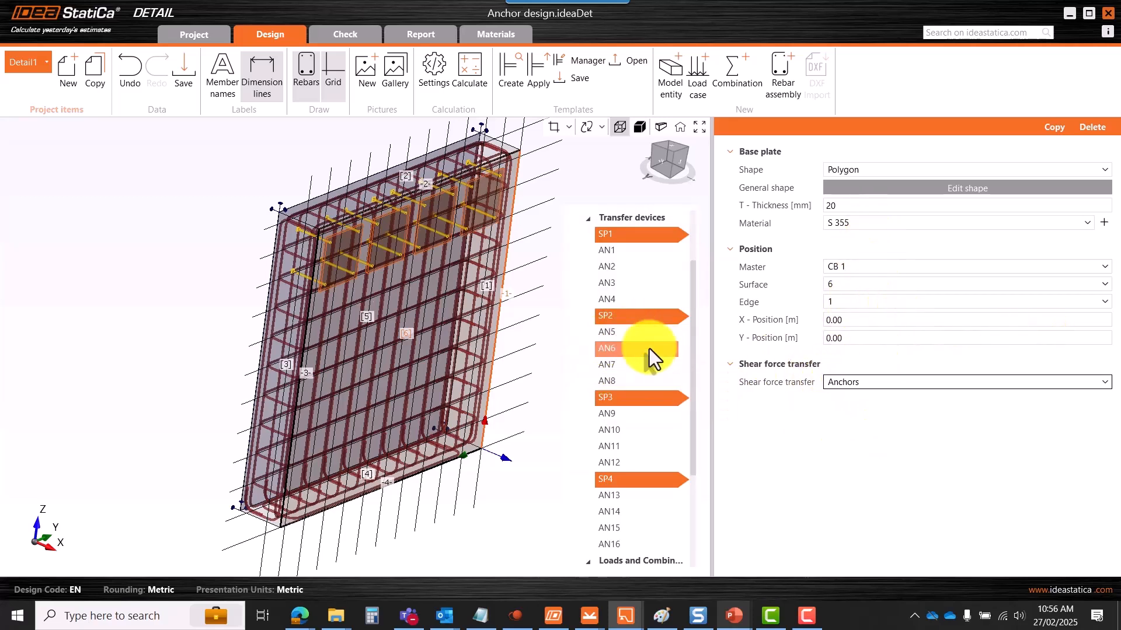
scroll(422, 294, down, 3)
scroll(648, 316, up, 2)
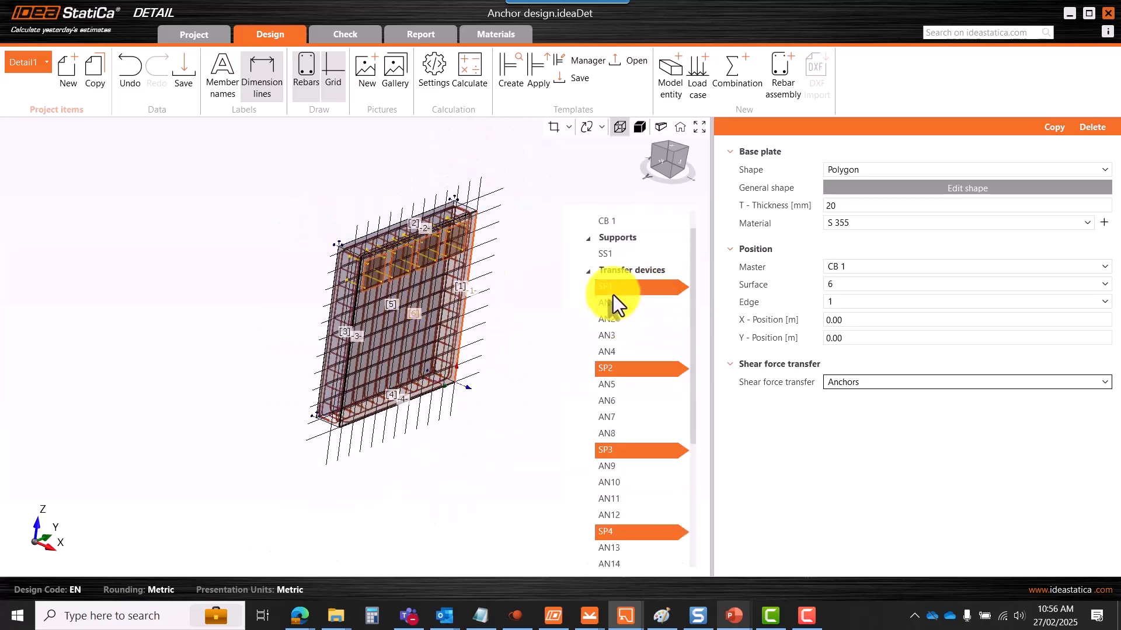
- Select anchor AN1 to view its properties
click(614, 305)
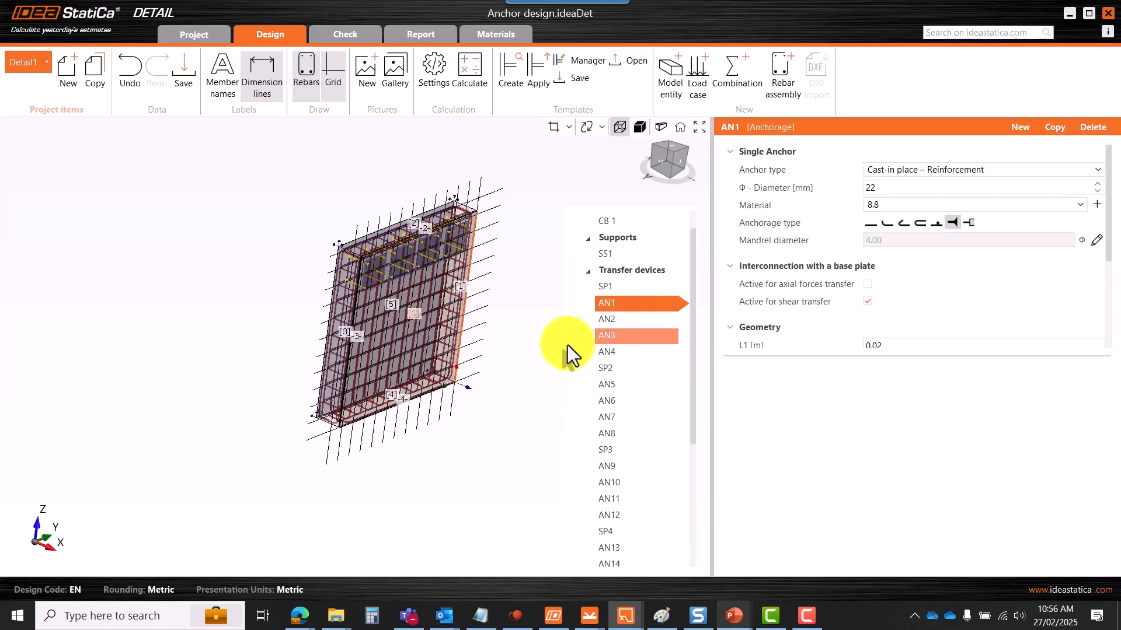
scroll(495, 258, up, 2)
scroll(468, 255, down, 1)
- Switch to the untitled Connection model and show members M1–M4 rendered with their loads
mouse_move(584, 613)
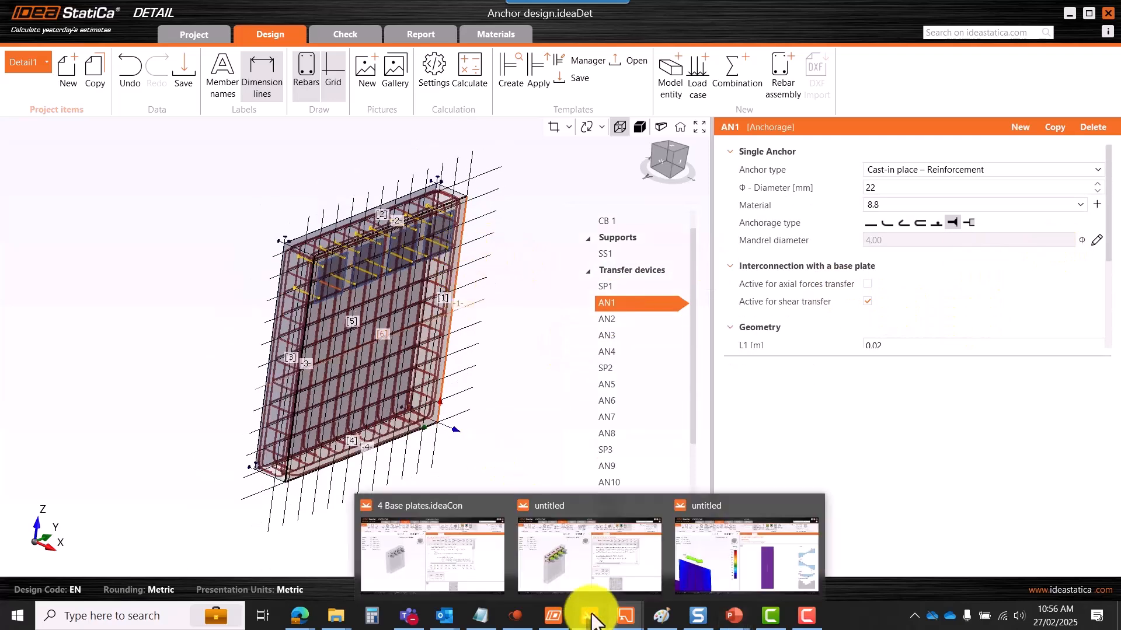
click(570, 577)
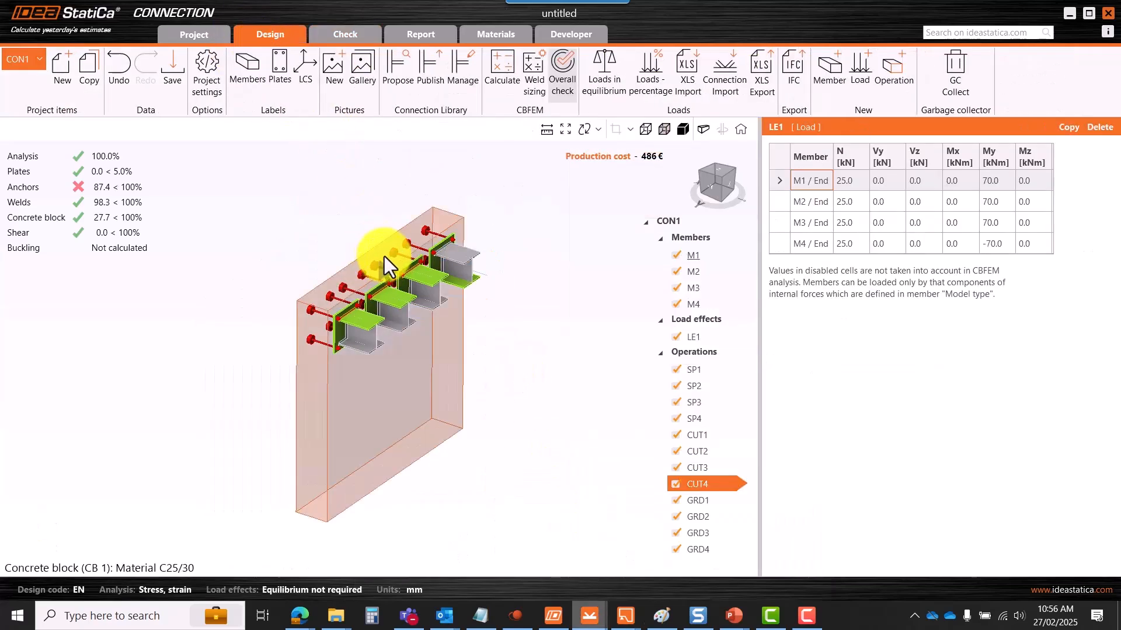
click(684, 131)
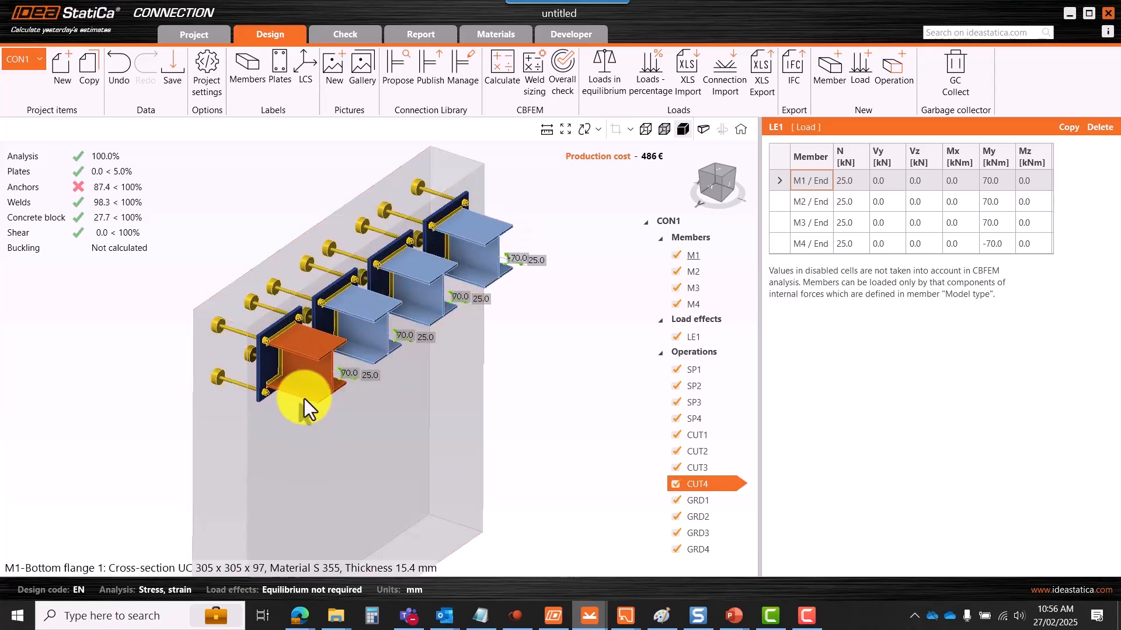
scroll(332, 381, up, 6)
scroll(370, 377, up, 5)
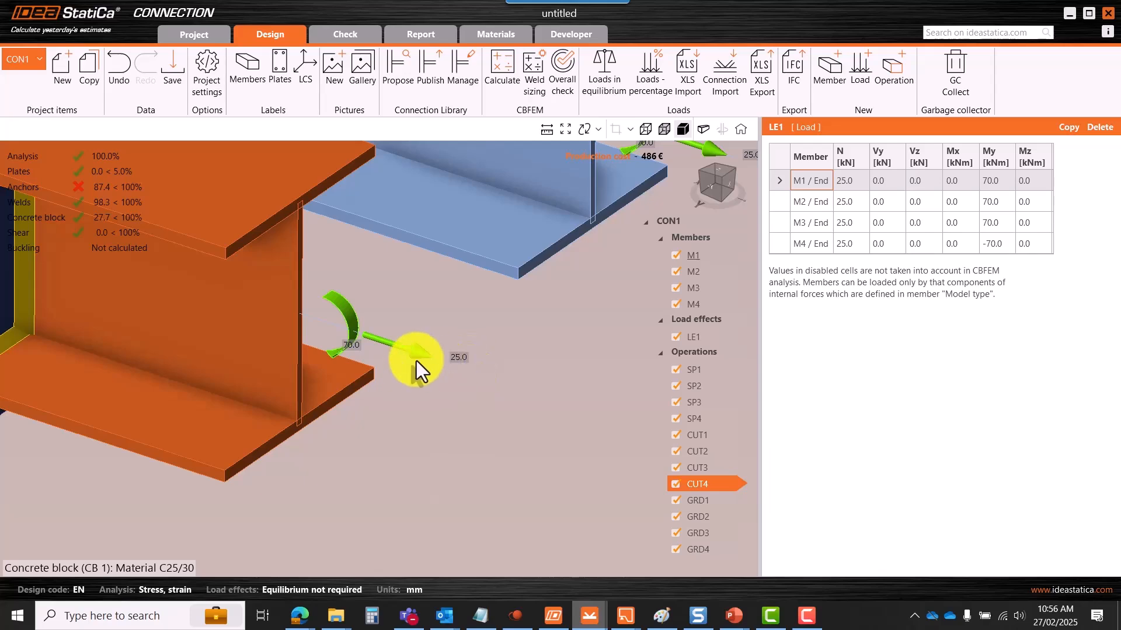
scroll(428, 377, down, 8)
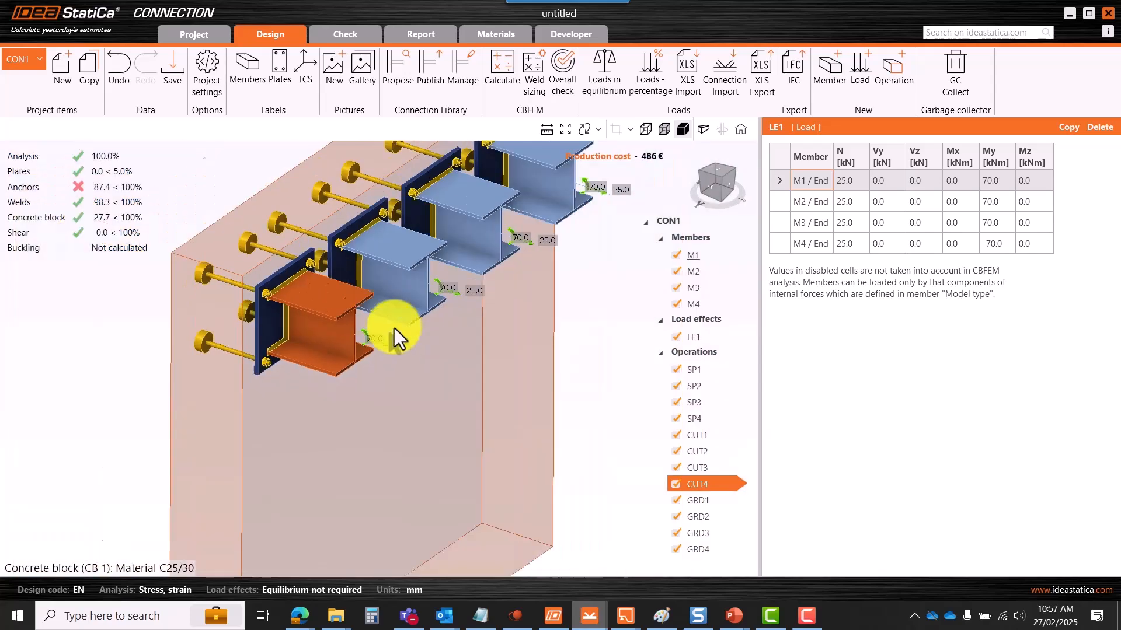
scroll(519, 246, down, 3)
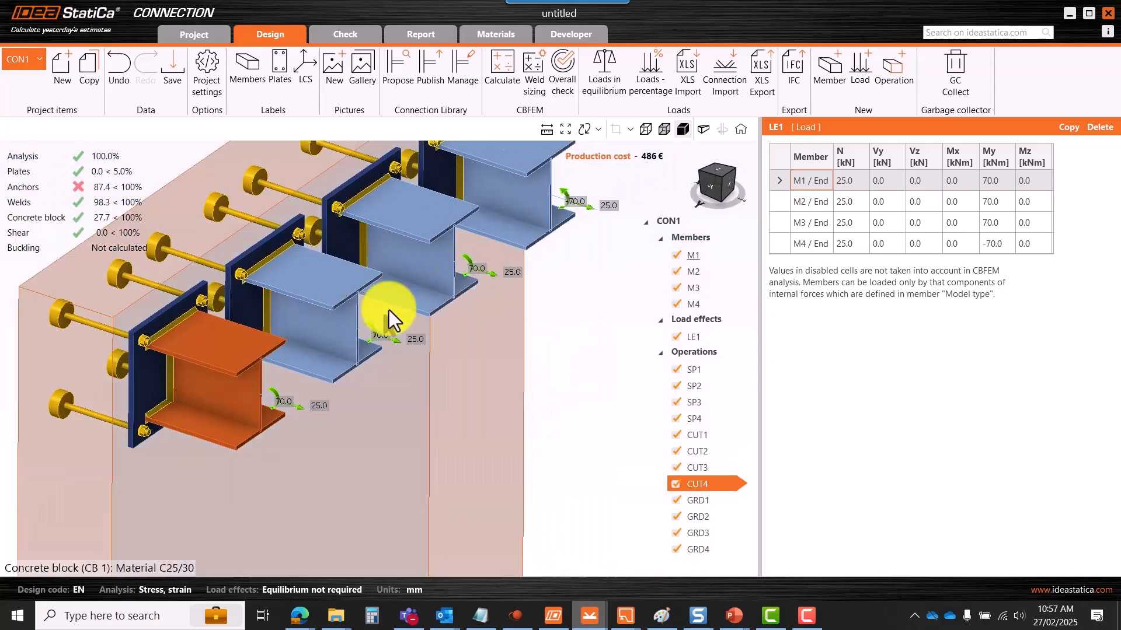
scroll(476, 249, up, 8)
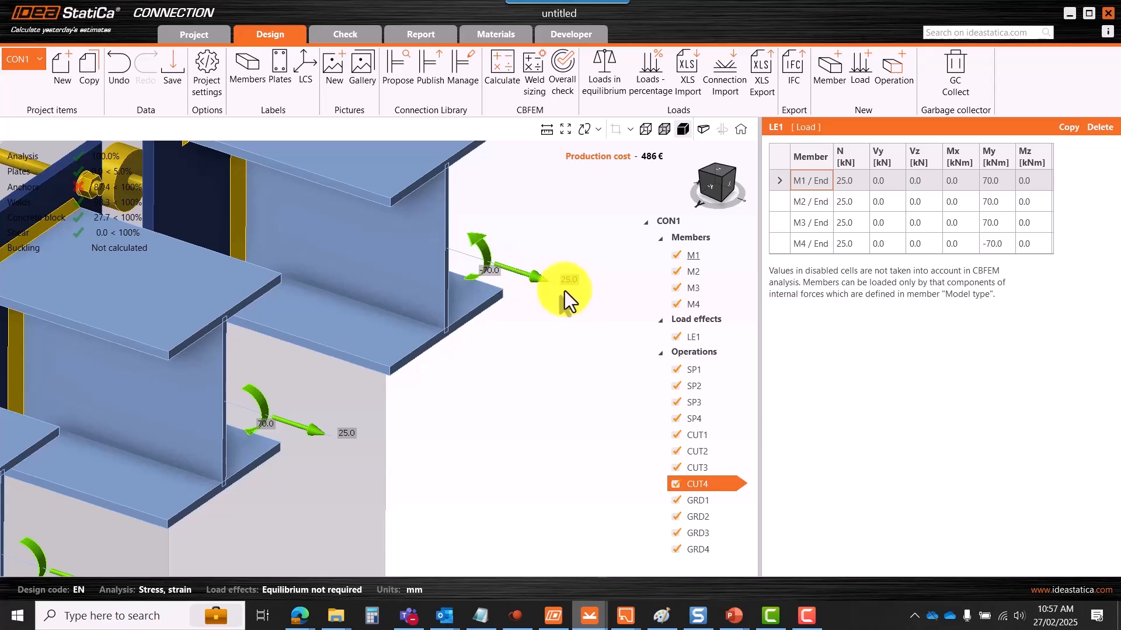
scroll(564, 291, down, 5)
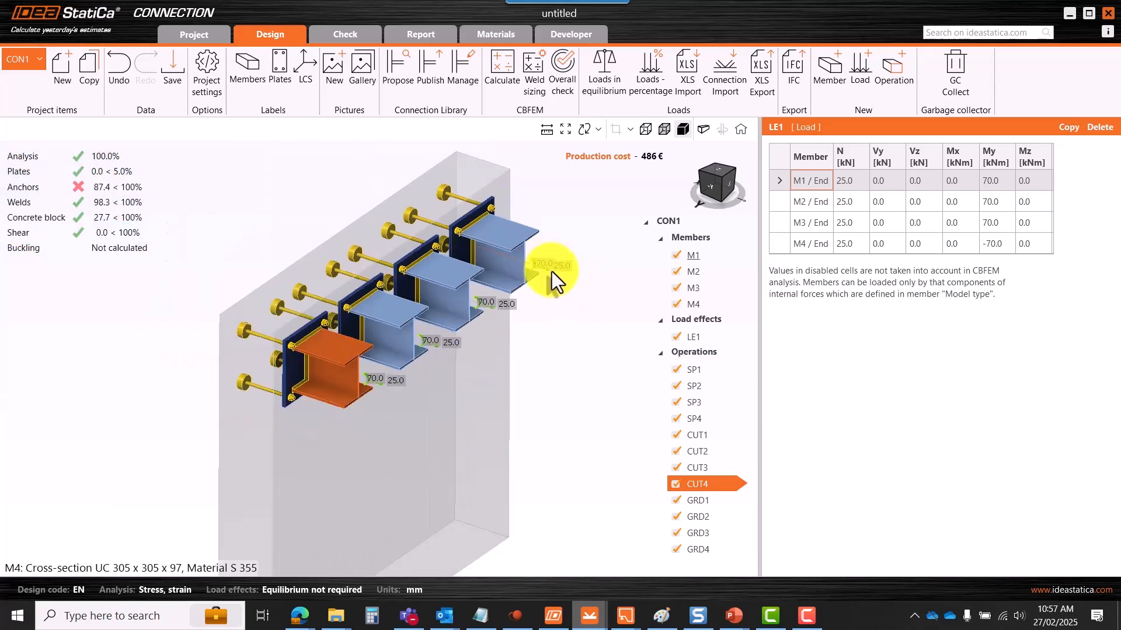
- Back in Detail, enable axial force transfer for anchor AN1 alongside shear transfer
click(1068, 15)
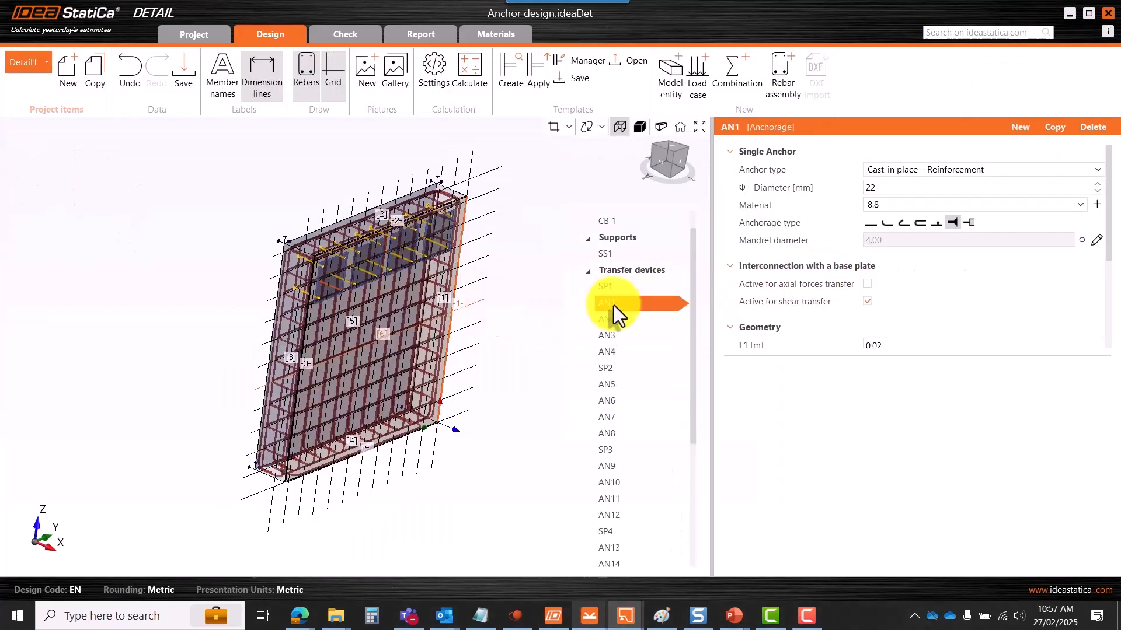
scroll(415, 257, up, 3)
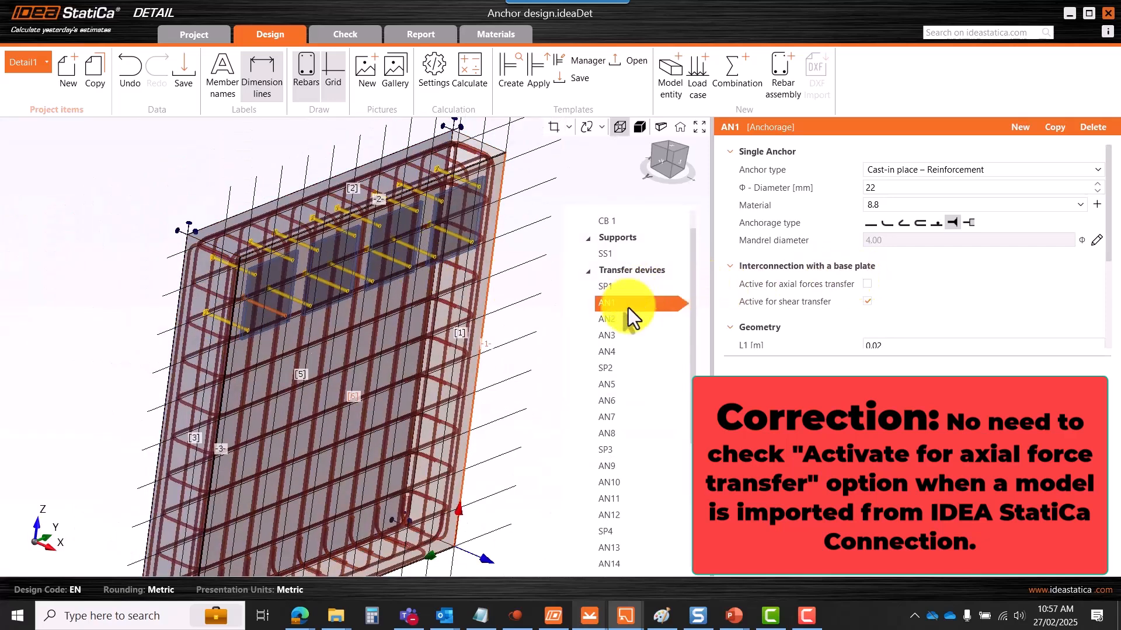
click(867, 285)
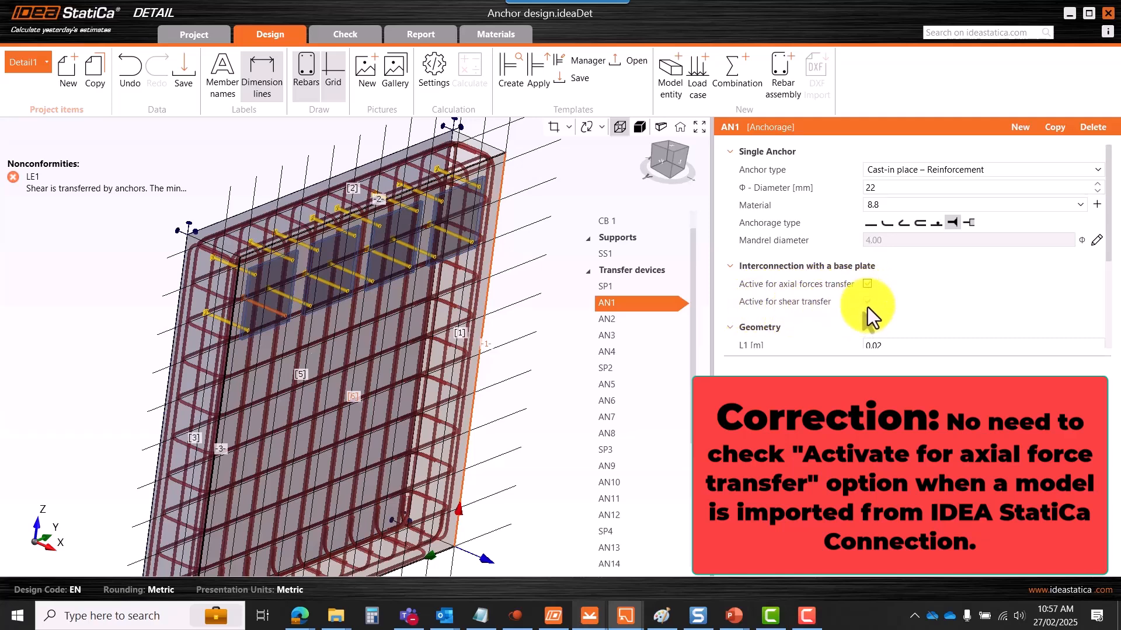
scroll(455, 265, down, 3)
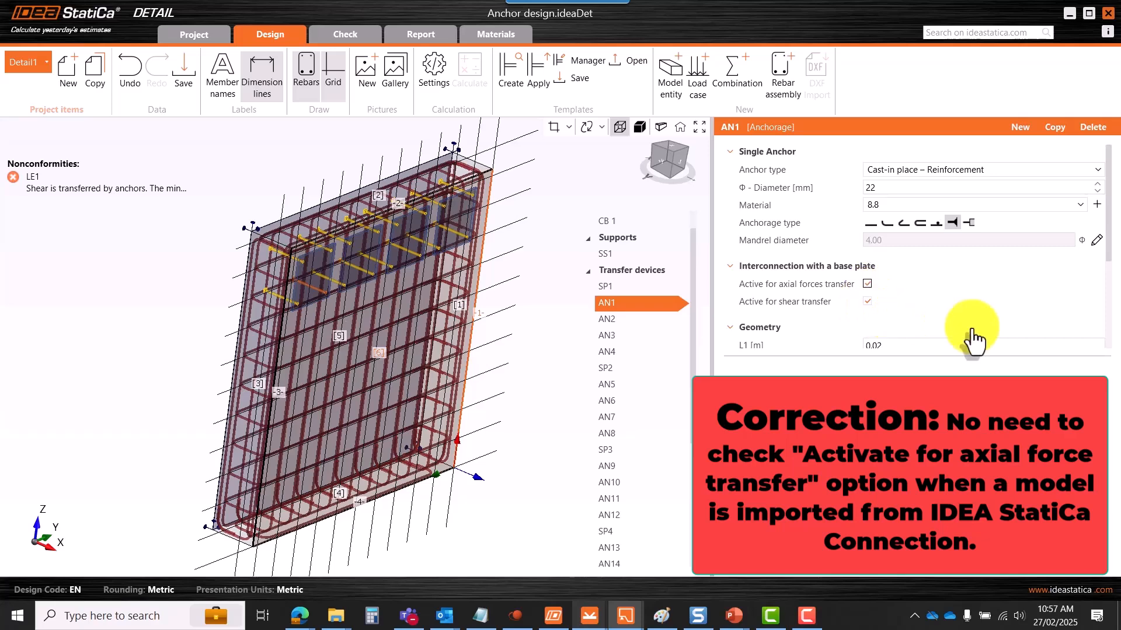
scroll(1097, 292, down, 5)
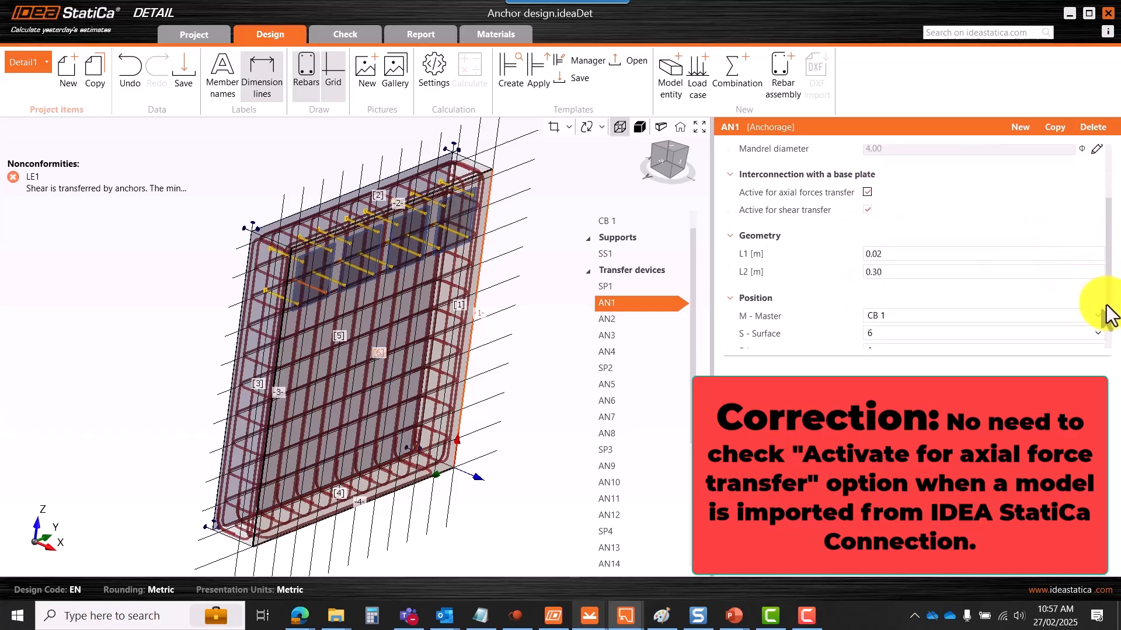
scroll(1101, 305, up, 3)
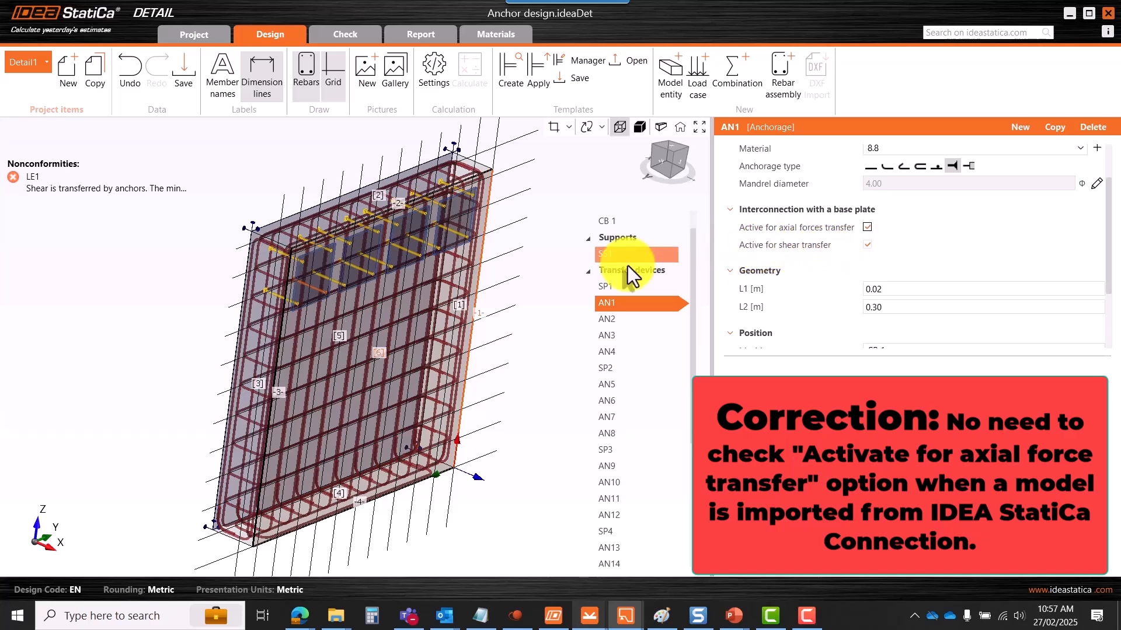
scroll(480, 273, down, 2)
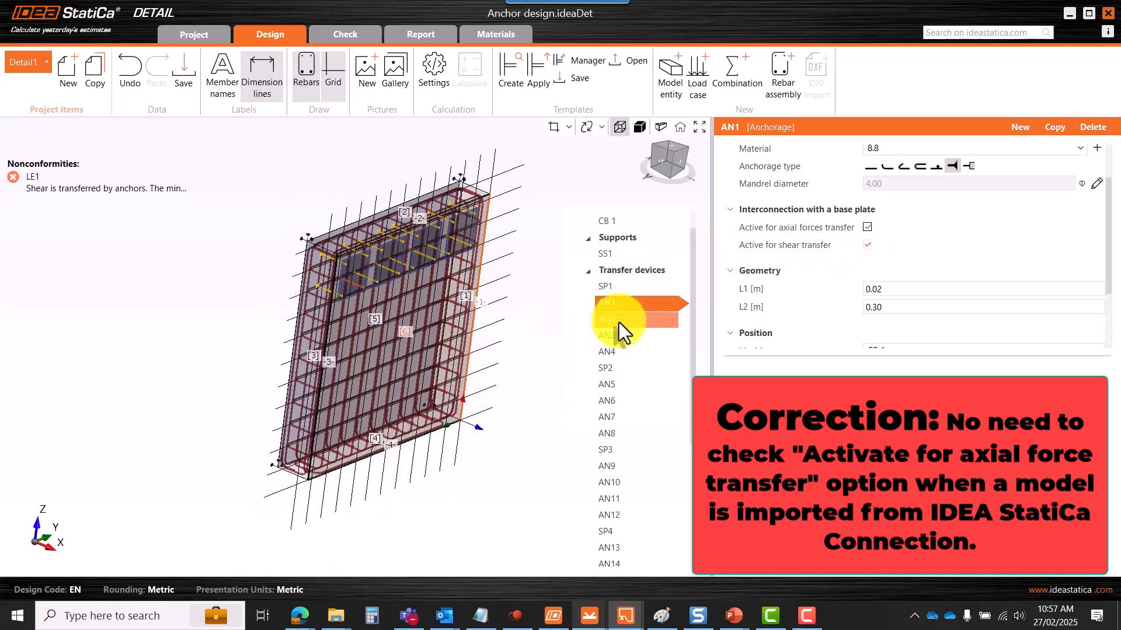
scroll(628, 318, down, 4)
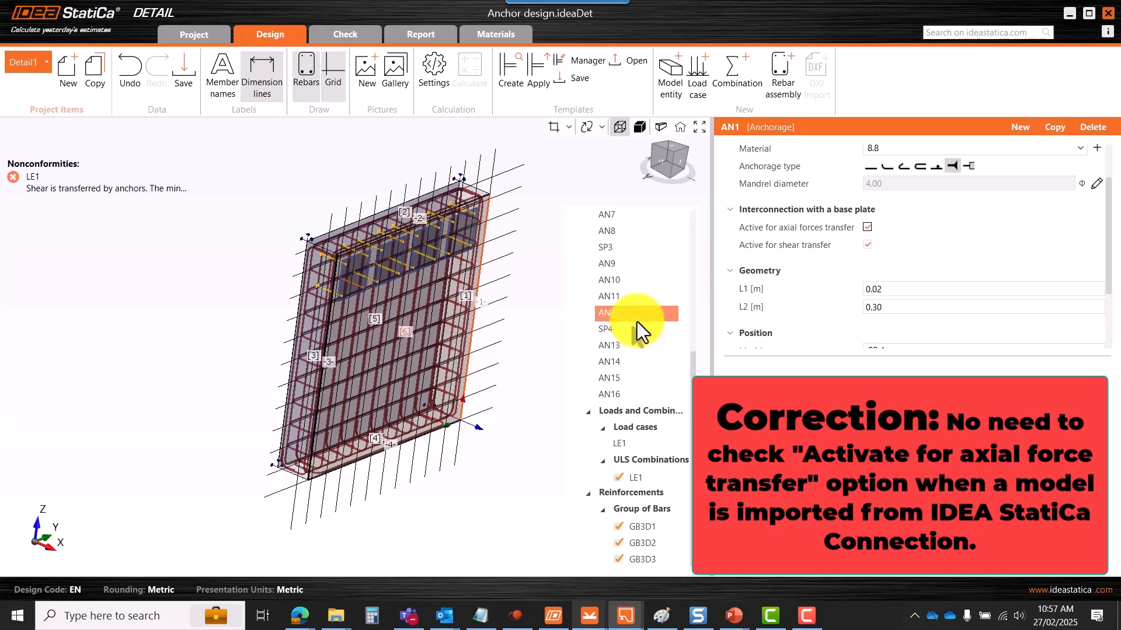
- Select anchors AN1–AN16, leaving base plates SP3 and SP4 out of the selection
shift+click(628, 397)
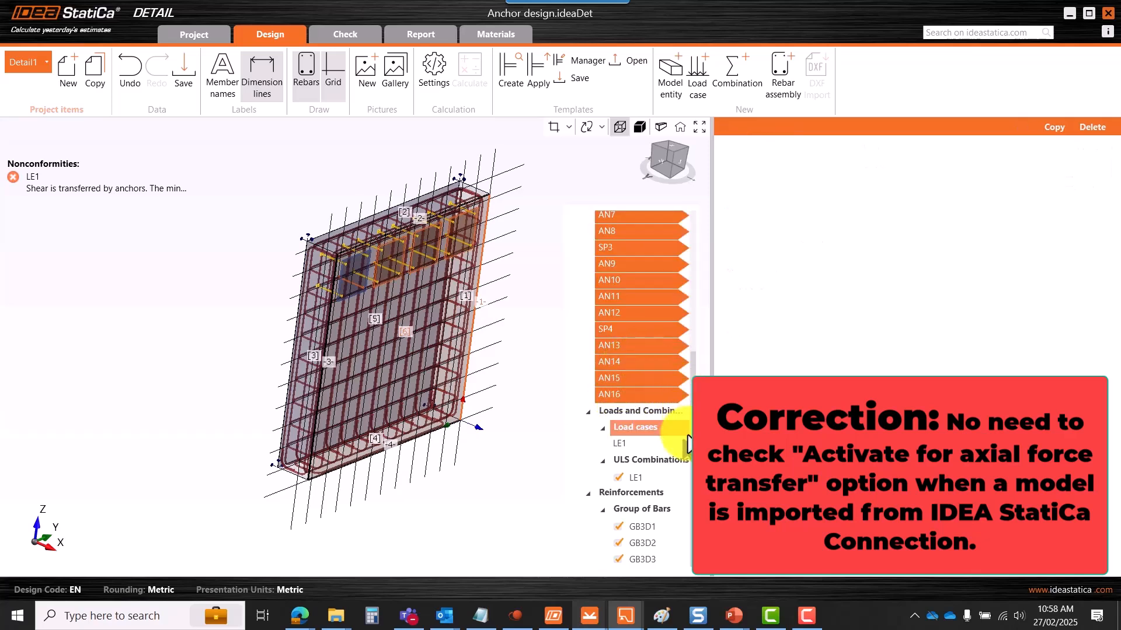
scroll(688, 405, up, 3)
ctrl+click(625, 396)
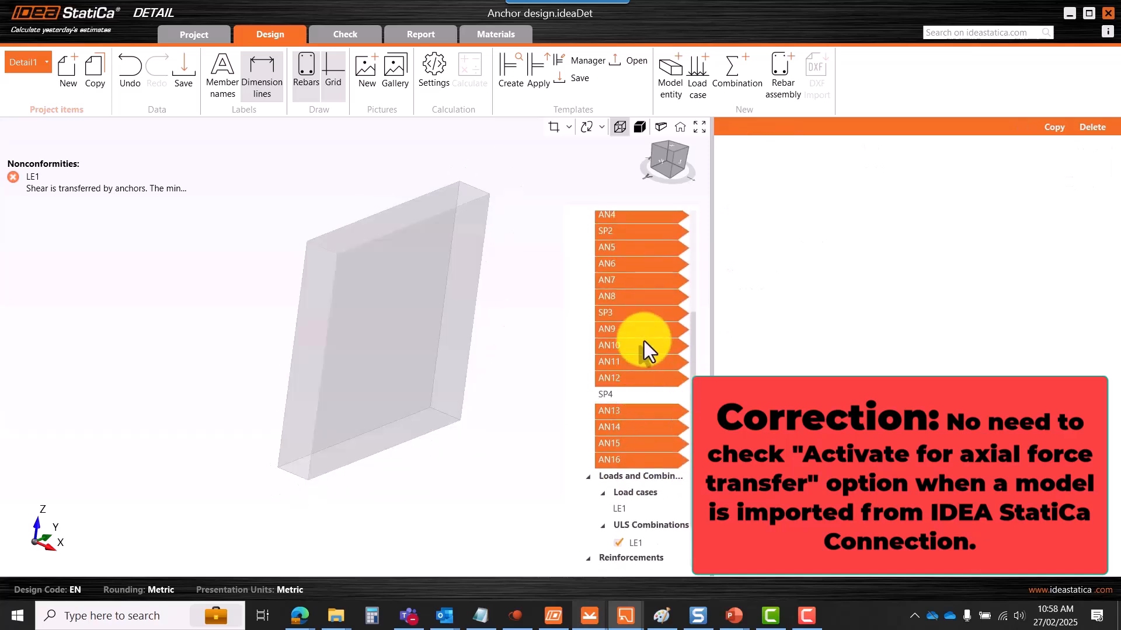
scroll(628, 343, up, 3)
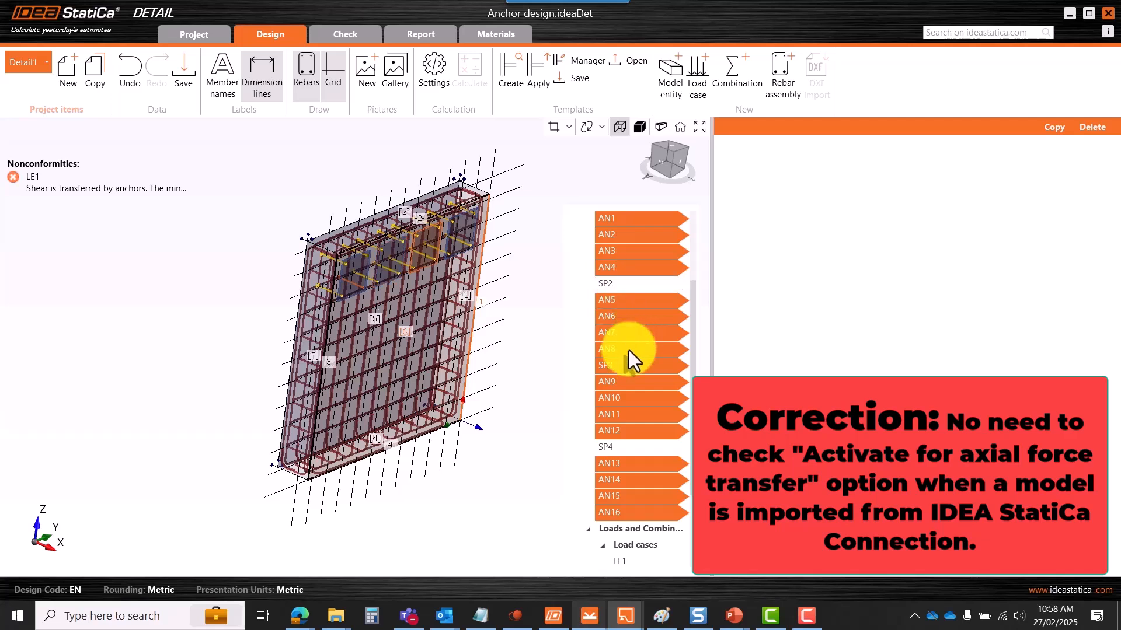
scroll(628, 350, up, 3)
scroll(639, 347, down, 3)
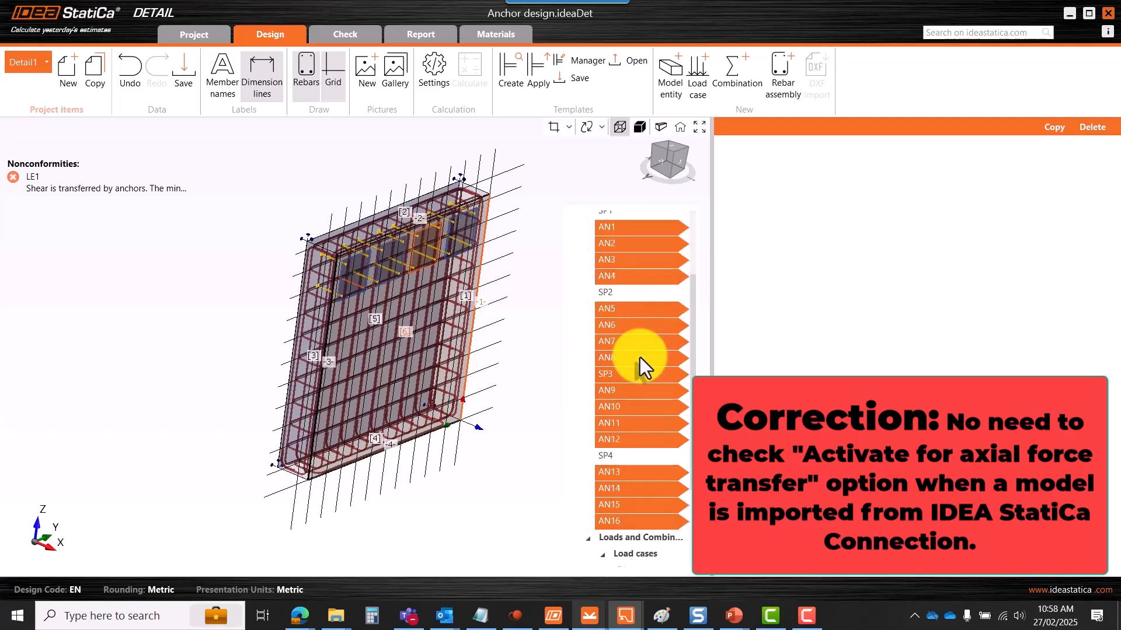
ctrl+click(615, 377)
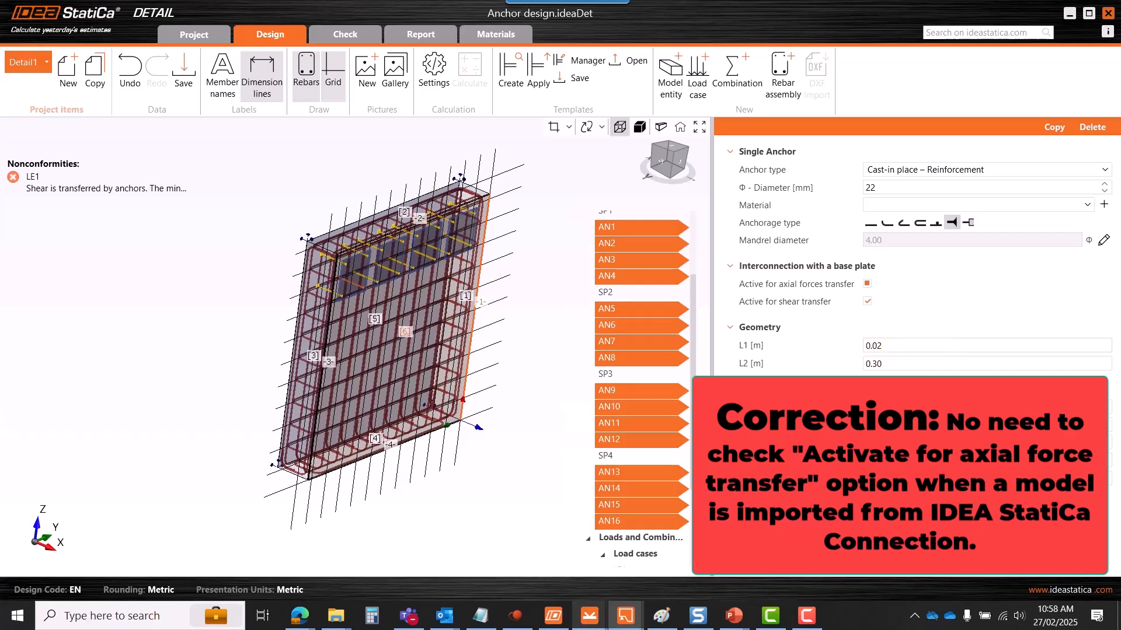
- Make all sixteen selected anchors actively transfer axial forces
click(866, 286)
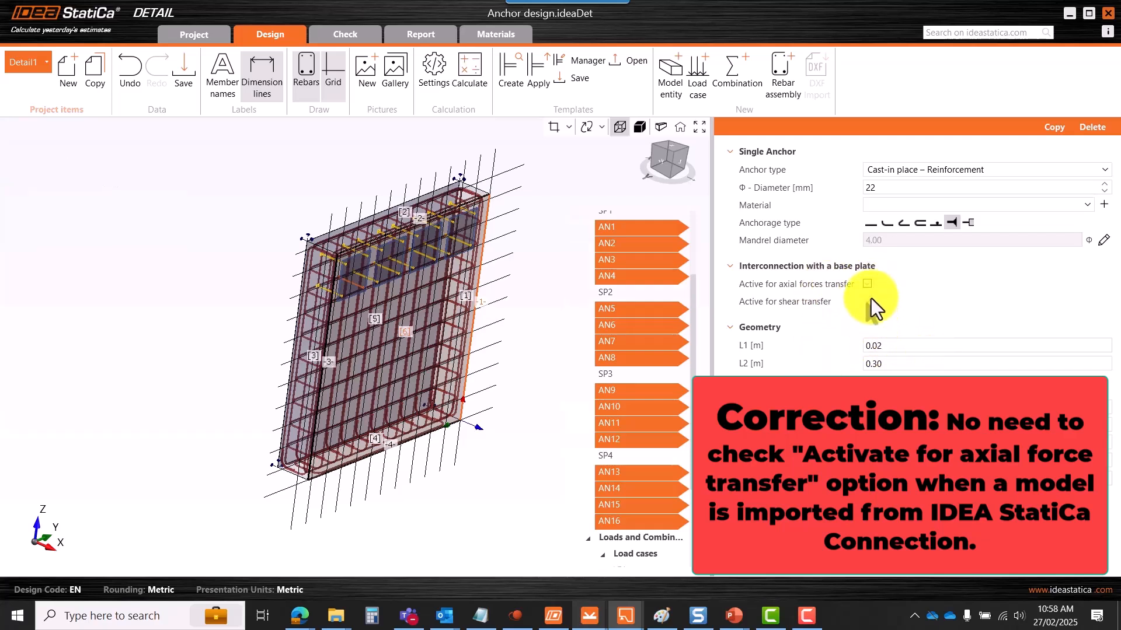
click(809, 293)
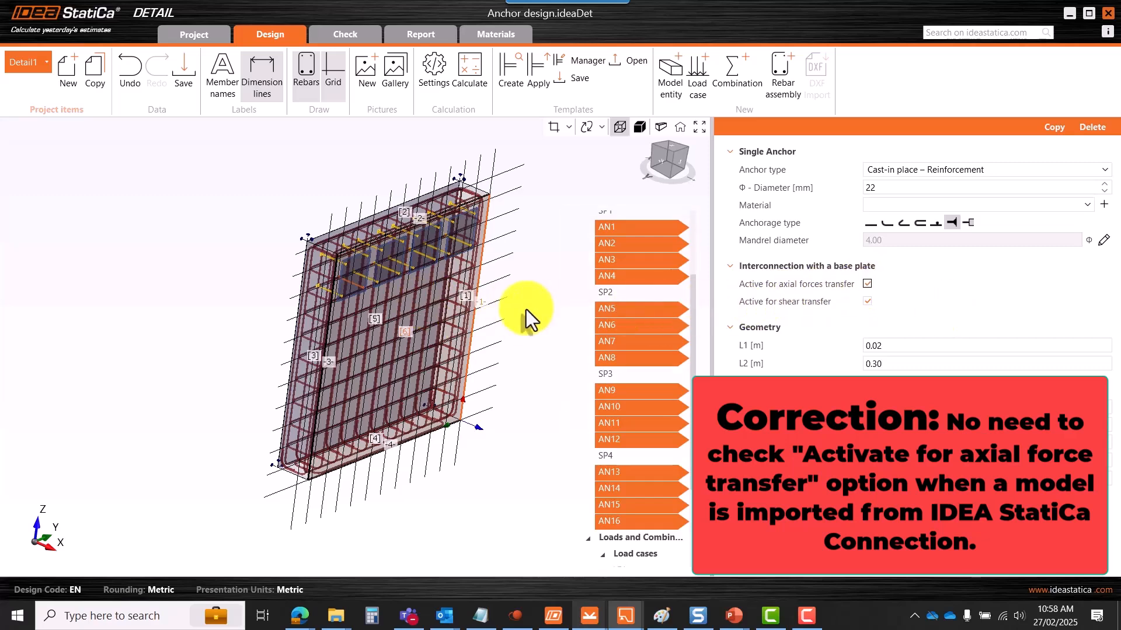
scroll(409, 318, down, 3)
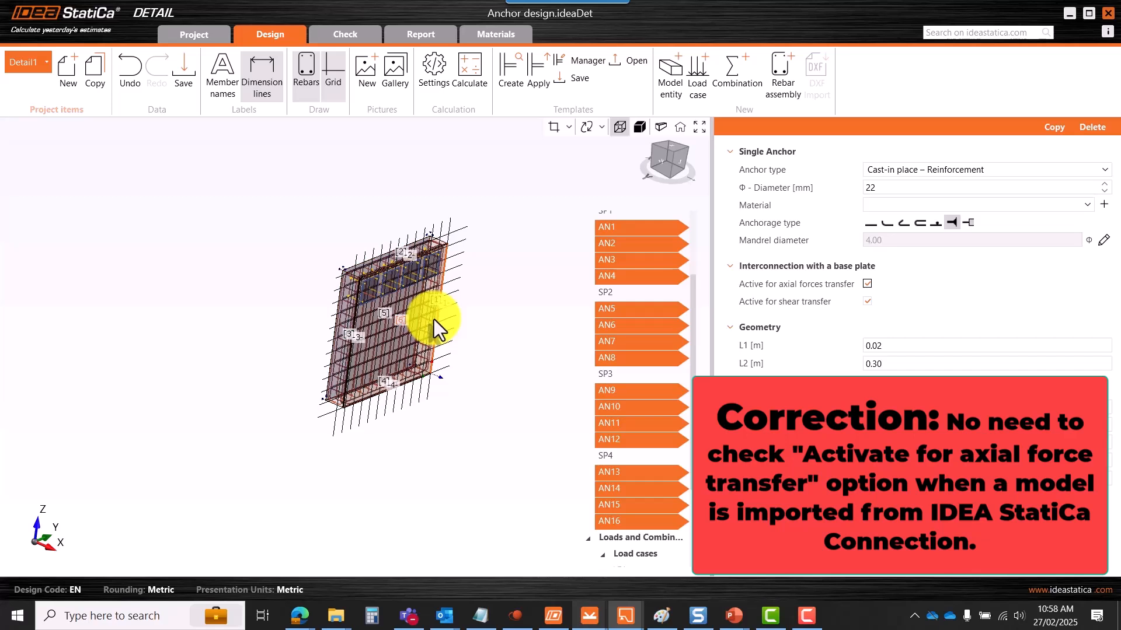
scroll(426, 311, up, 3)
scroll(426, 310, down, 3)
- Check anchor AN1's settings, reset to the default 3-D view, and run the CSFM check
click(614, 230)
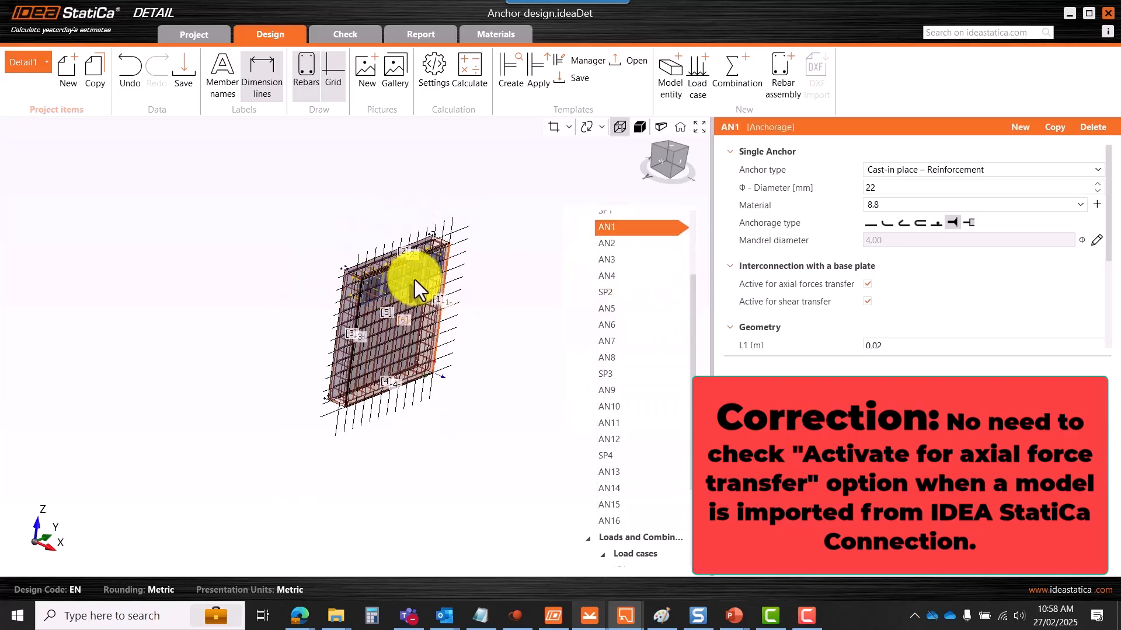
scroll(423, 279, up, 5)
scroll(424, 278, down, 2)
middle_drag(456, 303, 525, 234)
click(680, 128)
scroll(352, 278, down, 3)
scroll(355, 306, up, 5)
scroll(378, 272, down, 3)
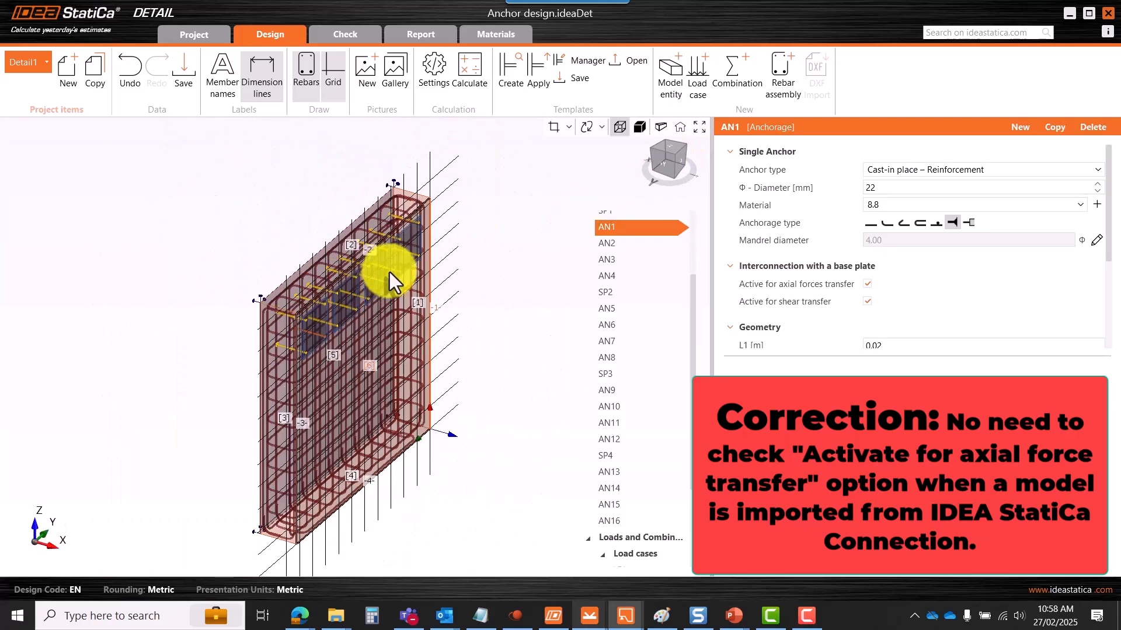
click(469, 93)
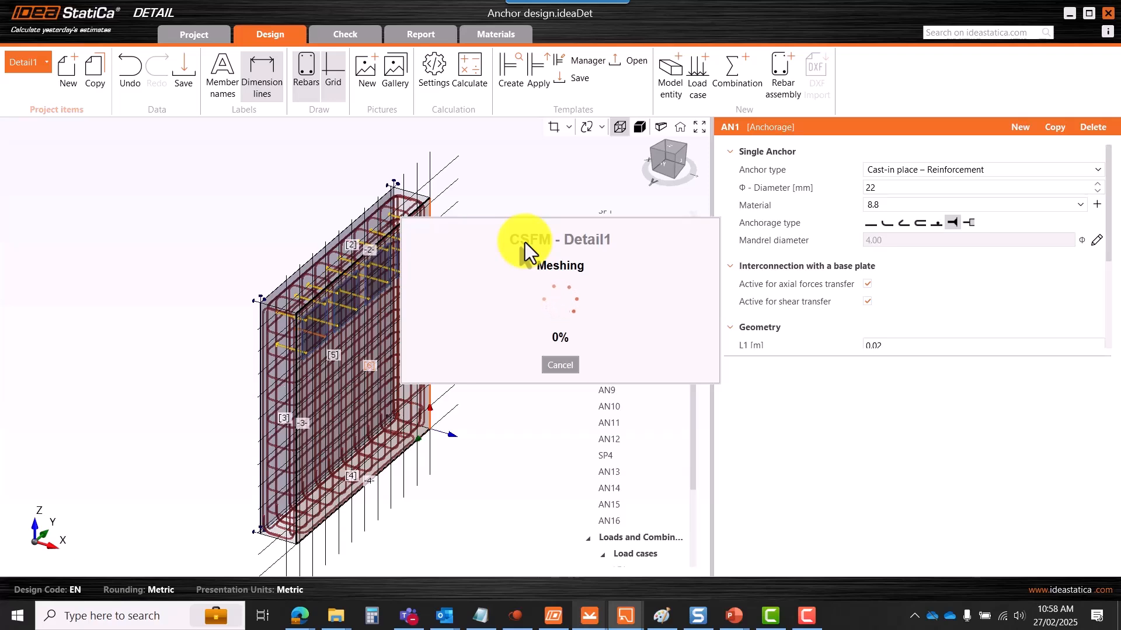
- Switch to the 4 base plate concrete file to compare its results
mouse_move(626, 619)
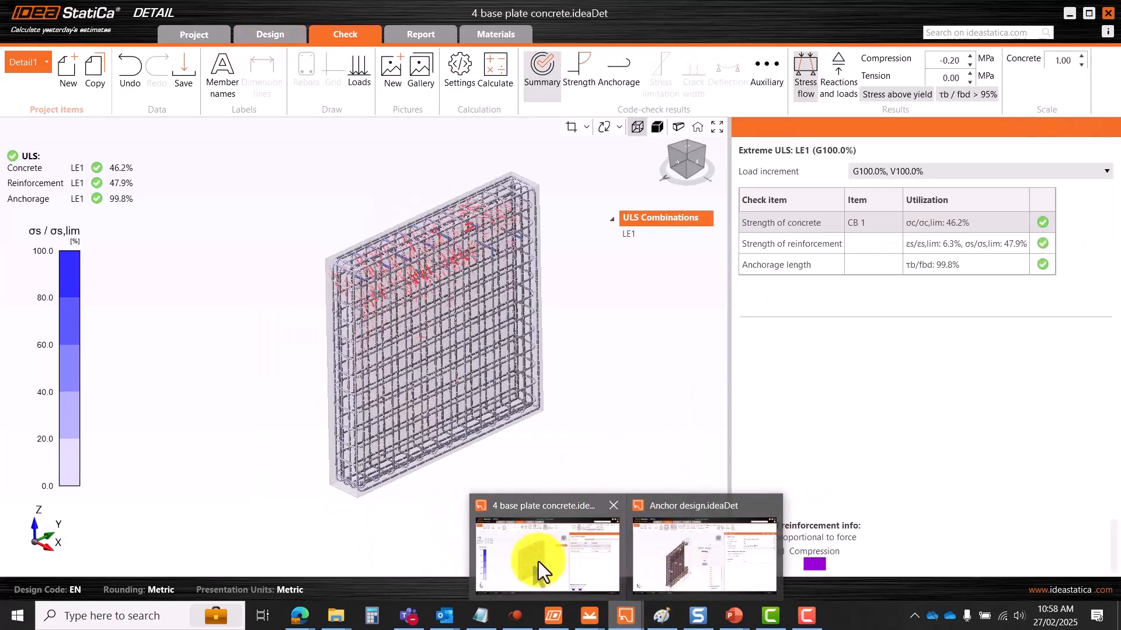
click(538, 562)
scroll(510, 302, up, 3)
scroll(408, 266, down, 2)
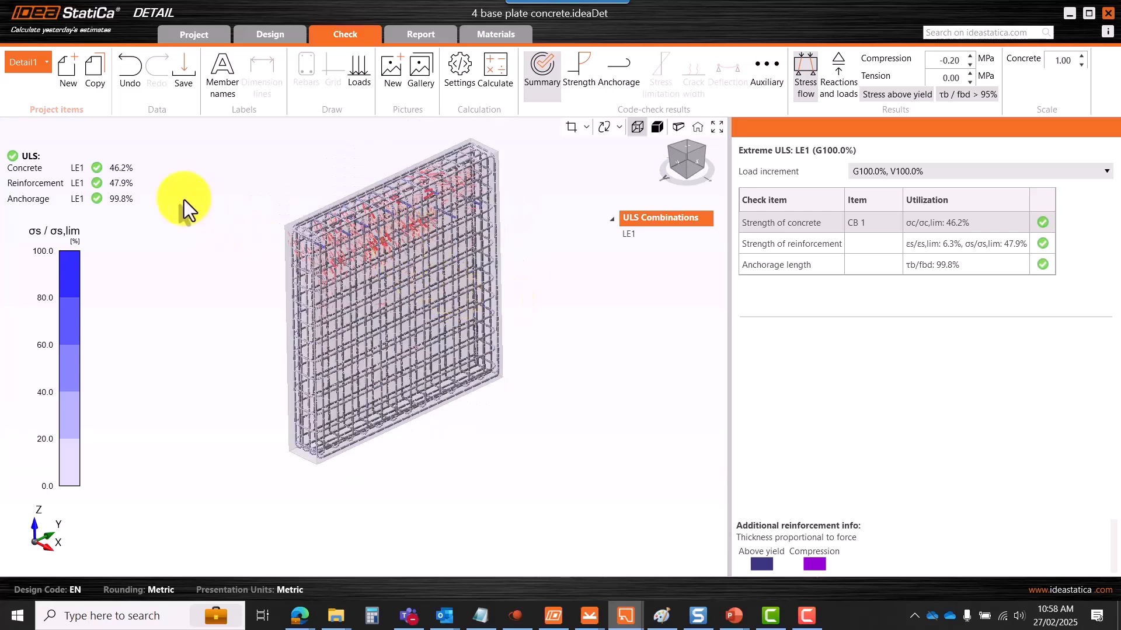
scroll(409, 229, up, 4)
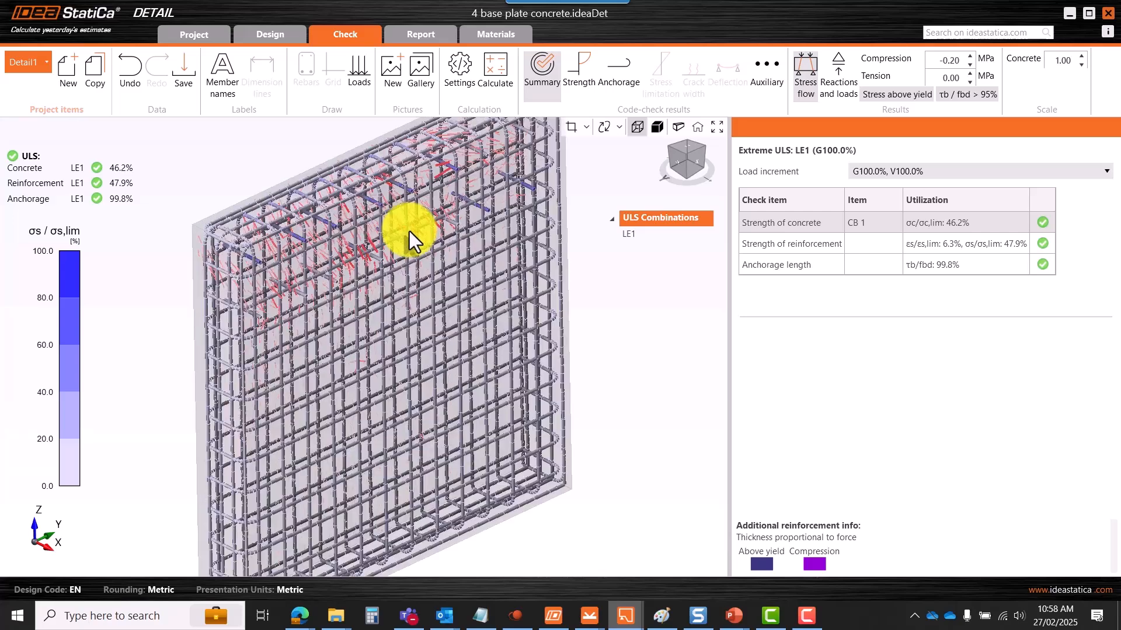
- Return to the Anchor design file and cancel its running CSFM calculation
mouse_move(593, 618)
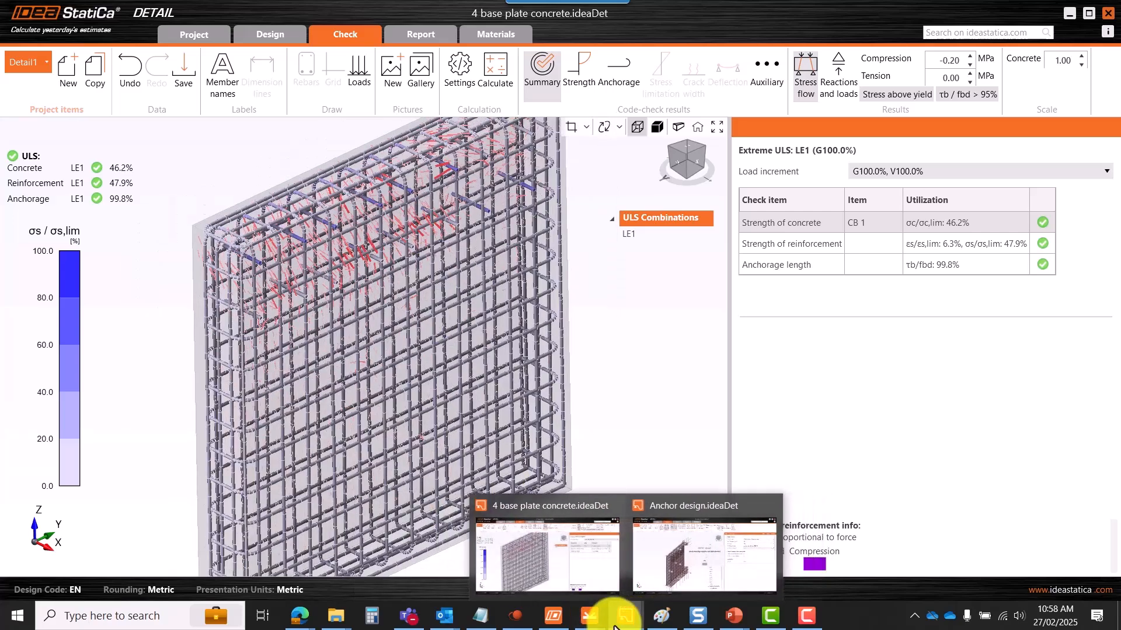
click(683, 569)
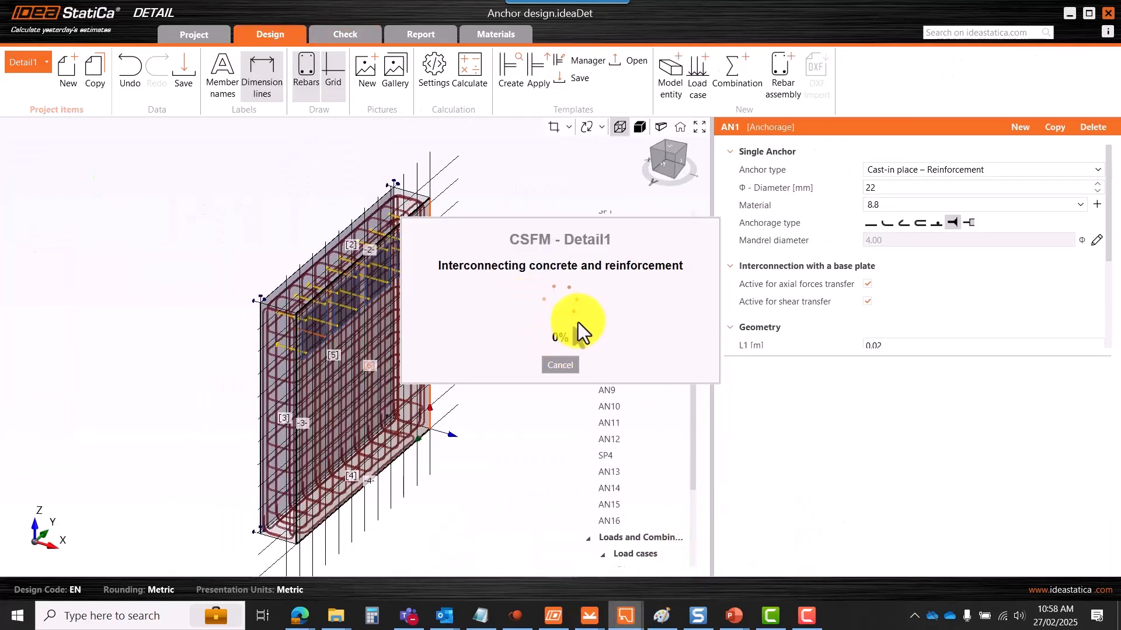
click(558, 364)
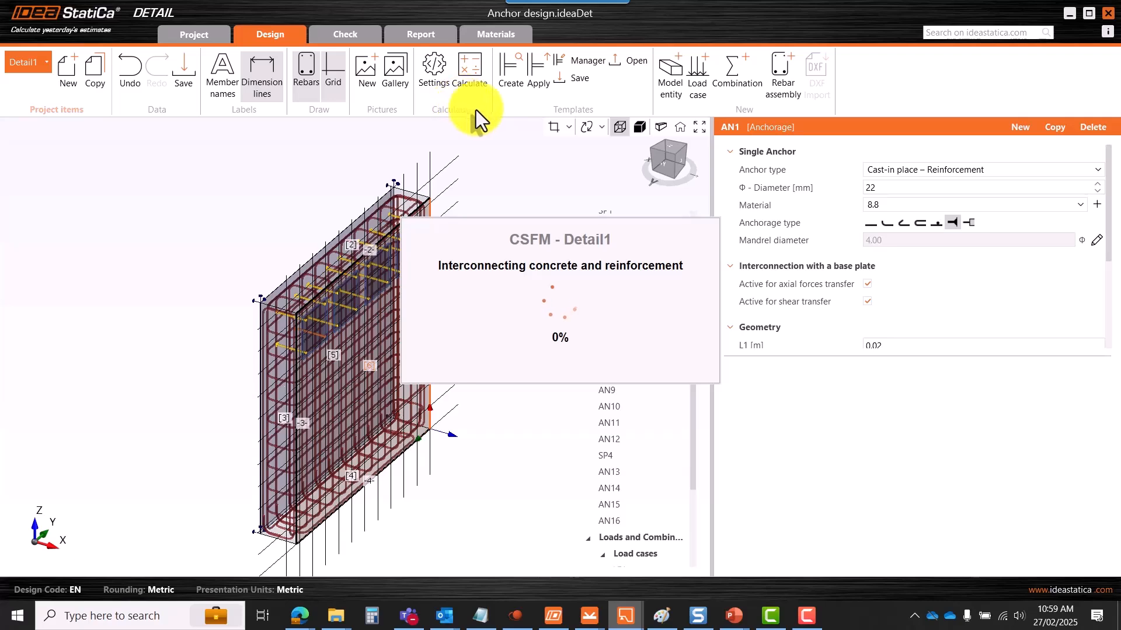
- Set the mesh settings' default mesh size multiplier to 3.00 and save
click(432, 81)
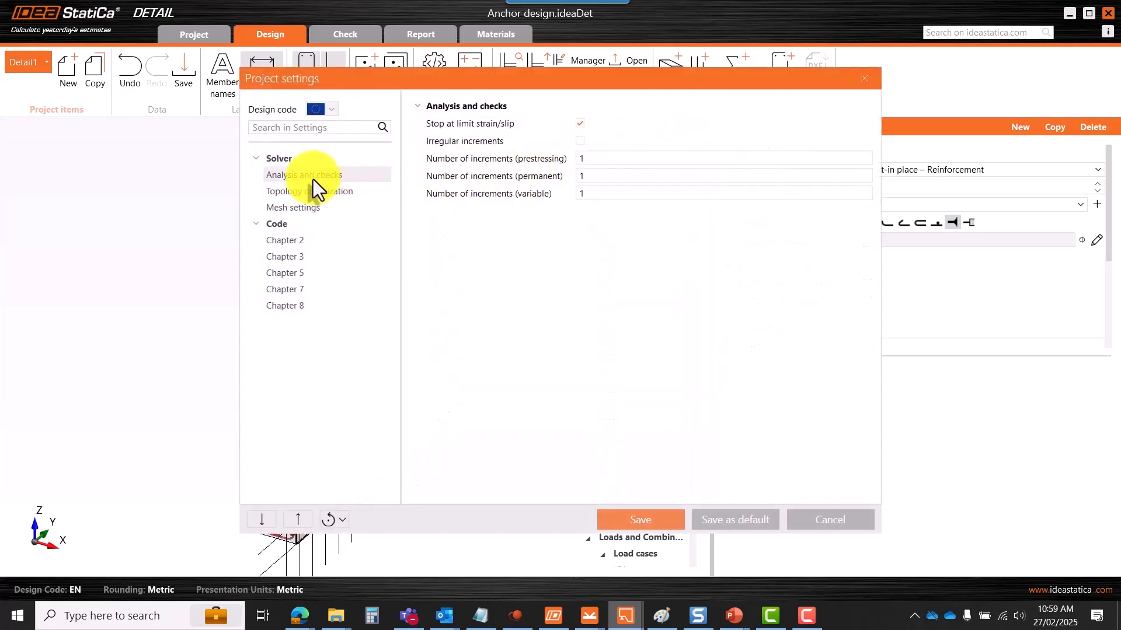
click(286, 209)
click(588, 123)
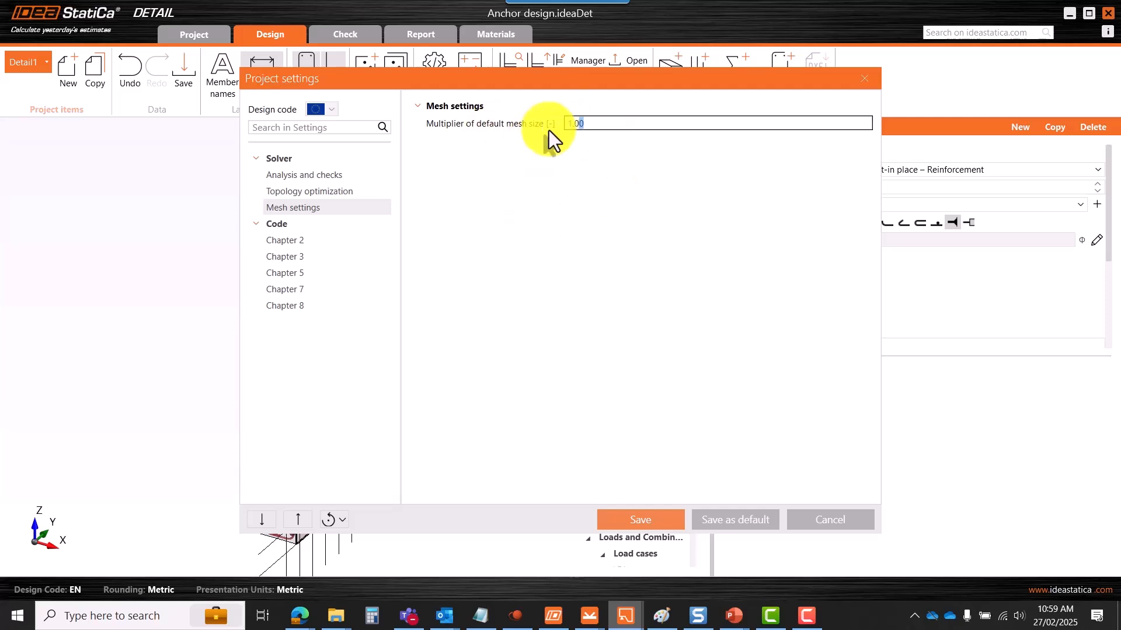
click(580, 211)
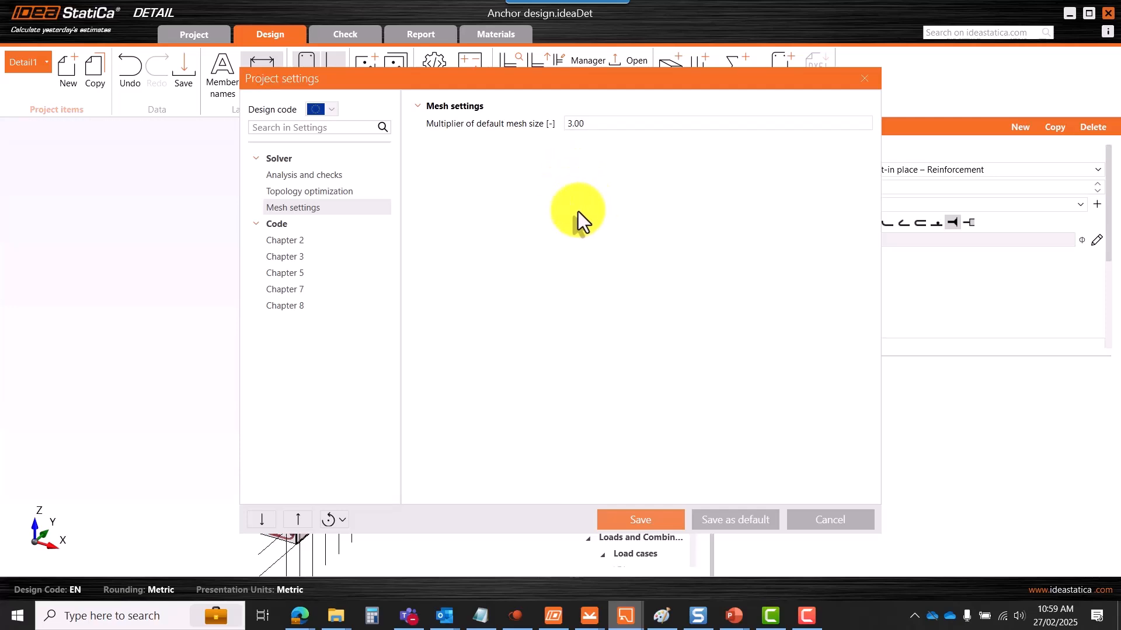
click(632, 524)
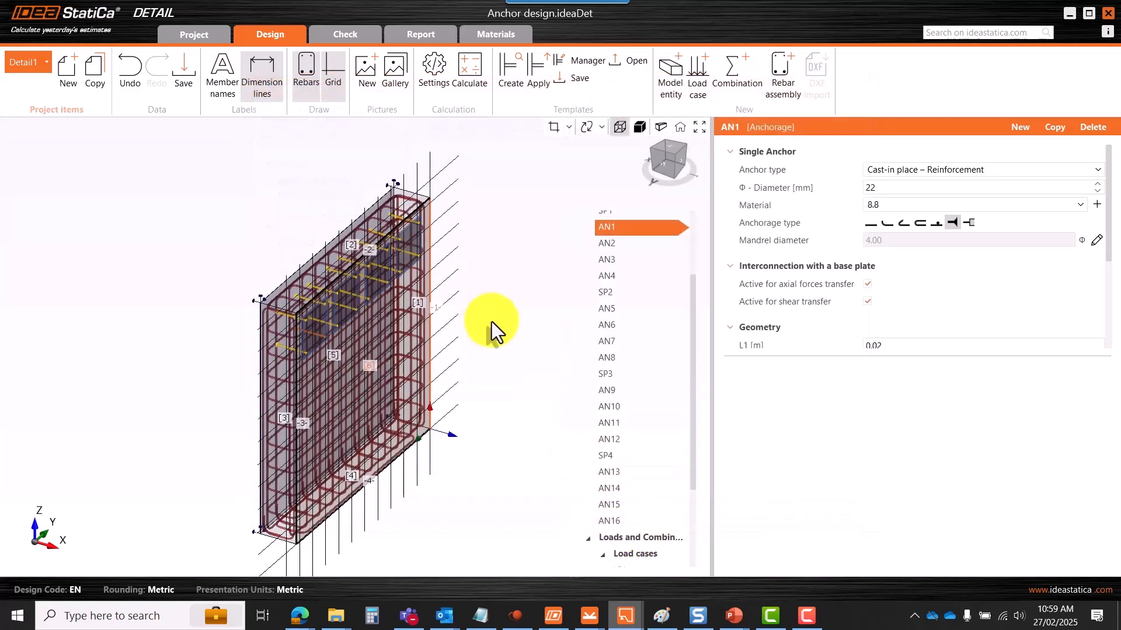
scroll(443, 256, down, 3)
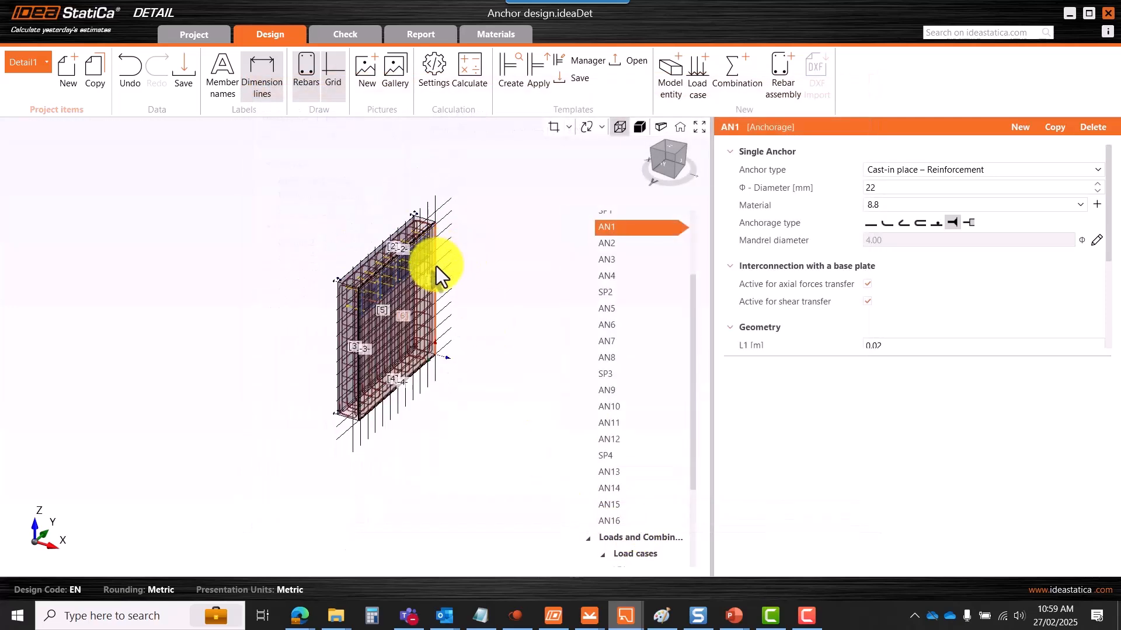
scroll(425, 260, up, 3)
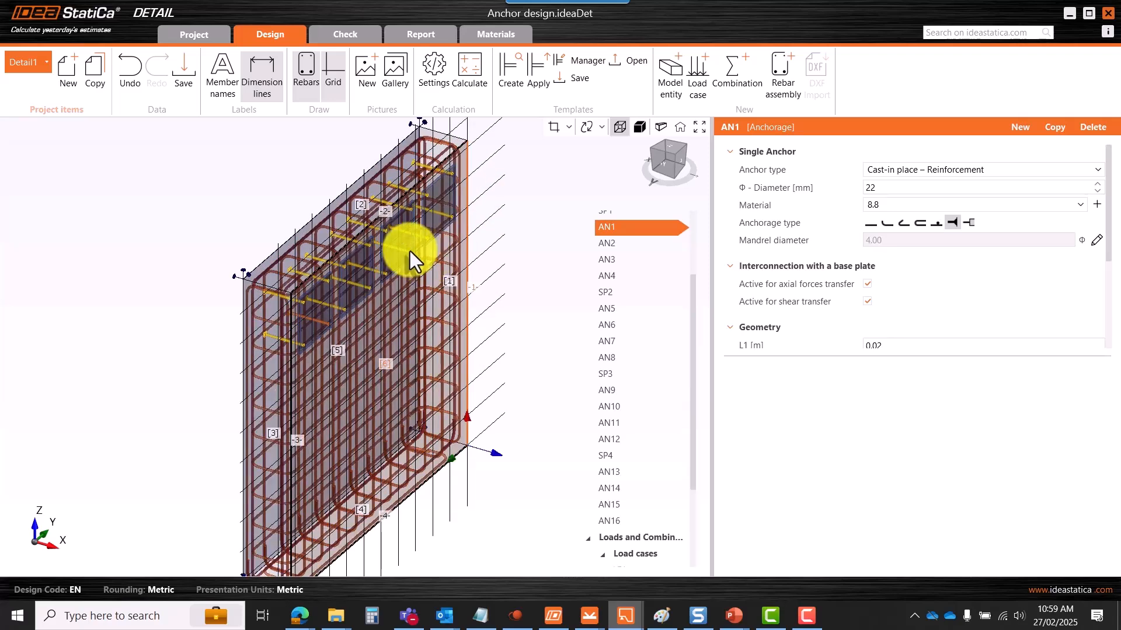
scroll(410, 251, down, 2)
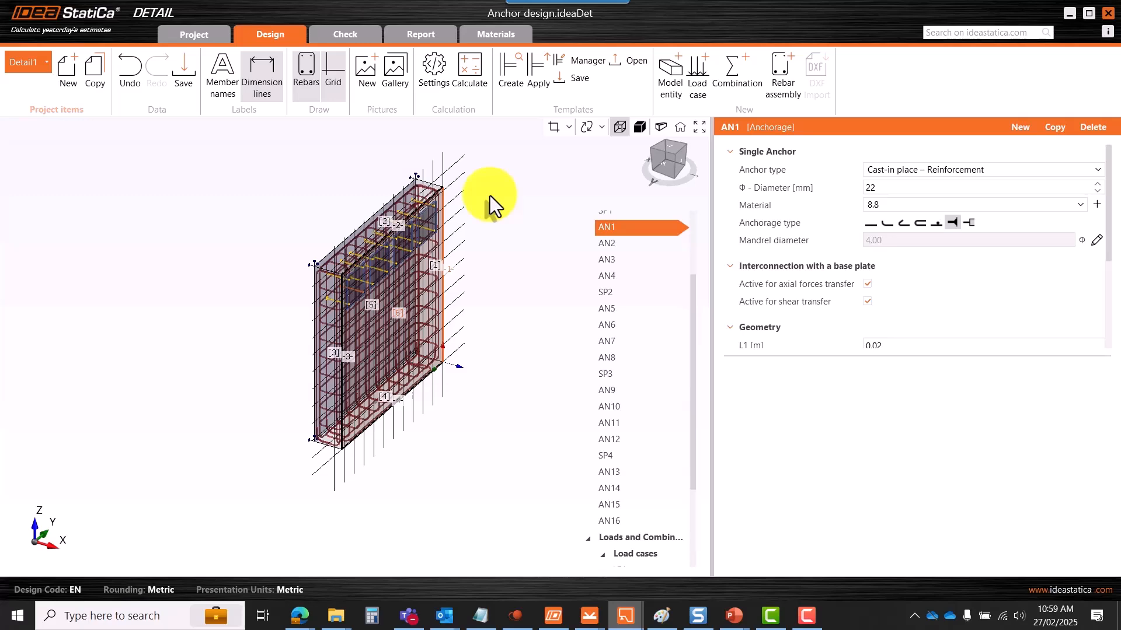
- Confirm the 3.00 mesh size multiplier in settings, then rerun the CSFM check
click(435, 79)
click(292, 208)
drag(590, 129, 538, 132)
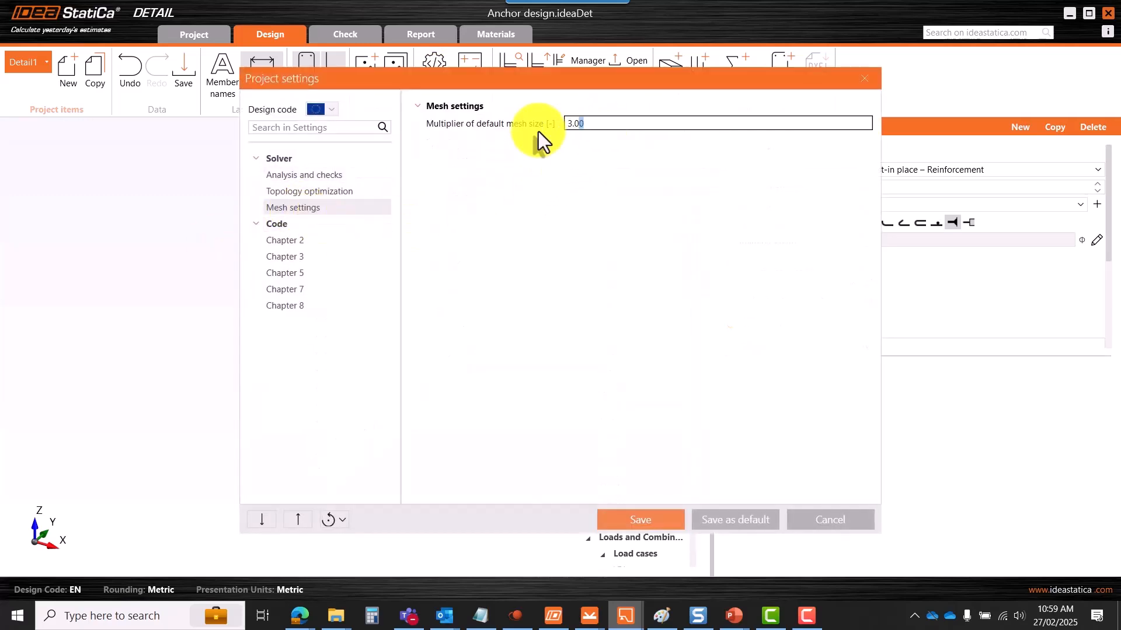
click(863, 79)
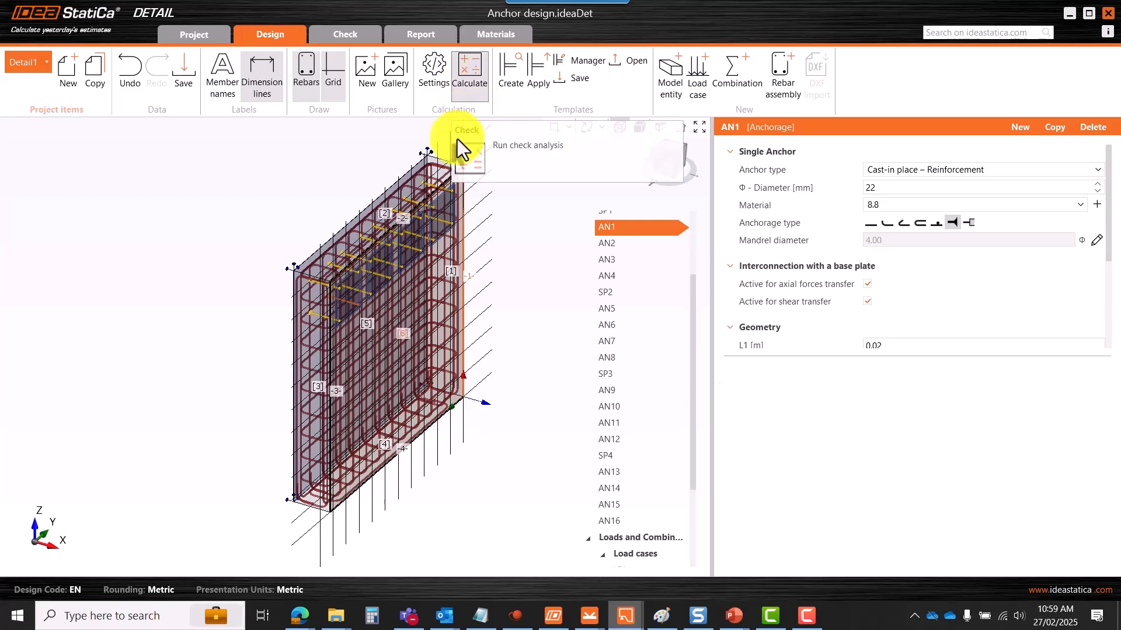
click(464, 82)
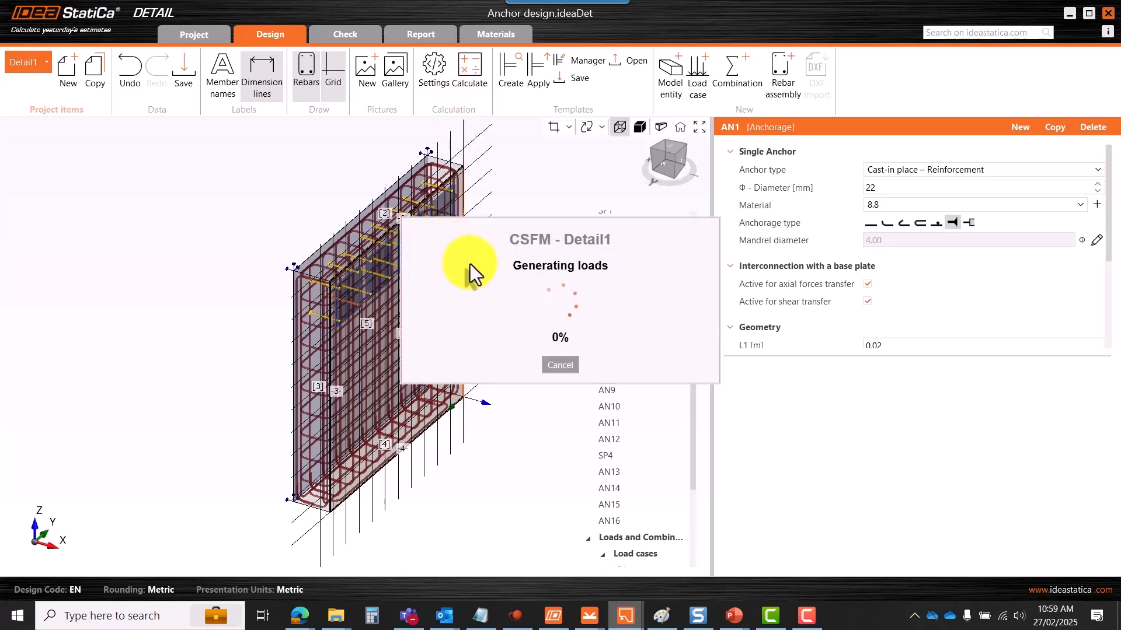
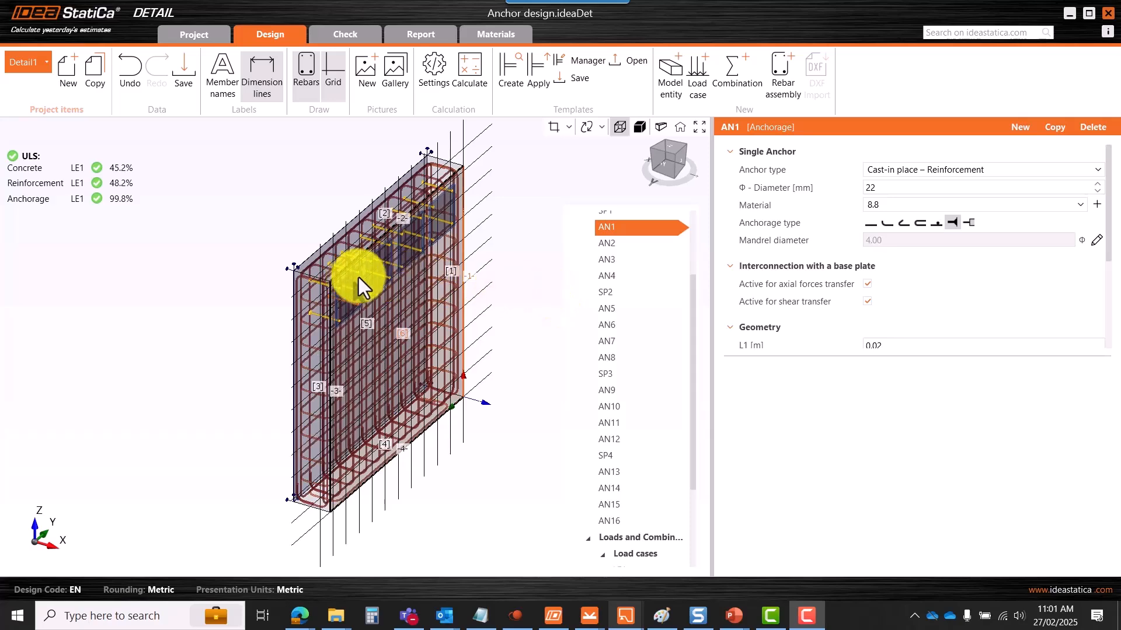
- Zoom the 3D view in and out to inspect the analysed model
scroll(392, 263, down, 3)
scroll(393, 263, down, 1)
scroll(387, 276, up, 4)
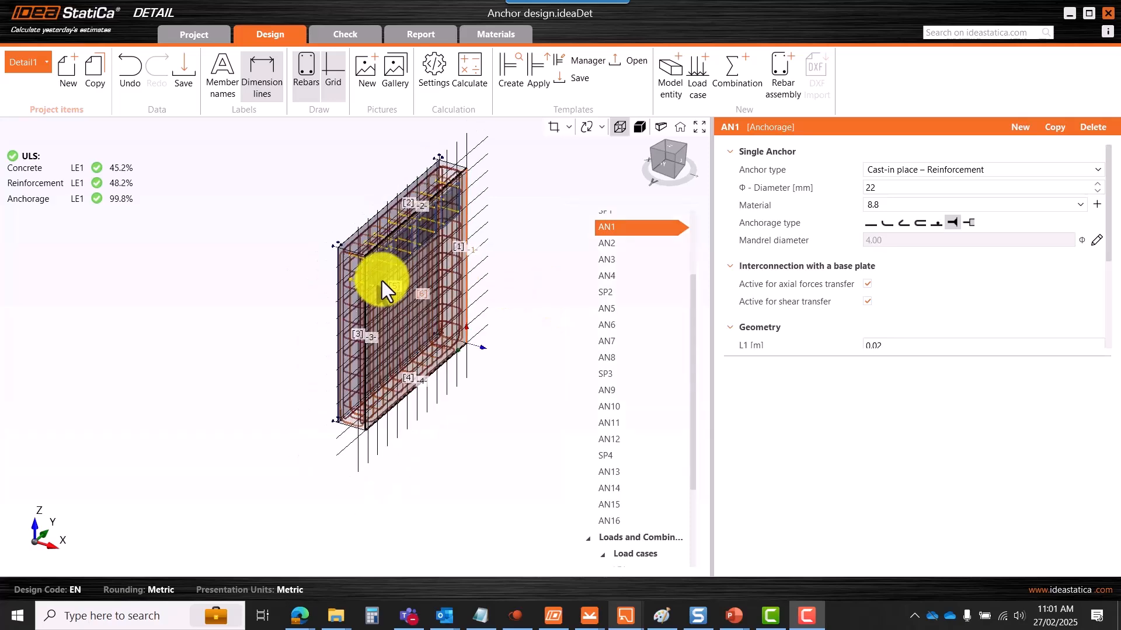
scroll(429, 228, up, 3)
scroll(427, 187, down, 2)
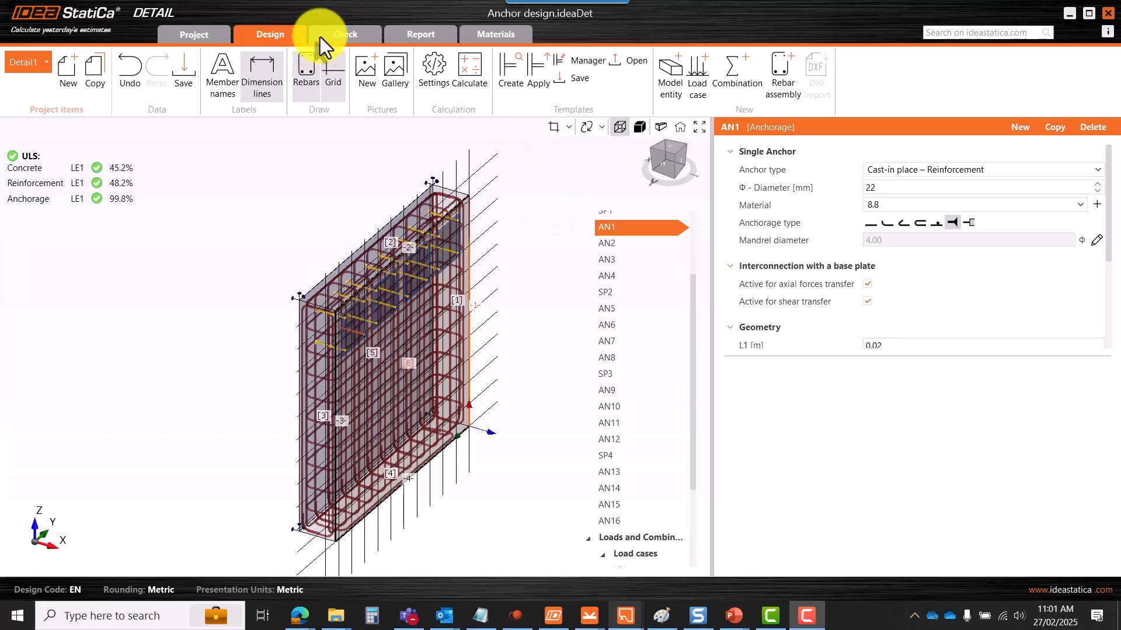
- Show the check results summary in a widened panel and select the concrete result row
click(349, 34)
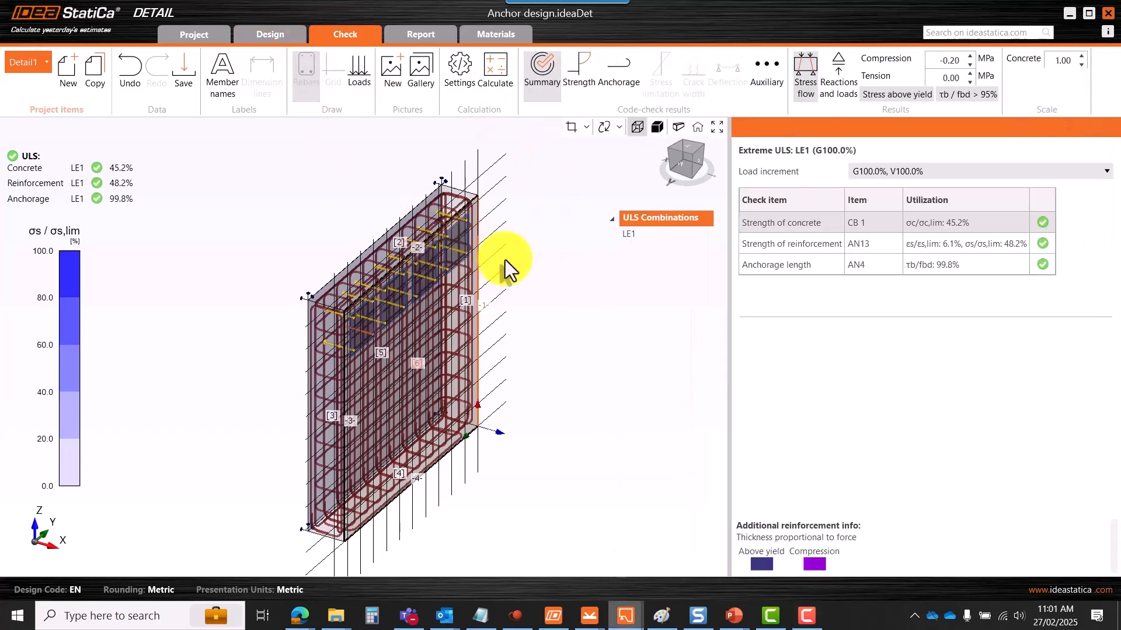
scroll(429, 228, down, 2)
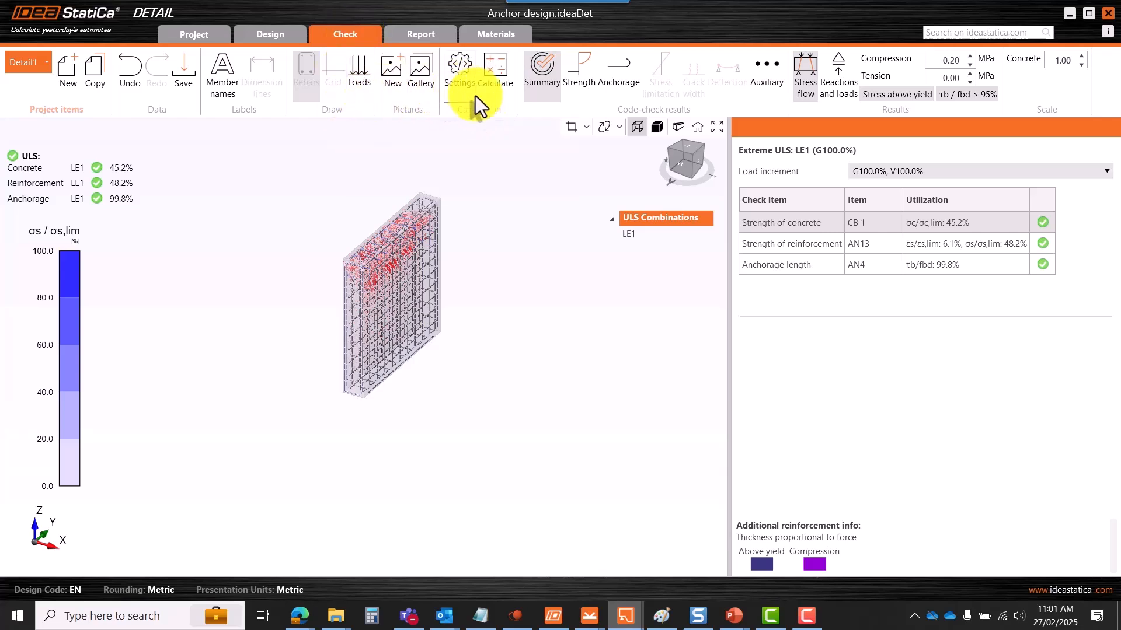
click(551, 89)
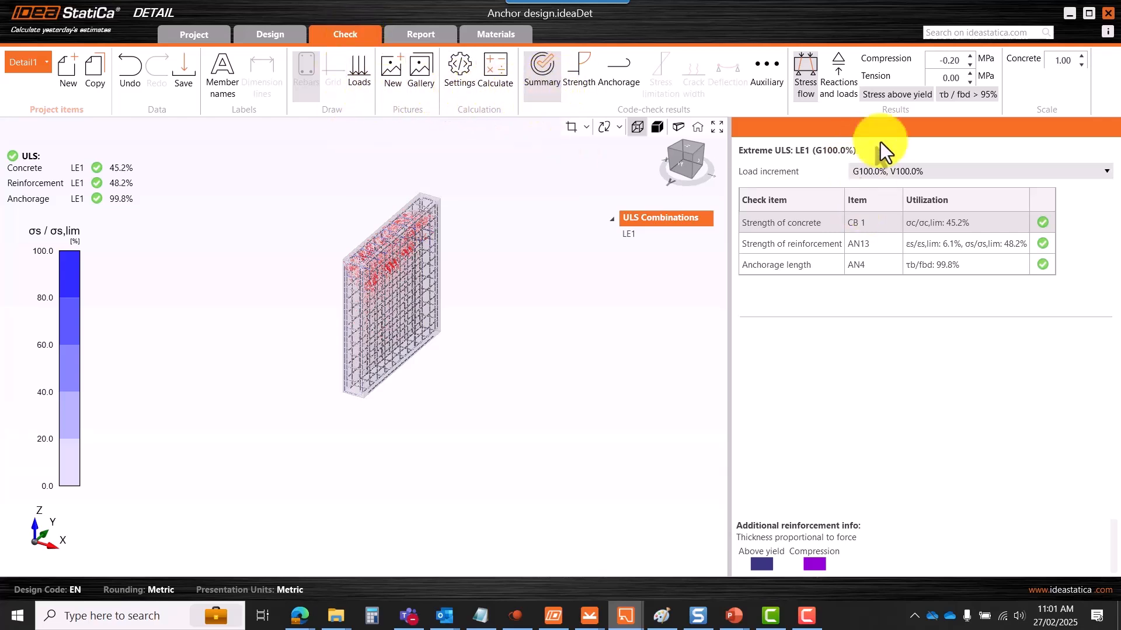
drag(730, 357, 691, 357)
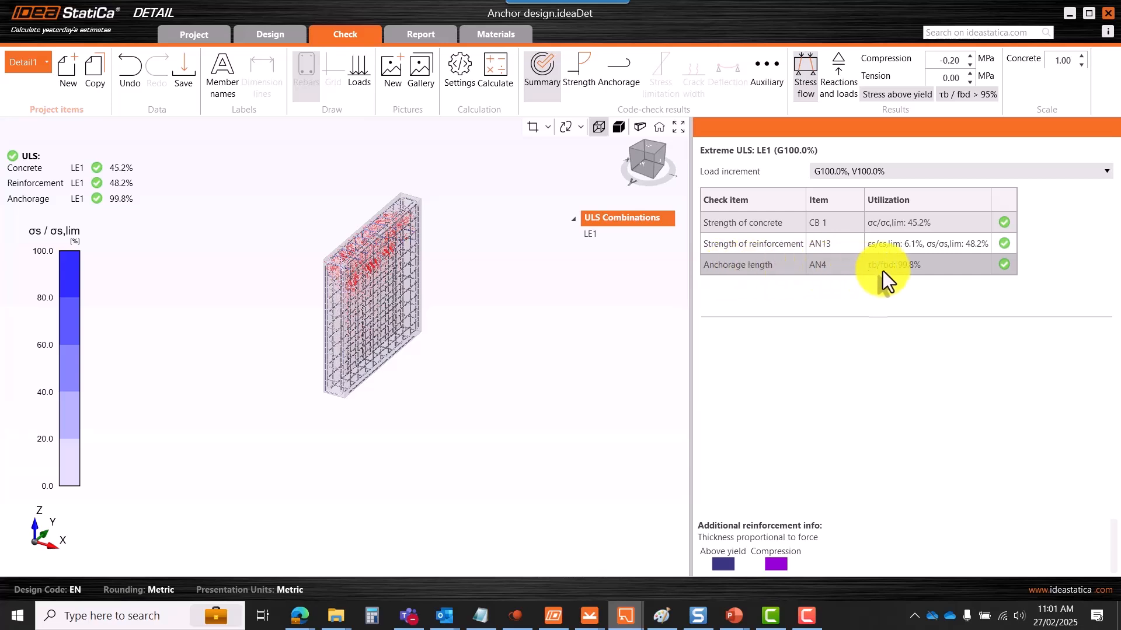
click(908, 228)
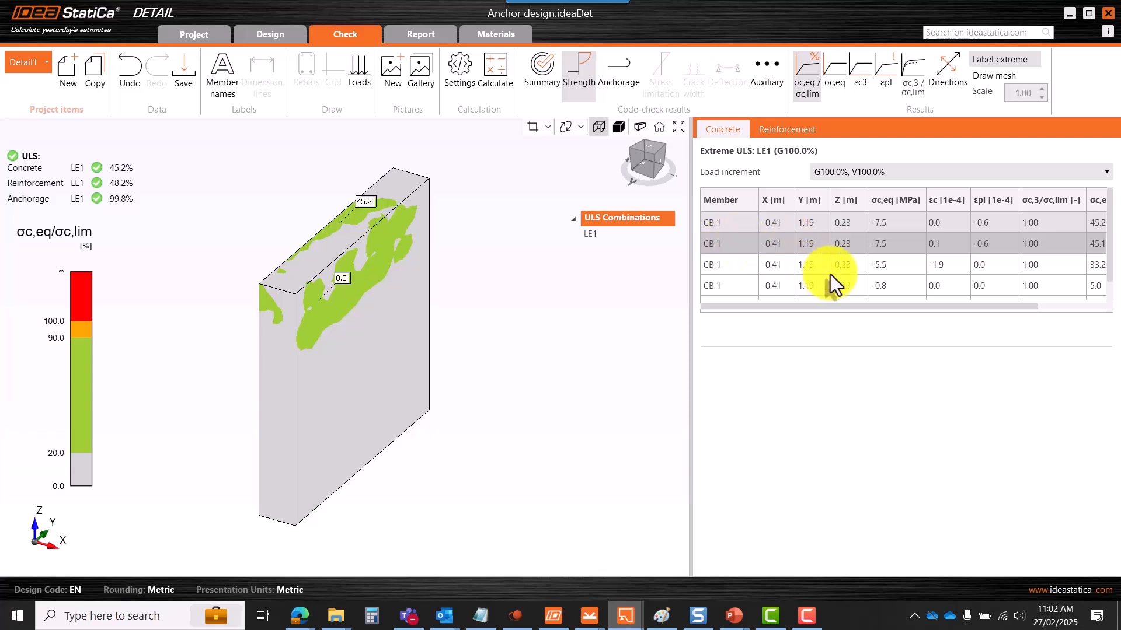
- Enlarge the results table and view the σc,eq, ε3, σc,3/σc,lim and stress Directions maps in turn
drag(881, 350, 864, 468)
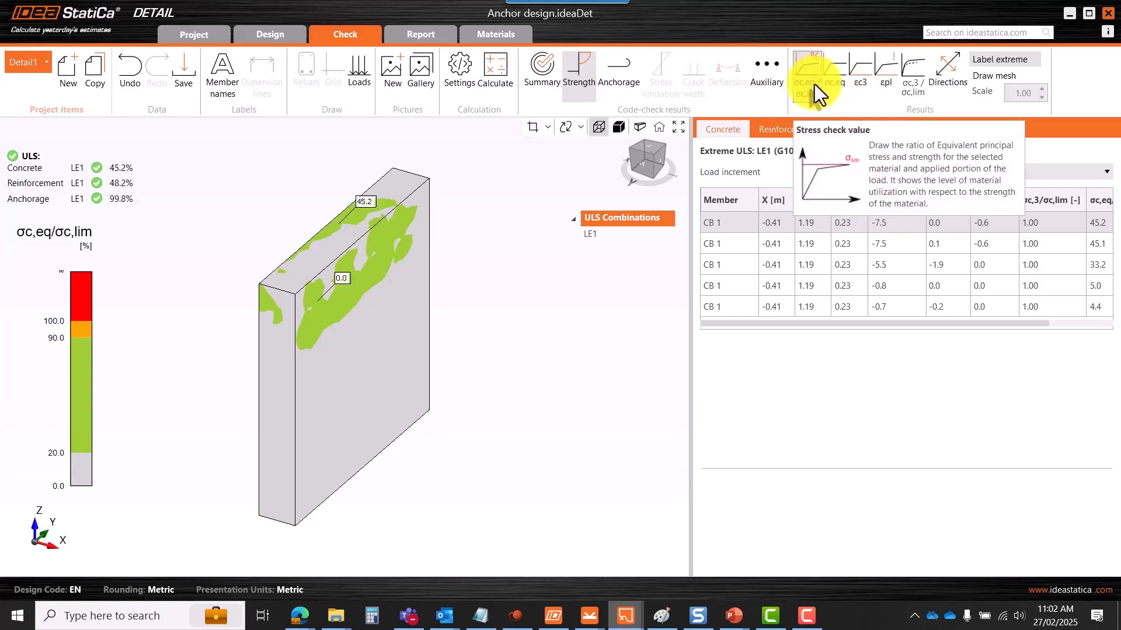
click(834, 90)
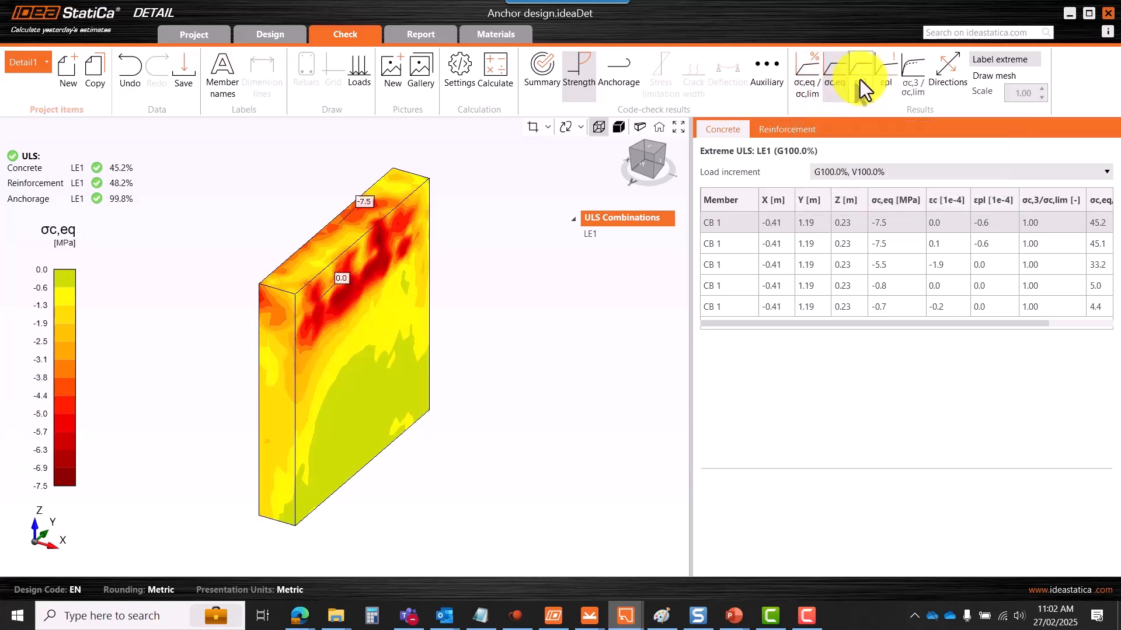
click(869, 97)
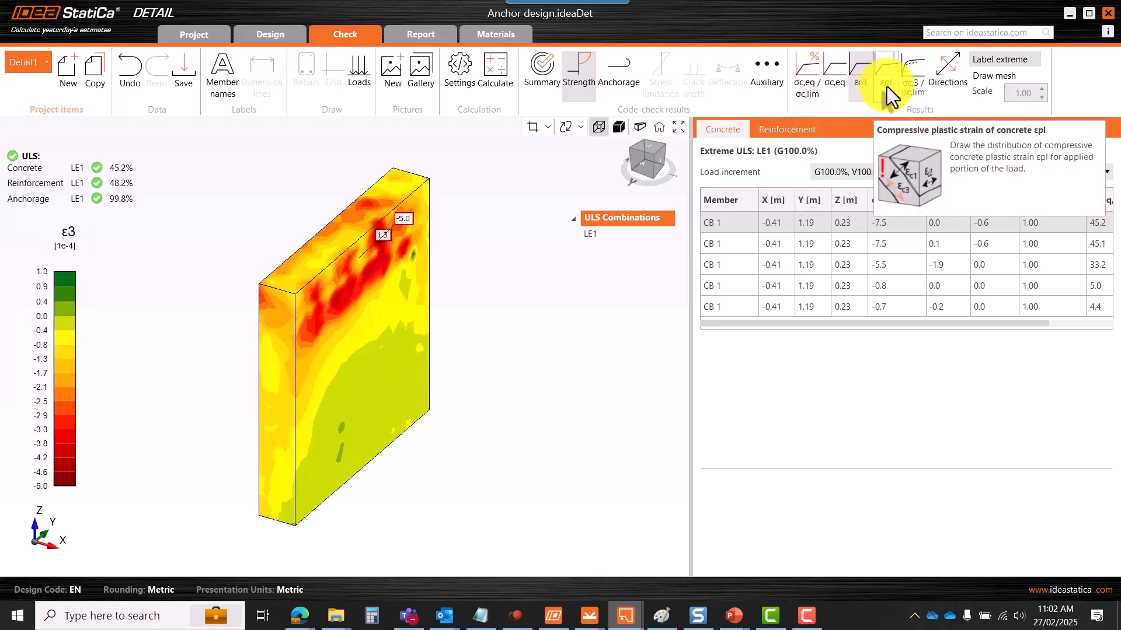
click(921, 86)
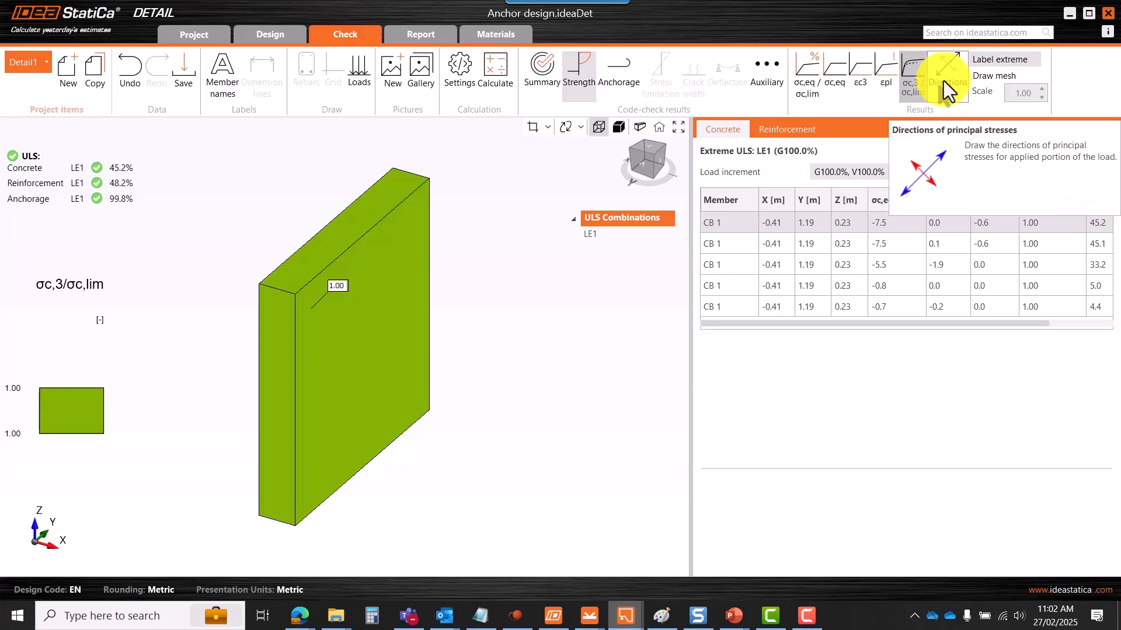
click(943, 81)
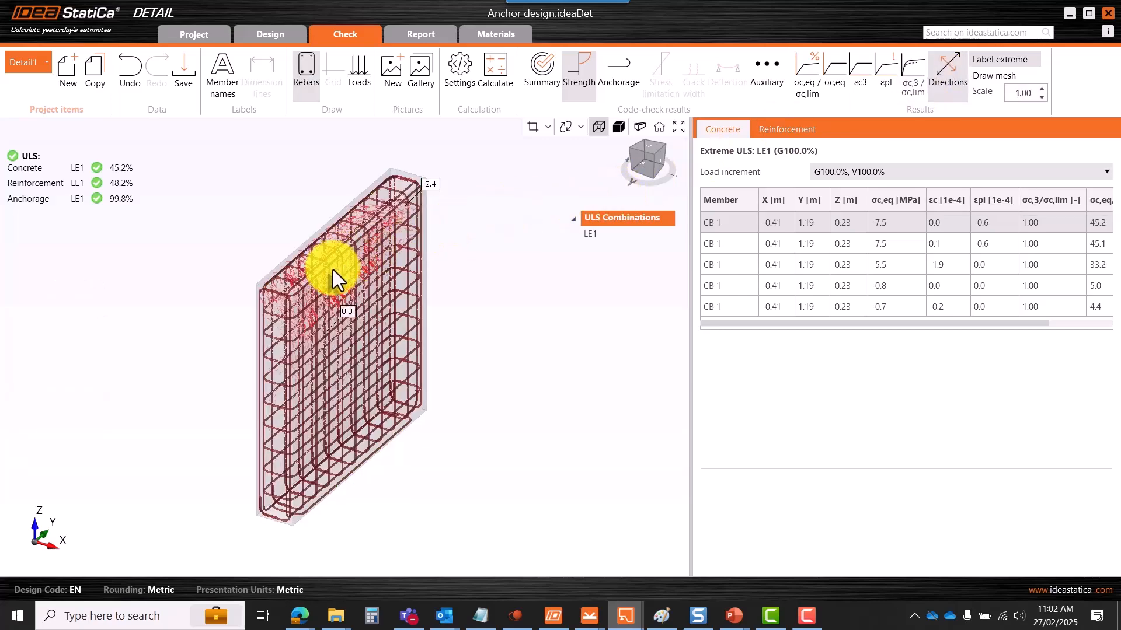
scroll(333, 269, up, 5)
scroll(394, 290, down, 5)
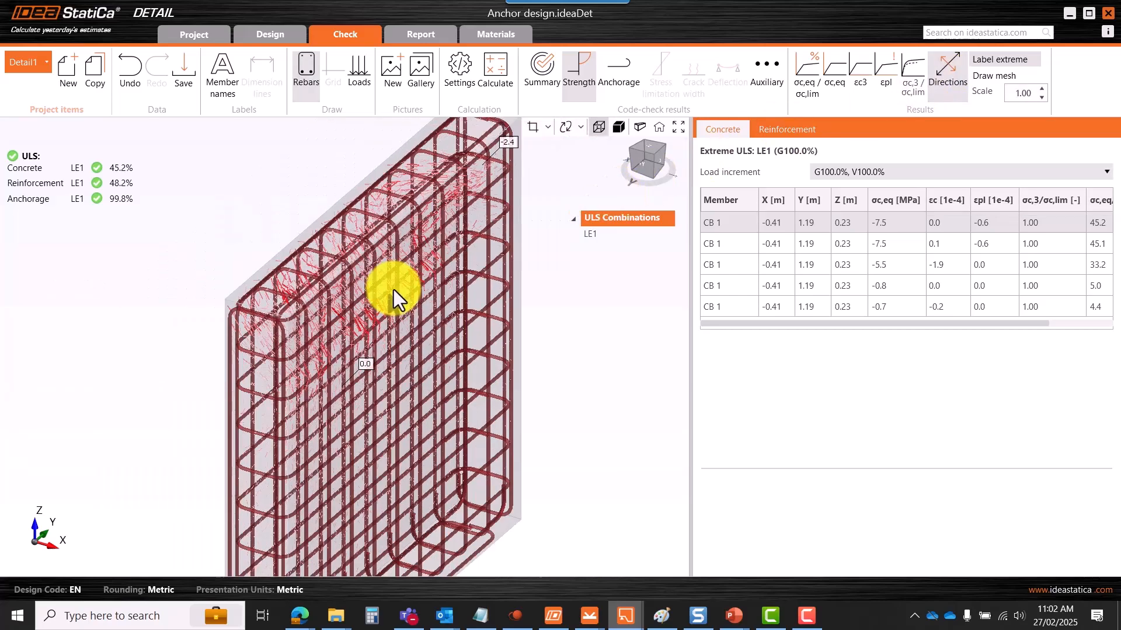
right_drag(408, 303, 399, 193)
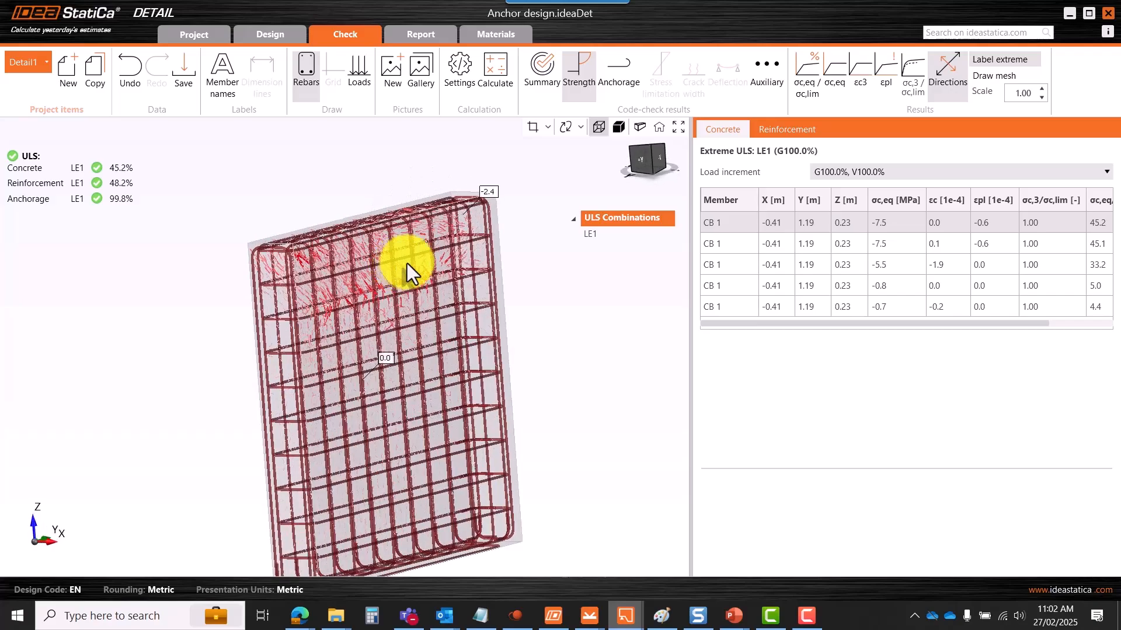
scroll(488, 246, up, 5)
right_drag(418, 260, 448, 221)
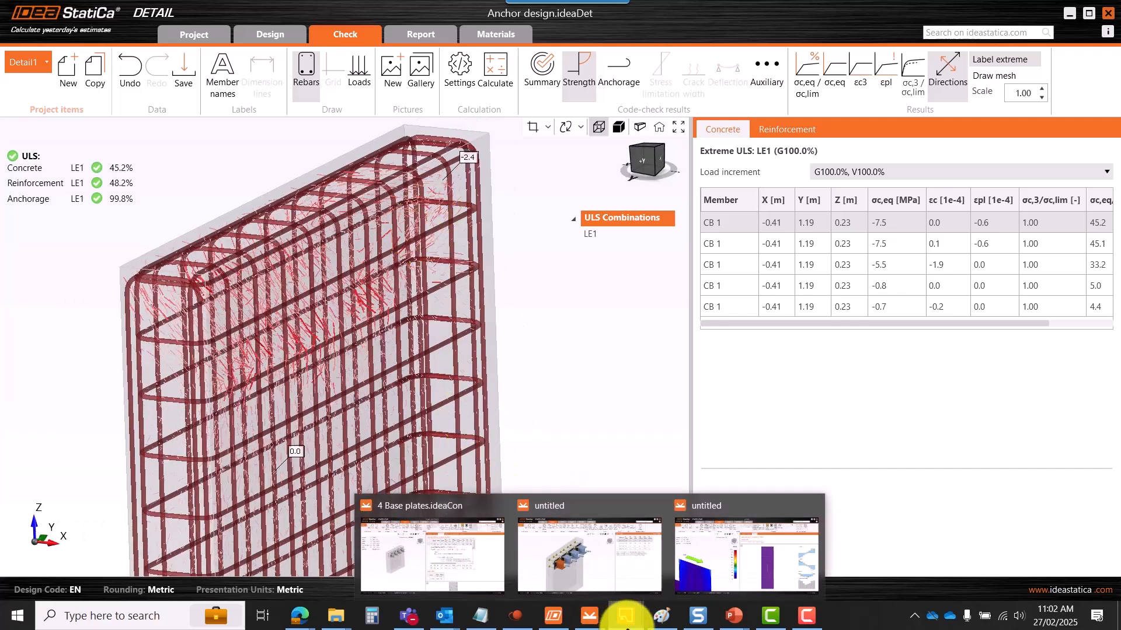
- Switch to the untitled Connection model and display equivalent stress on its base plates
mouse_move(627, 620)
mouse_move(590, 615)
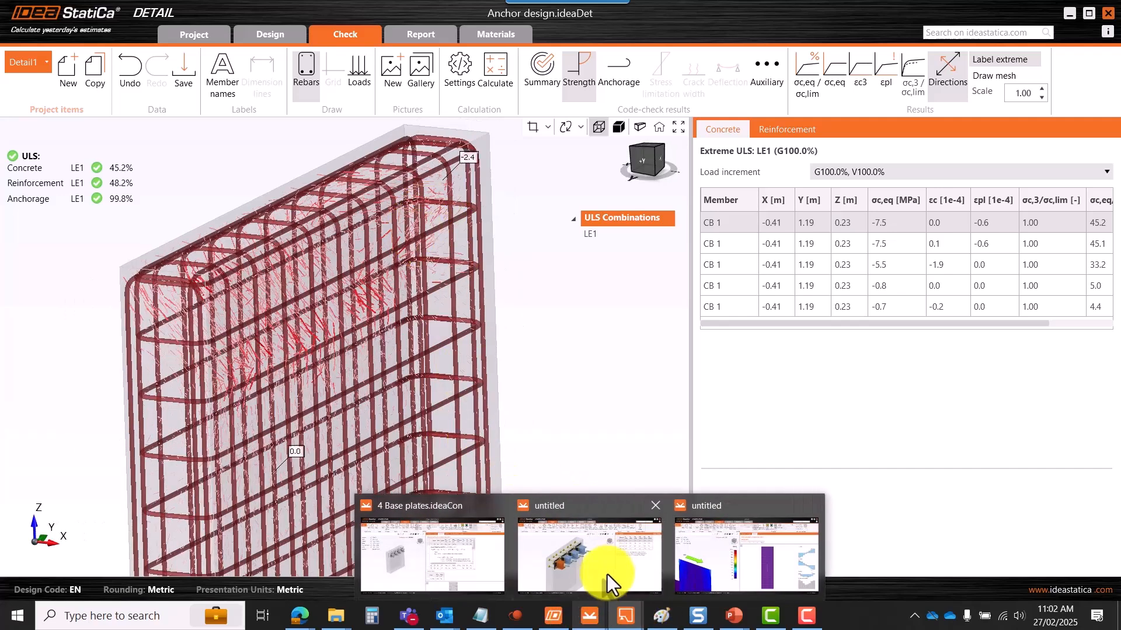
click(607, 589)
scroll(560, 265, up, 4)
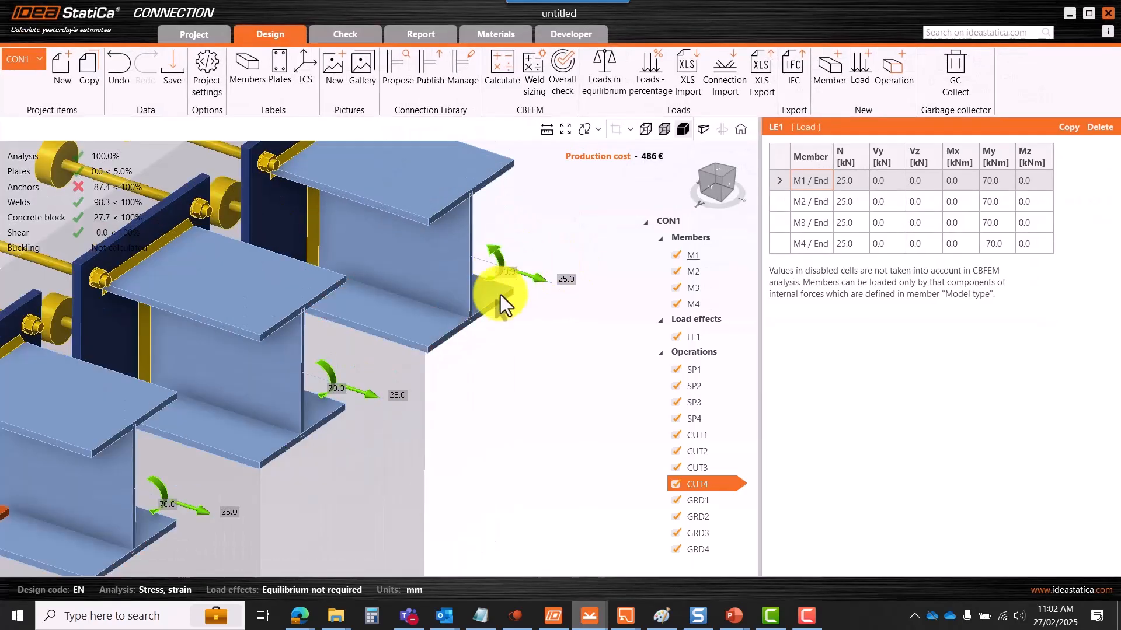
scroll(502, 277, down, 2)
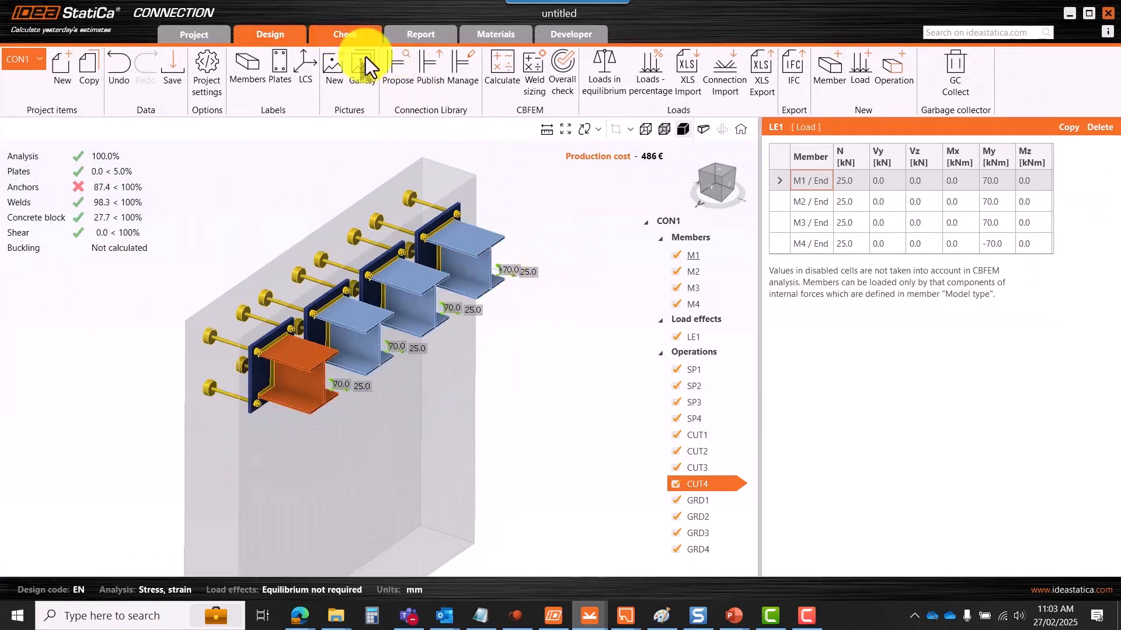
click(333, 32)
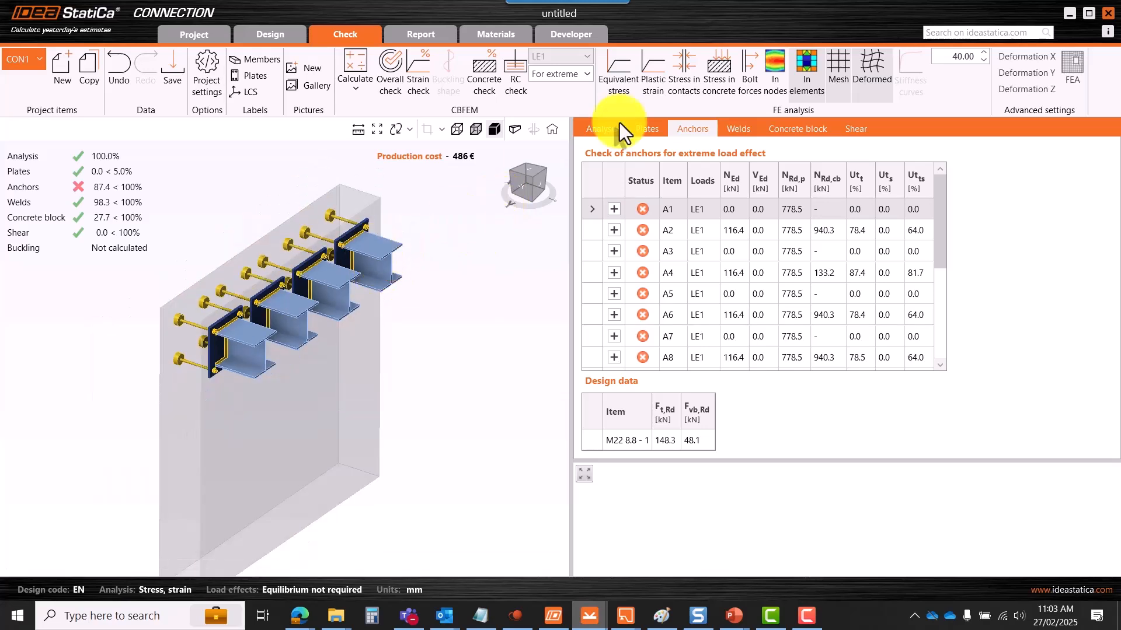
click(615, 85)
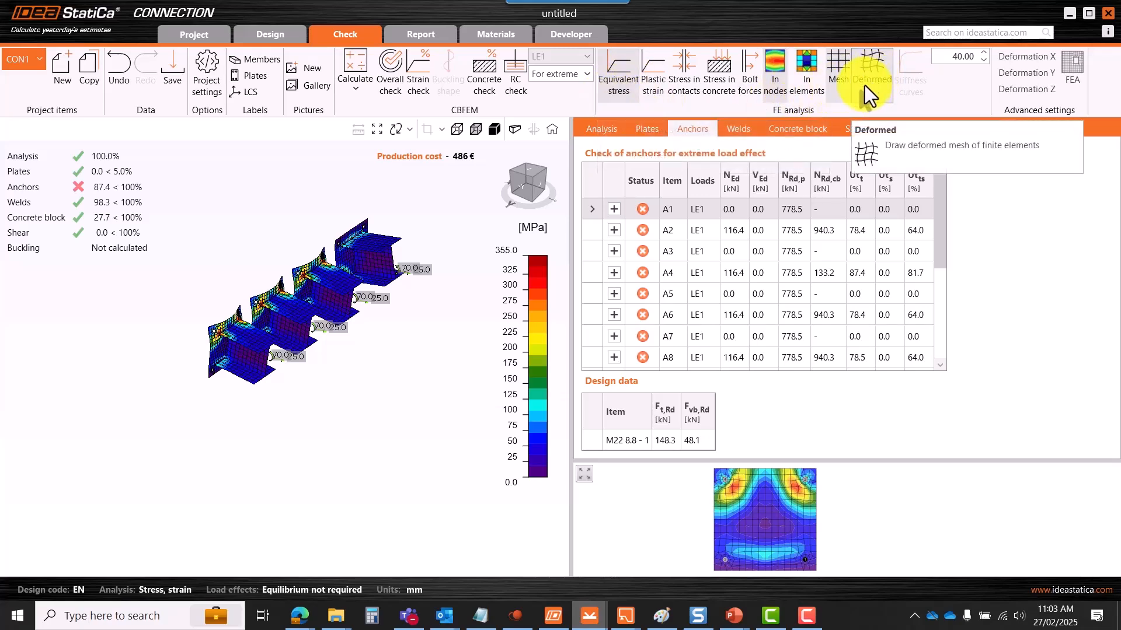
- Inspect the base-plate stress map from side and oblique angles, then return to Anchor design
scroll(377, 266, up, 5)
scroll(409, 243, down, 4)
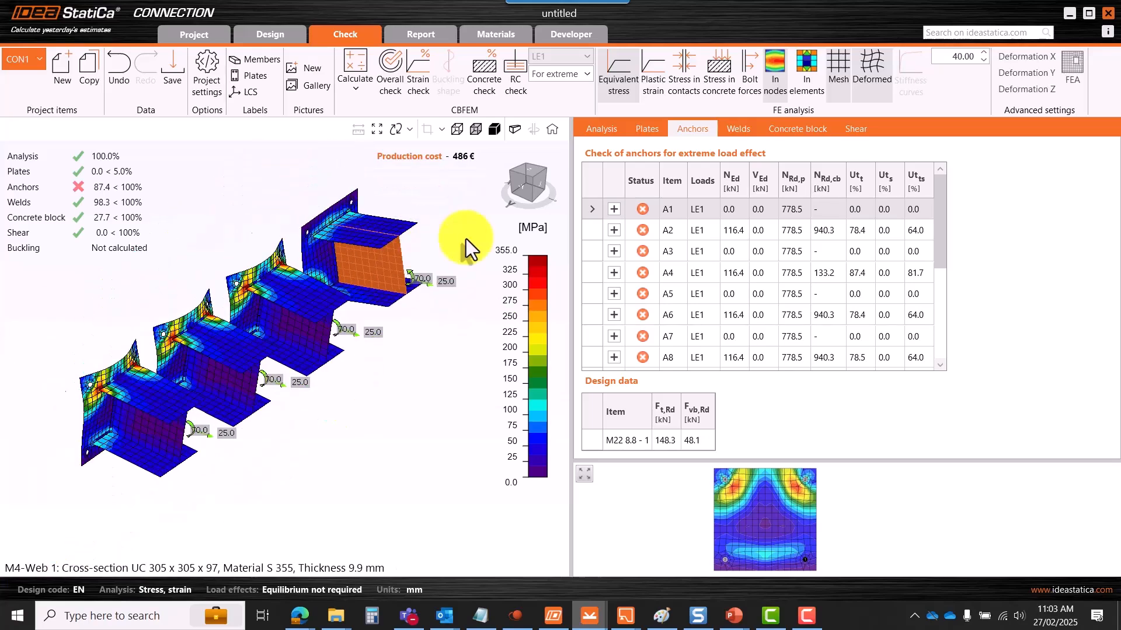
click(522, 188)
middle_drag(377, 287, 377, 281)
mouse_move(429, 241)
middle_down()
mouse_move(449, 245)
mouse_move(385, 256)
mouse_move(450, 241)
middle_up()
scroll(421, 238, down, 3)
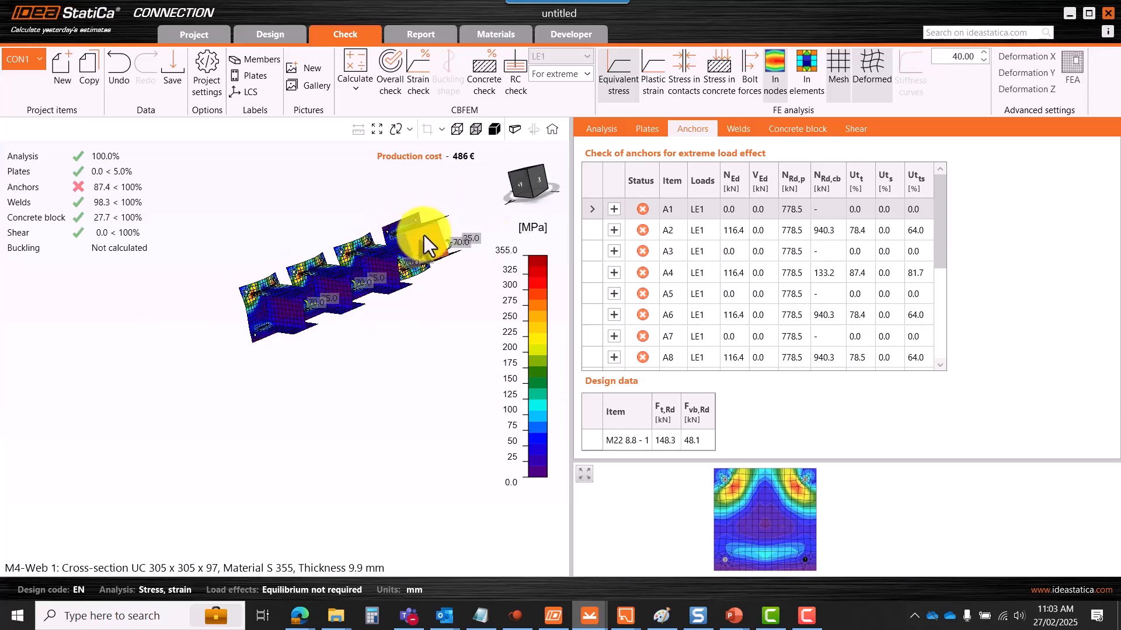
scroll(420, 221, up, 5)
middle_drag(367, 270, 304, 363)
mouse_move(606, 616)
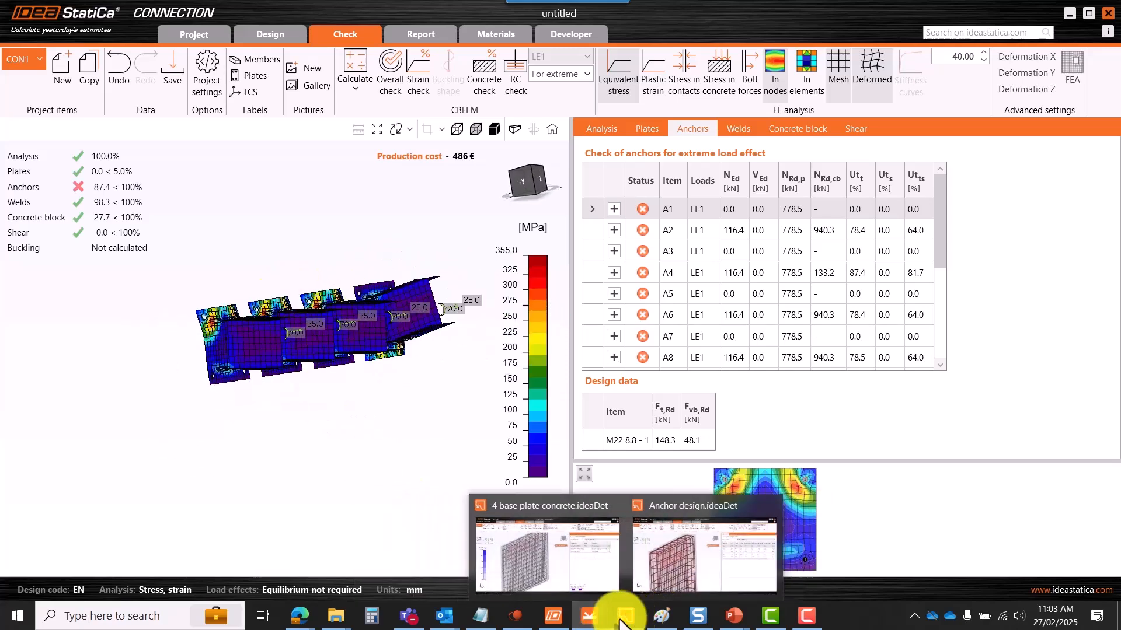
click(686, 570)
- Resize the concrete results table and inspect the first row's values across its columns
scroll(411, 240, down, 5)
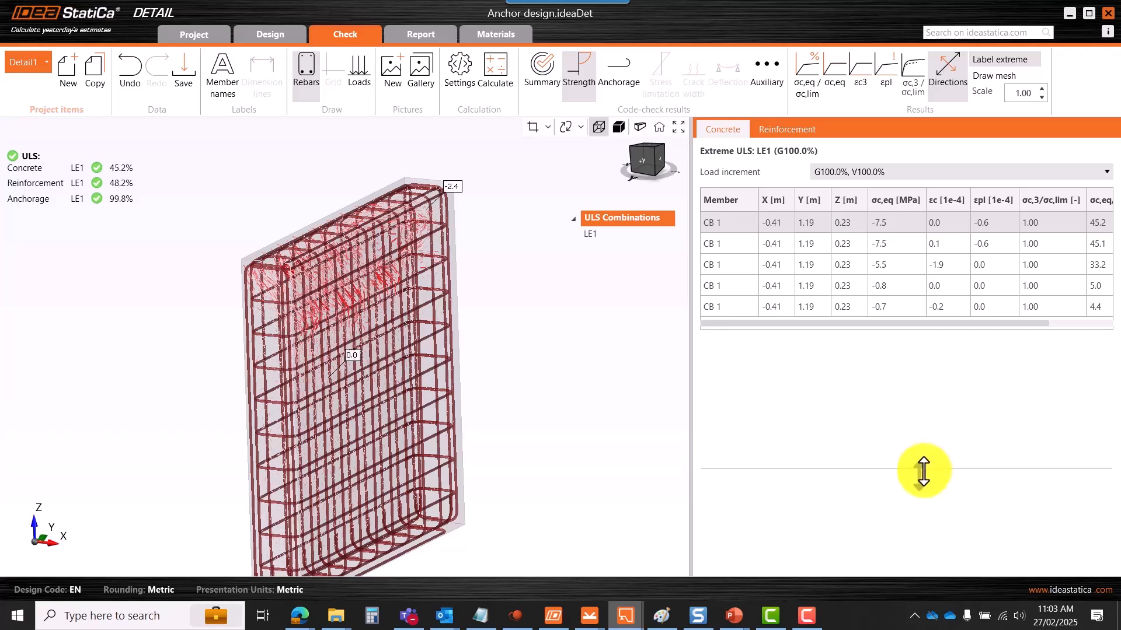
drag(925, 468, 926, 496)
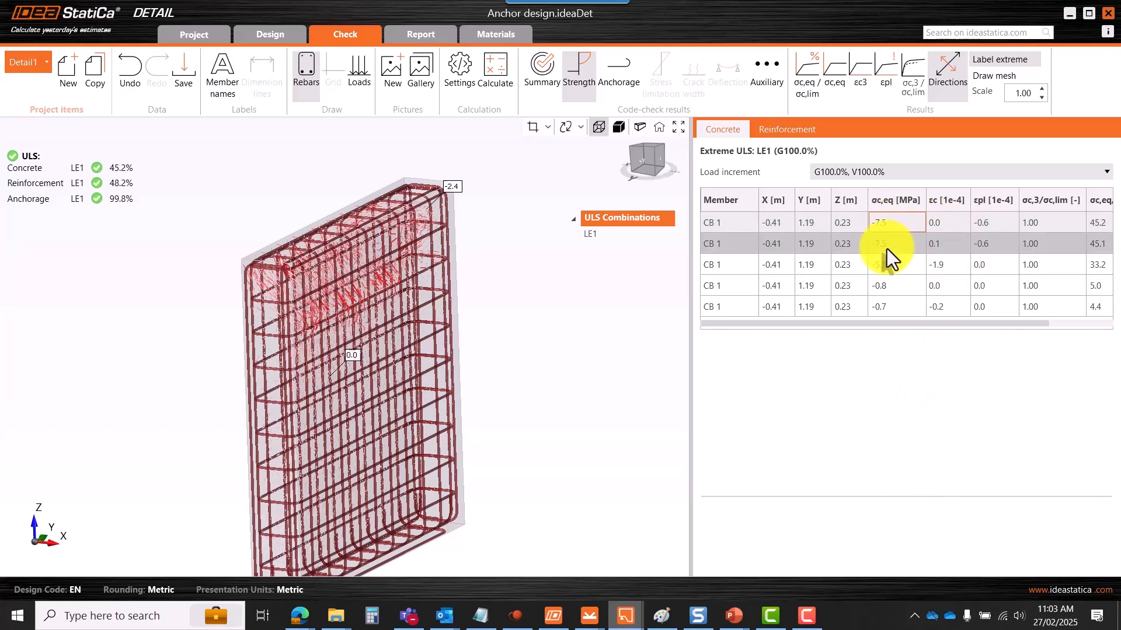
click(991, 225)
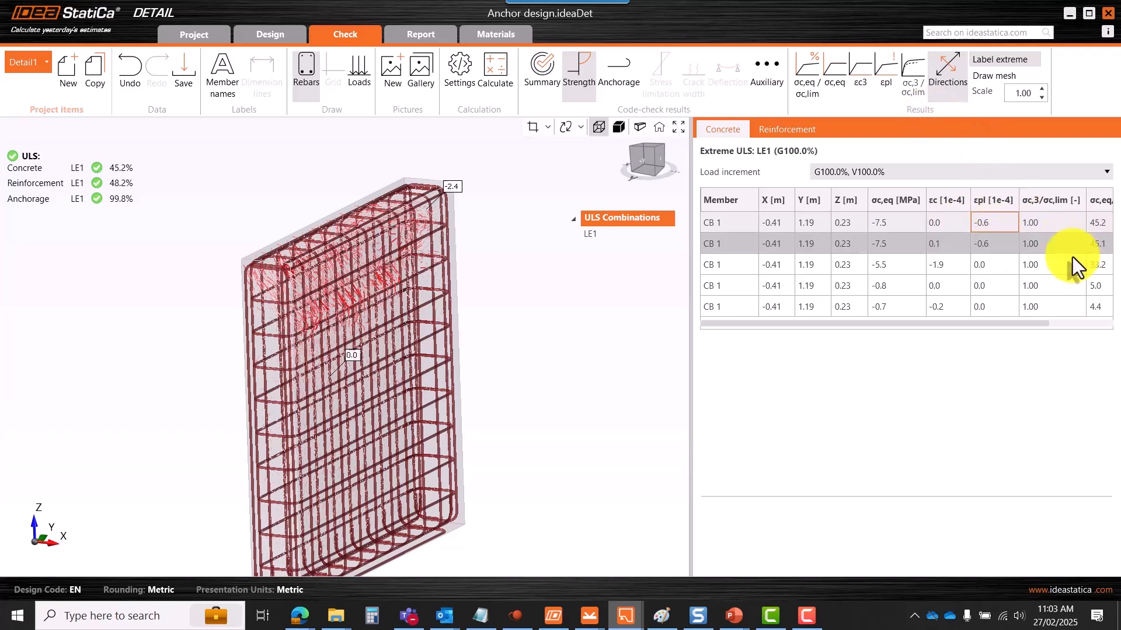
drag(994, 323, 1066, 329)
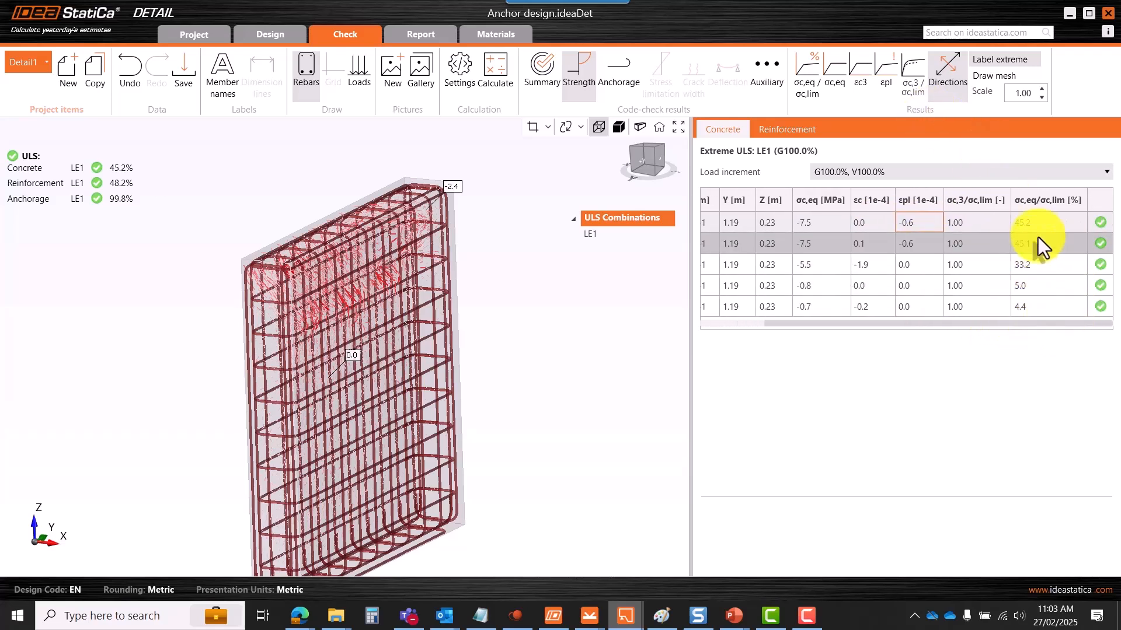
mouse_move(1036, 203)
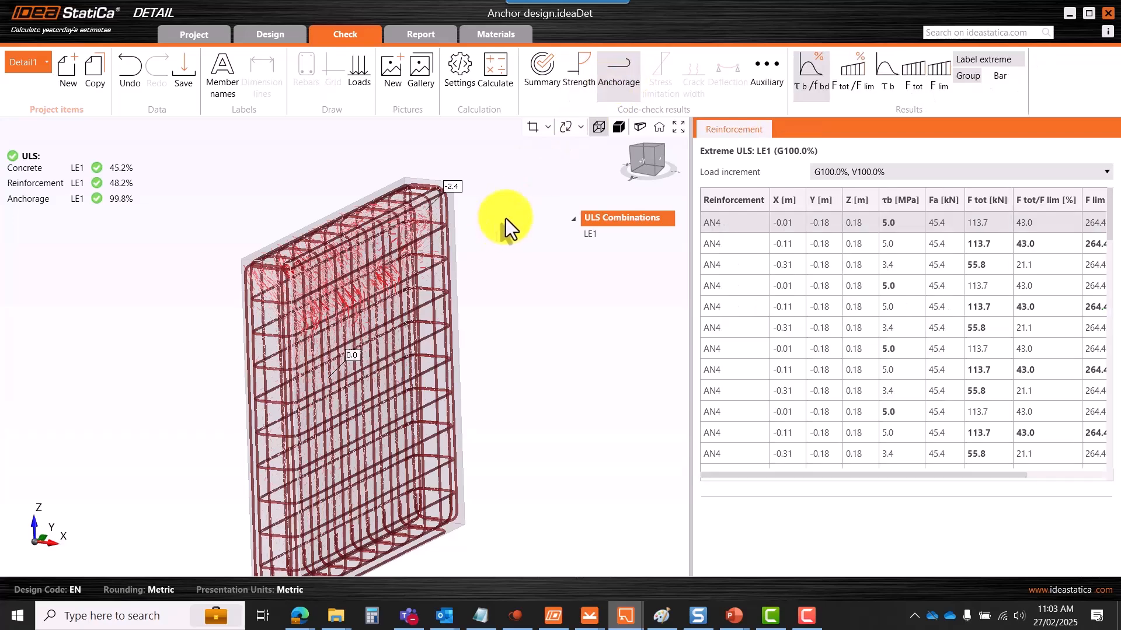
- Zoom around the anchors and widen the table to show τb/fbd bond utilisation, peaking at 99.8%
scroll(421, 220, down, 3)
scroll(370, 231, up, 5)
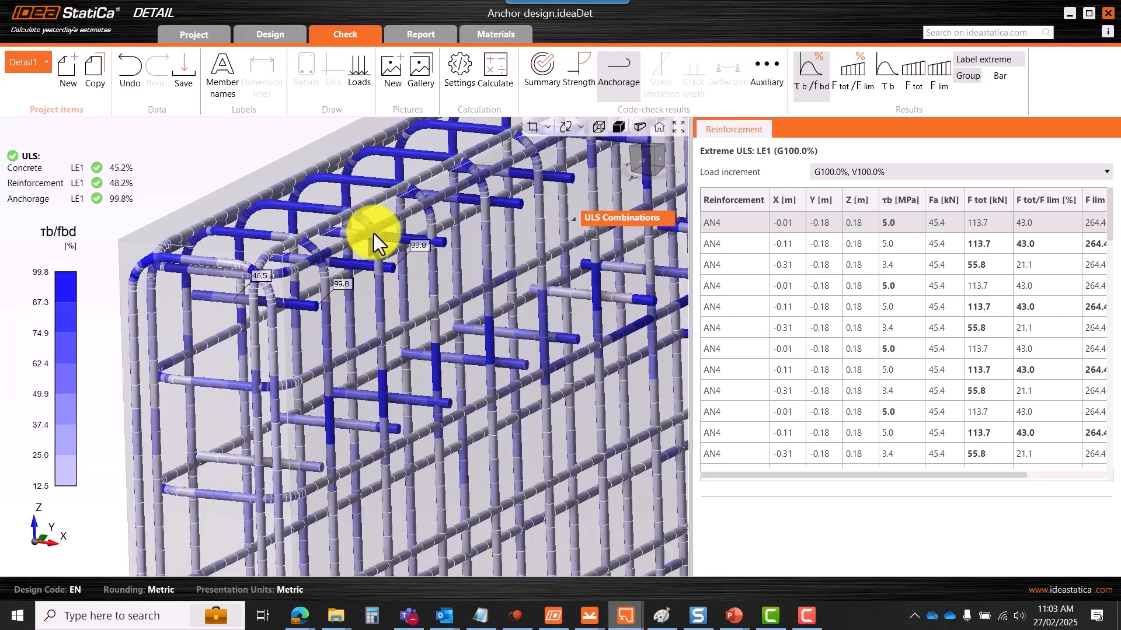
scroll(332, 300, up, 2)
scroll(332, 293, down, 3)
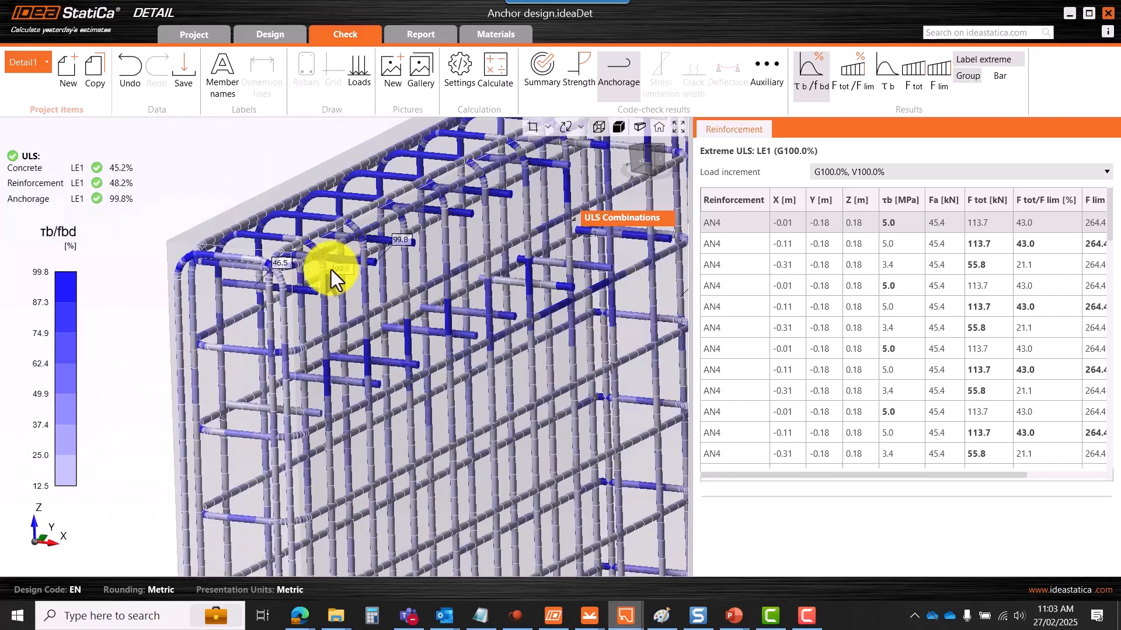
scroll(397, 258, down, 2)
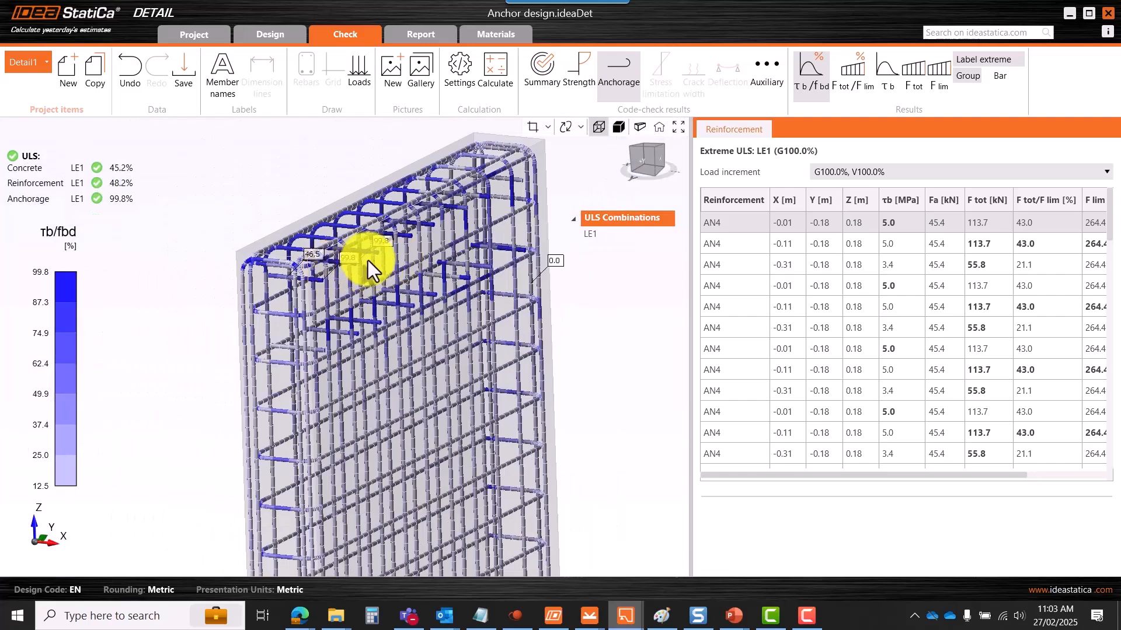
scroll(361, 265, up, 2)
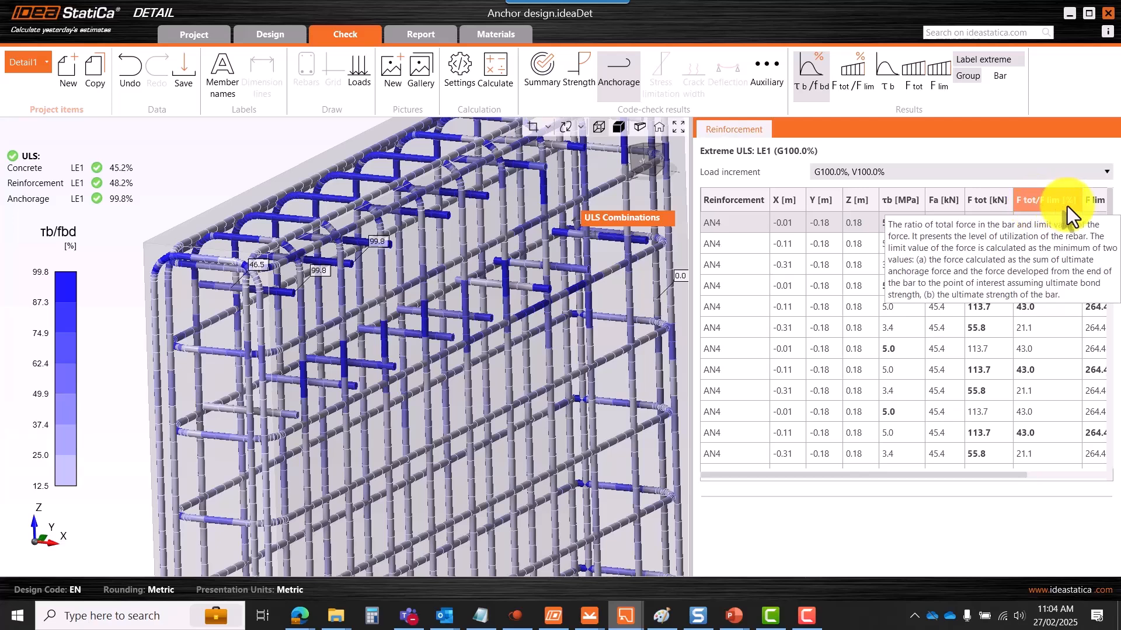
drag(942, 477, 1032, 483)
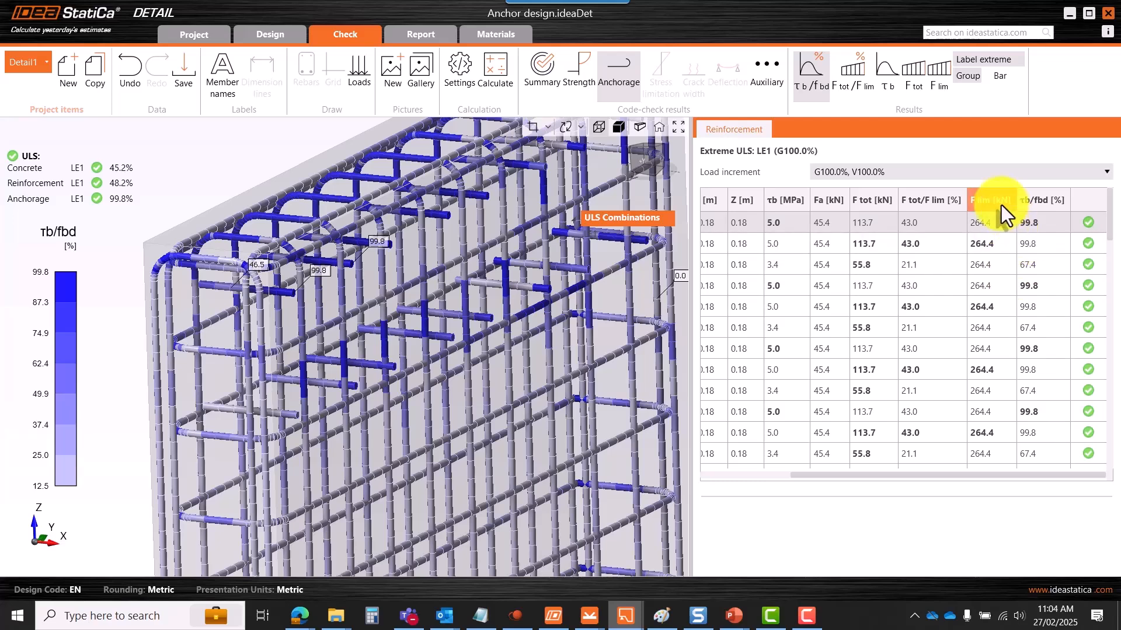
mouse_move(990, 199)
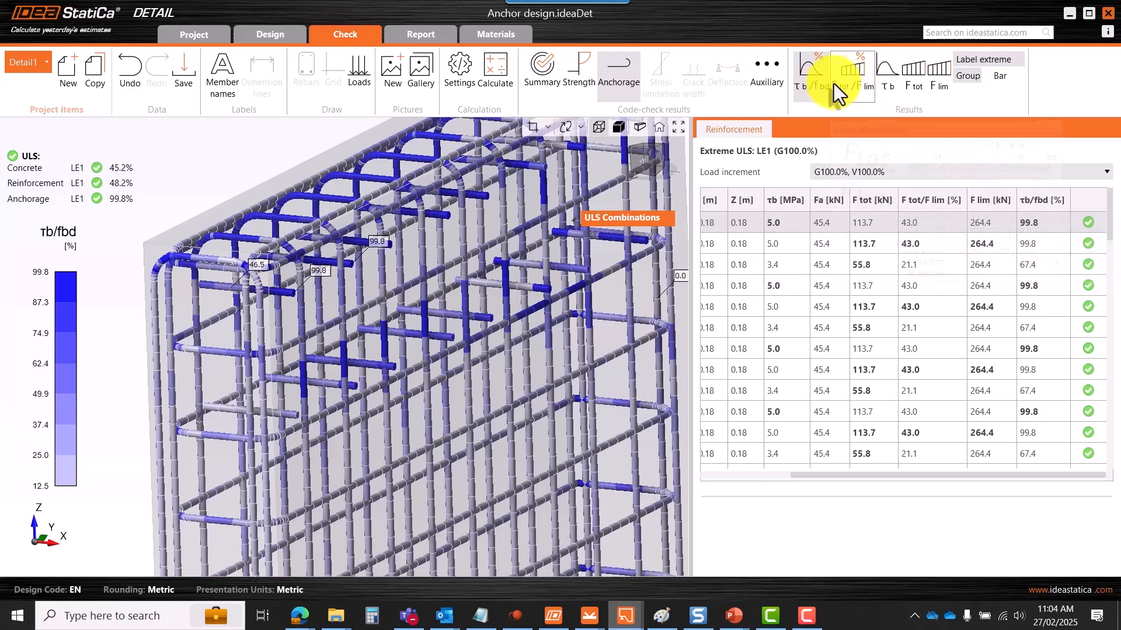
scroll(369, 292, down, 3)
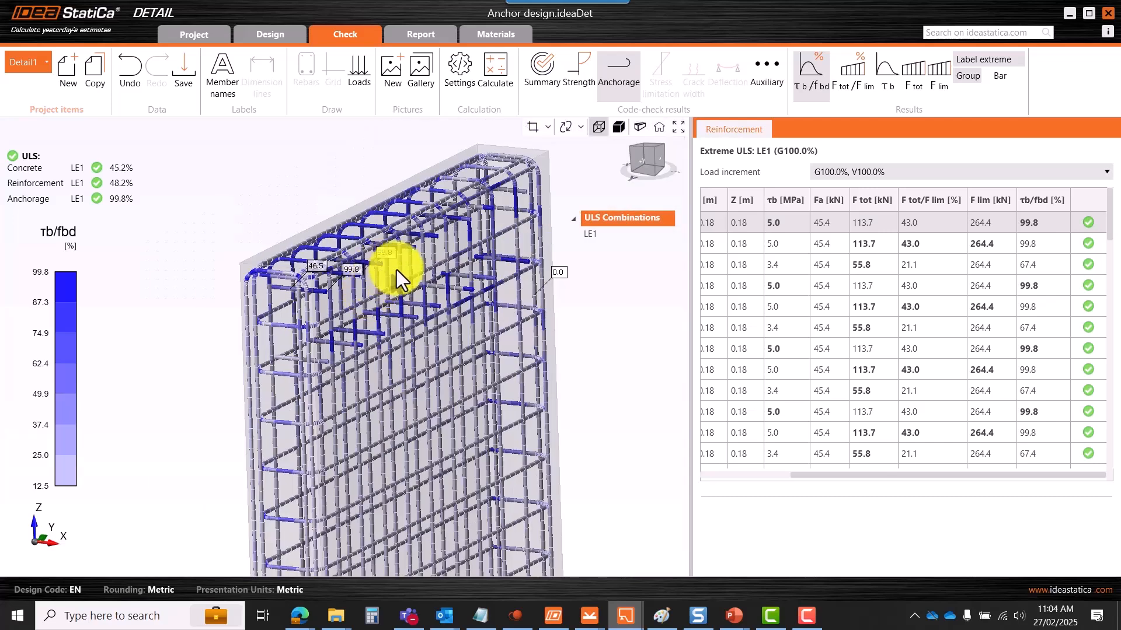
scroll(393, 248, down, 1)
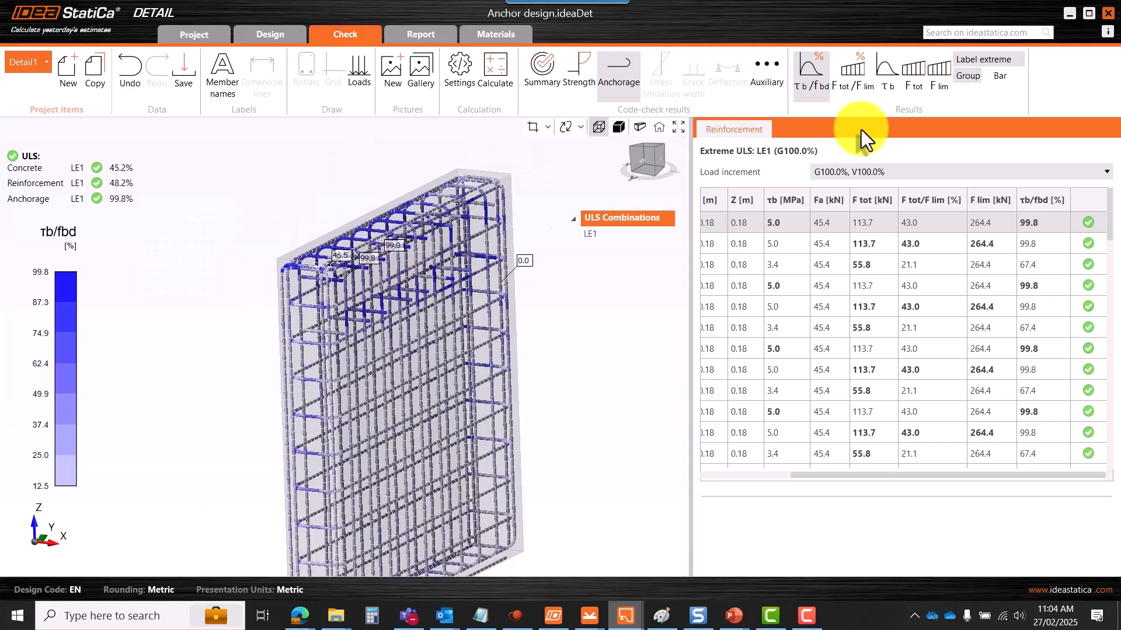
- Plot F tot/F lim on the rebar cage (48.2% peak) and zoom in on the anchors
click(851, 87)
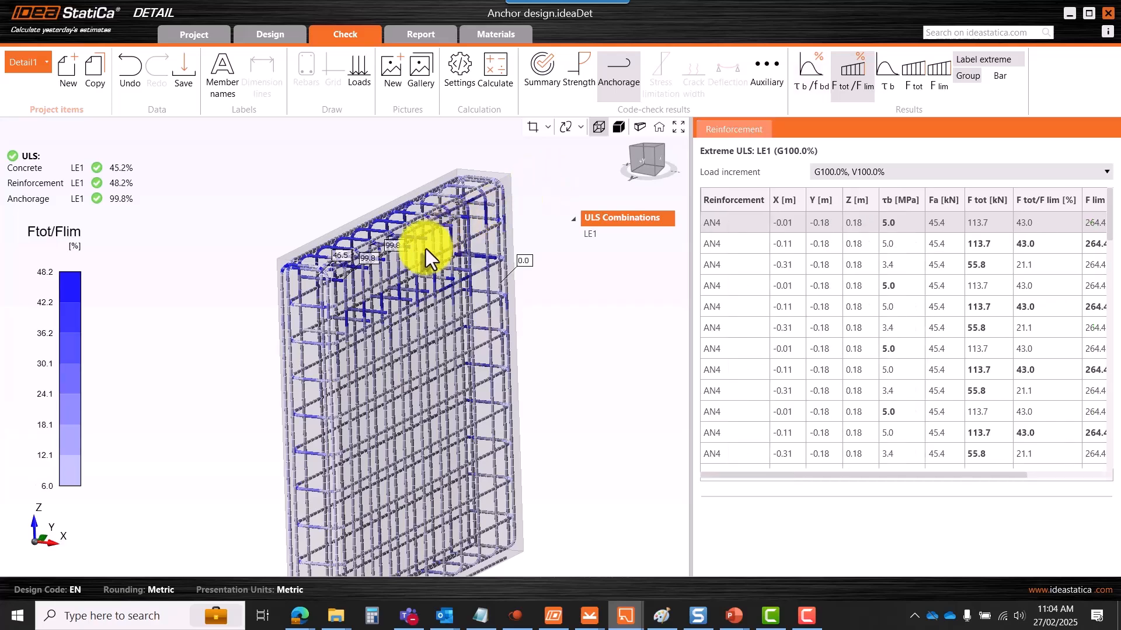
scroll(426, 249, down, 3)
scroll(350, 229, up, 5)
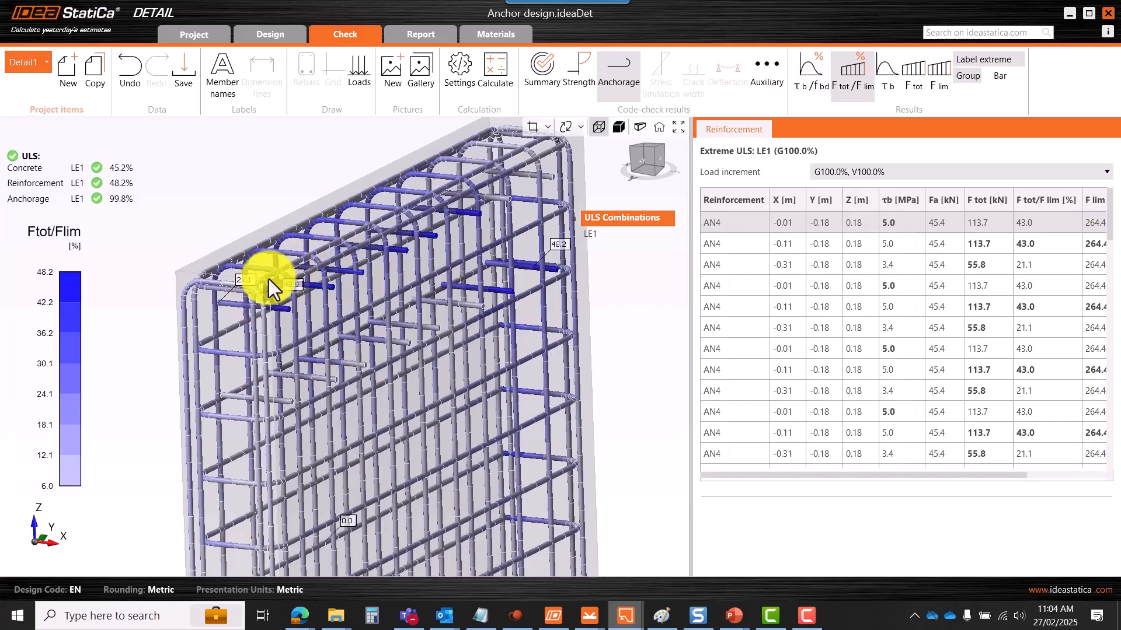
scroll(313, 286, up, 3)
scroll(316, 273, down, 2)
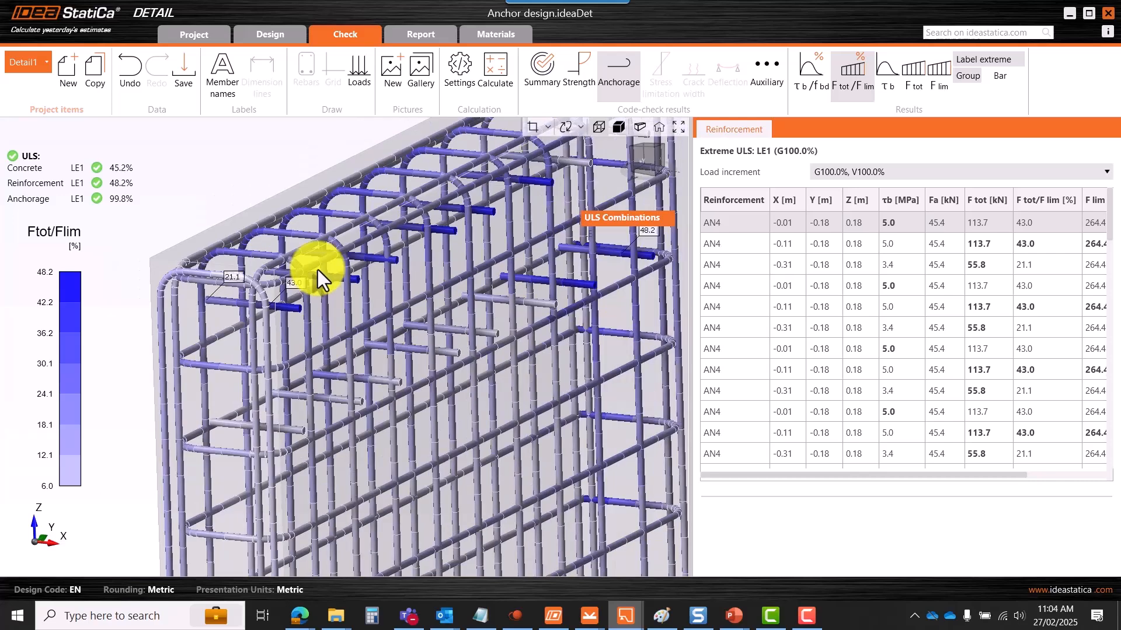
scroll(318, 269, down, 2)
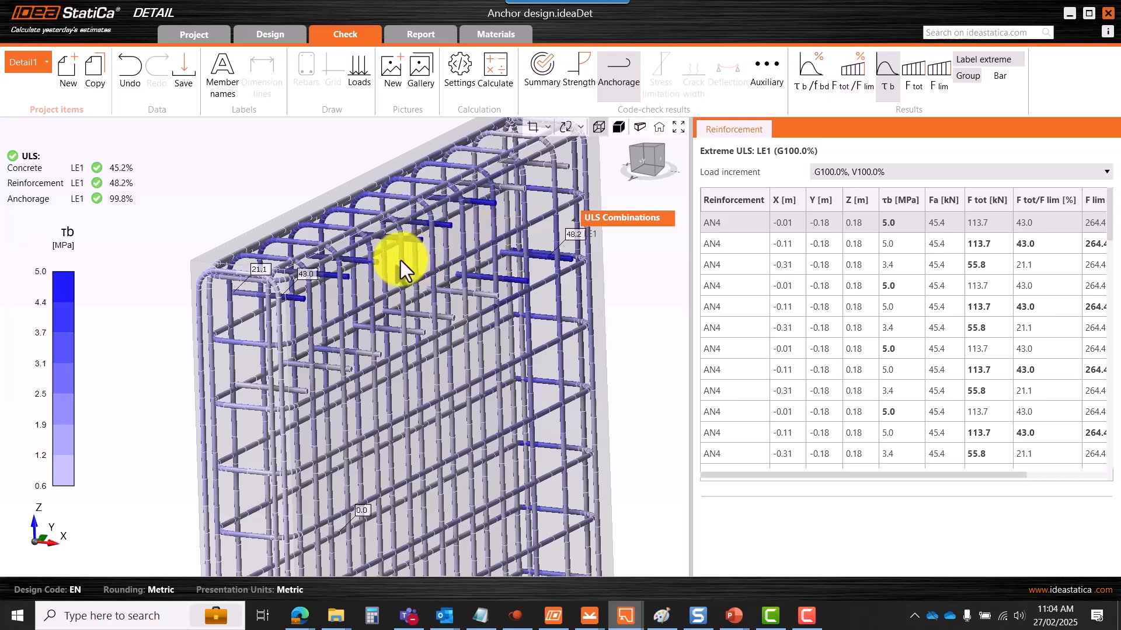
scroll(401, 261, down, 3)
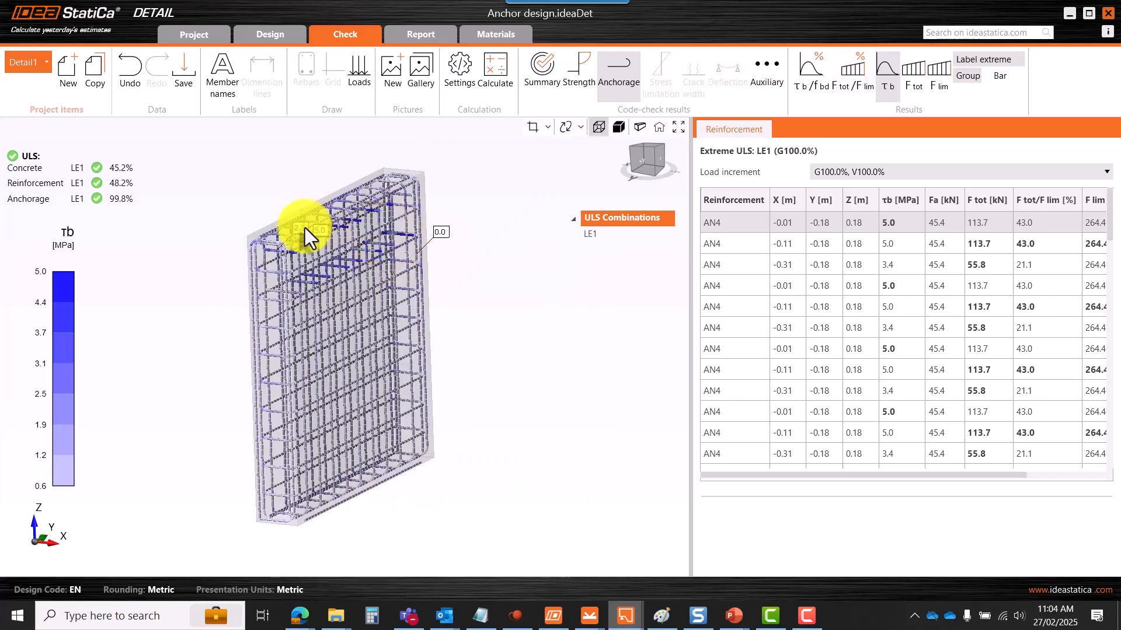
scroll(305, 231, up, 7)
scroll(219, 309, up, 3)
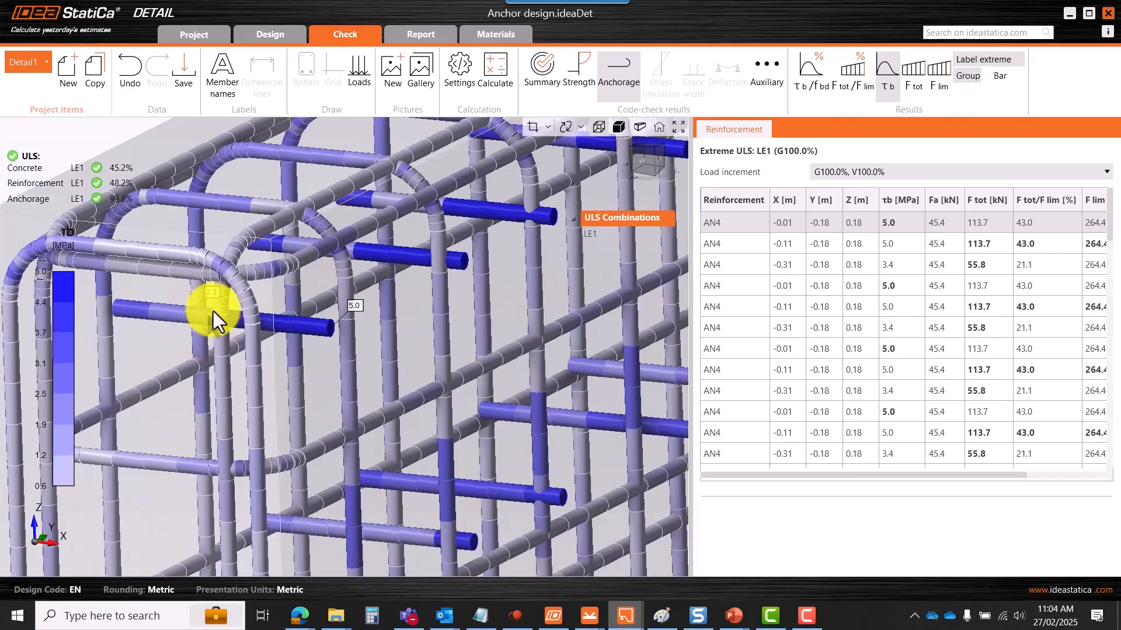
scroll(349, 317, up, 2)
scroll(343, 318, down, 5)
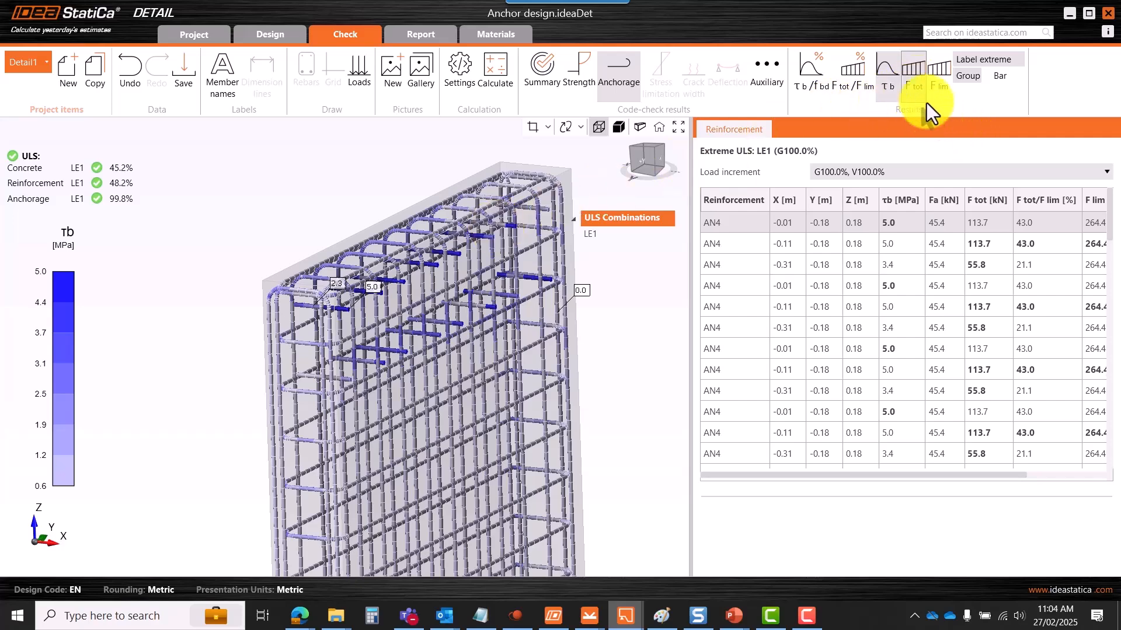
- Plot the limit force F lim on the rebar cage (−147.5 to 264.4 kN) and zoom to inspect it
click(917, 84)
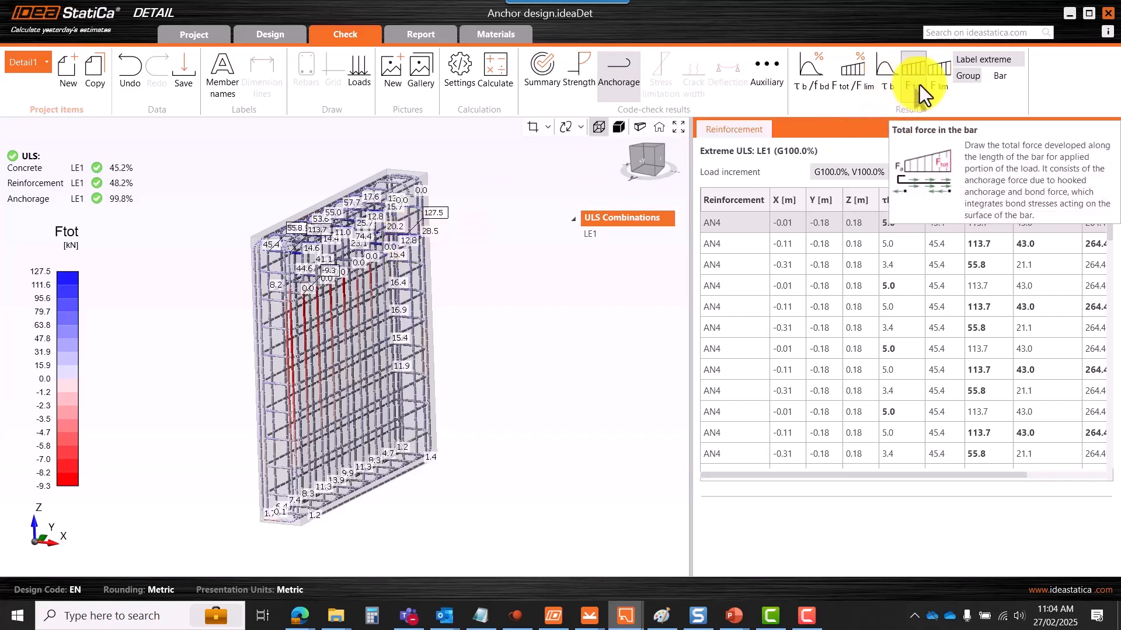
scroll(376, 250, up, 3)
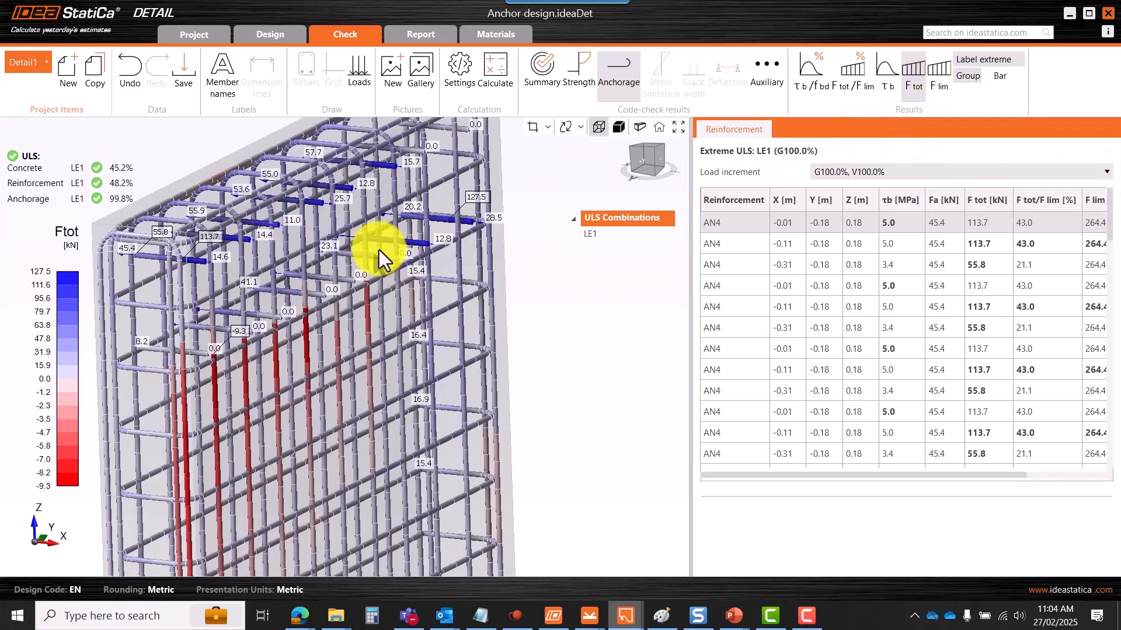
scroll(428, 219, down, 3)
scroll(331, 424, up, 5)
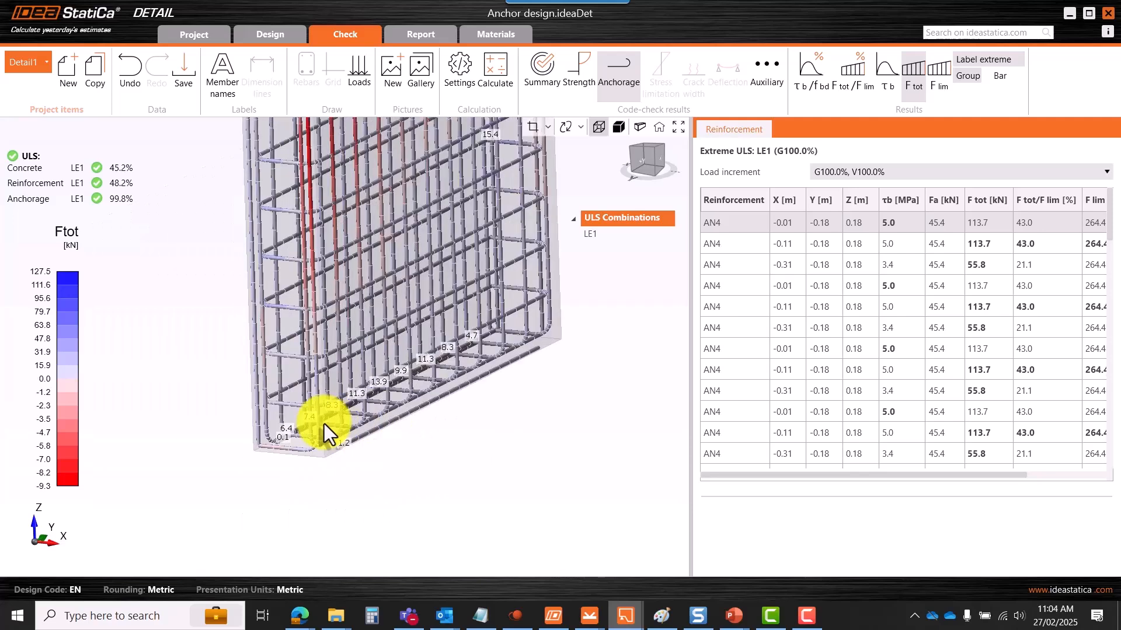
scroll(324, 423, up, 2)
scroll(327, 393, down, 5)
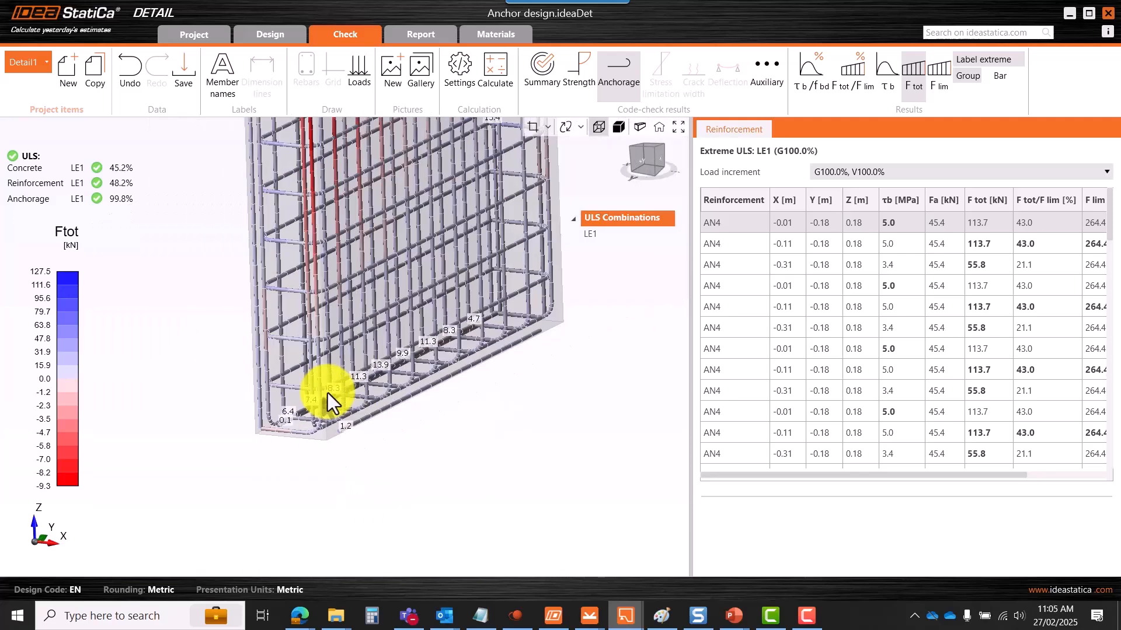
scroll(362, 350, down, 2)
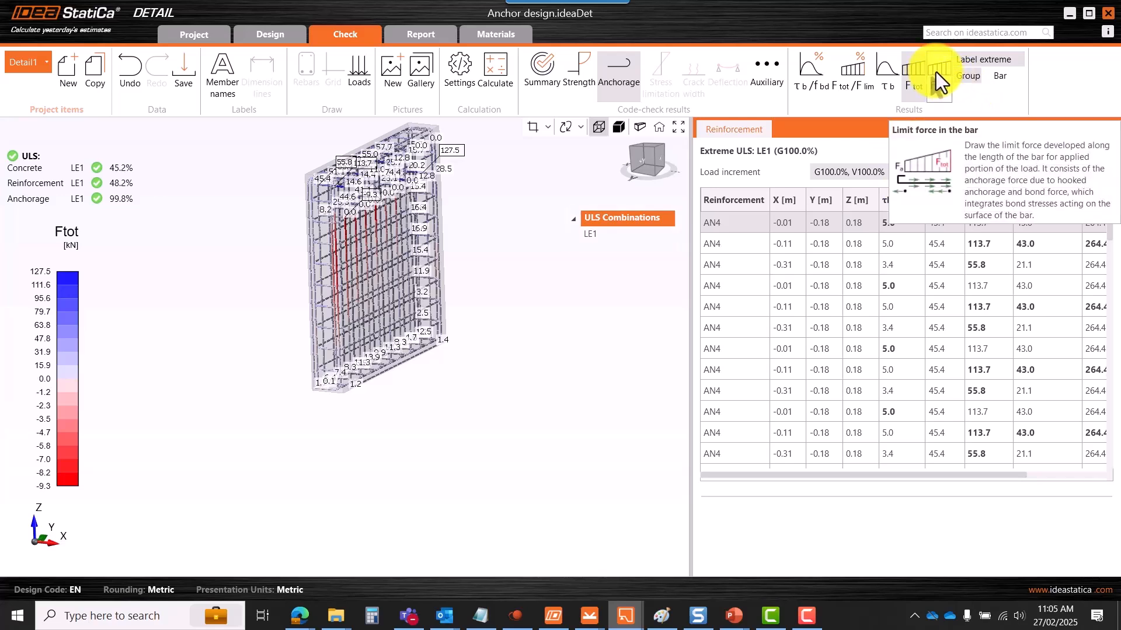
scroll(544, 258, down, 2)
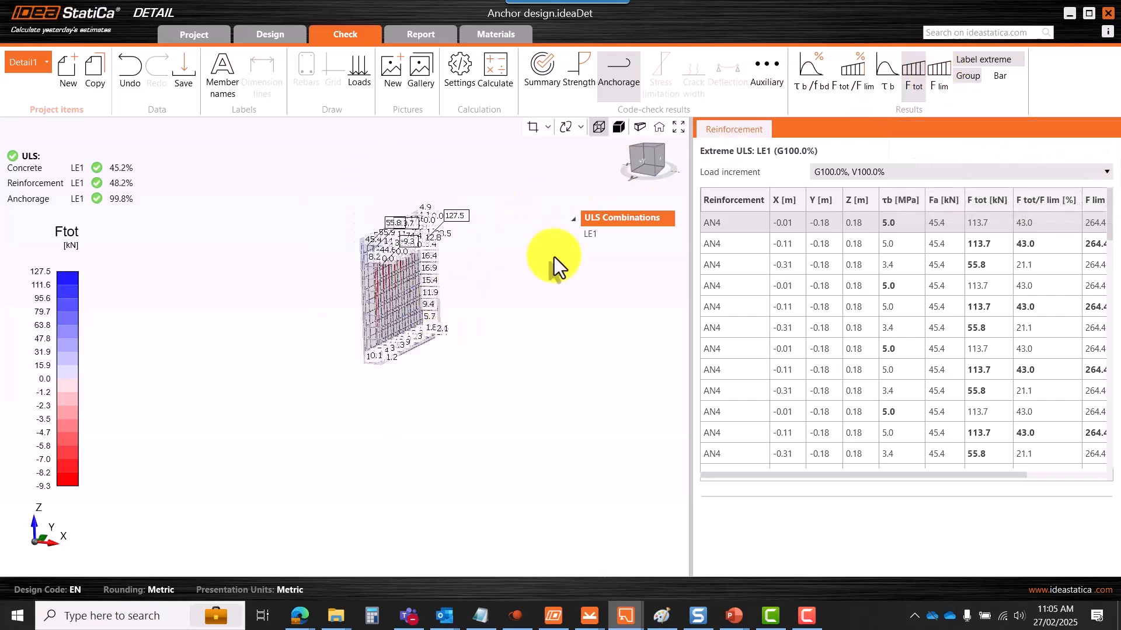
scroll(401, 235, up, 5)
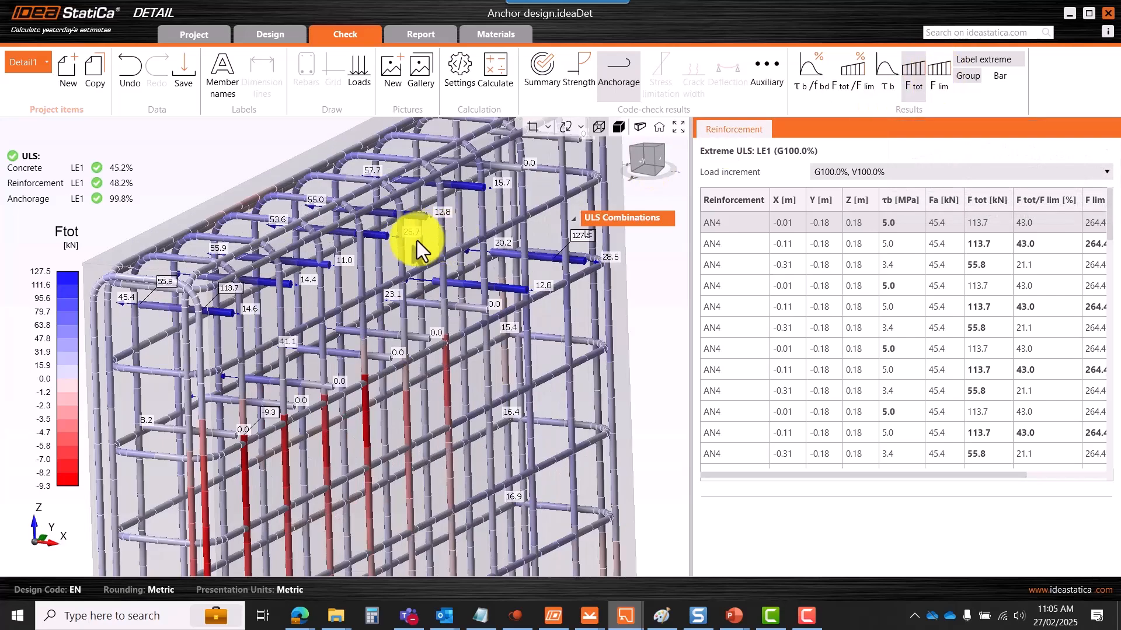
scroll(412, 230, down, 2)
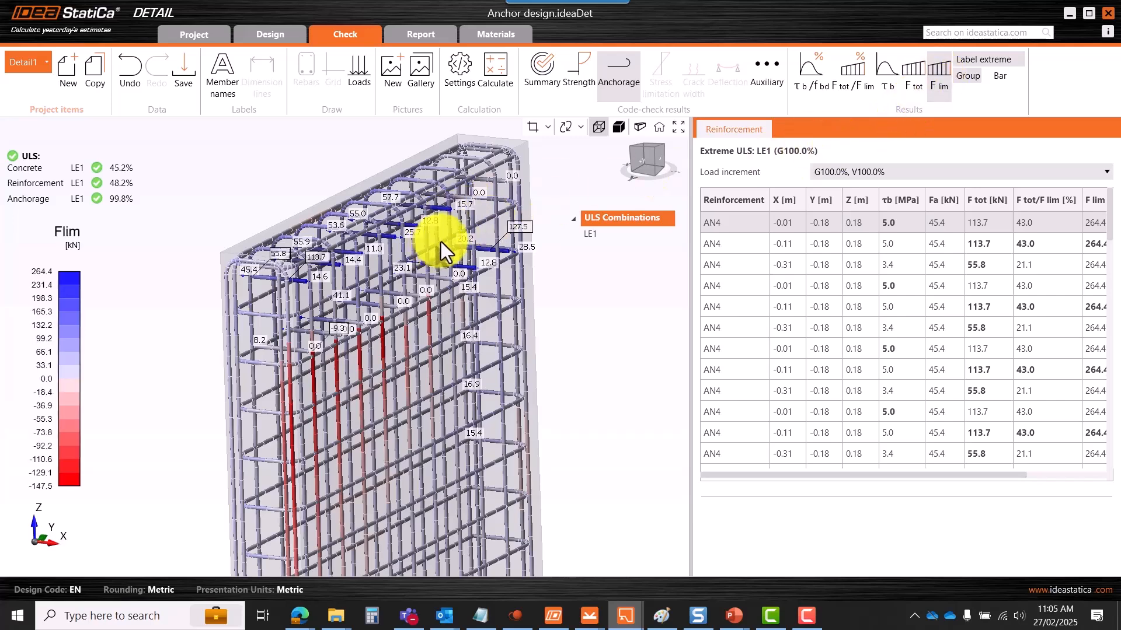
scroll(405, 267, up, 3)
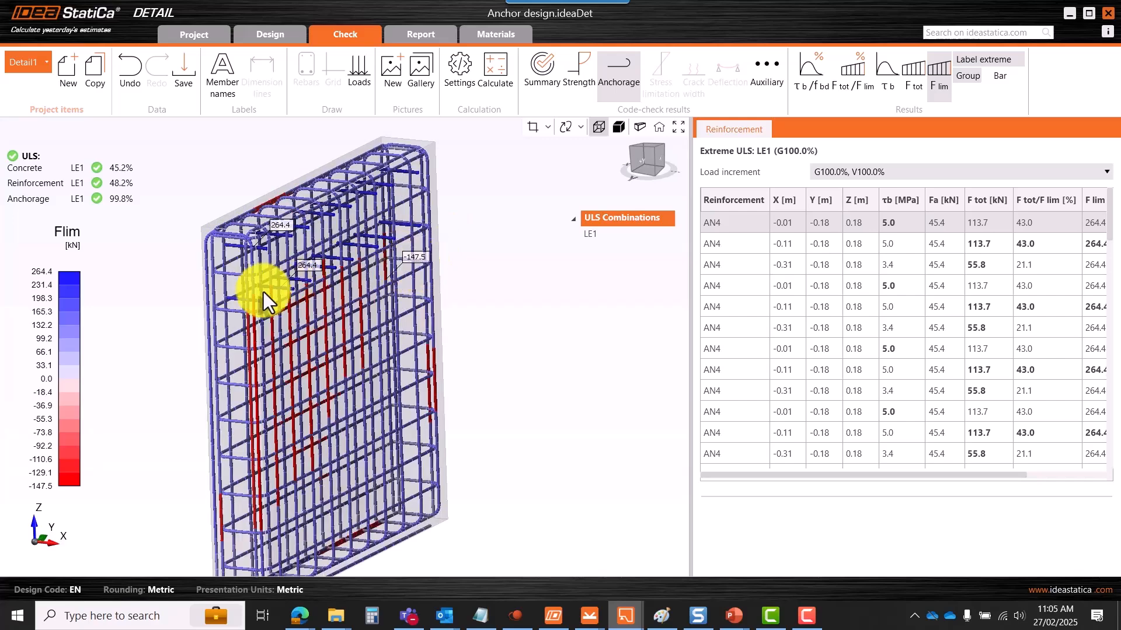
scroll(263, 284, up, 1)
scroll(290, 253, down, 3)
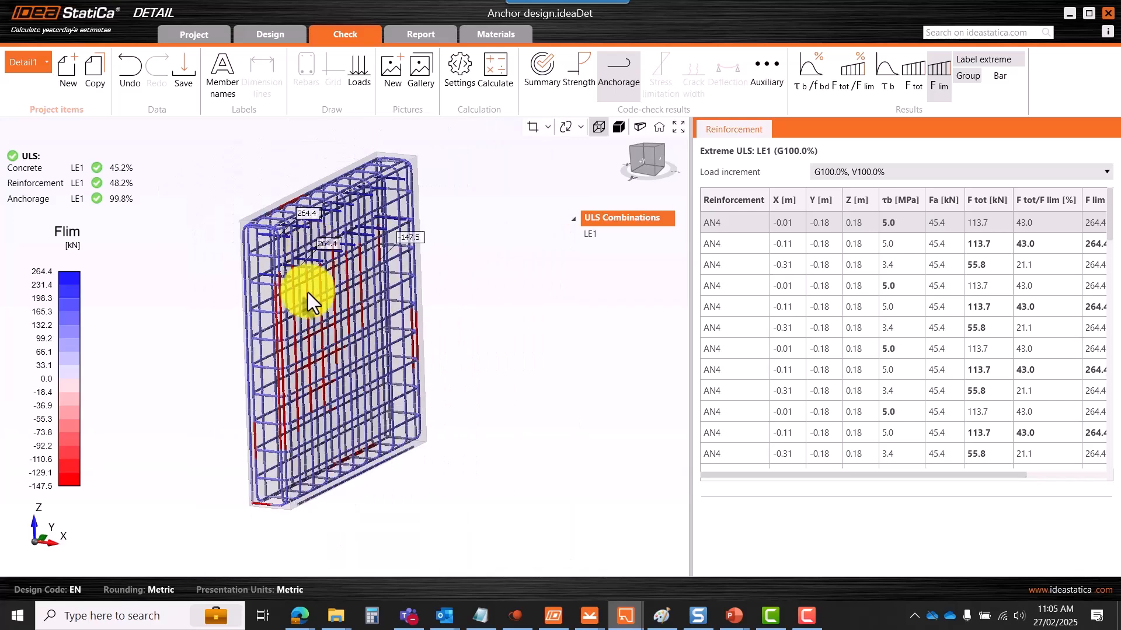
scroll(312, 338, down, 2)
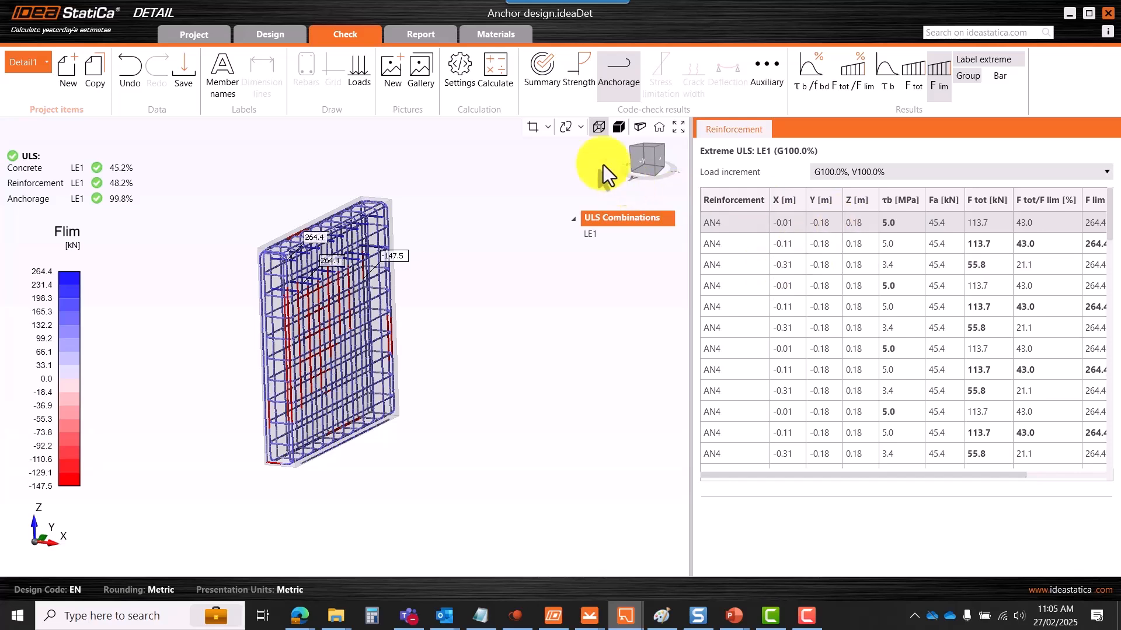
- Show the block's deformed shape from the front view
click(770, 90)
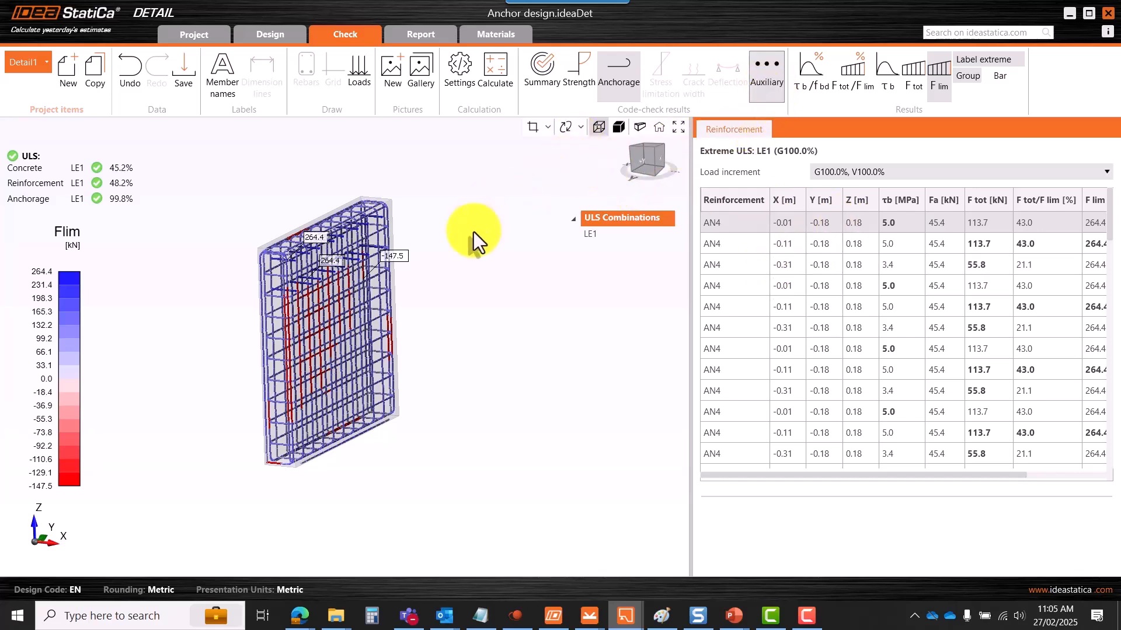
click(642, 166)
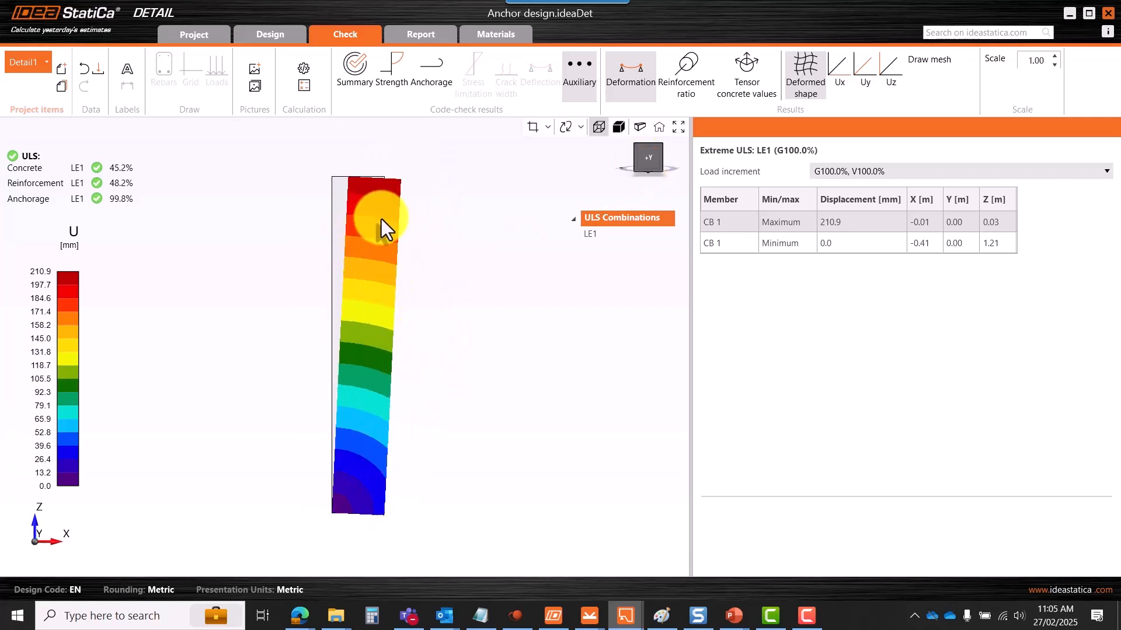
scroll(403, 230, down, 2)
scroll(384, 267, up, 1)
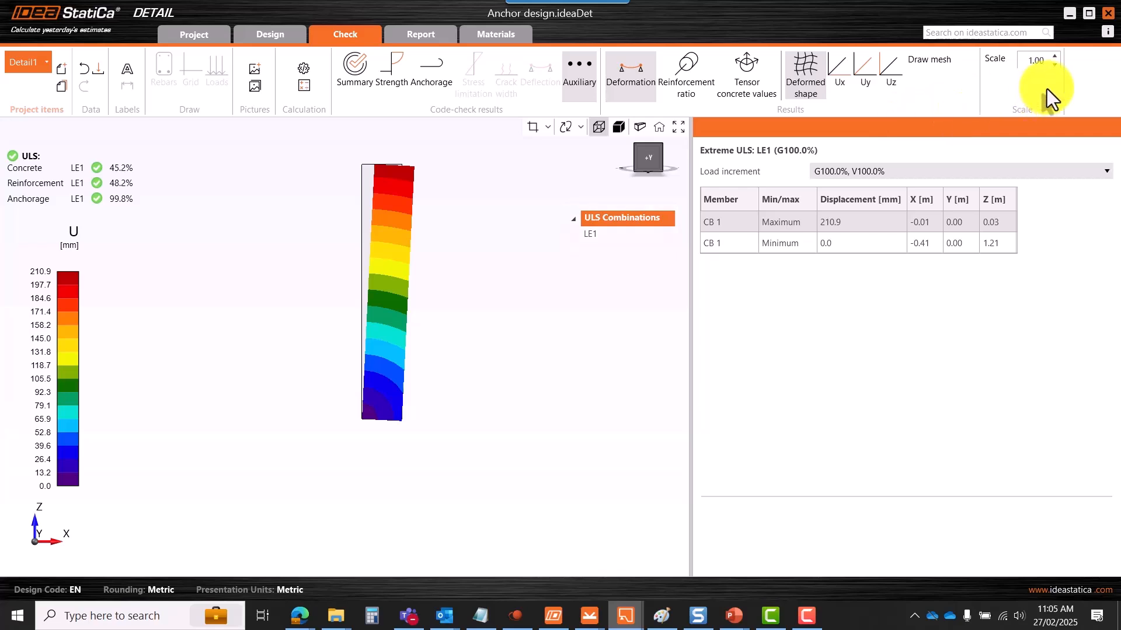
- Vary the deformation scale factor up and down, ending back at 0.01
click(1055, 57)
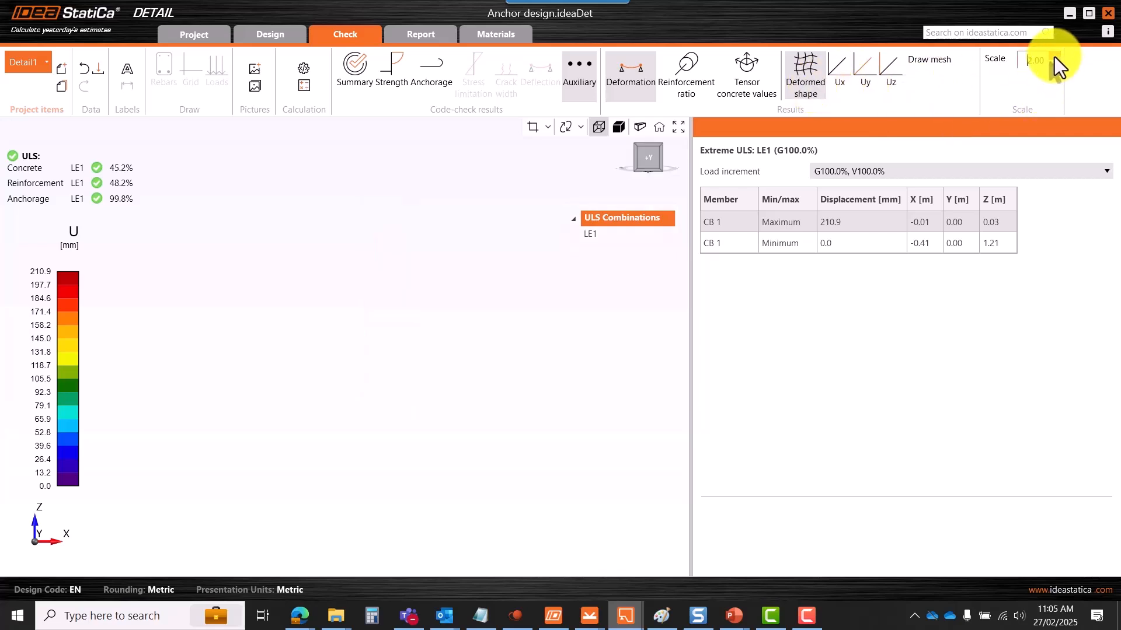
click(1055, 57)
click(1055, 65)
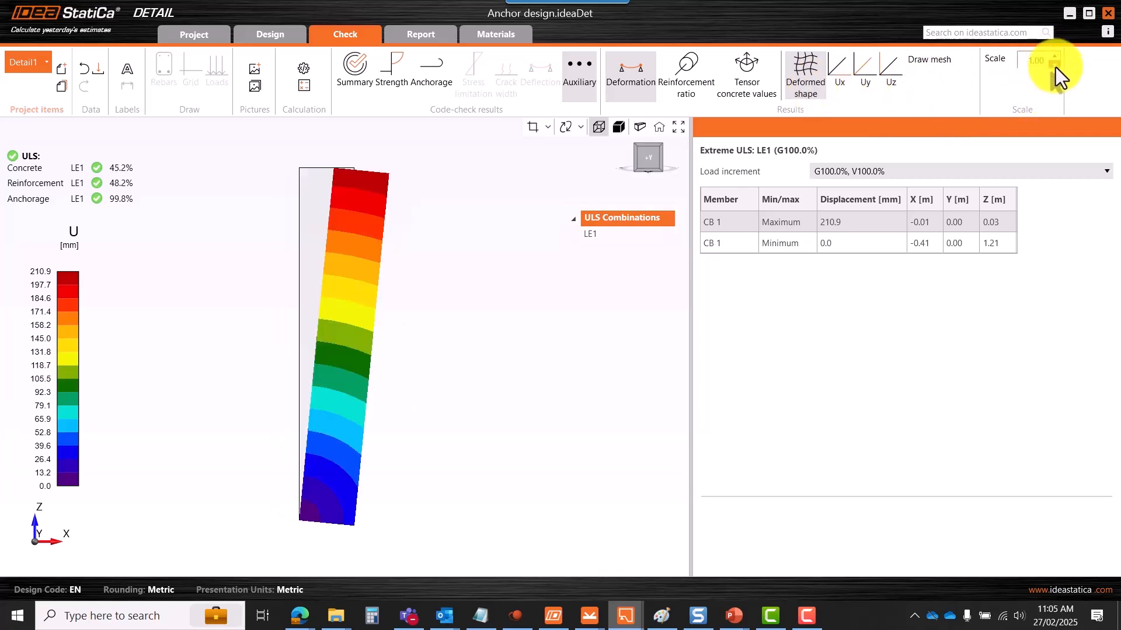
click(1052, 57)
click(1052, 56)
click(1052, 57)
click(1052, 57)
click(1051, 58)
click(1051, 58)
double_click(1052, 58)
click(1051, 58)
double_click(1051, 57)
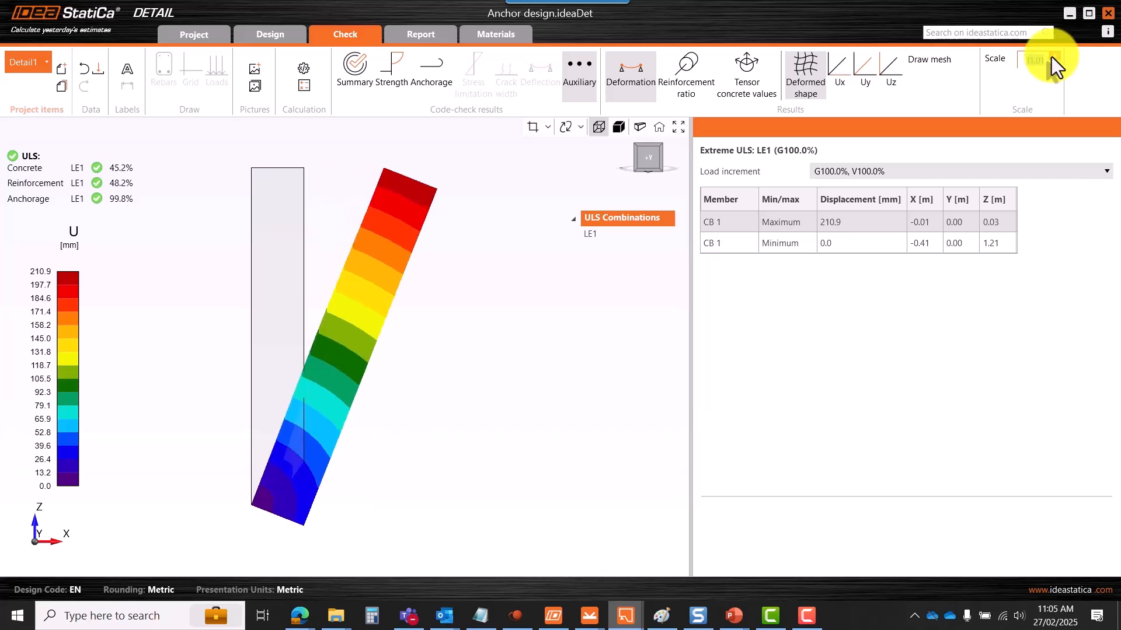
double_click(1052, 58)
click(1051, 57)
double_click(1052, 57)
click(1051, 57)
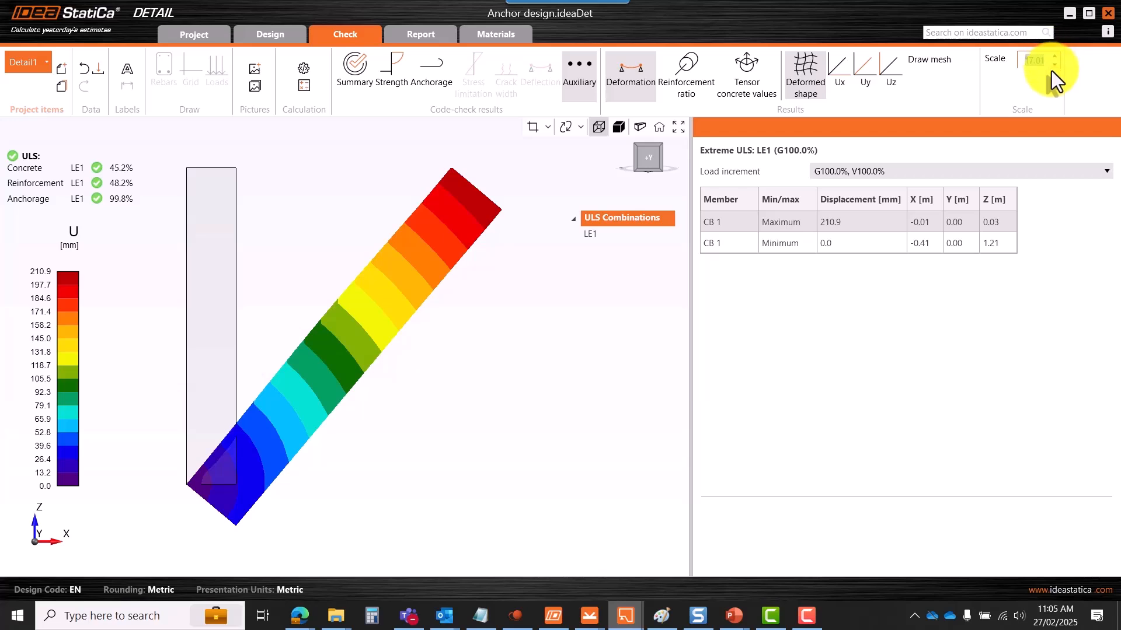
double_click(1055, 66)
double_click(1055, 65)
click(1055, 66)
double_click(1055, 66)
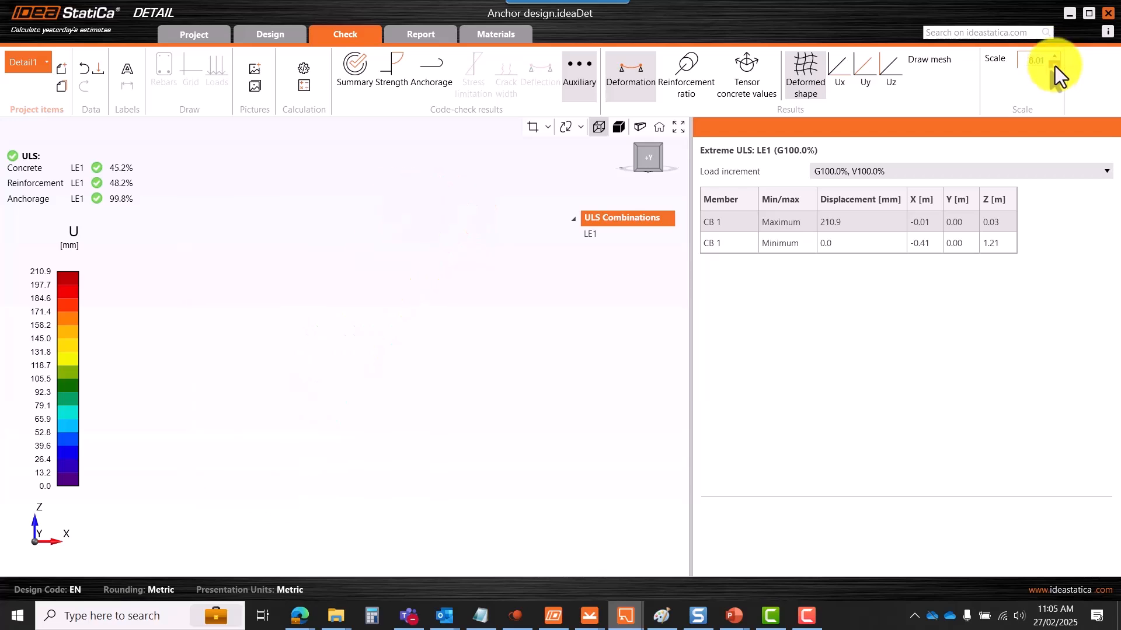
double_click(1055, 66)
click(1054, 65)
double_click(1055, 65)
double_click(1055, 66)
click(1056, 66)
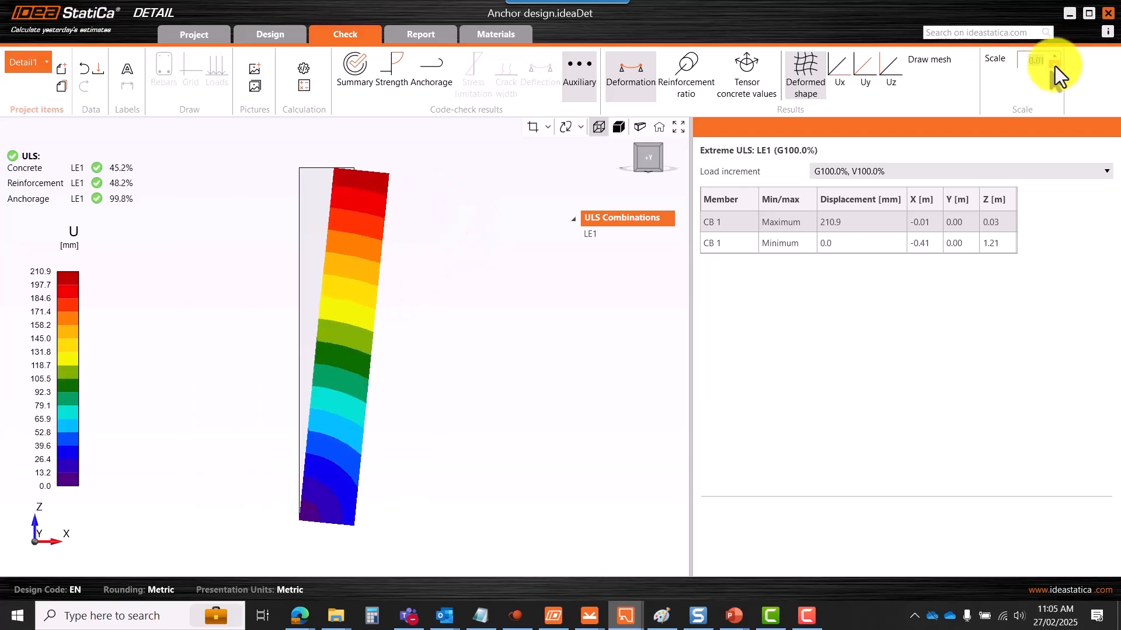
click(1055, 66)
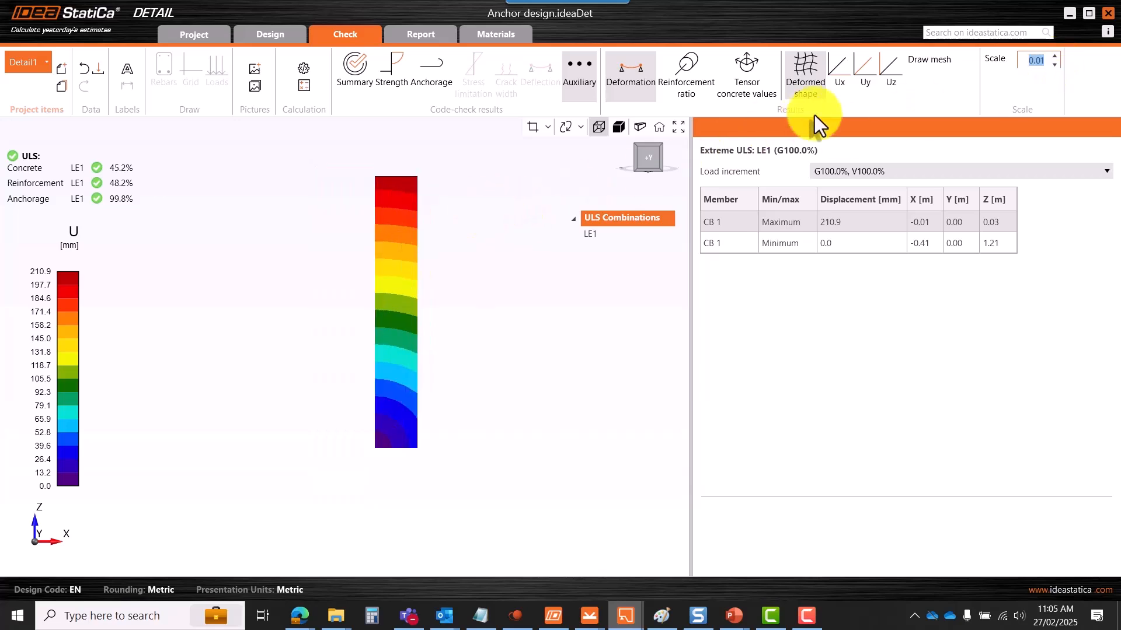
- Review displacements Ux, Uy and Uz in 3D, then return to the concrete Strength check
click(840, 82)
right_drag(480, 309, 406, 320)
scroll(421, 309, down, 2)
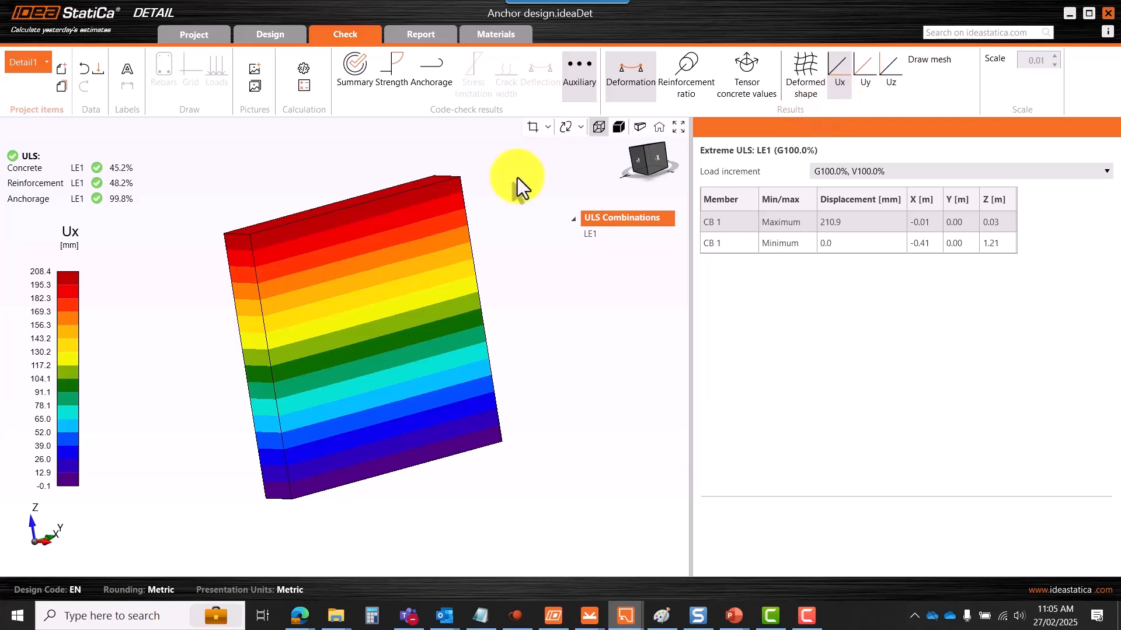
click(866, 81)
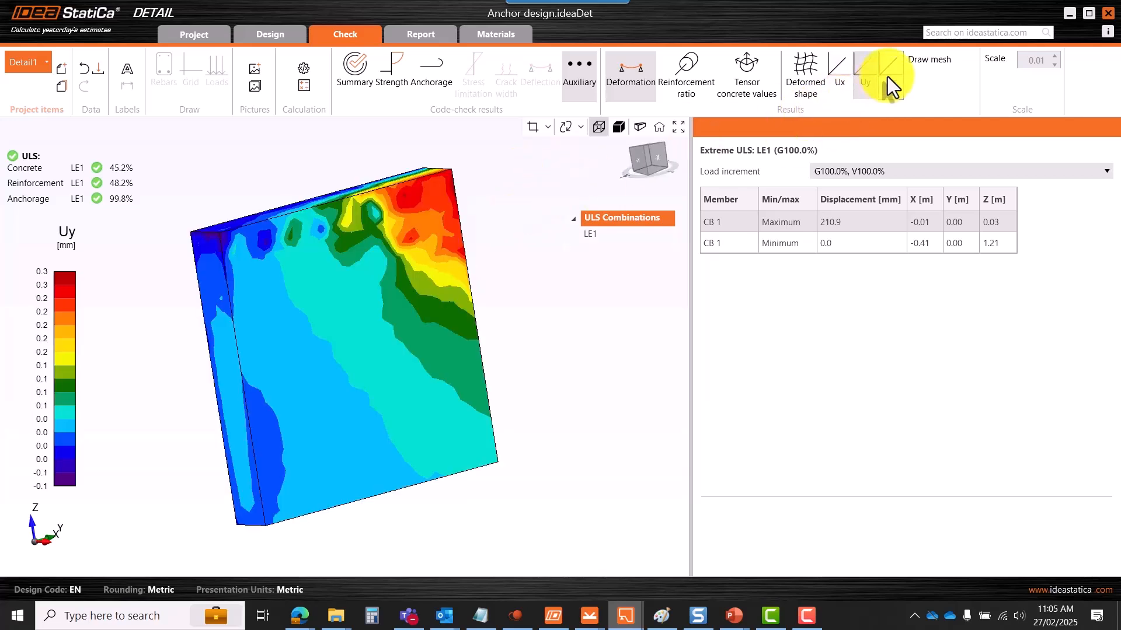
click(890, 77)
scroll(467, 234, down, 3)
right_drag(421, 272, 439, 271)
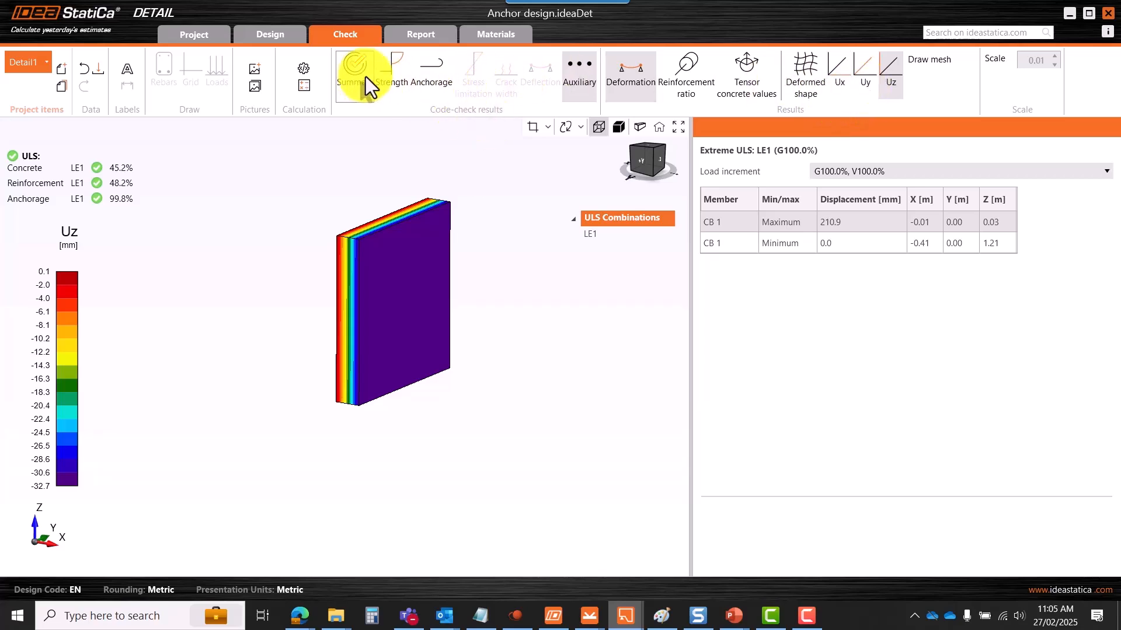
click(386, 80)
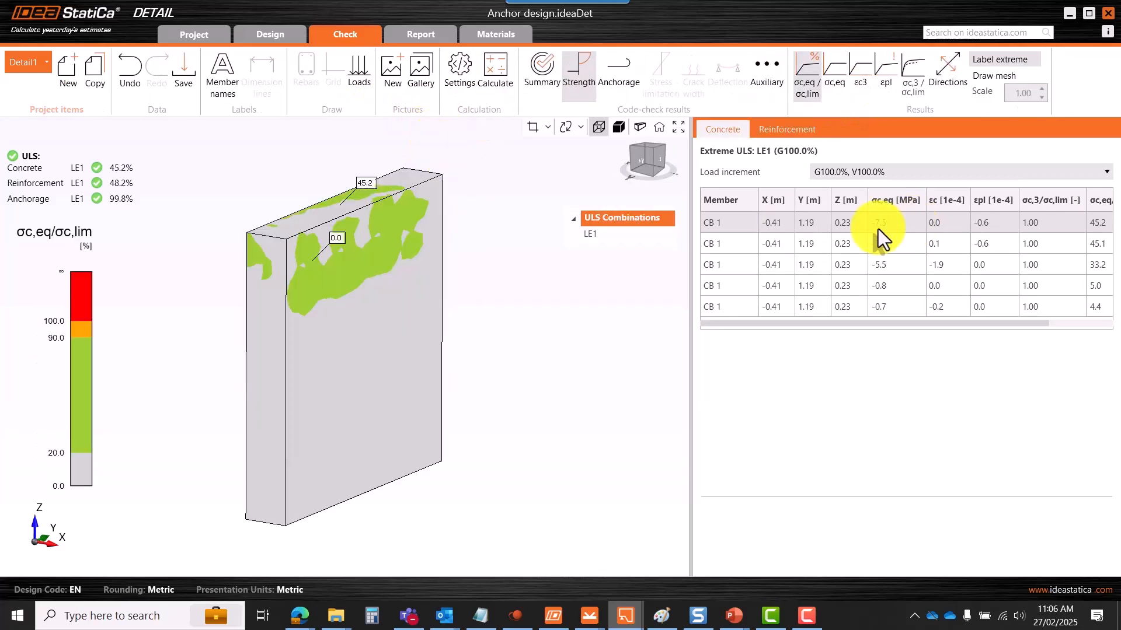
- Orbit and zoom the σc,eq stress map around its −7.5 MPa peak, then open the section-cut options
scroll(407, 278, down, 2)
scroll(381, 254, up, 3)
scroll(458, 241, down, 1)
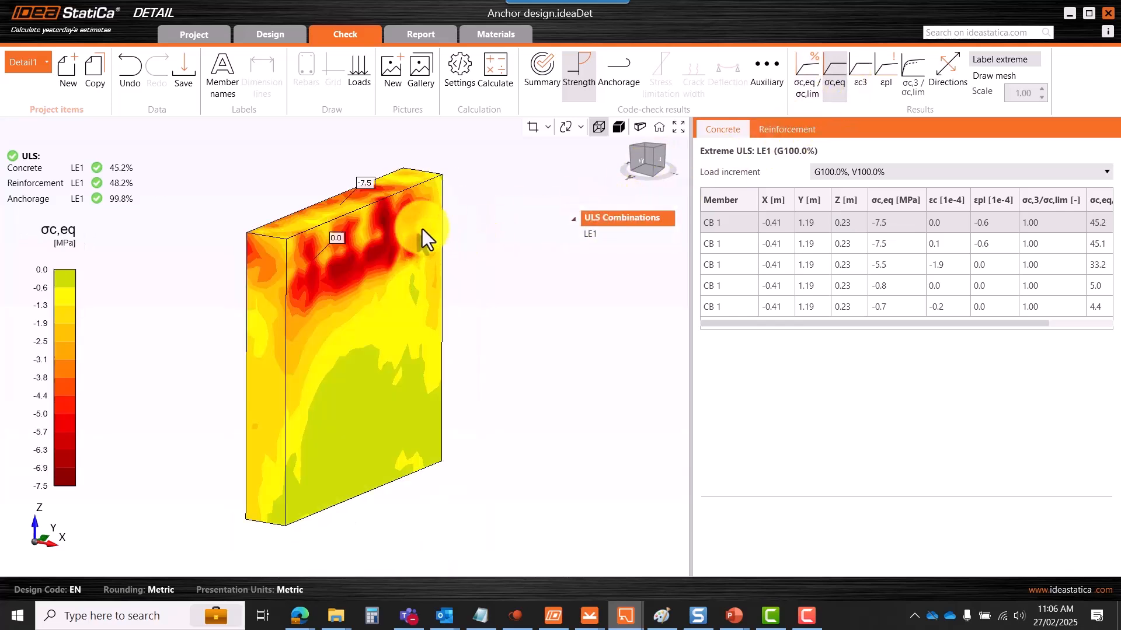
scroll(416, 226, up, 2)
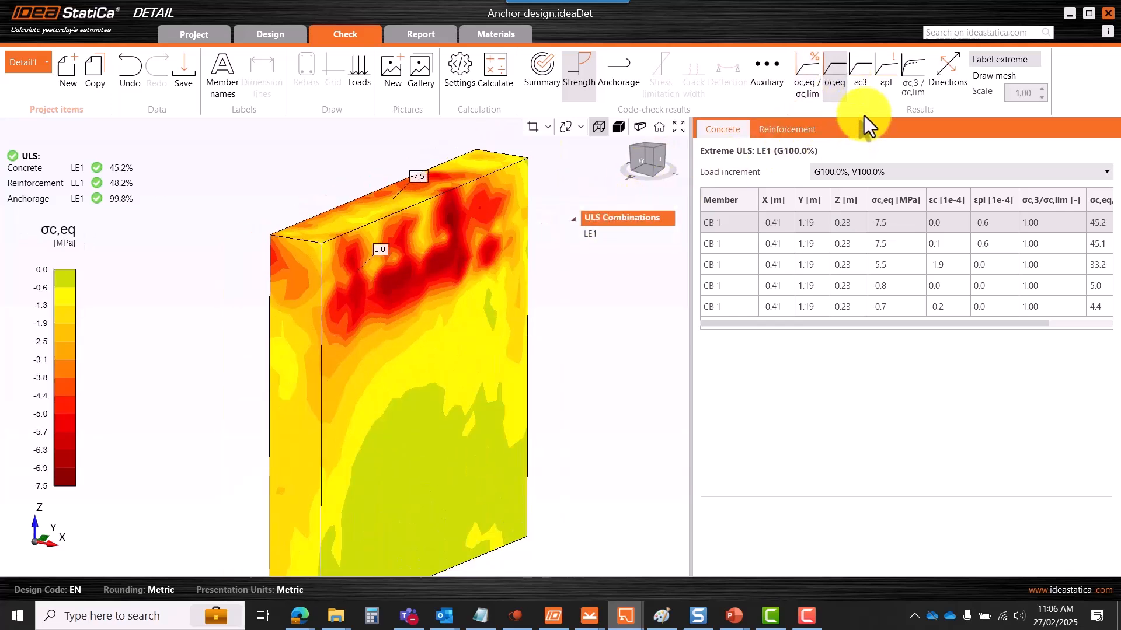
right_drag(473, 209, 475, 251)
scroll(475, 252, up, 2)
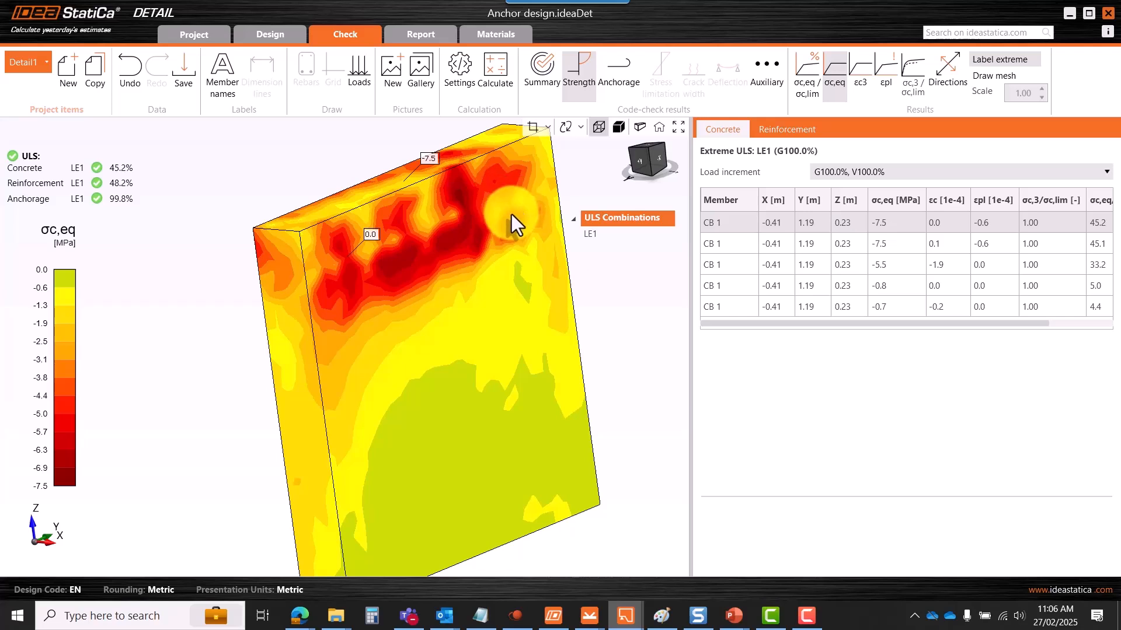
right_drag(512, 215, 472, 211)
scroll(472, 211, up, 3)
scroll(412, 233, down, 3)
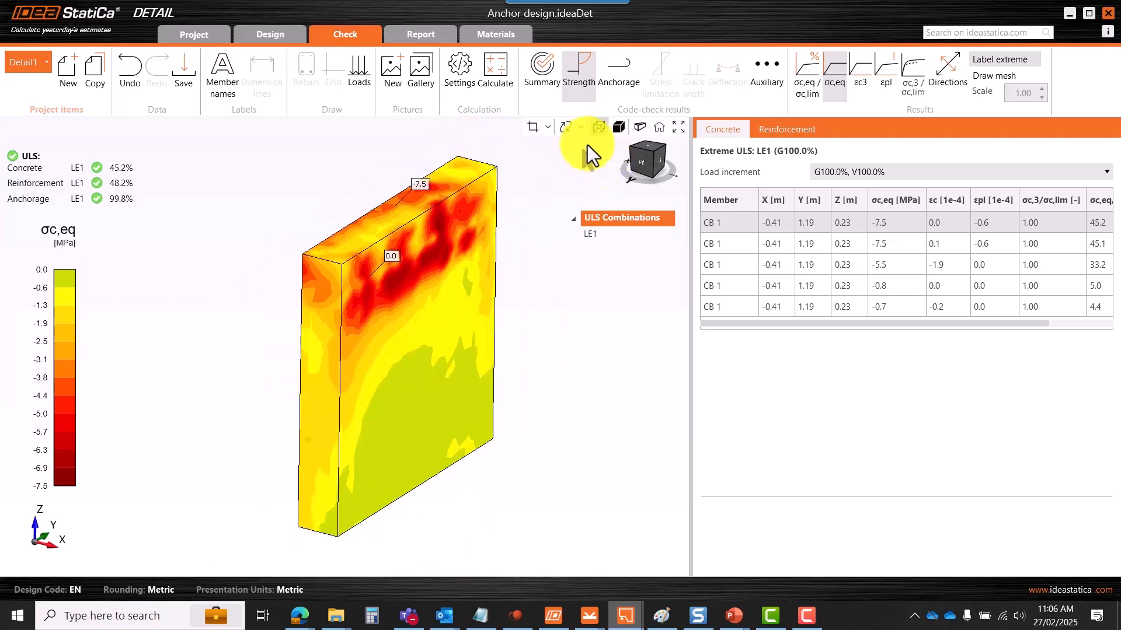
click(547, 134)
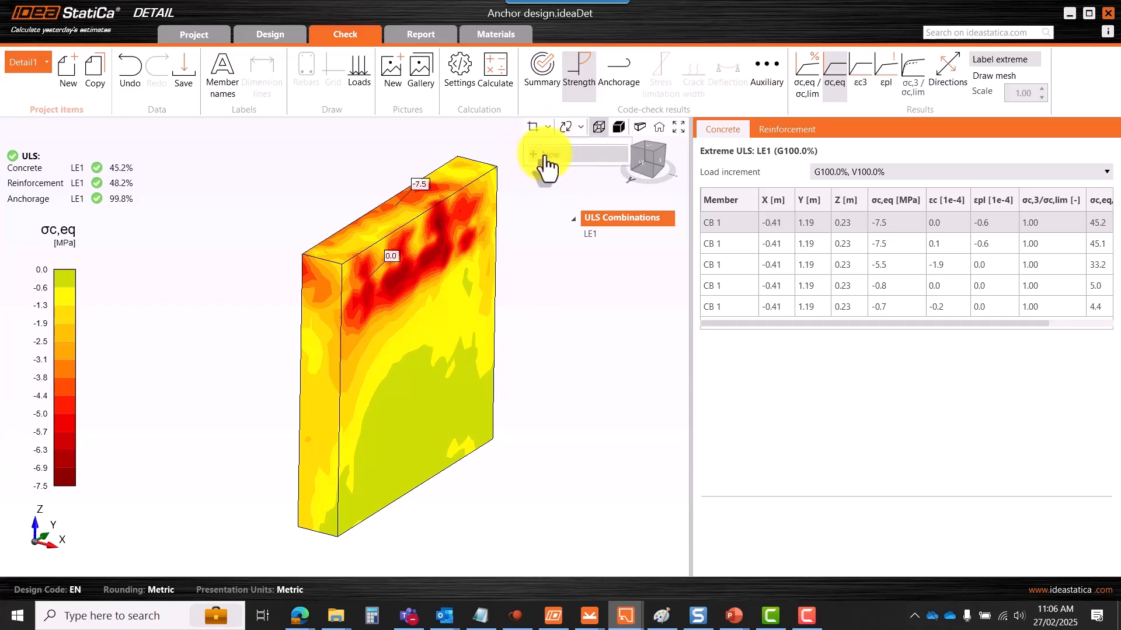
- Add a new section cut through the block, with its plane parallel to the wall face
click(546, 155)
drag(569, 206, 512, 176)
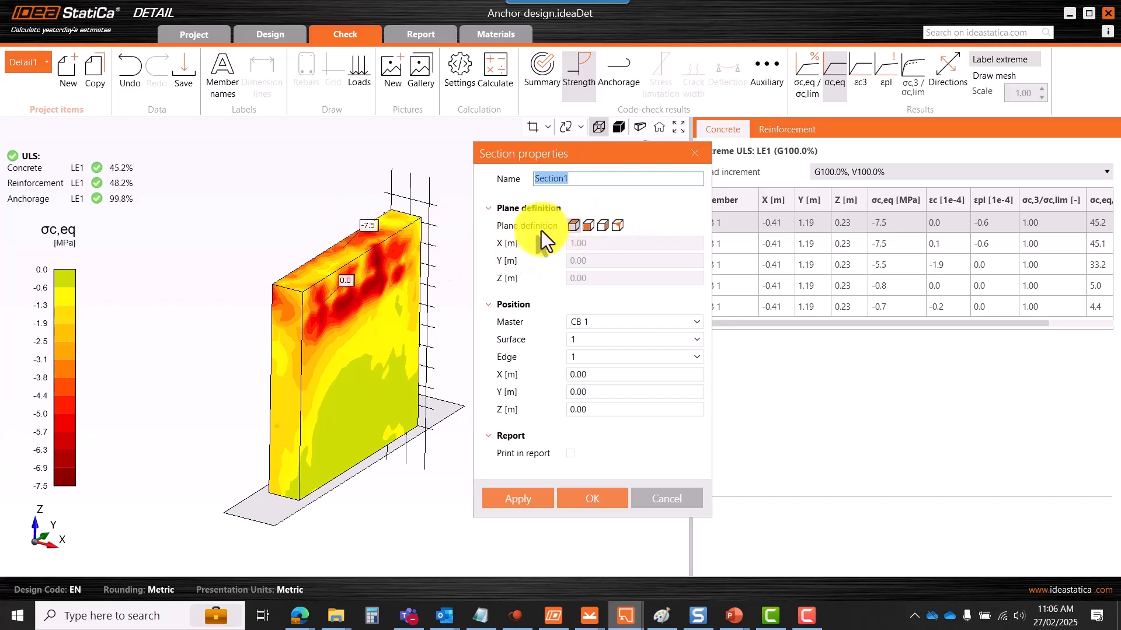
click(587, 227)
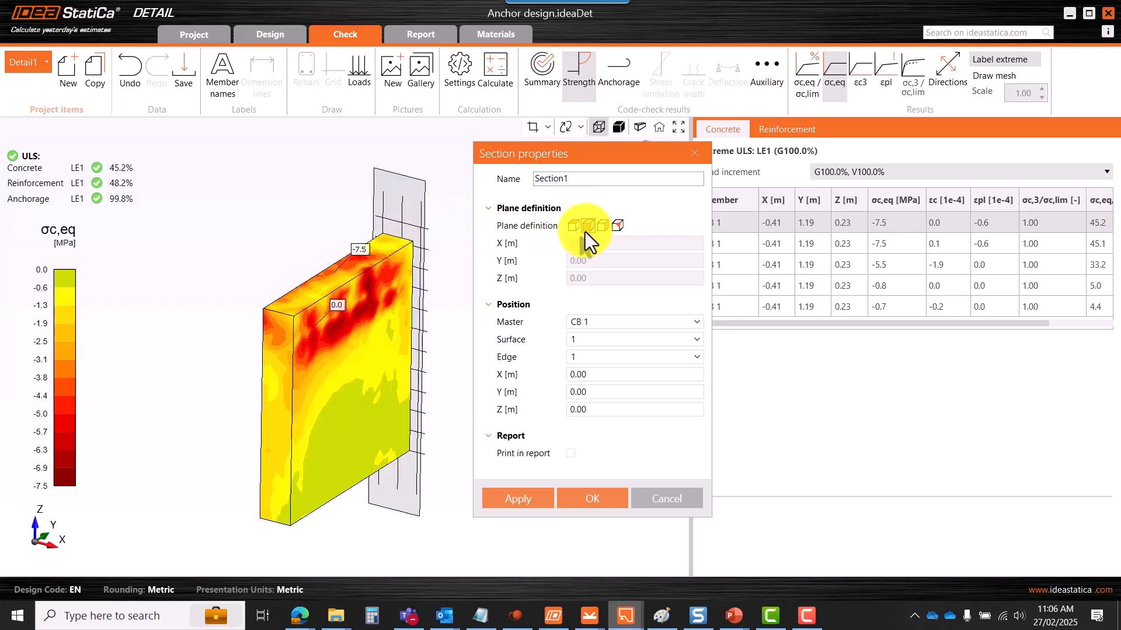
click(603, 228)
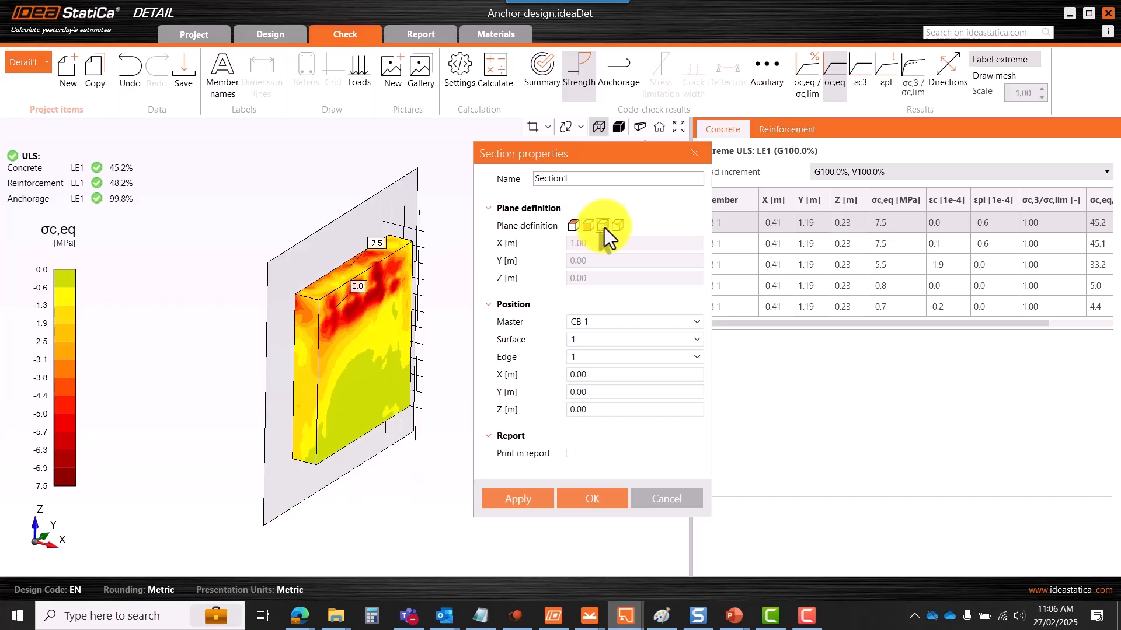
click(617, 227)
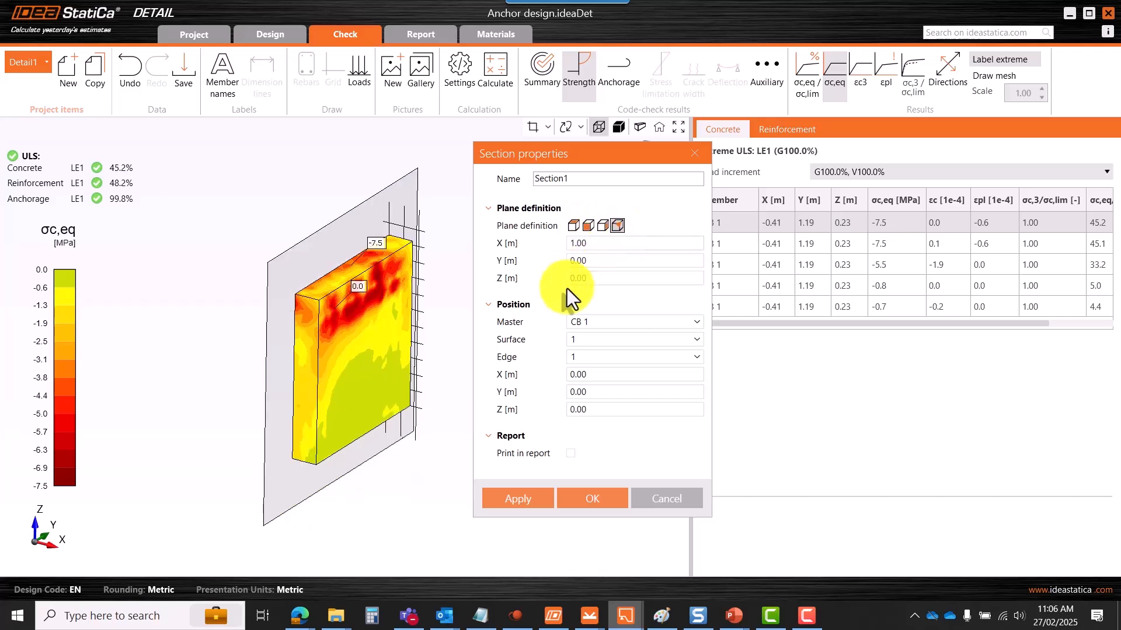
click(618, 227)
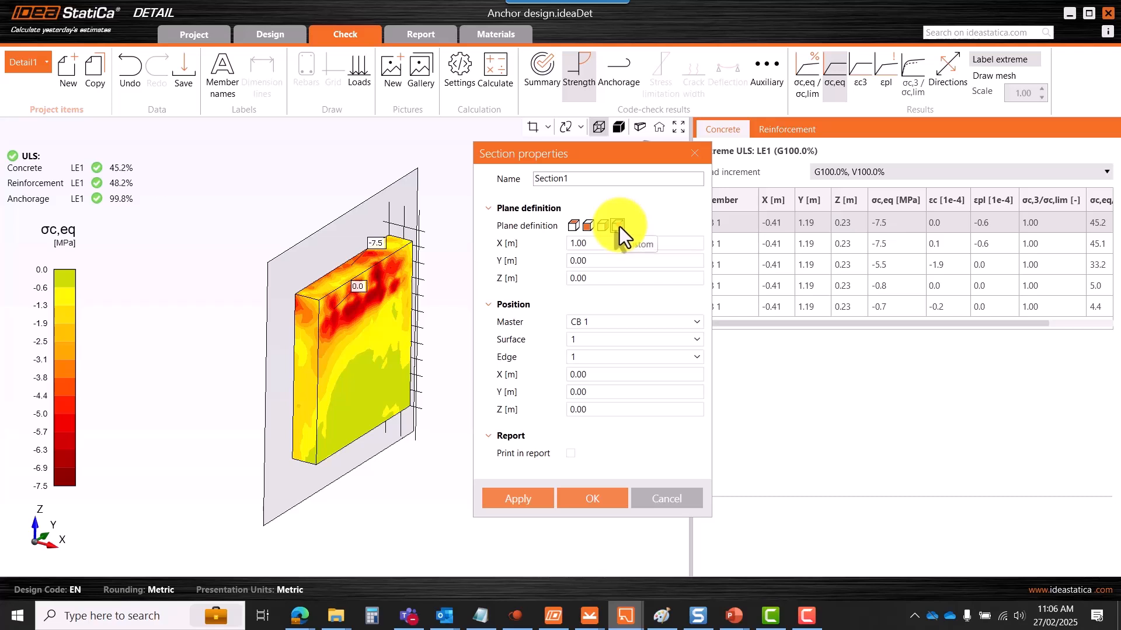
click(584, 230)
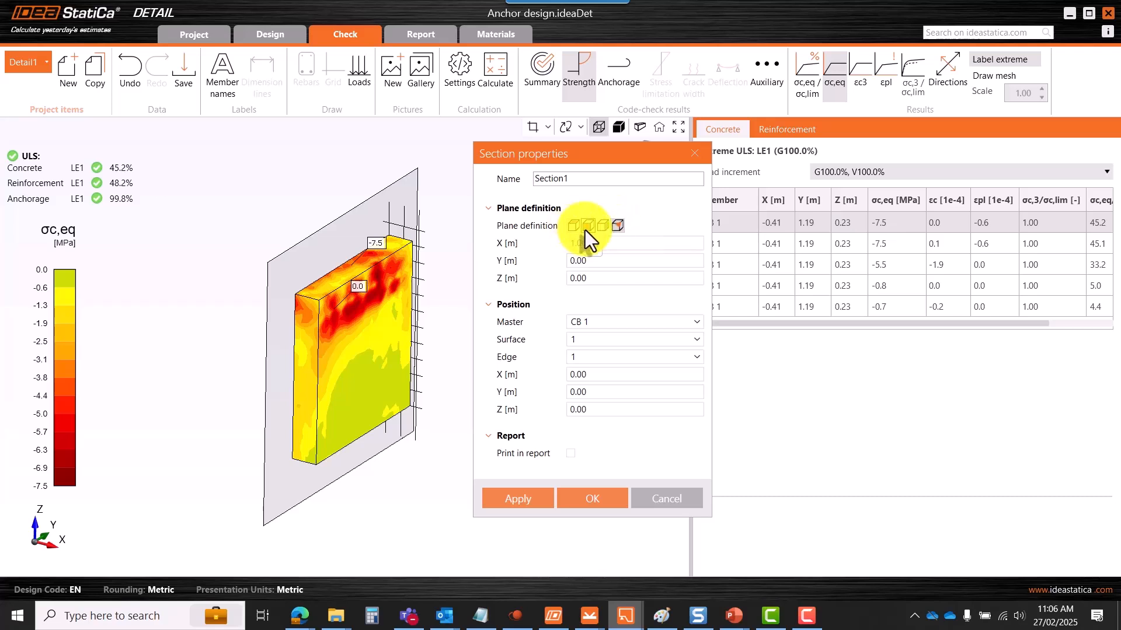
click(575, 228)
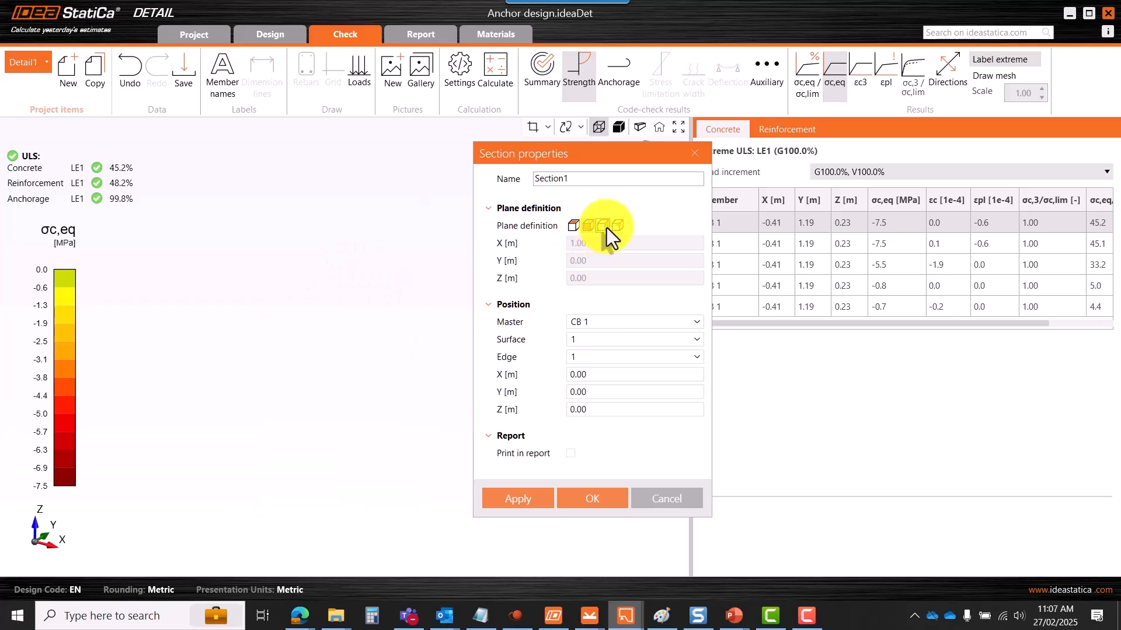
click(603, 227)
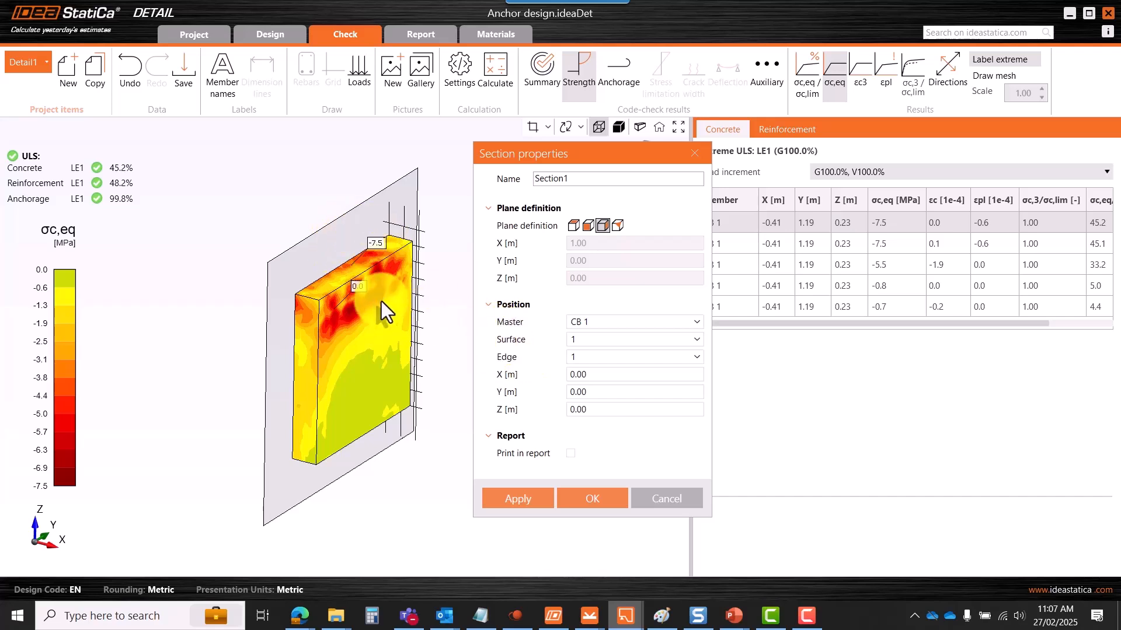
- Offset the section to Y 0.15 m, include it in the report, and apply
click(606, 392)
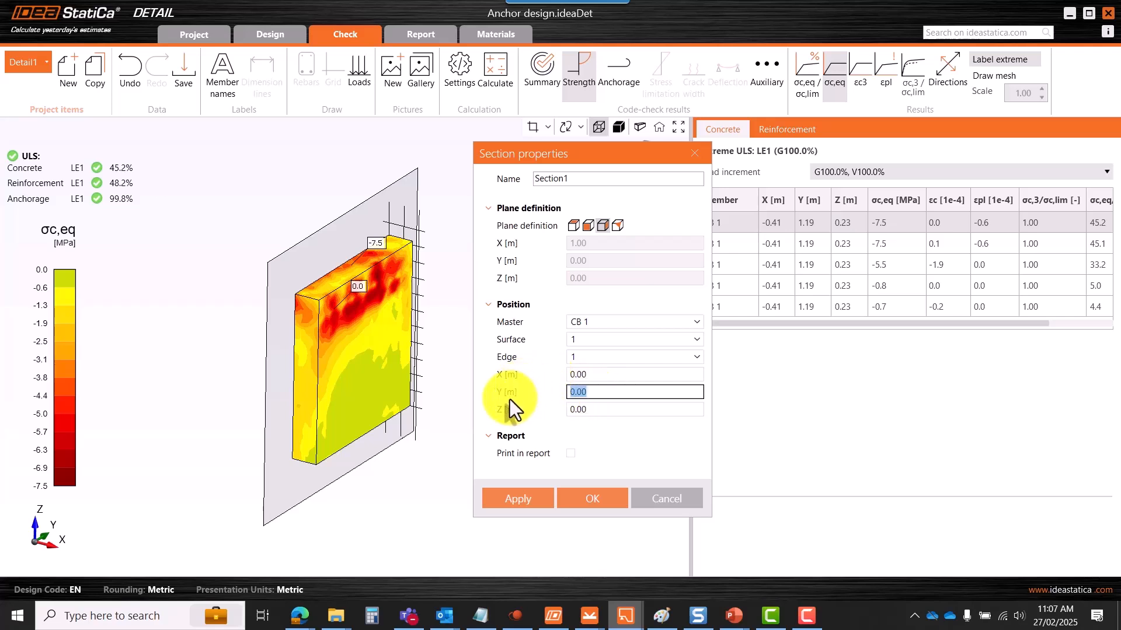
click(598, 392)
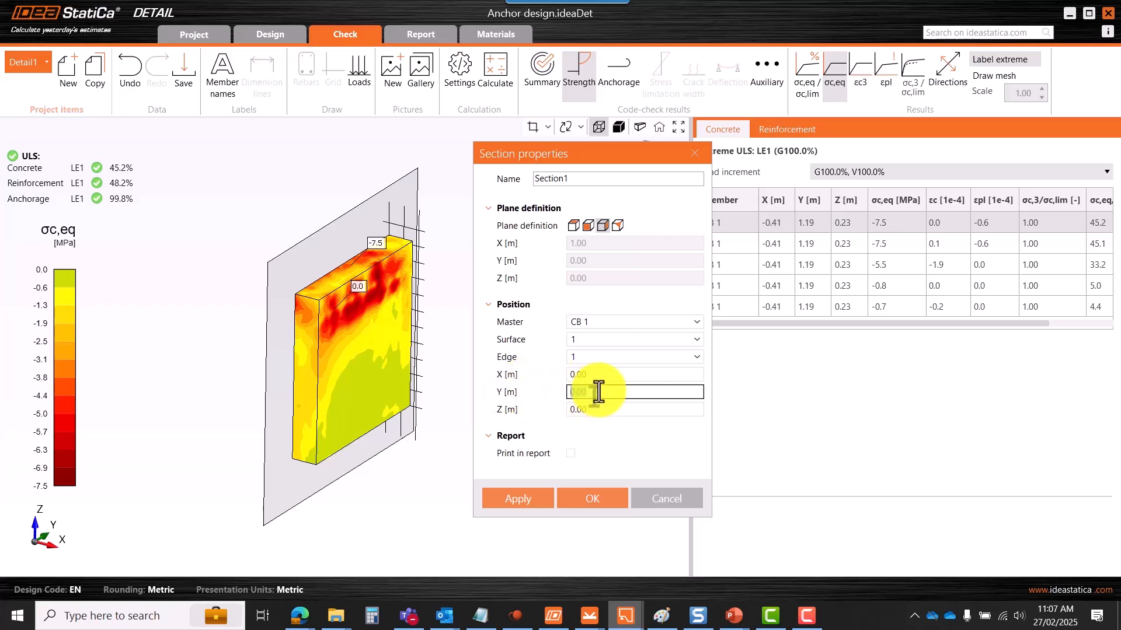
text(0.15)
key(Tab)
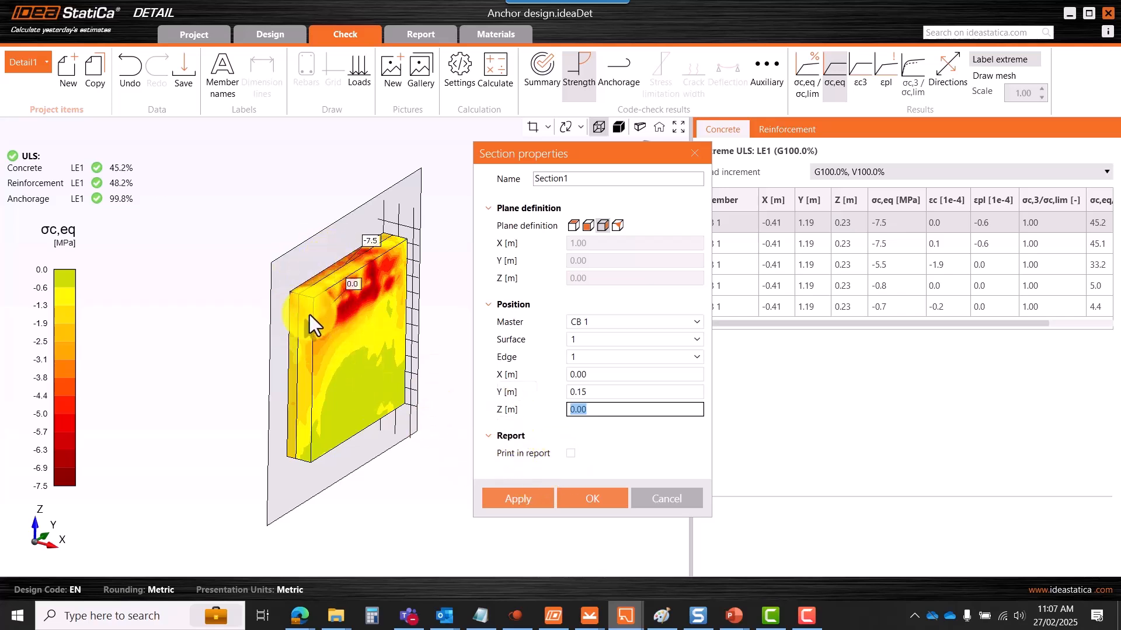
click(569, 456)
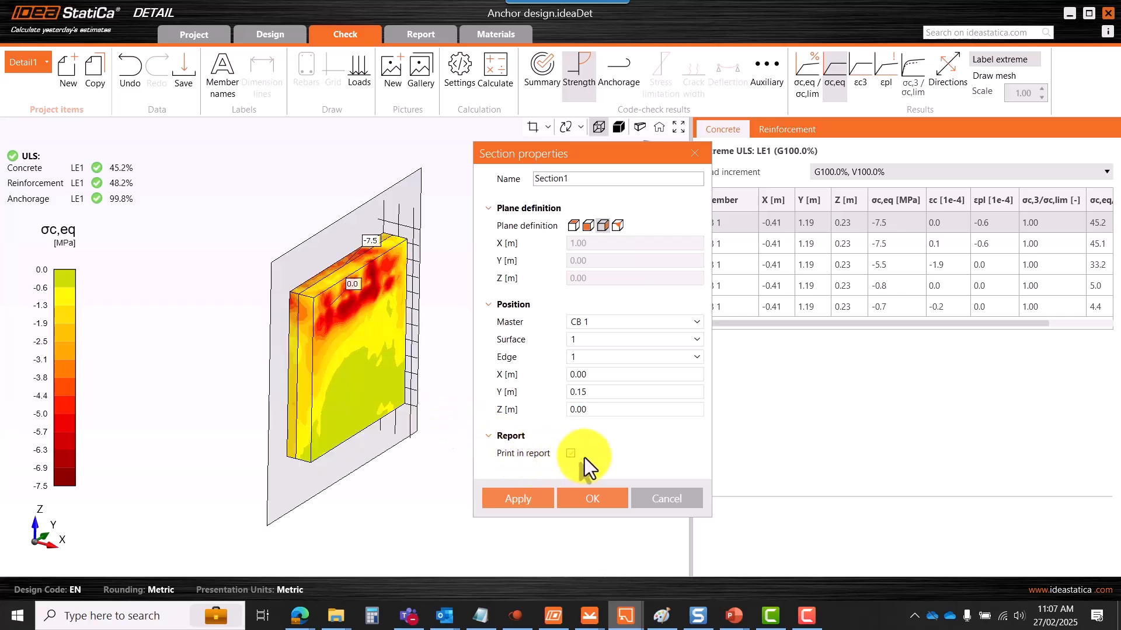
click(516, 500)
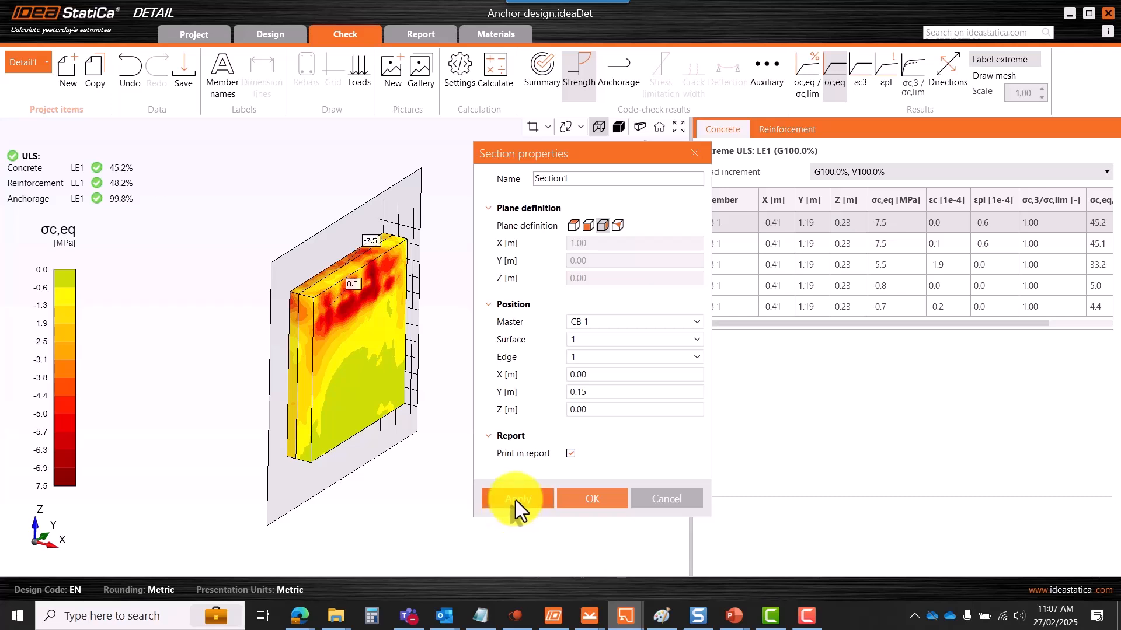
click(585, 499)
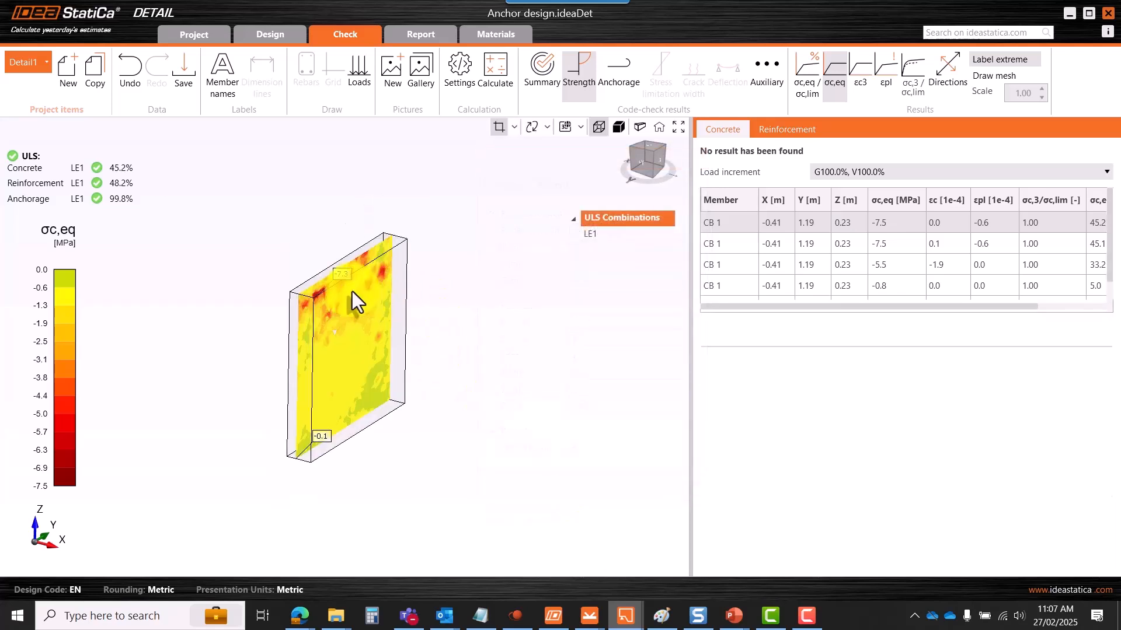
- Show σc,eq/σc,lim utilisation, εc3 compressive strain and εpl plastic strain results on the section cut
scroll(341, 284, up, 3)
scroll(358, 267, down, 2)
mouse_move(373, 320)
right_down()
mouse_move(396, 310)
mouse_move(412, 193)
mouse_move(366, 264)
mouse_move(304, 296)
mouse_move(295, 253)
mouse_move(301, 318)
mouse_move(377, 309)
mouse_move(350, 301)
mouse_move(377, 307)
right_up()
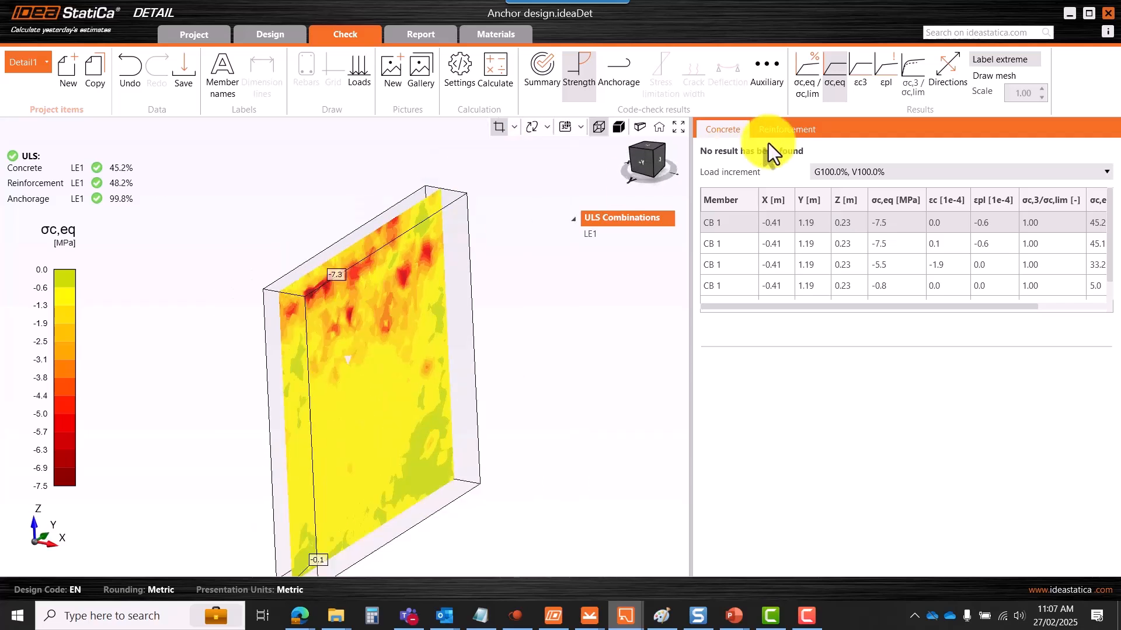
click(805, 85)
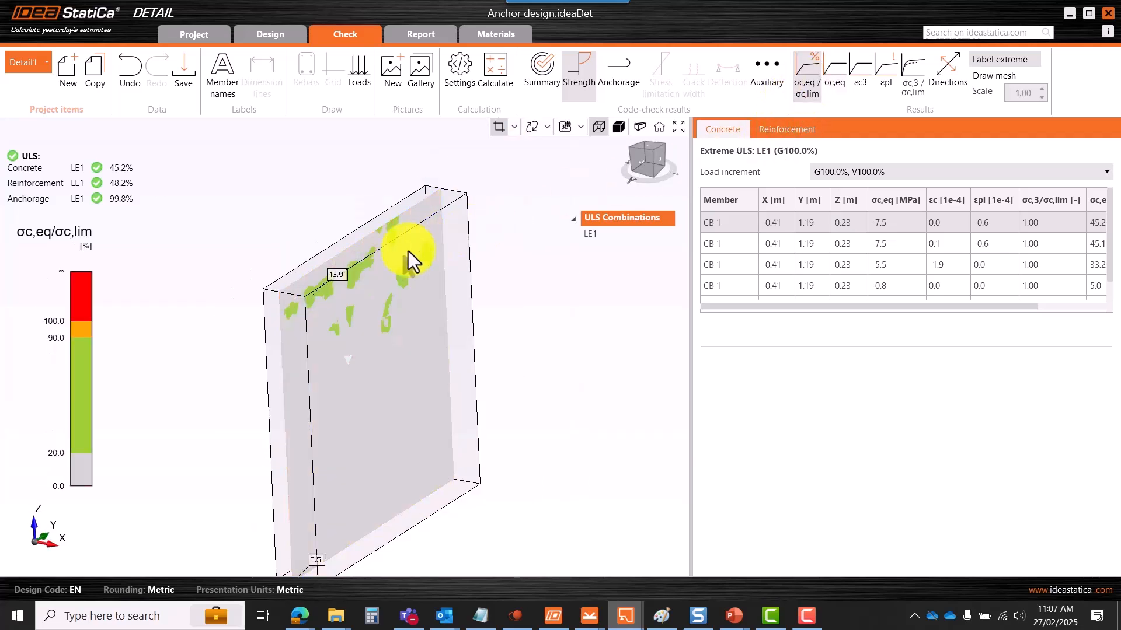
scroll(307, 297, up, 5)
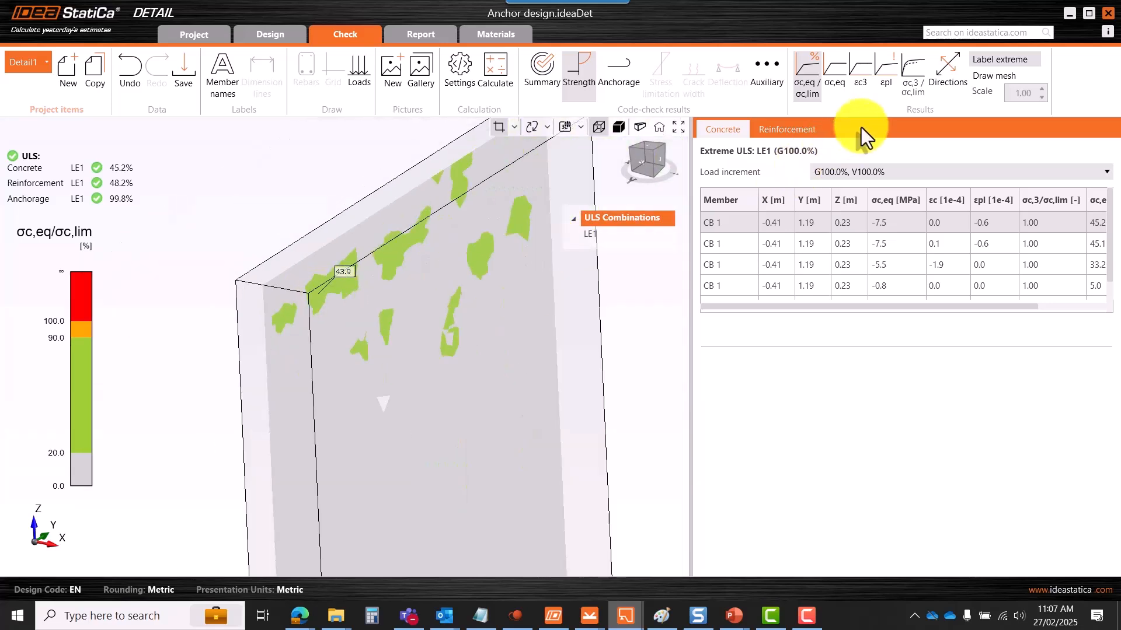
click(861, 73)
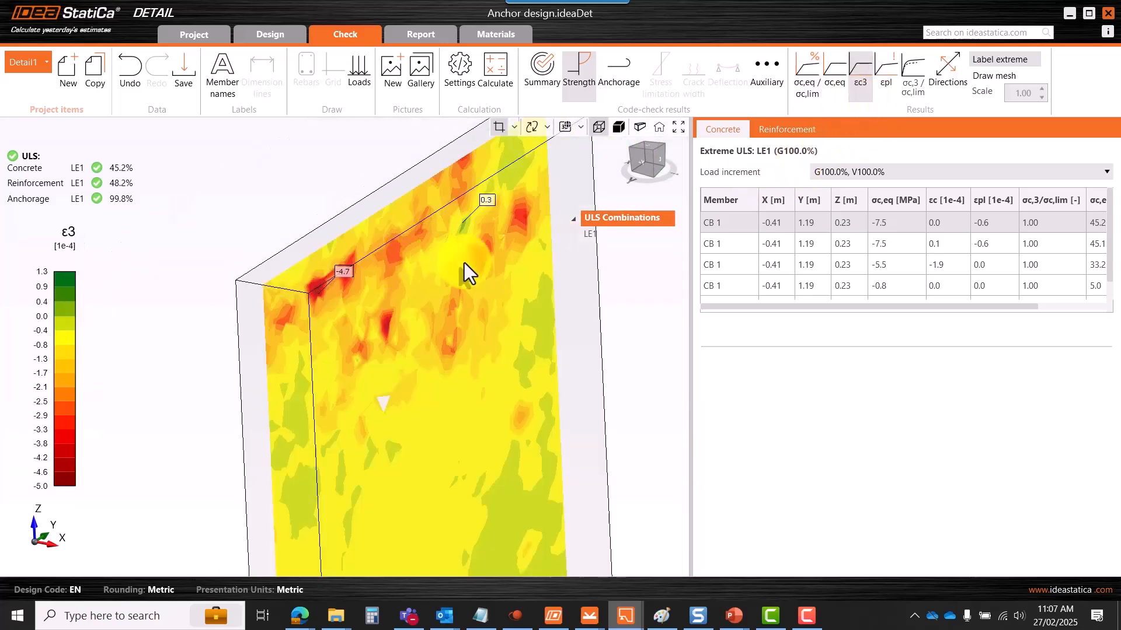
click(885, 72)
- Orbit the wall to view the section cut edge-on
scroll(396, 251, down, 5)
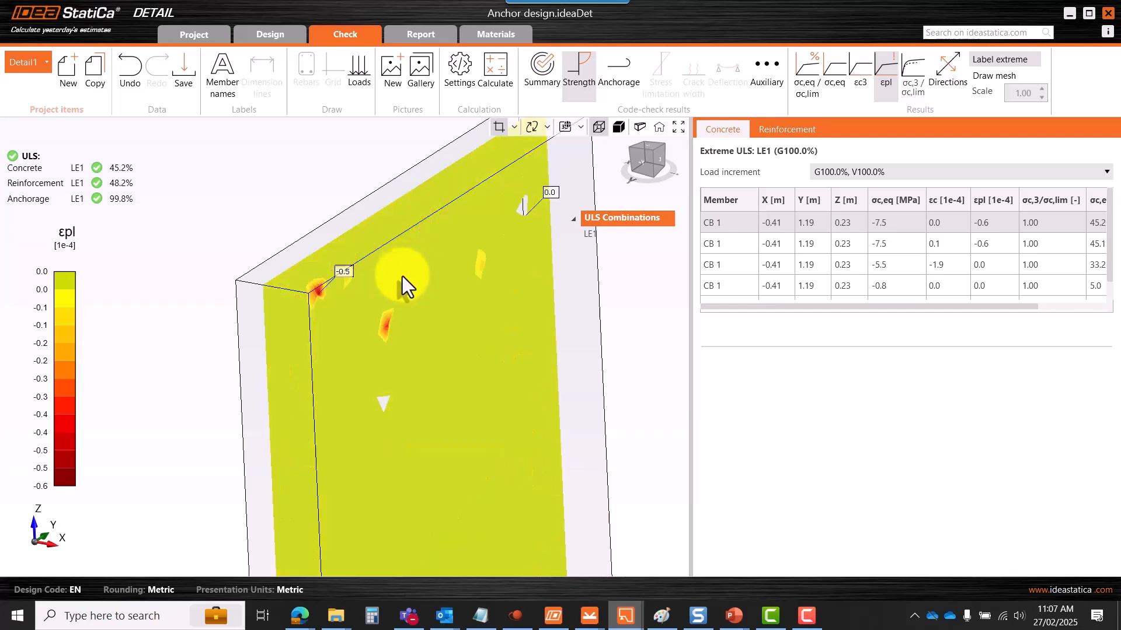
right_drag(400, 222, 418, 301)
scroll(419, 300, up, 3)
scroll(420, 300, down, 2)
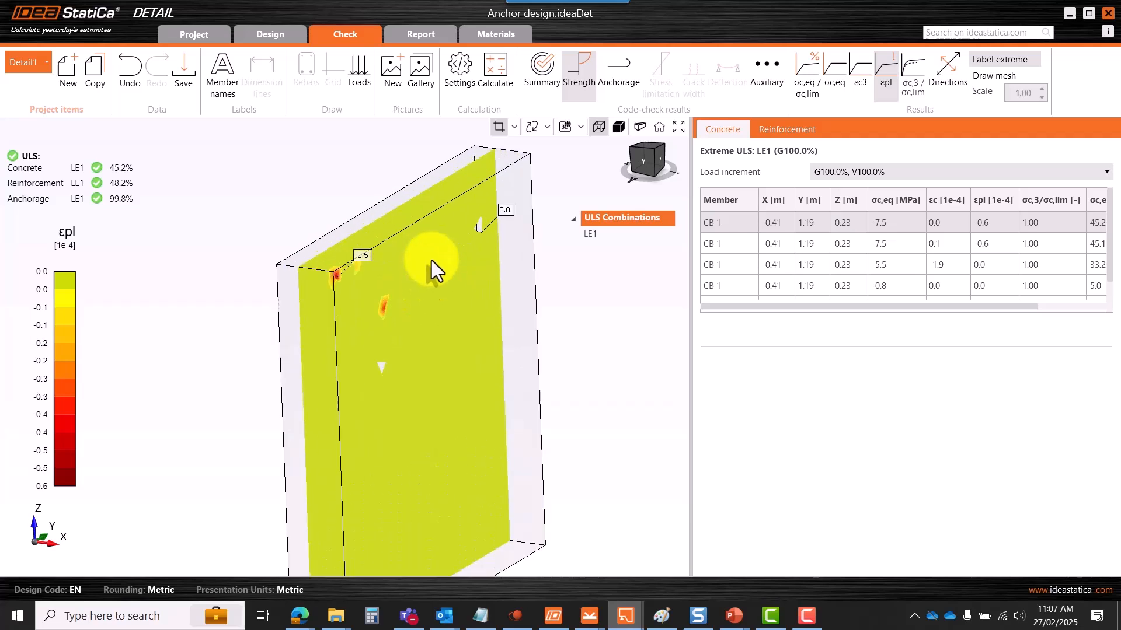
mouse_move(427, 295)
right_down()
mouse_move(437, 254)
mouse_move(426, 296)
right_up()
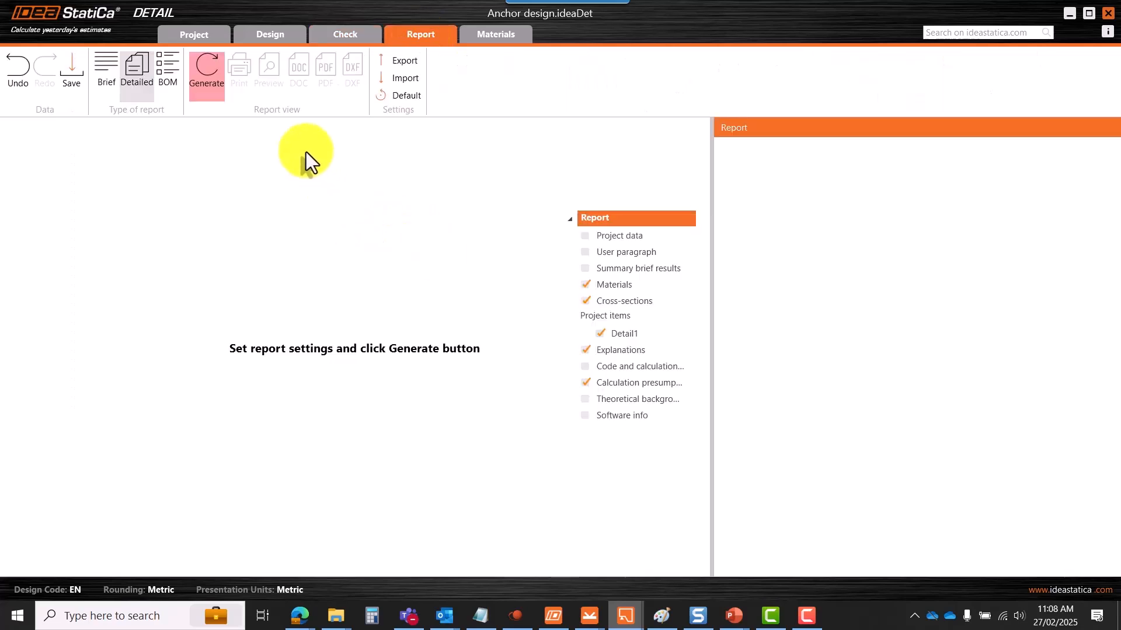
- Generate the detailed report and scroll down to the εs strain map and ULS anchorage table
click(207, 92)
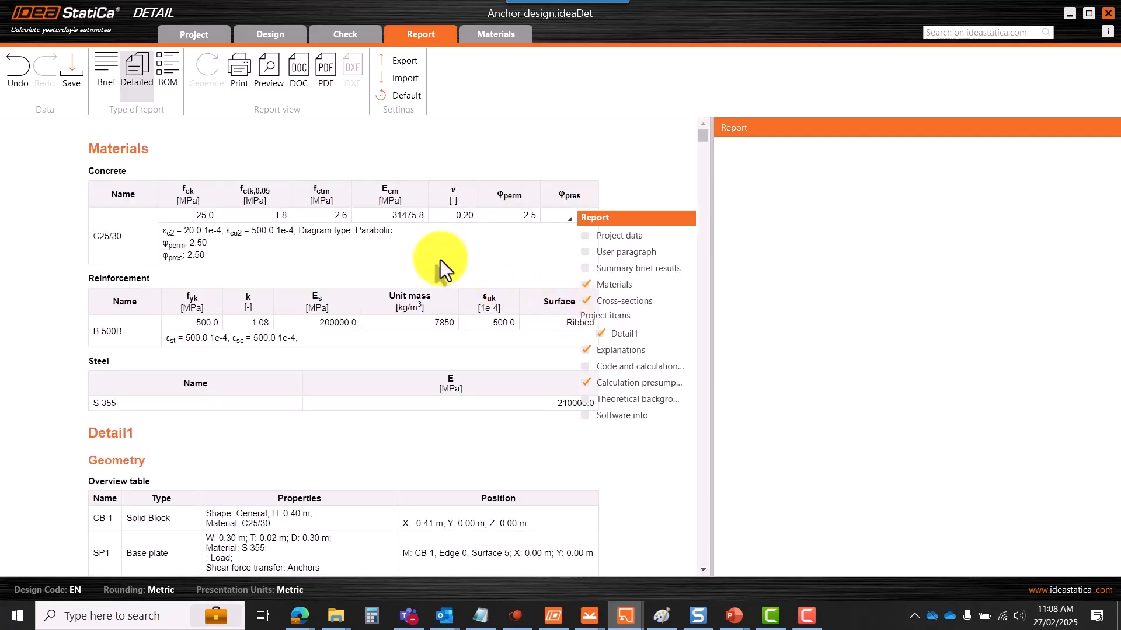
scroll(402, 270, down, 2)
scroll(490, 239, up, 1)
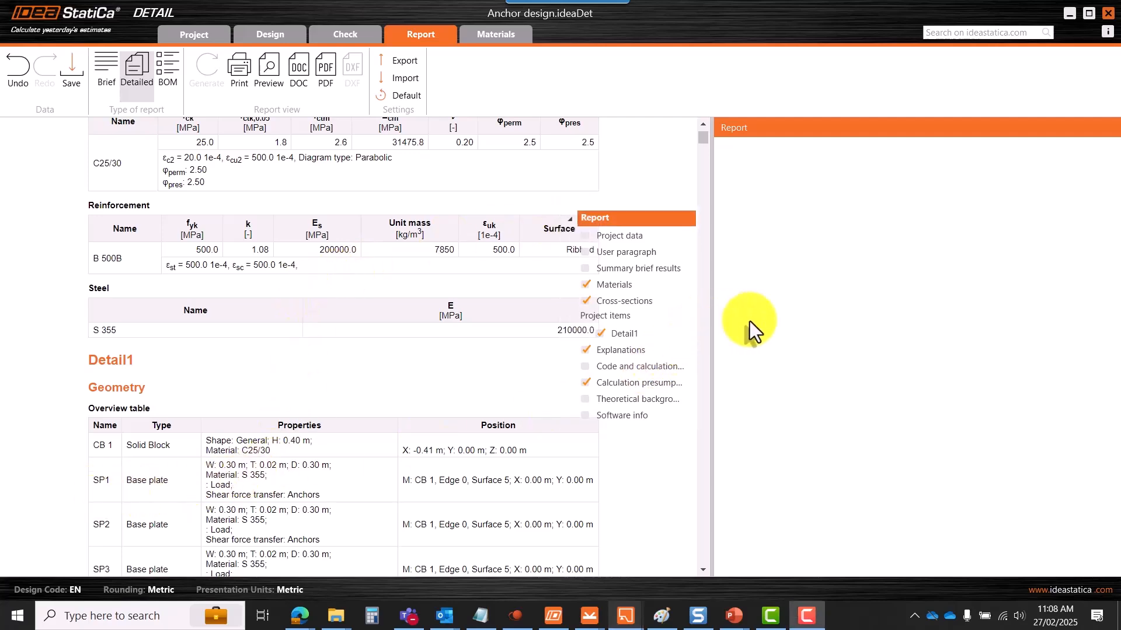
scroll(281, 334, down, 1)
scroll(299, 315, up, 2)
scroll(350, 281, down, 3)
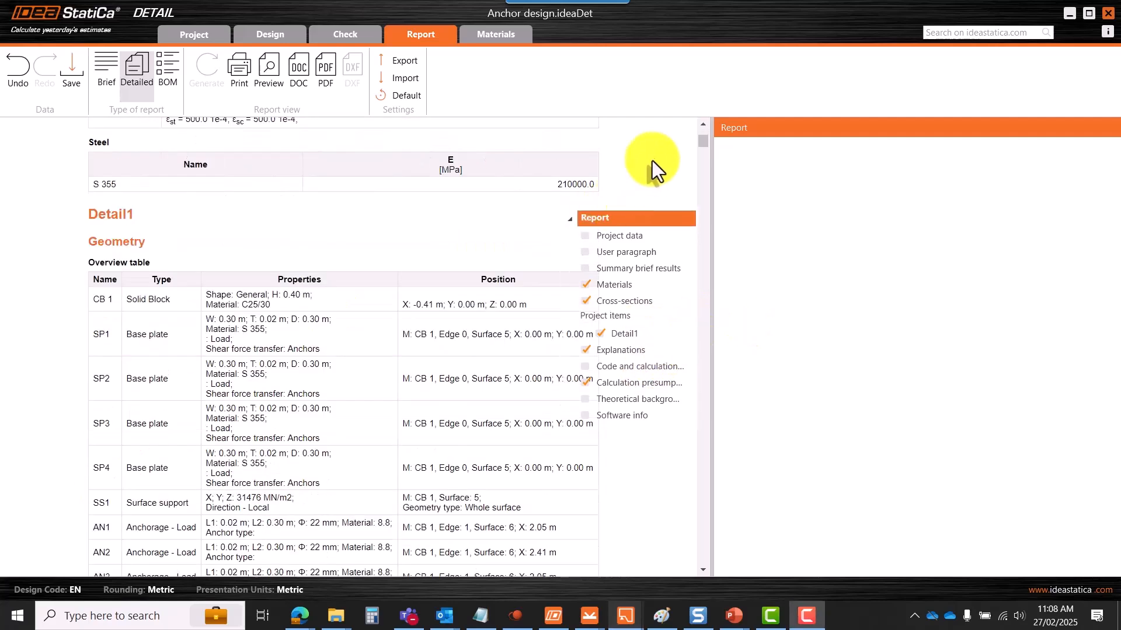
drag(700, 142, 703, 183)
drag(703, 191, 704, 483)
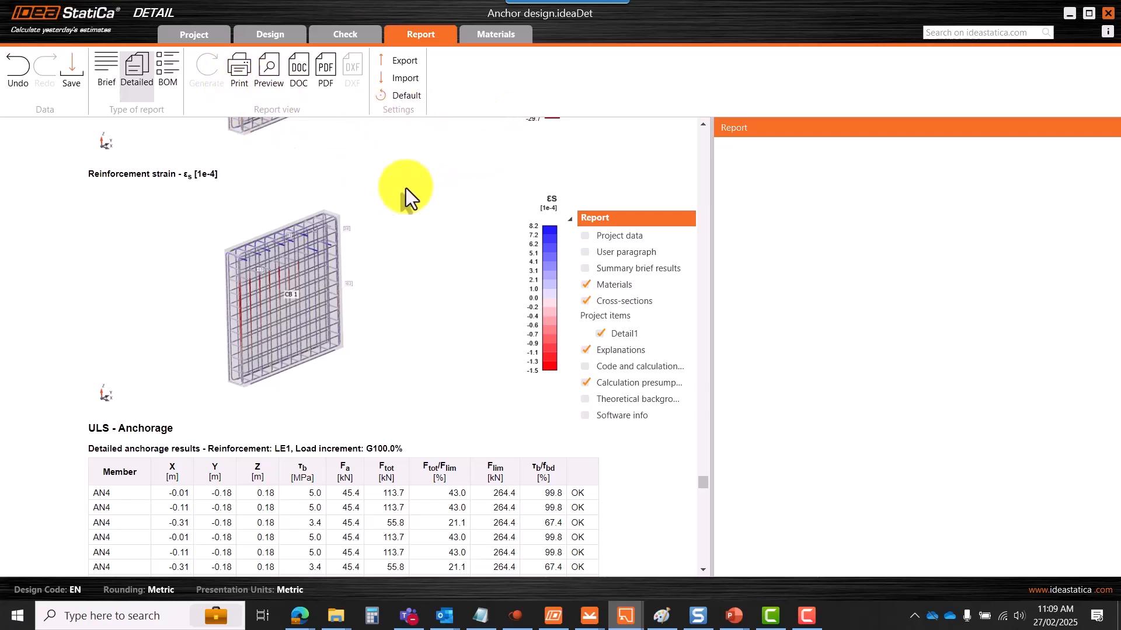
- Generate a BOM (bill of material) report, then rotate the model slightly in the design view
click(168, 84)
click(225, 88)
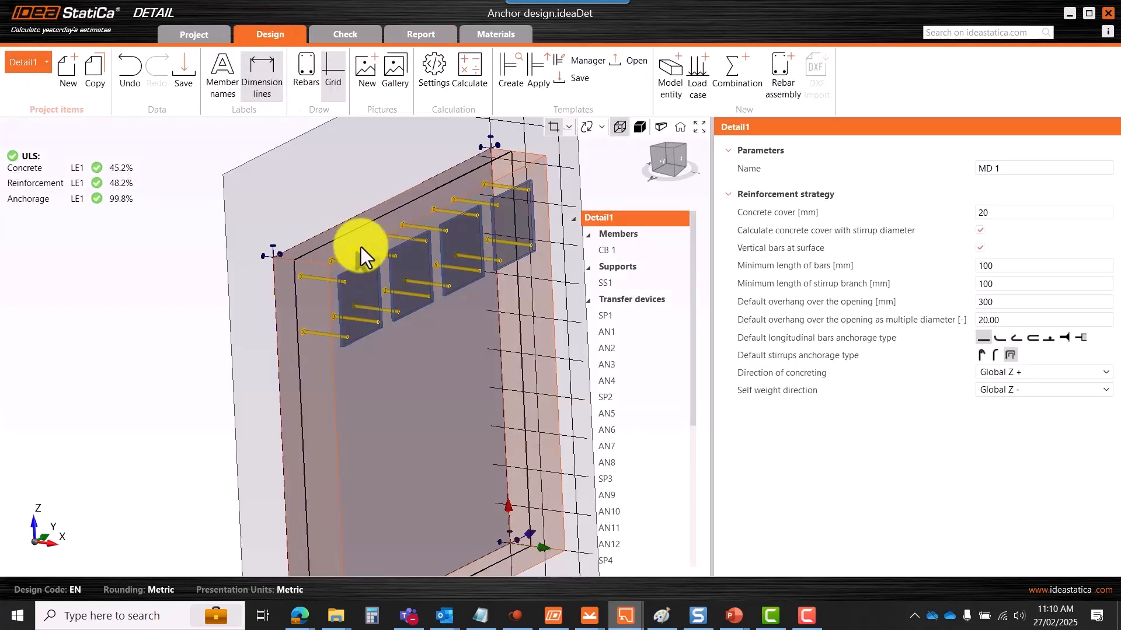
scroll(315, 287, down, 5)
scroll(327, 292, up, 3)
right_drag(339, 296, 368, 309)
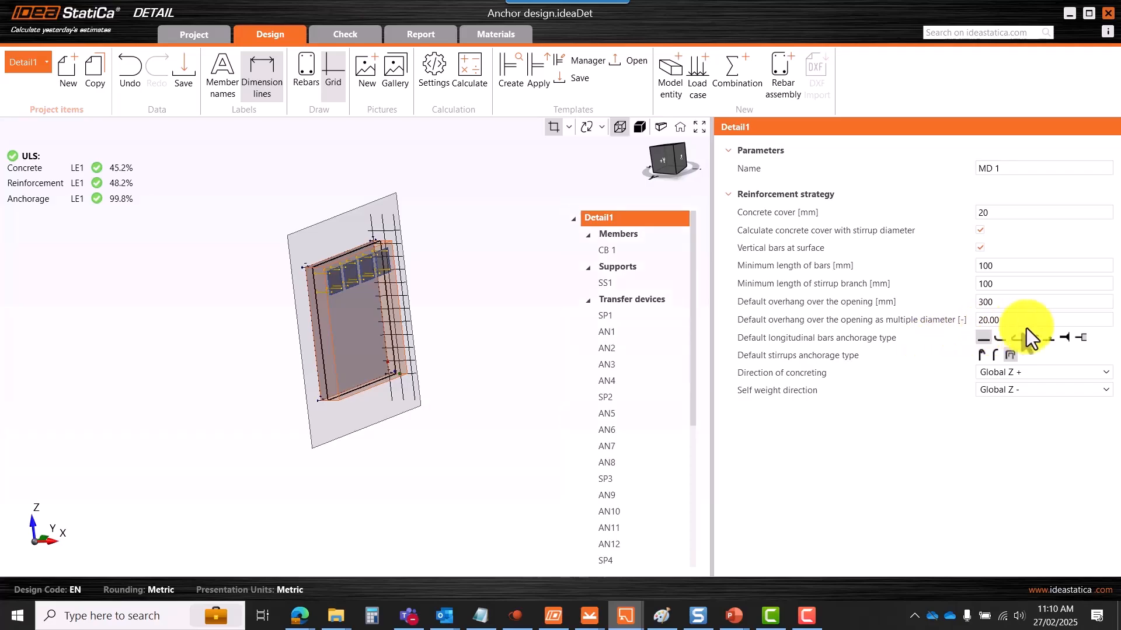